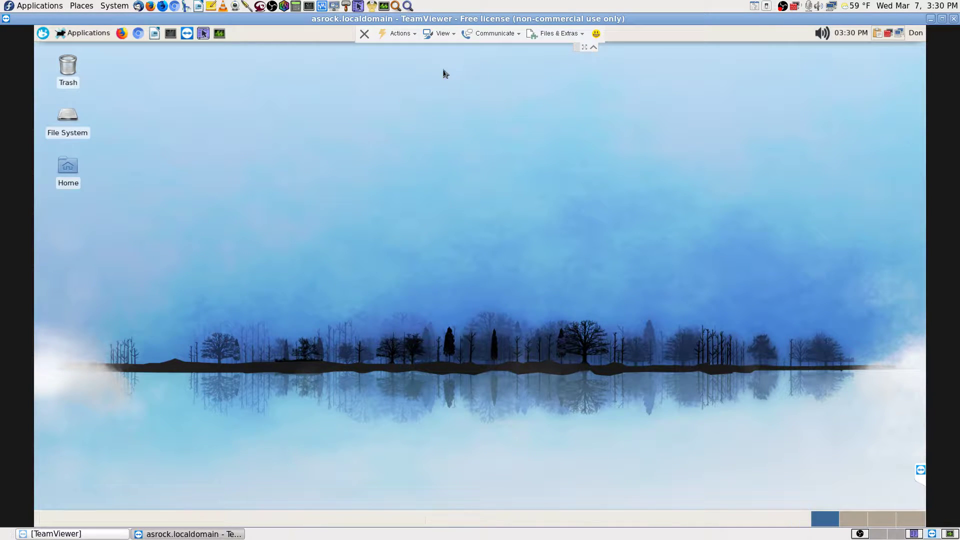
- Switch the TeamViewer remote session to full screen from the View menu
left_click(439, 34)
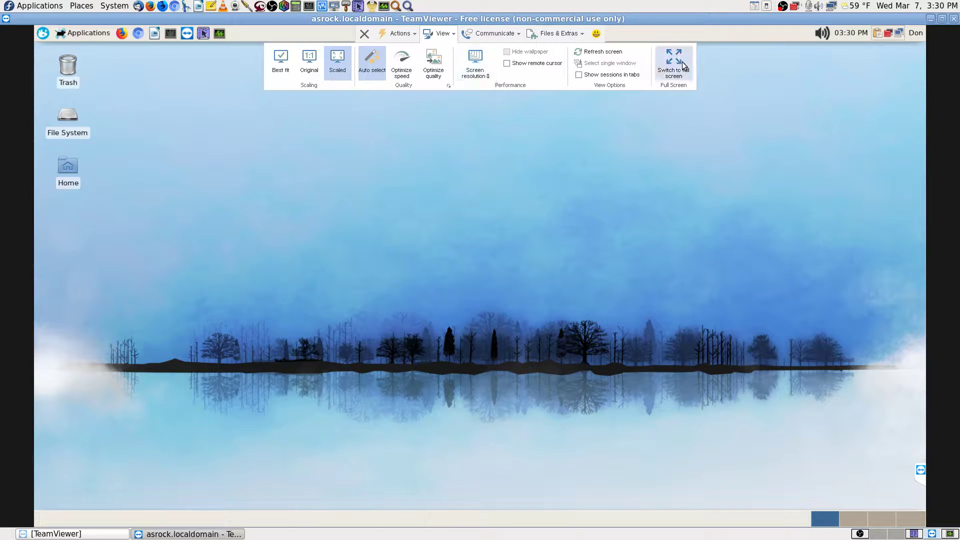
left_click(682, 62)
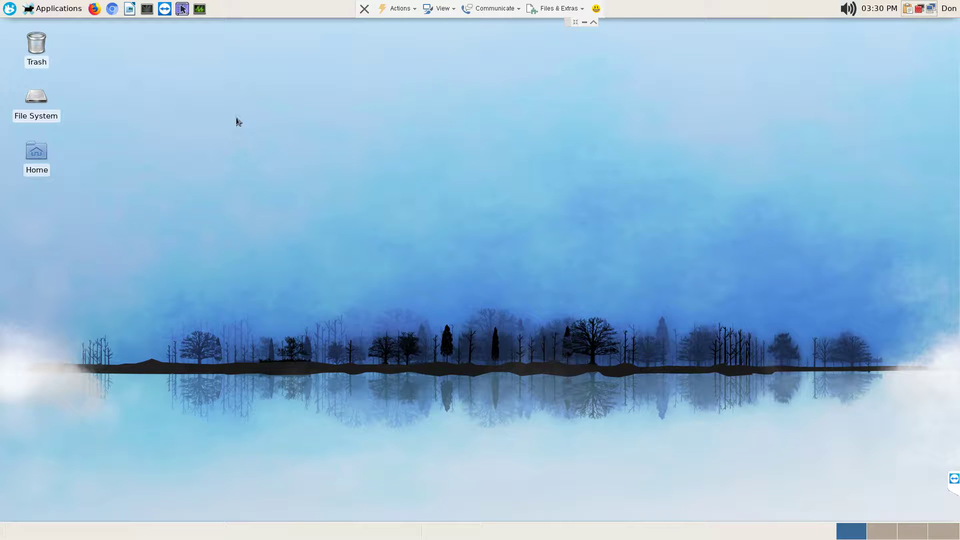
- Search the applications menu for 'scan' and launch XSane from the results
left_click(9, 11)
type("scan")
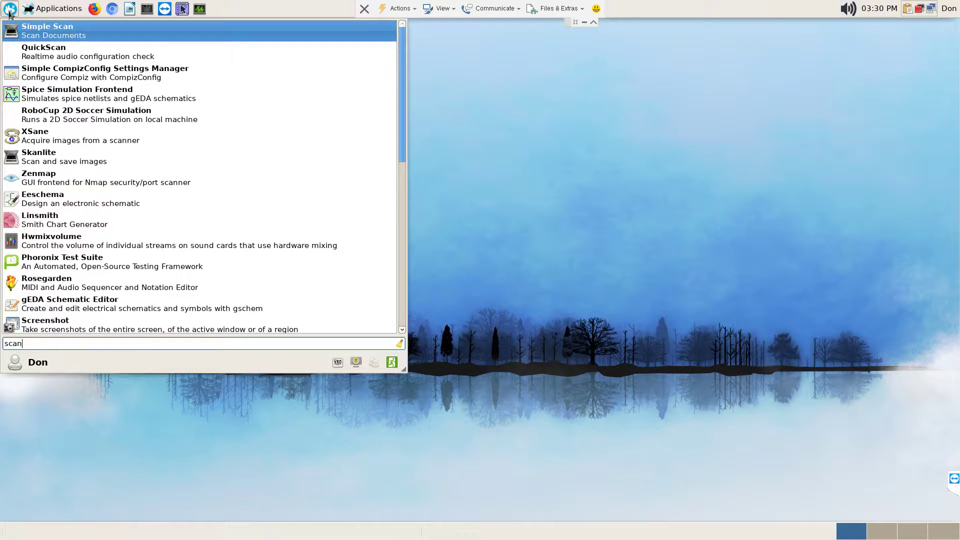
key("Down")
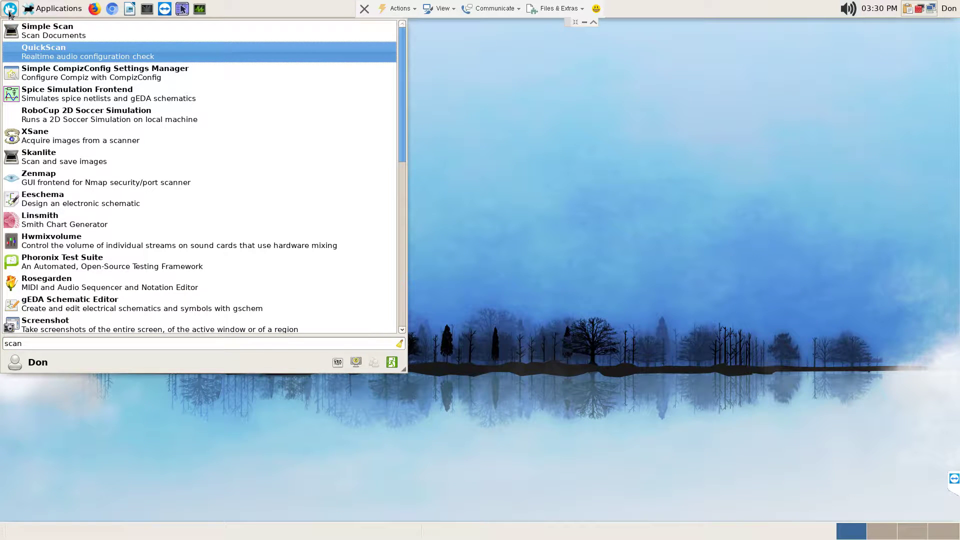
key("Down")
key("Down")
key("Down")
key("Down")
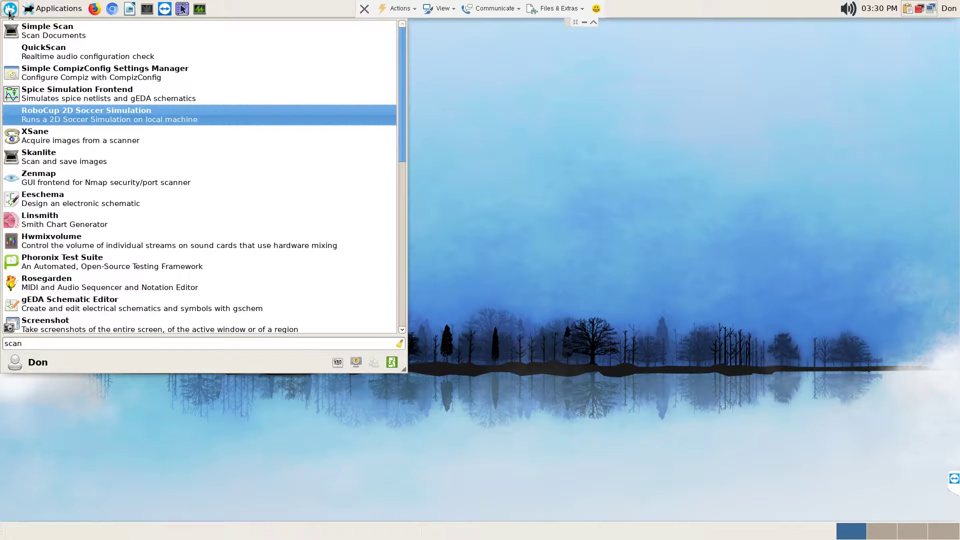
key("Return")
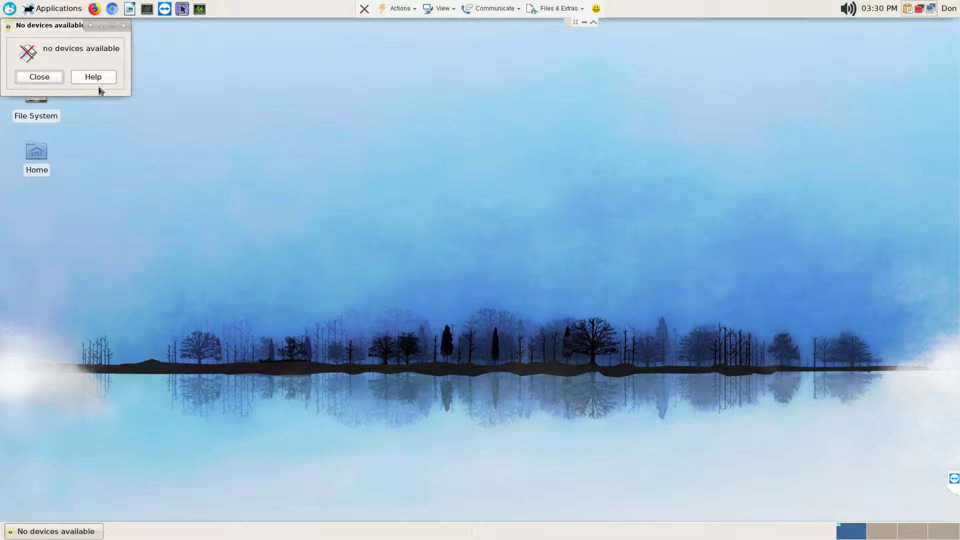
- Close XSane's 'No devices available' message
left_click(59, 79)
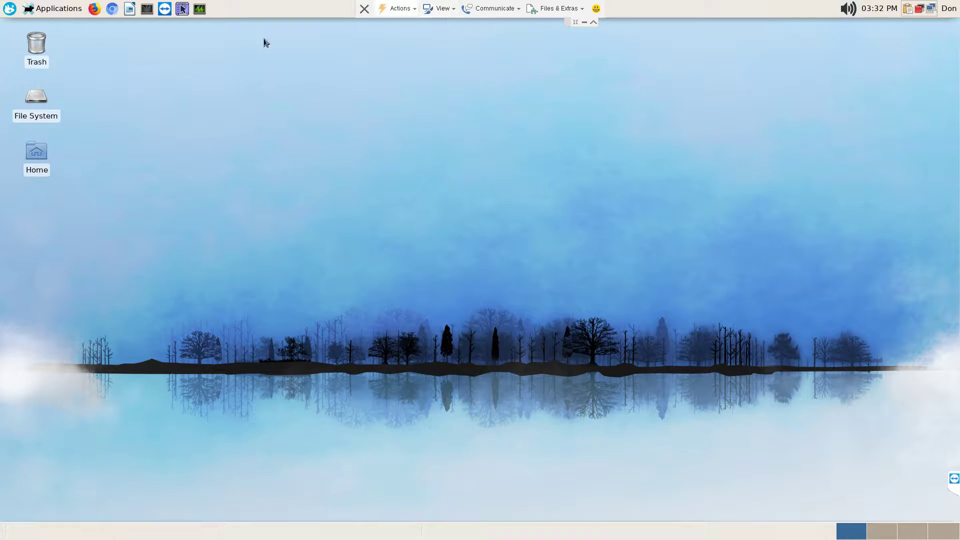
- Launch Firewall Configuration via a 'firewall' menu search and authenticate with the root password
left_click(7, 9)
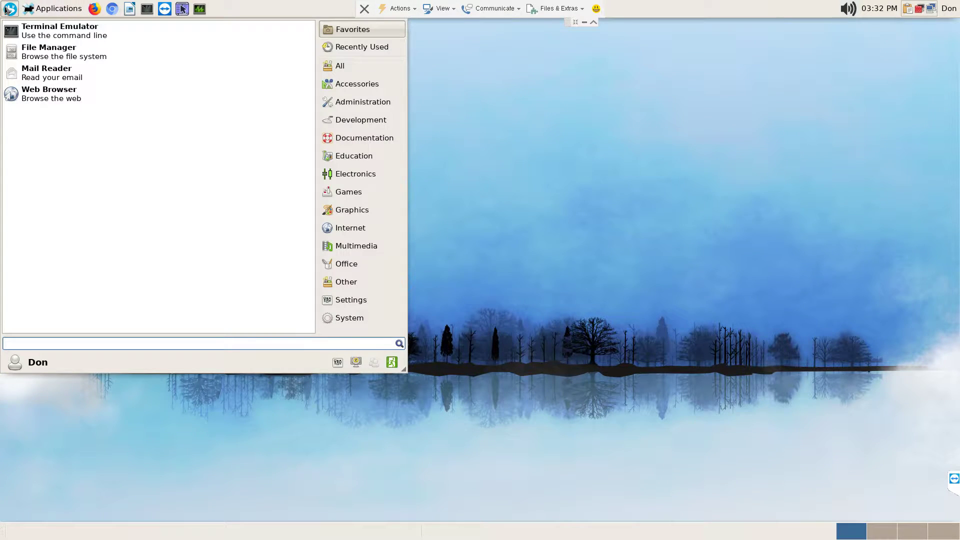
type("firewall")
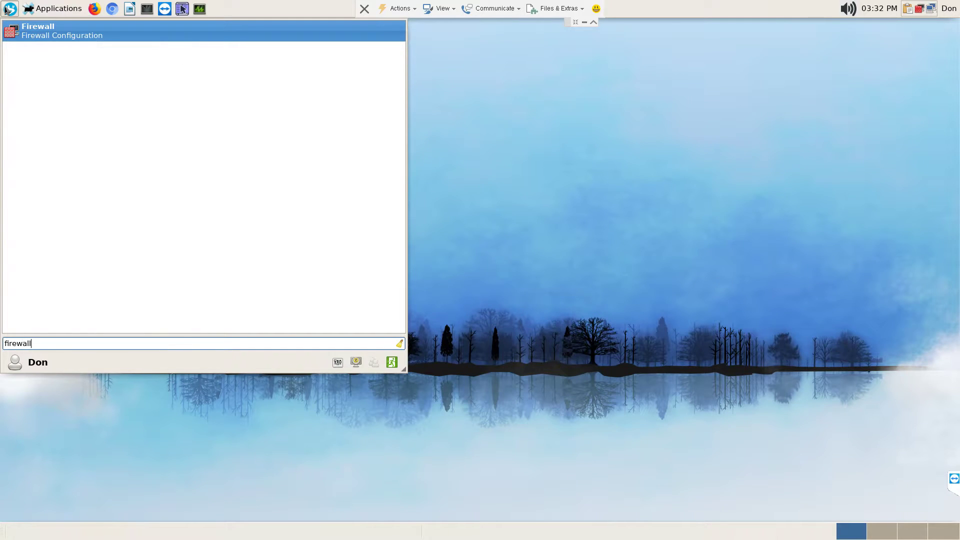
key("Return")
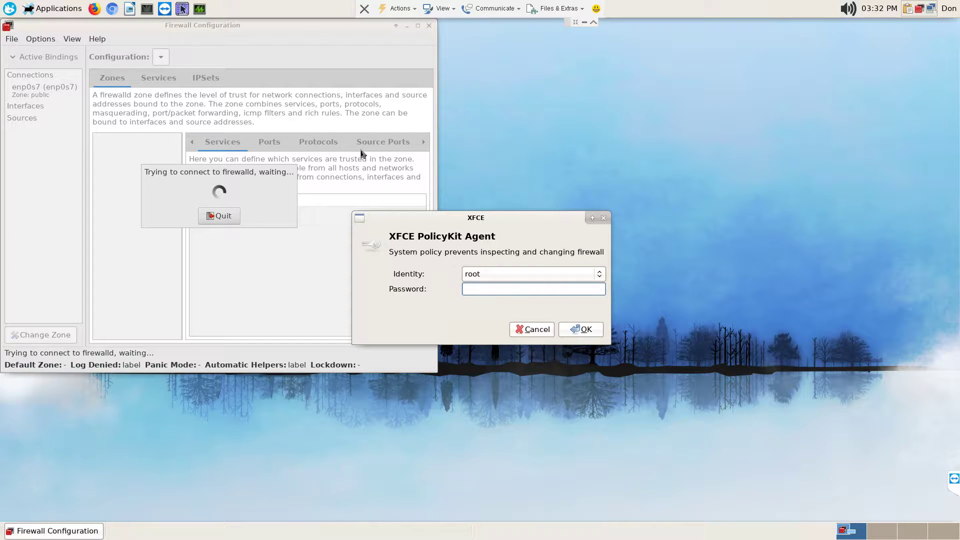
type("••••••••••")
key("Return")
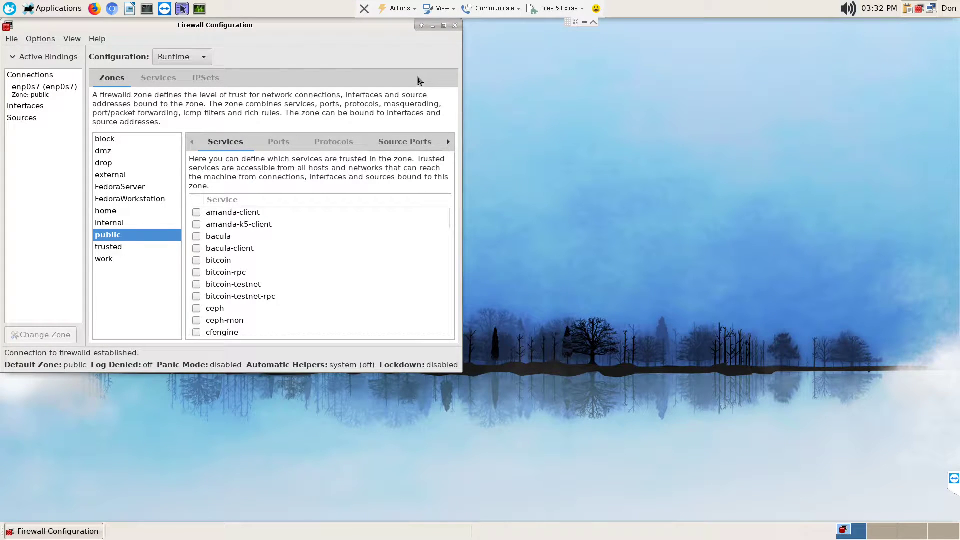
- Maximize the Firewall Configuration window and set Configuration to Permanent
left_click(444, 26)
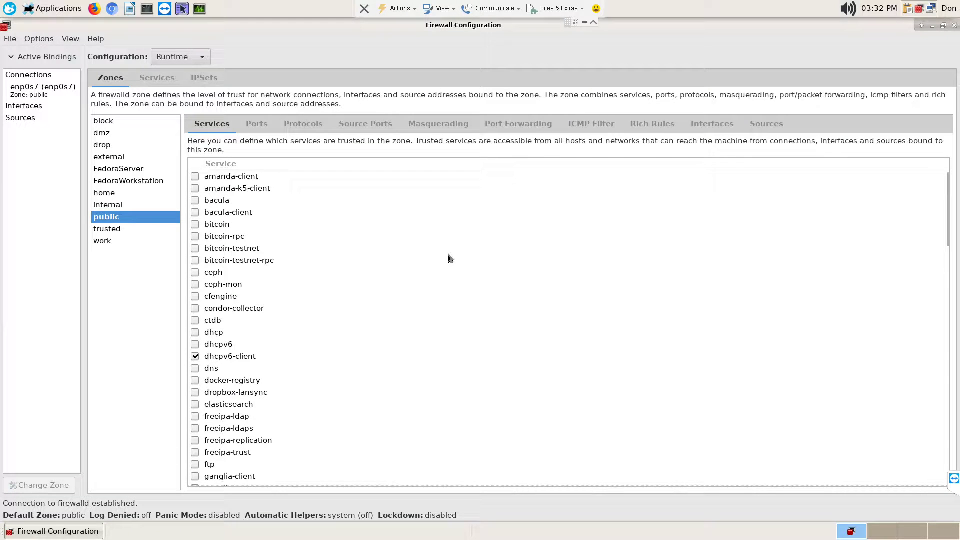
left_click(206, 59)
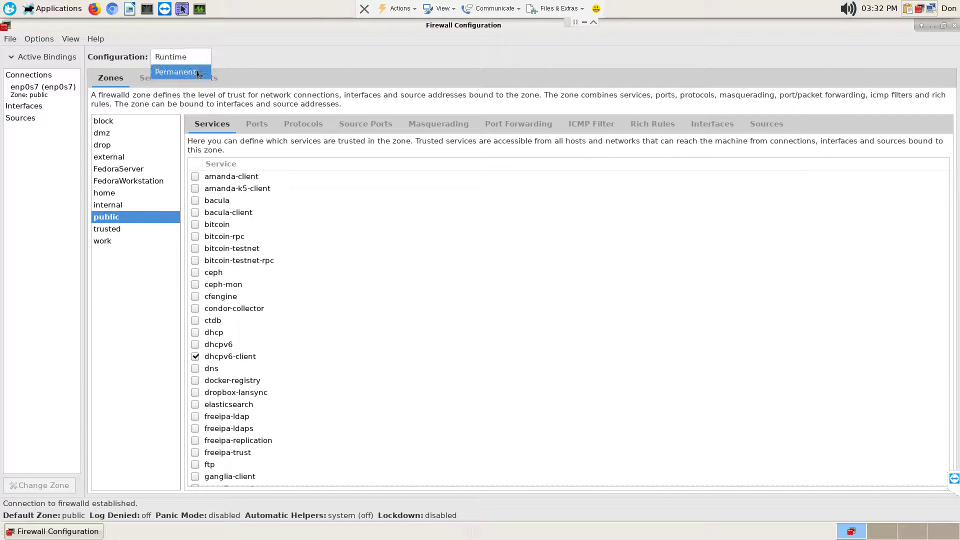
left_click(198, 72)
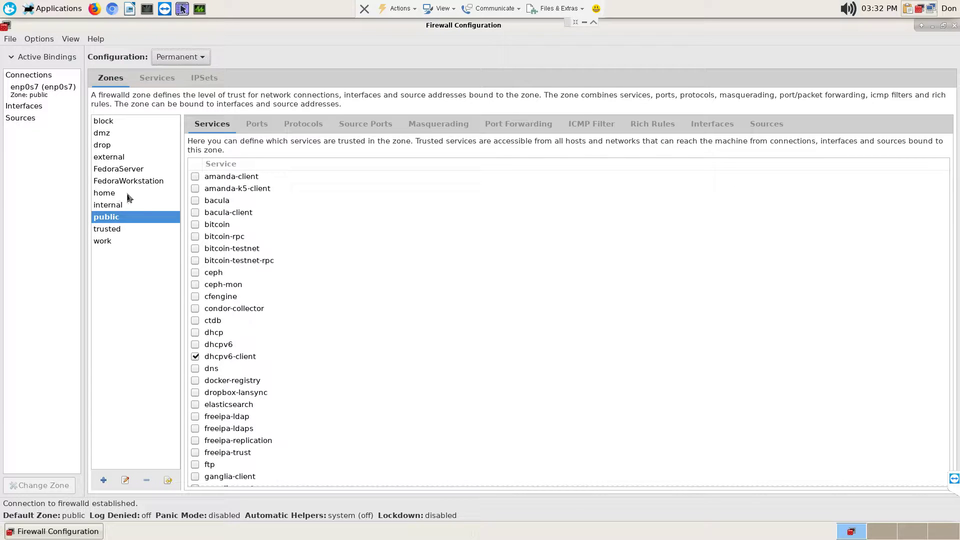
- Scroll through the public zone's list of trusted services
scroll(514, 349, "down", 5)
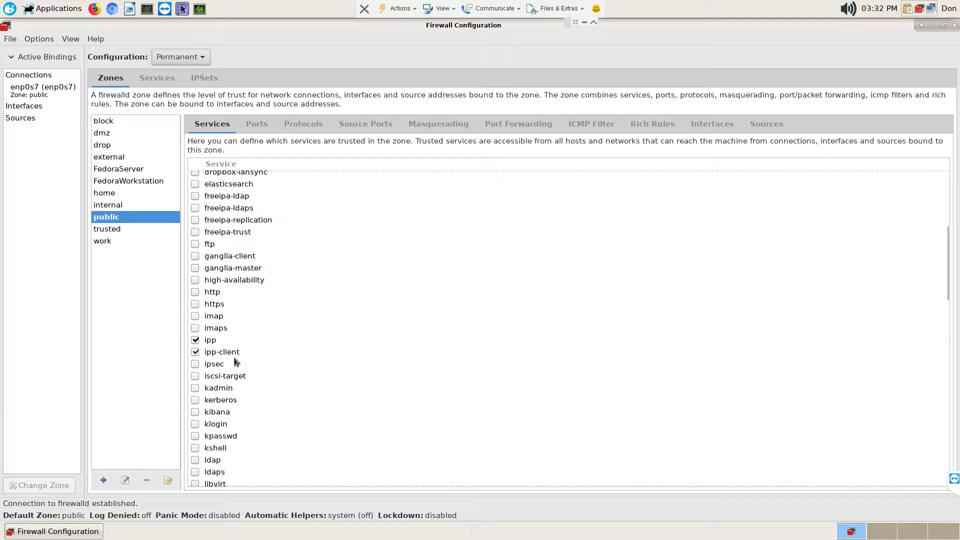
scroll(757, 414, "down", 15)
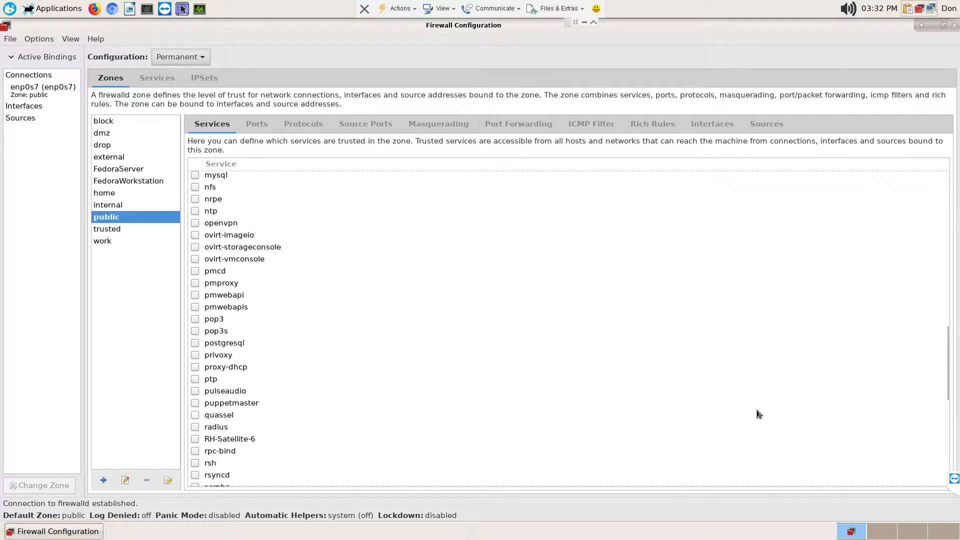
scroll(757, 414, "down", 3)
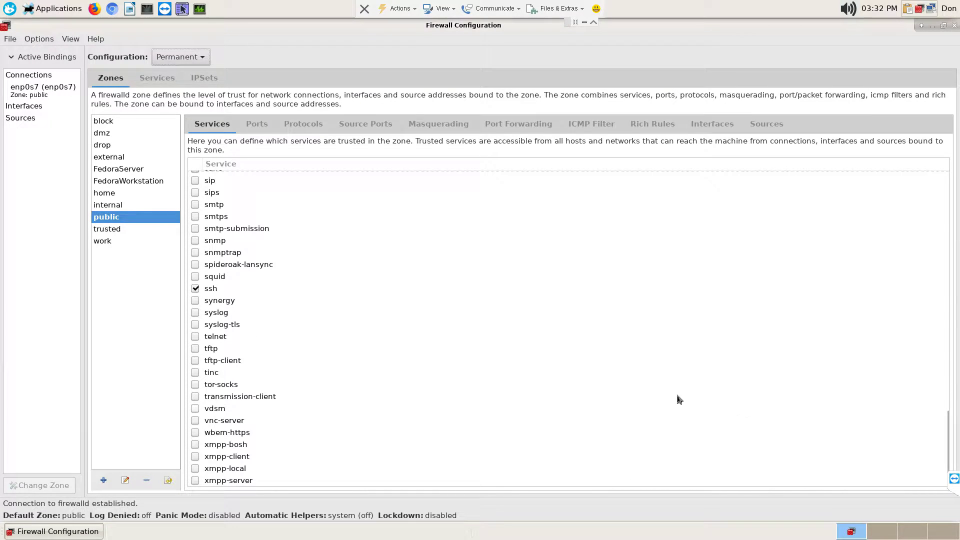
scroll(590, 377, "up", 1)
- Select the home zone and scroll through its services: dhcpv6-client, mdns, samba-client, ssh
left_click(113, 196)
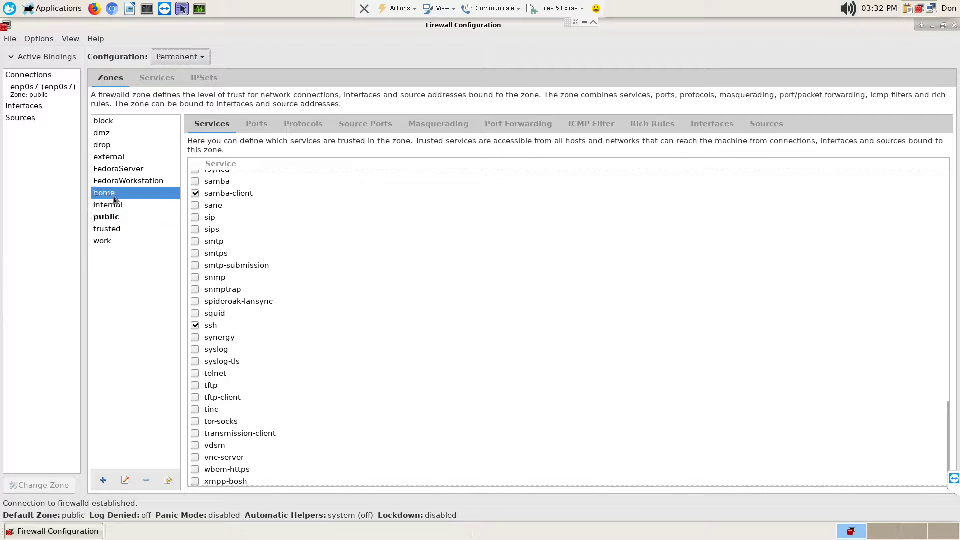
scroll(539, 320, "up", 10)
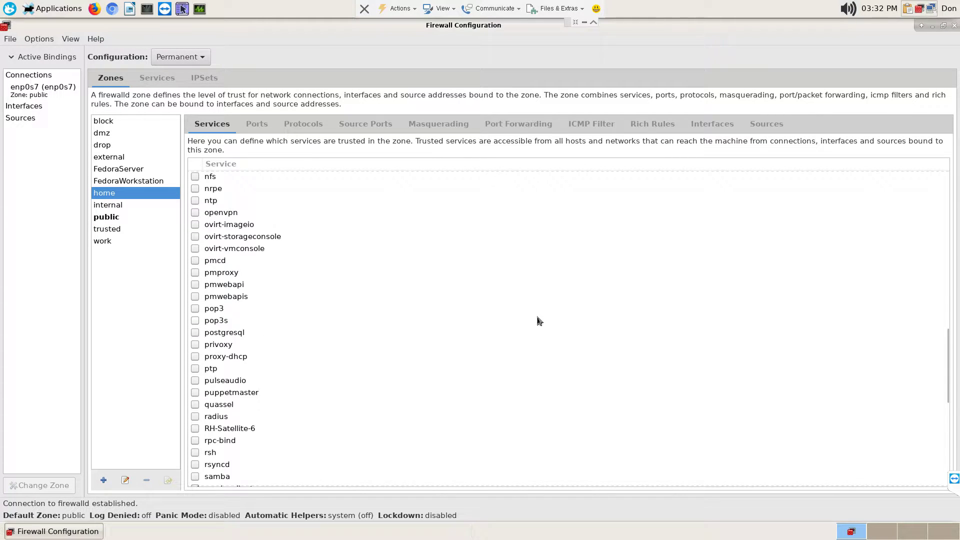
scroll(539, 320, "up", 10)
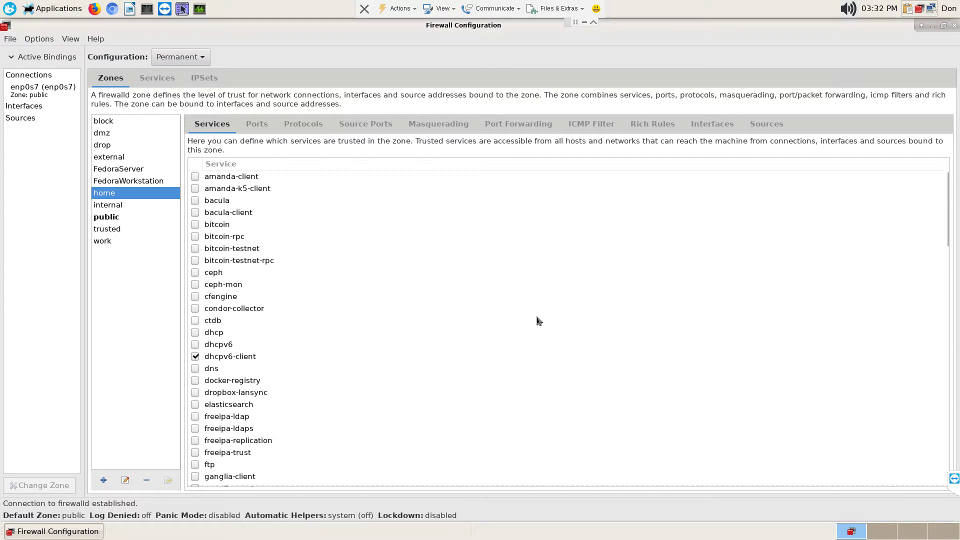
scroll(539, 320, "down", 20)
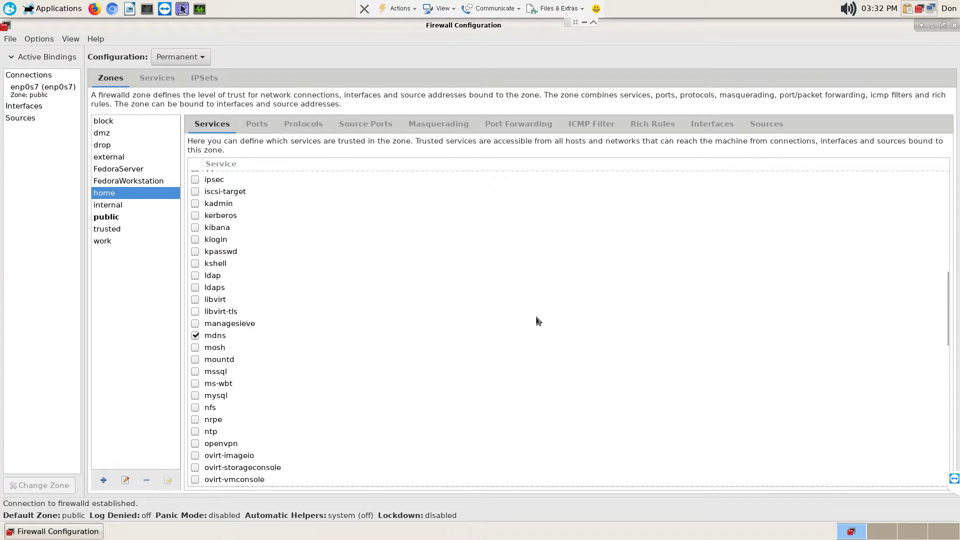
scroll(538, 321, "down", 5)
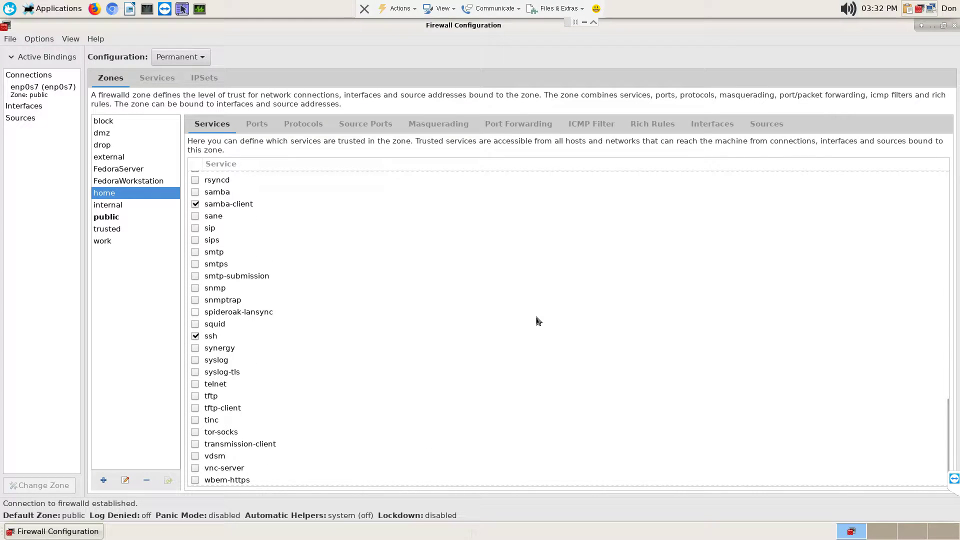
scroll(538, 320, "down", 2)
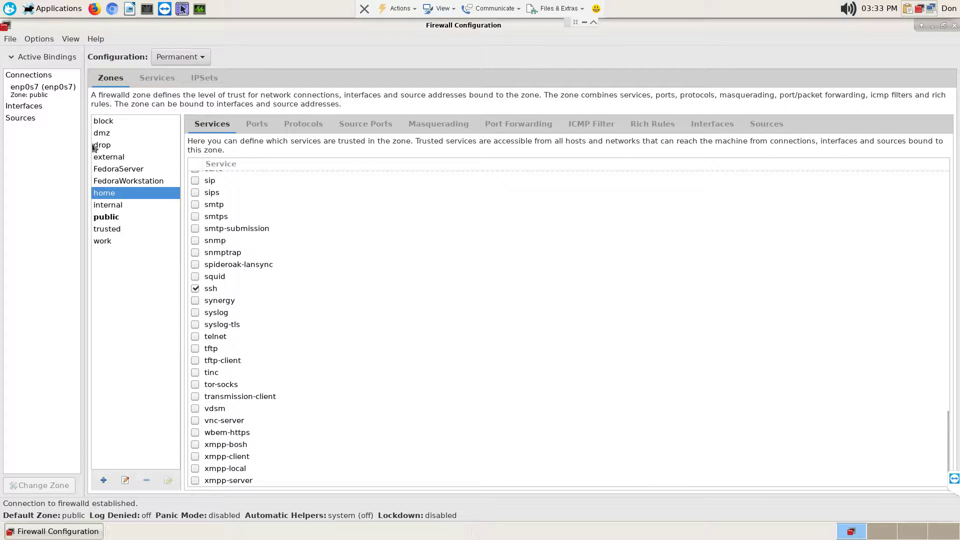
left_click(44, 41)
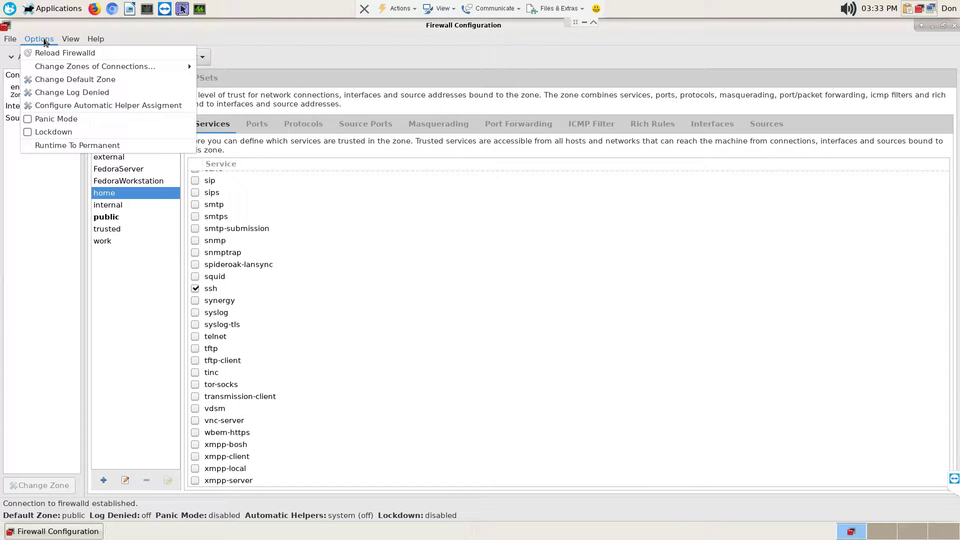
left_click(204, 79)
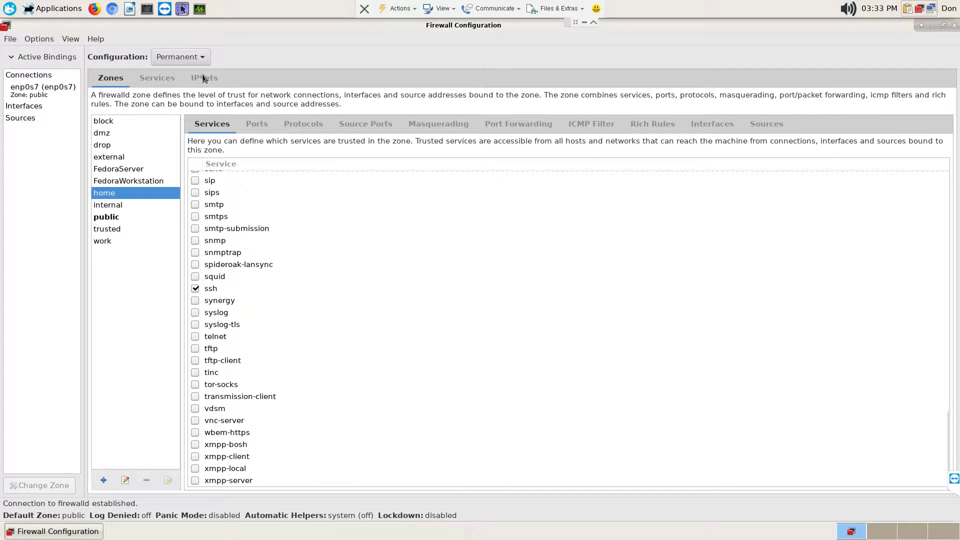
left_click(190, 57)
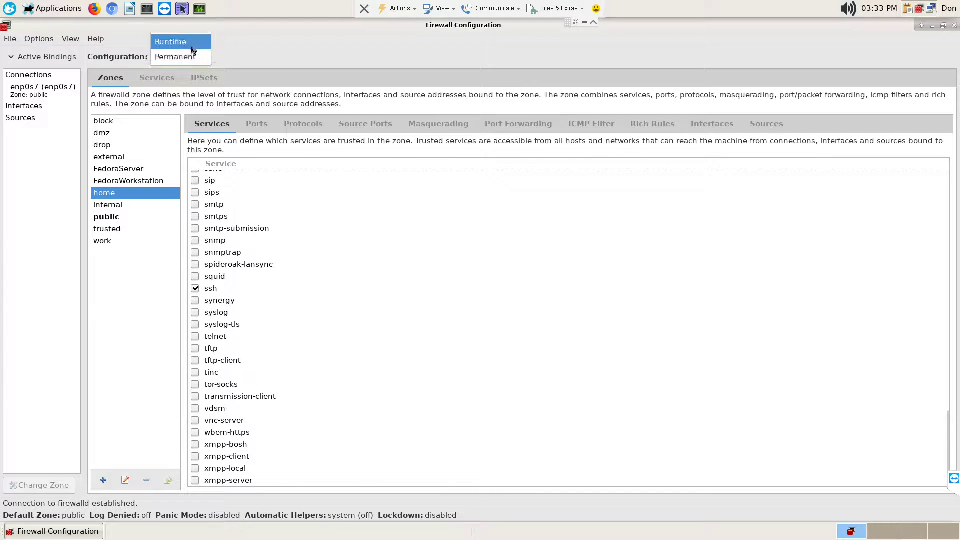
left_click(192, 46)
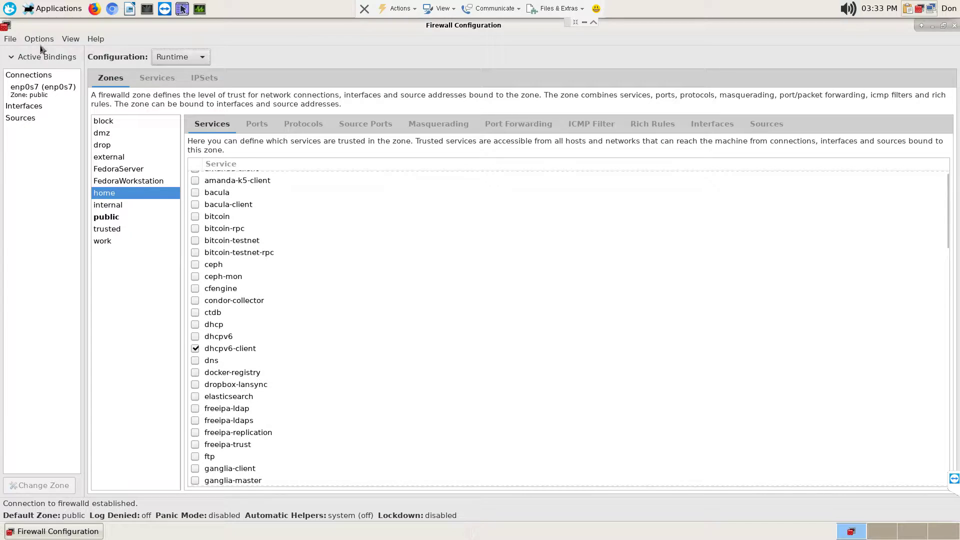
left_click(108, 218)
left_click(110, 194)
left_click(200, 61)
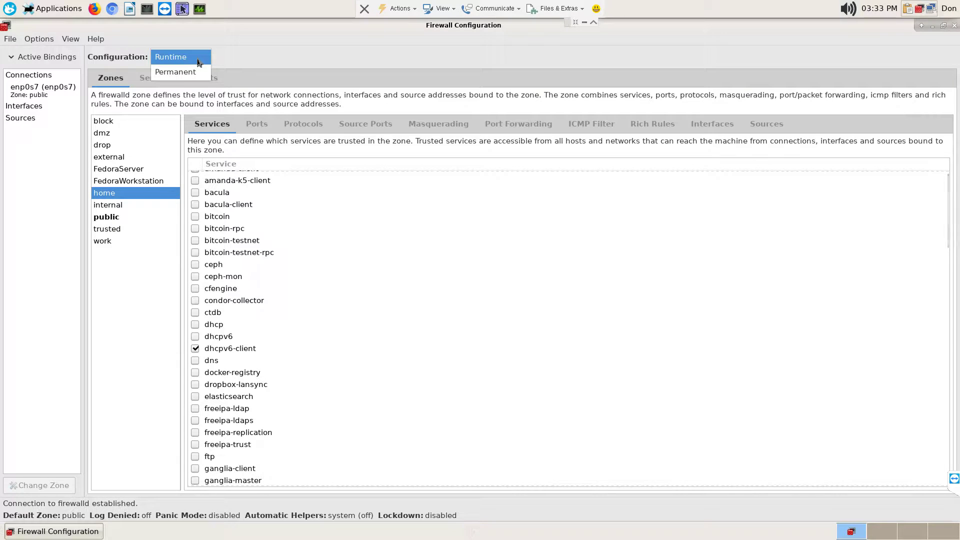
left_click(196, 74)
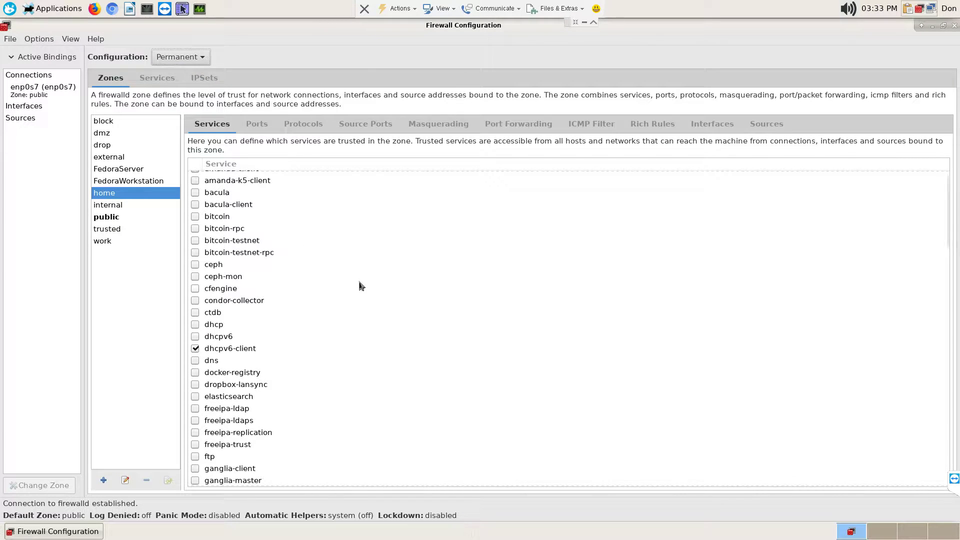
scroll(377, 274, "up", 1)
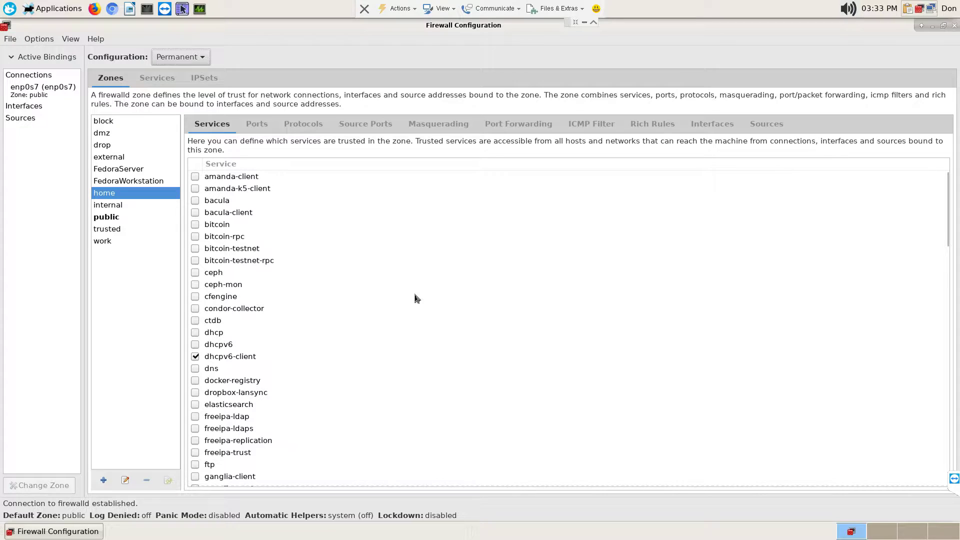
left_click(44, 40)
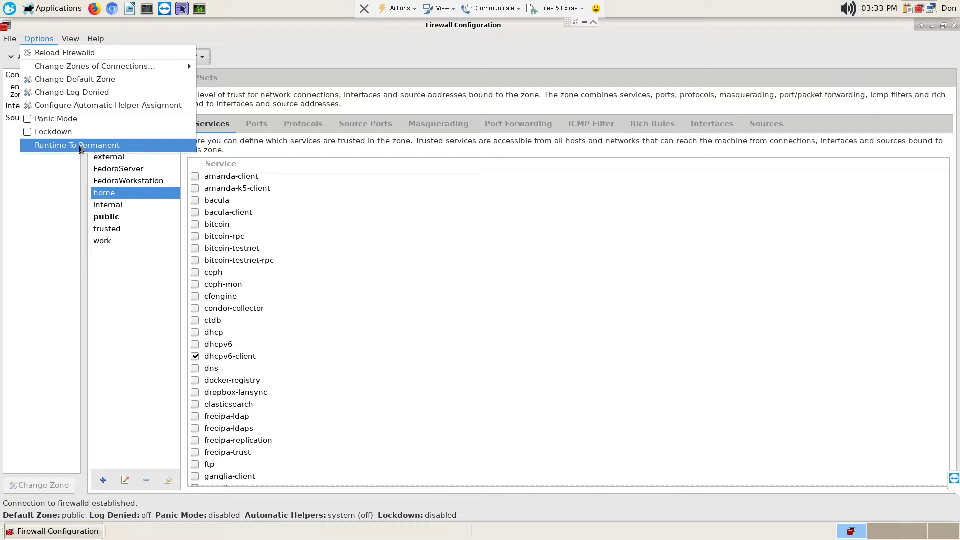
left_click(79, 146)
left_click(41, 45)
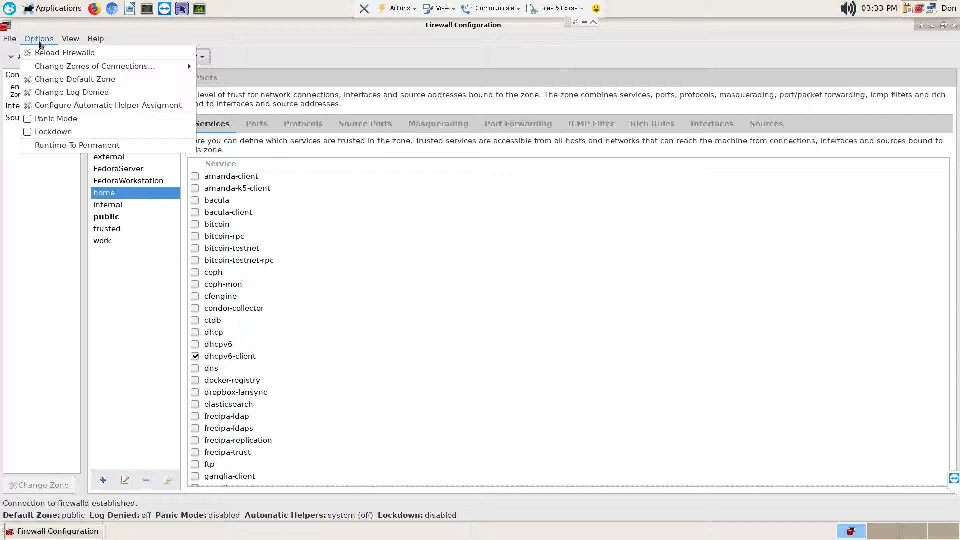
left_click(347, 228)
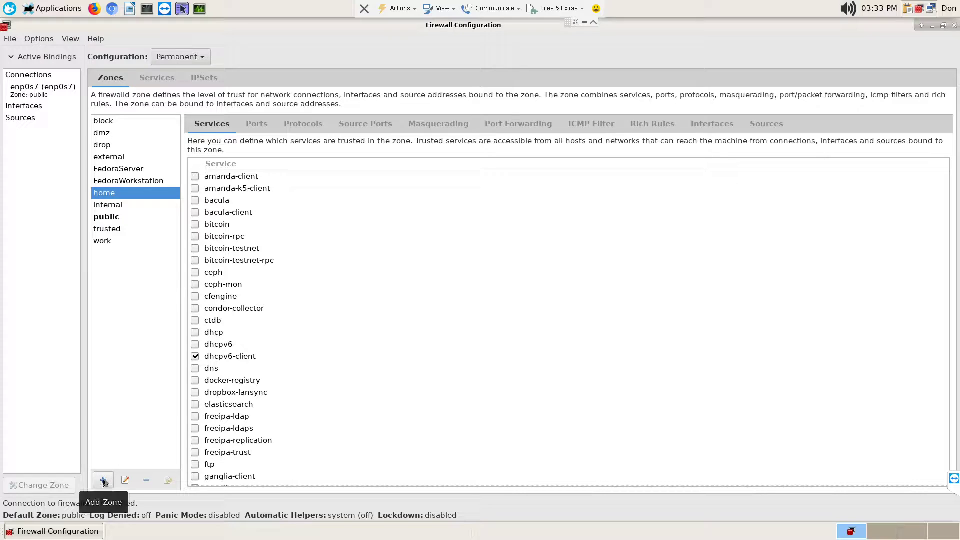
left_click(47, 40)
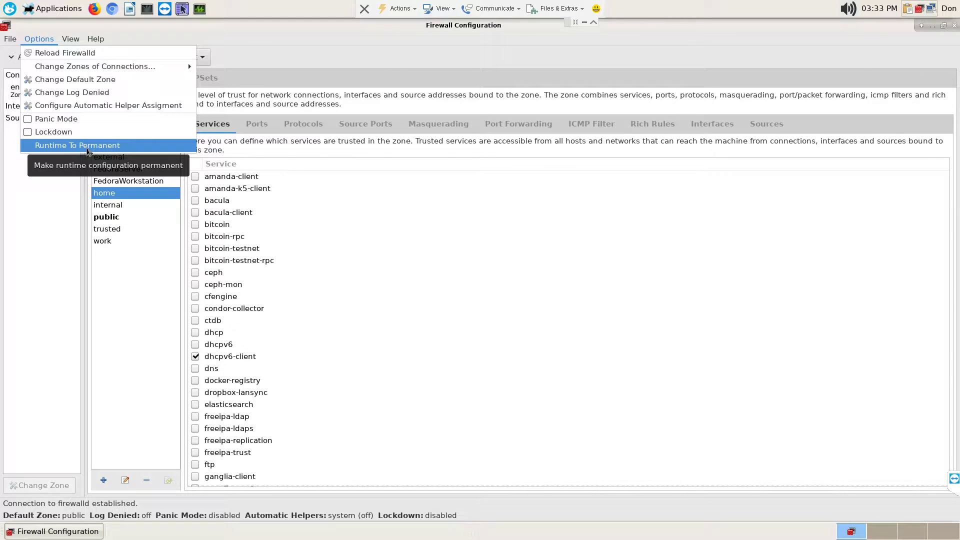
mouse_move(15, 40)
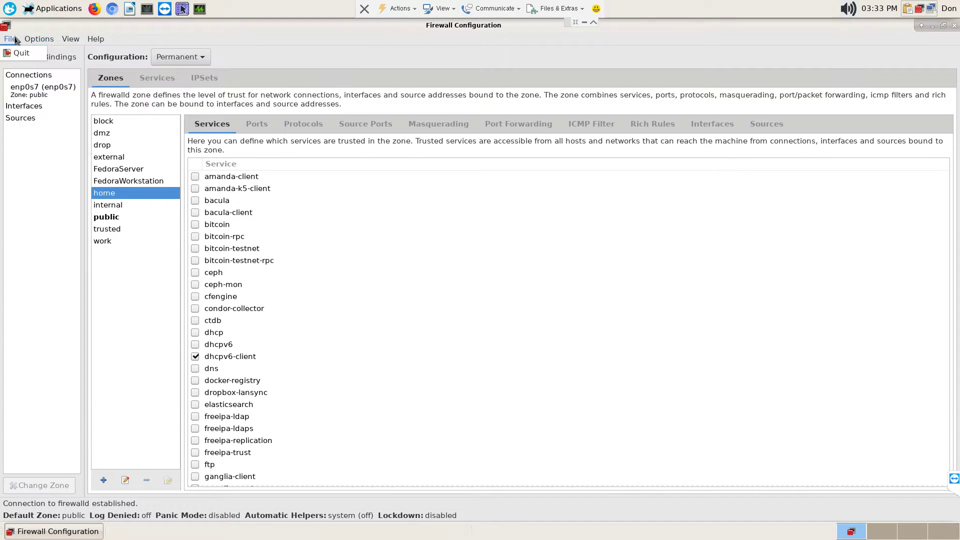
mouse_move(71, 40)
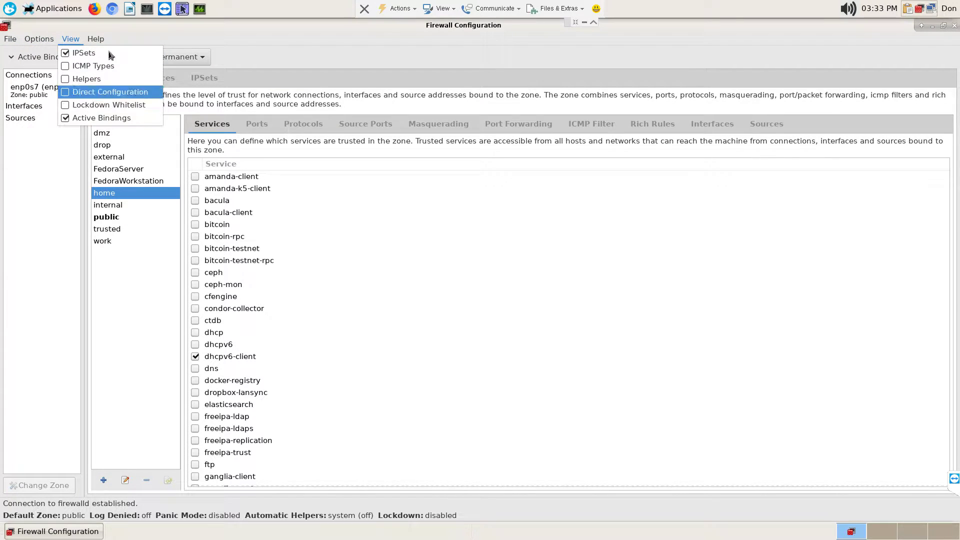
key("Escape")
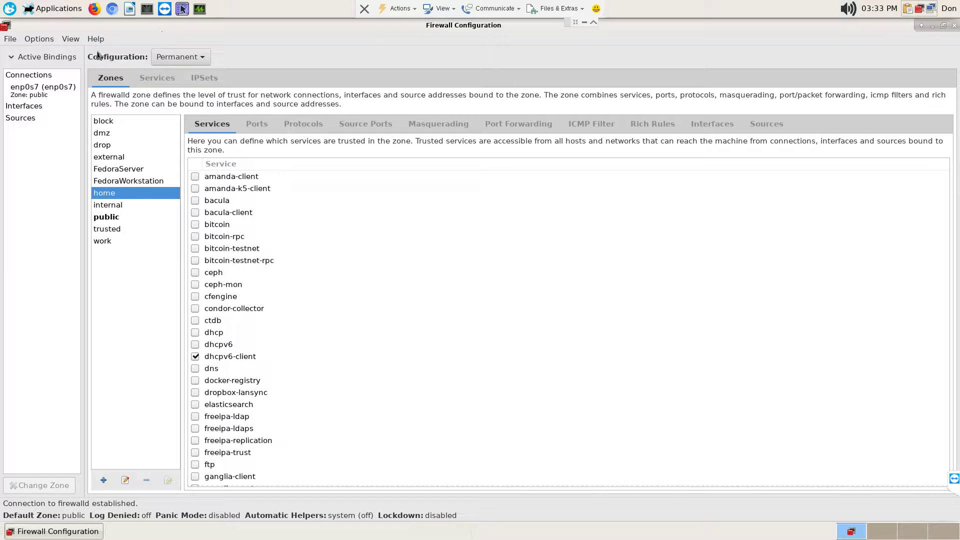
- Collapse and re-expand the Active Bindings panel, then bring up Options > Change Default Zone
left_click(14, 57)
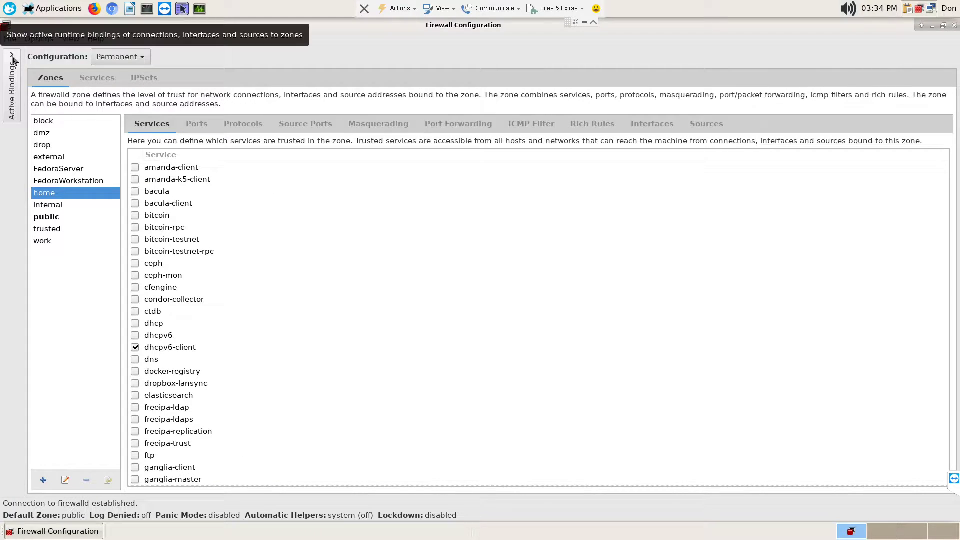
left_click(12, 59)
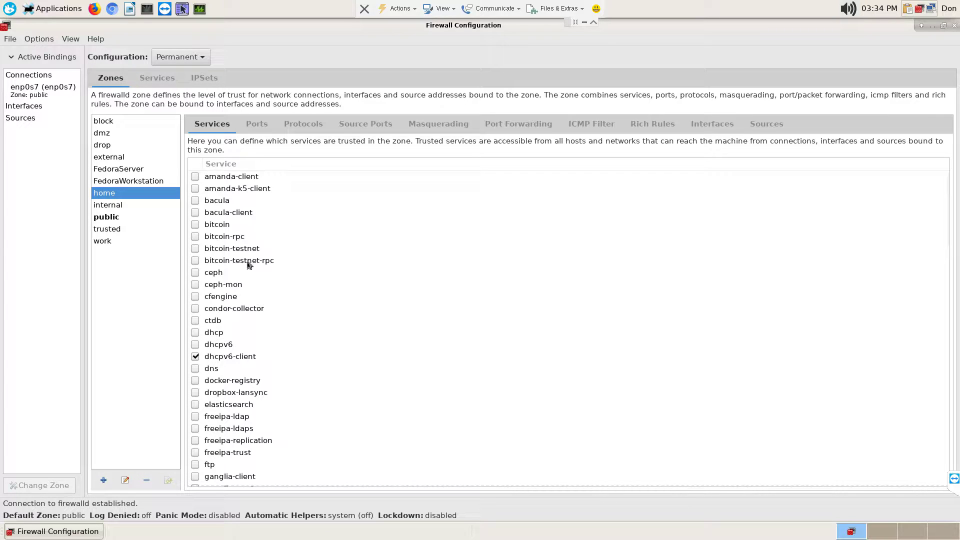
left_click(38, 38)
mouse_move(68, 67)
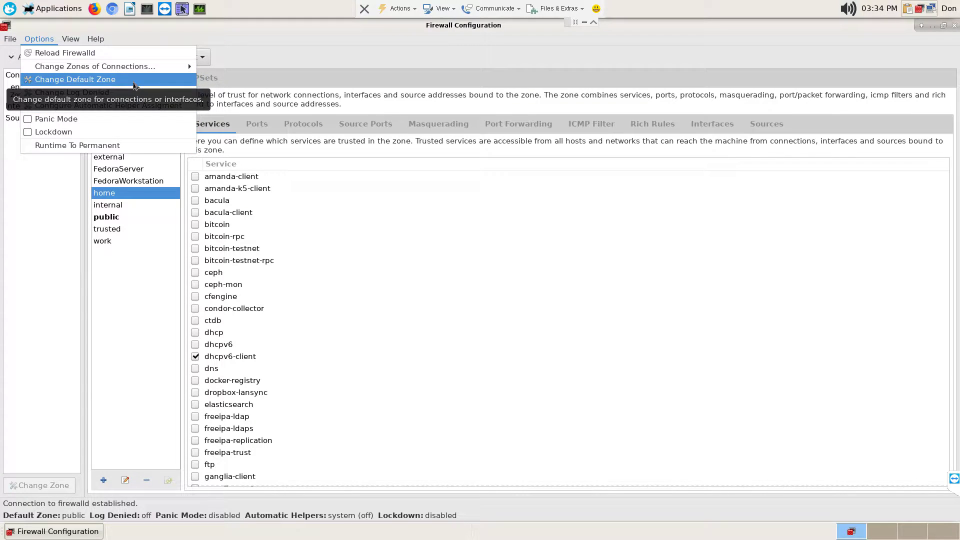
- Choose home as the default zone in the Default Zone dialog and confirm
left_click(134, 80)
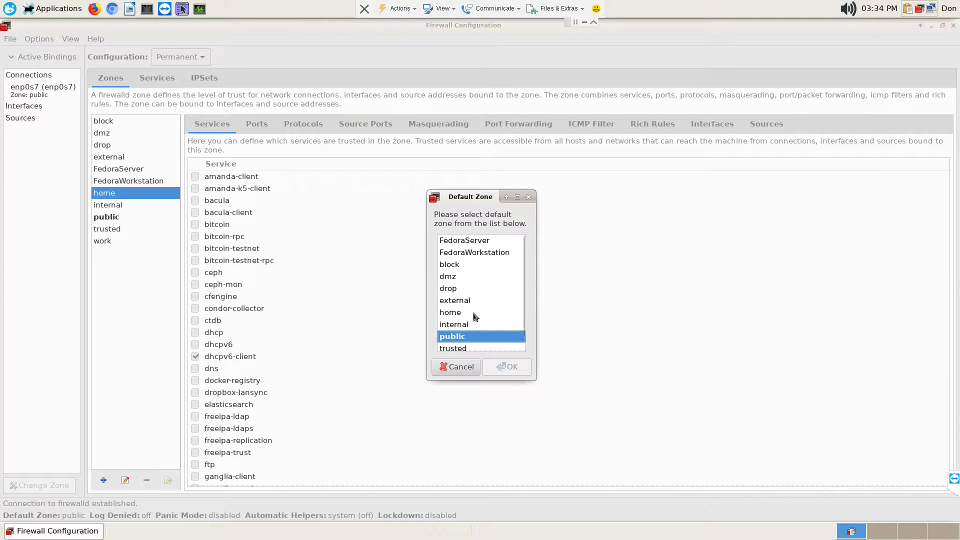
left_click(452, 315)
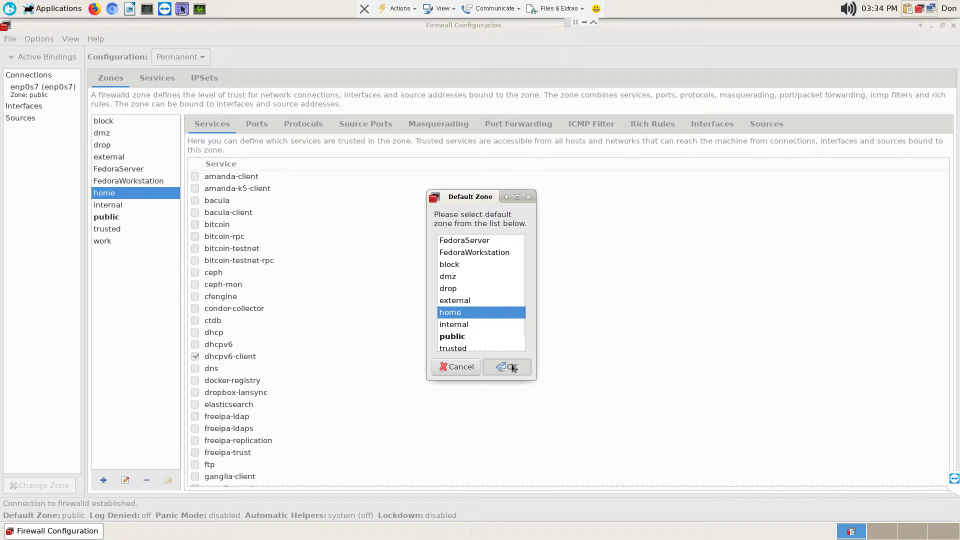
left_click(509, 367)
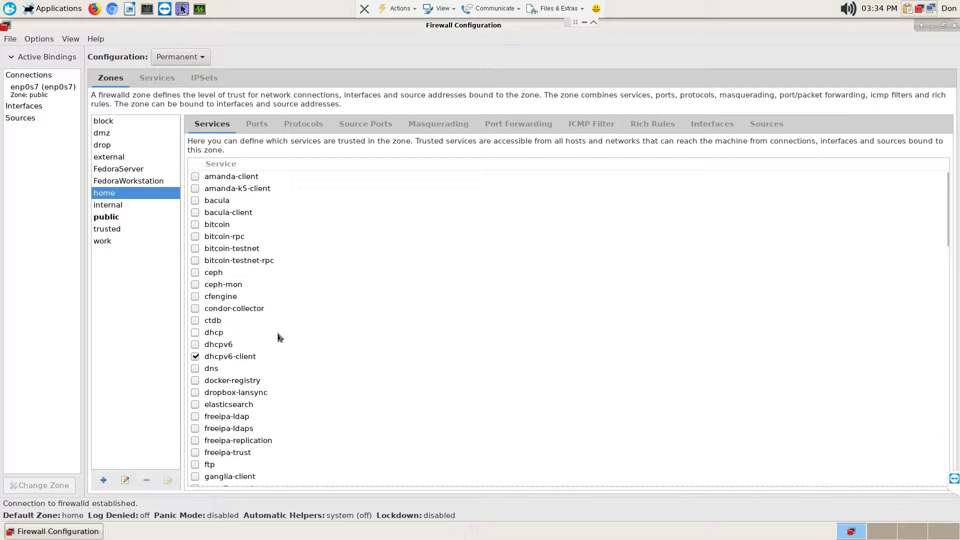
scroll(279, 337, "down", 3)
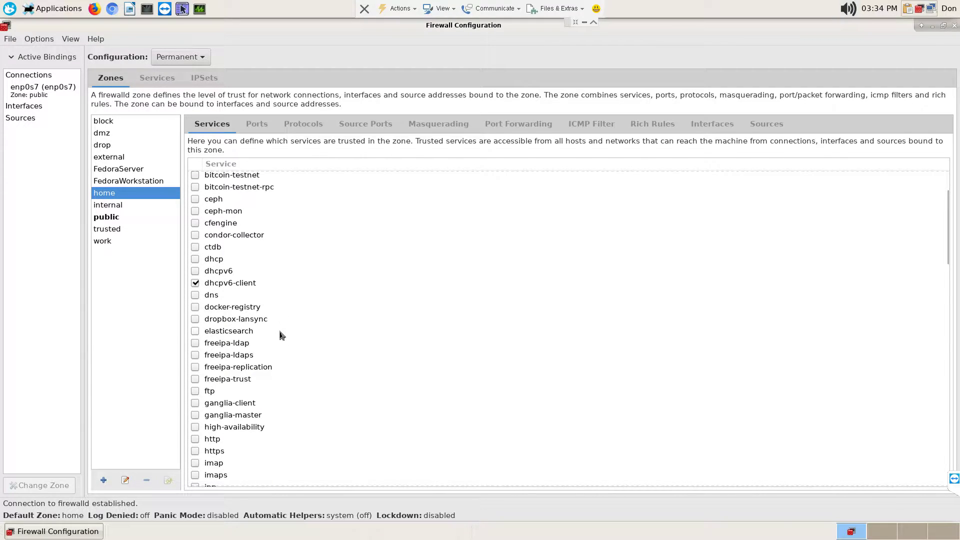
scroll(289, 333, "down", 1)
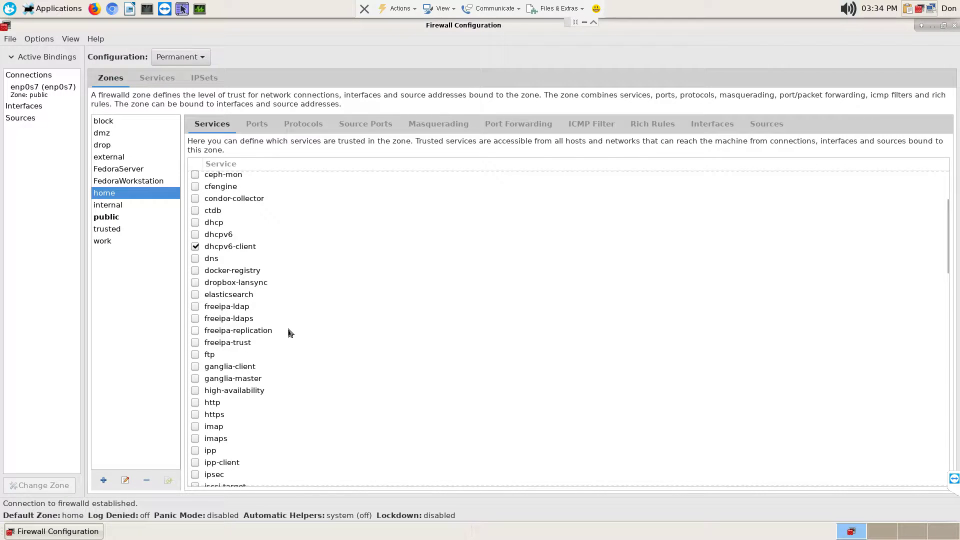
scroll(289, 333, "down", 2)
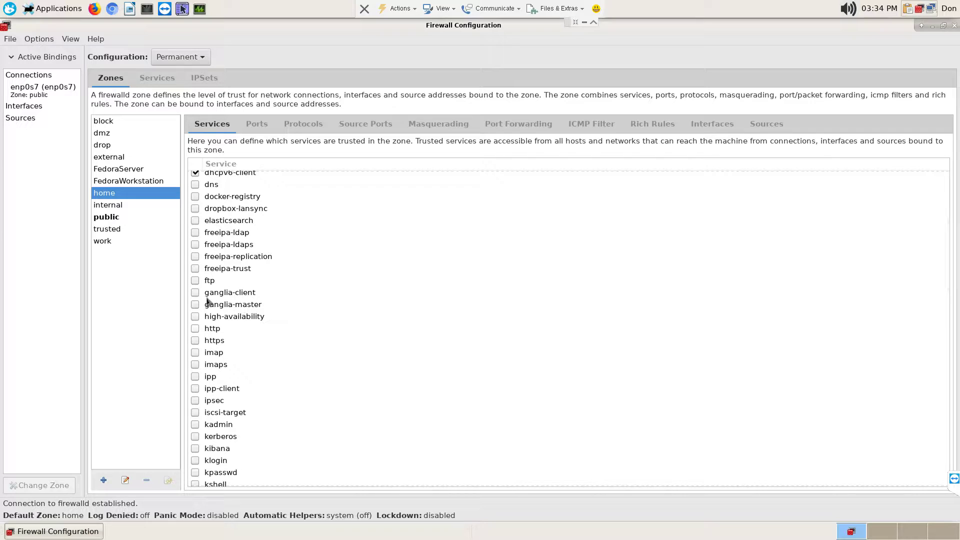
left_click(196, 282)
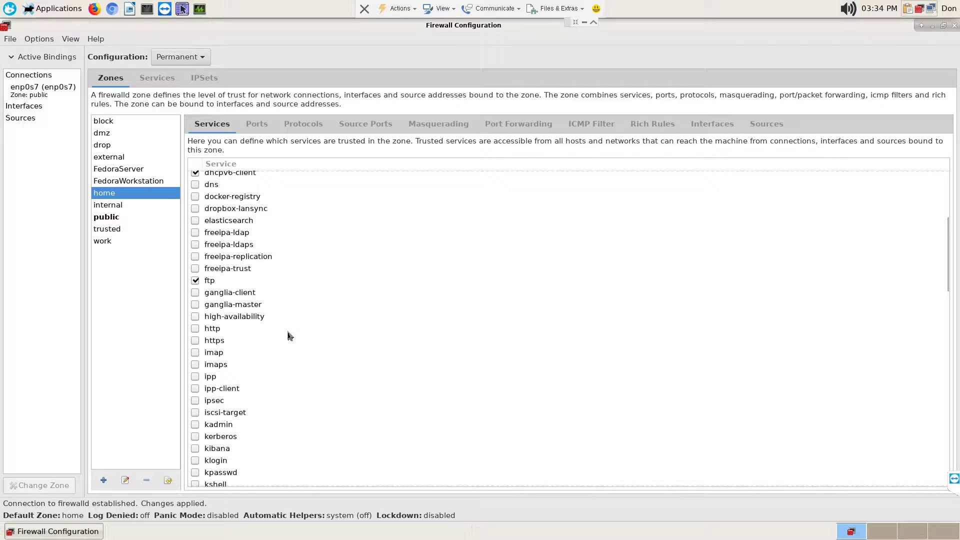
scroll(278, 352, "down", 2)
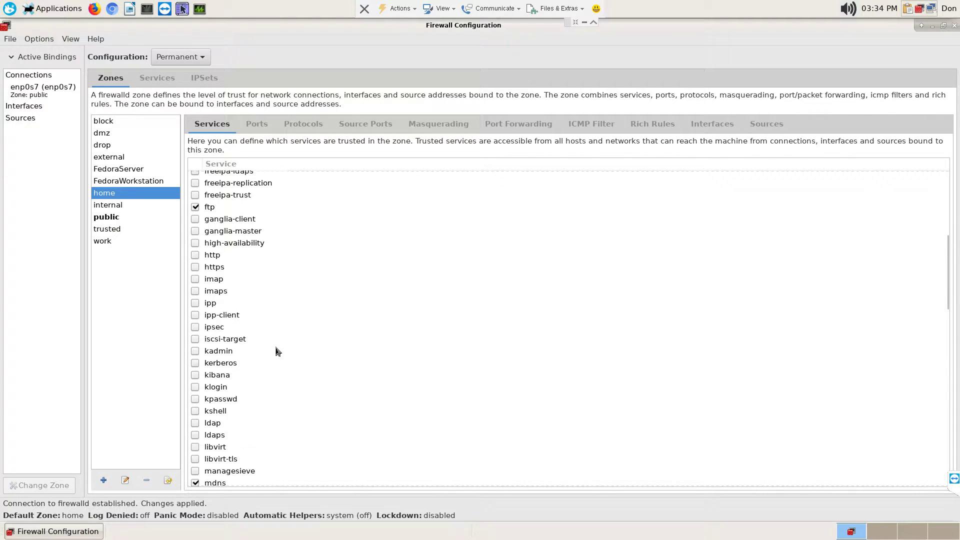
left_click(195, 255)
left_click(196, 256)
left_click(195, 268)
left_click(195, 268)
scroll(273, 354, "down", 3)
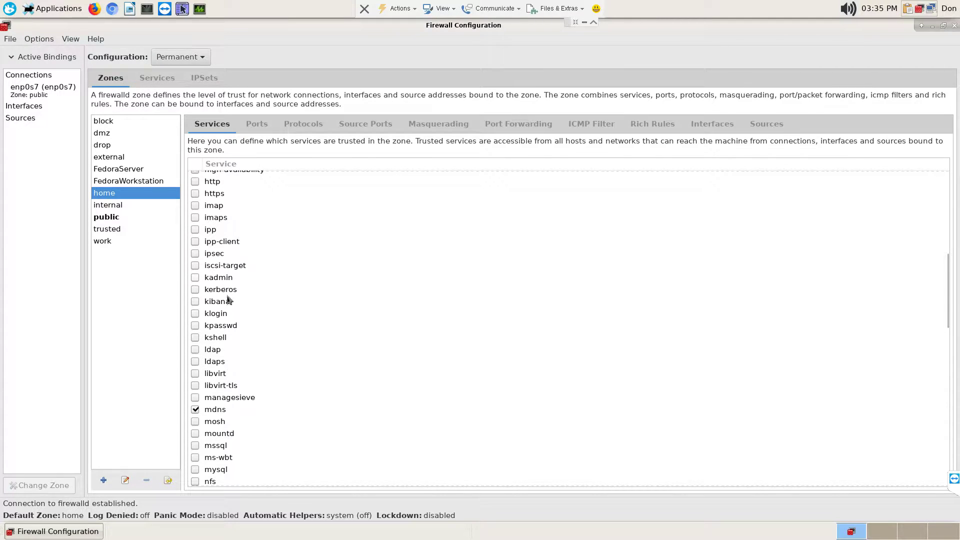
scroll(277, 295, "up", 6)
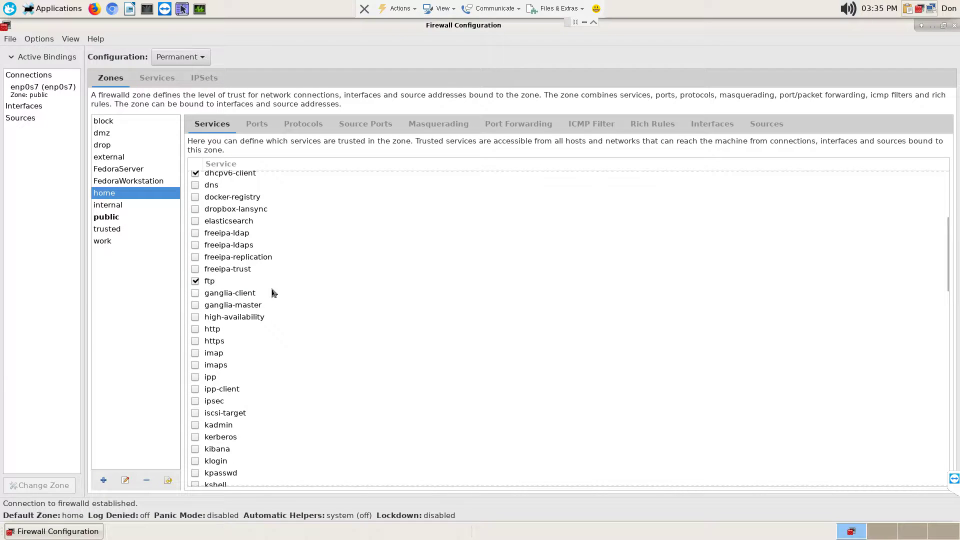
left_click(195, 281)
scroll(304, 337, "down", 3)
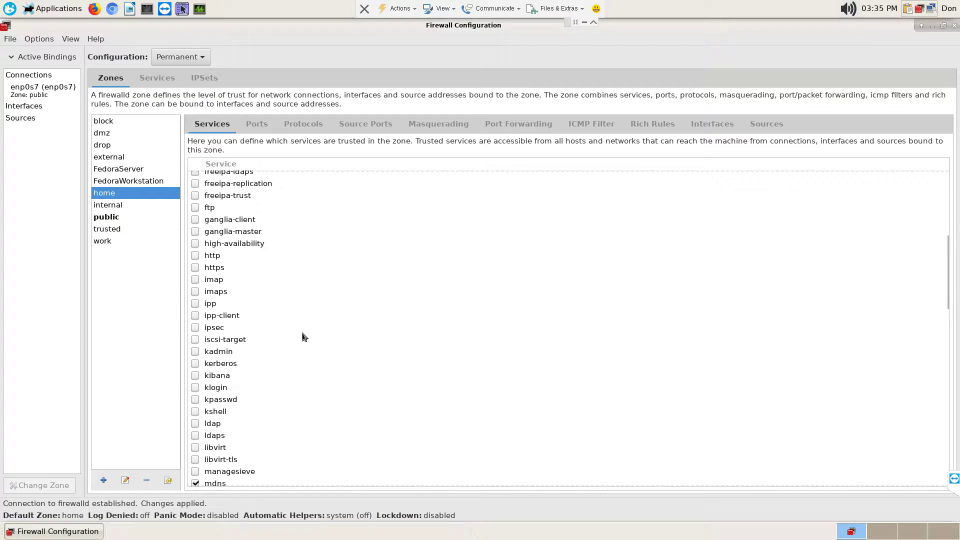
scroll(303, 337, "down", 3)
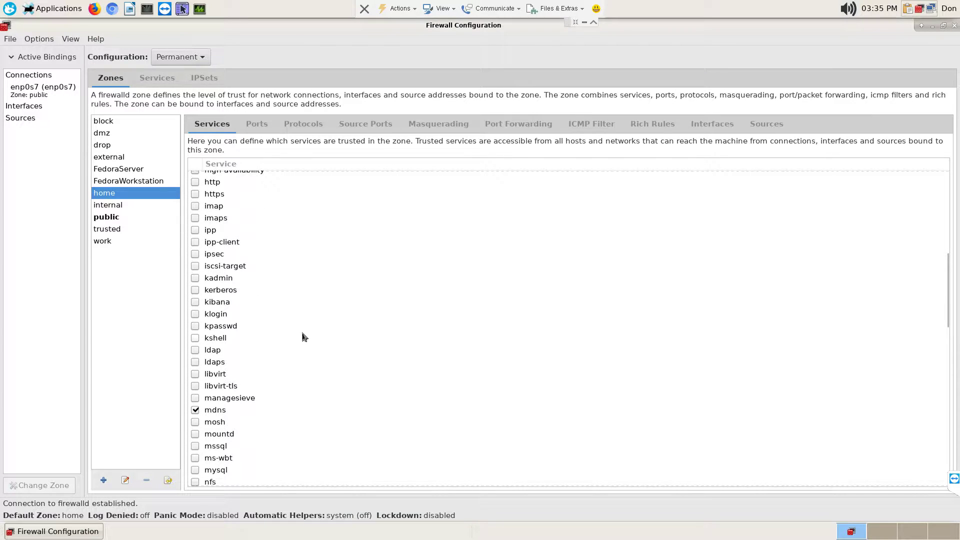
scroll(266, 252, "up", 3)
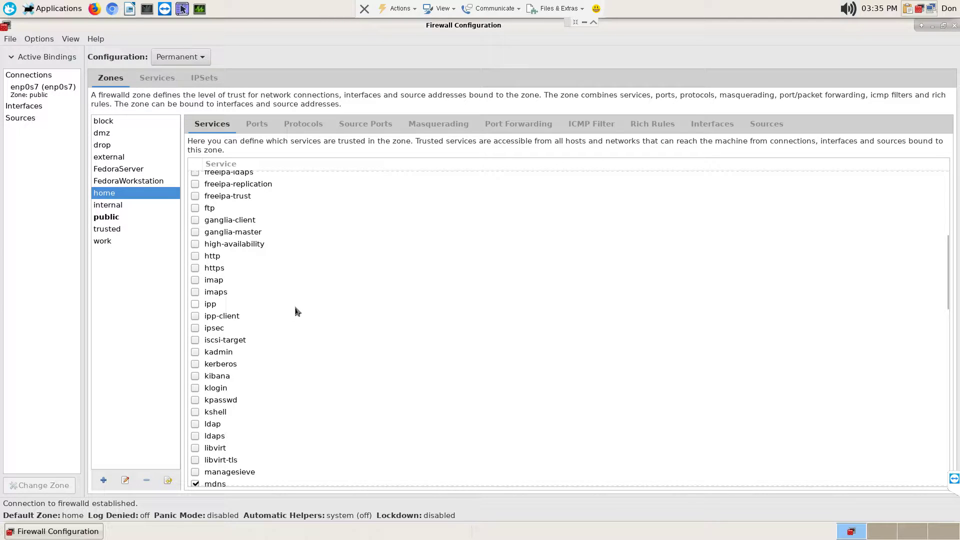
scroll(297, 307, "down", 2)
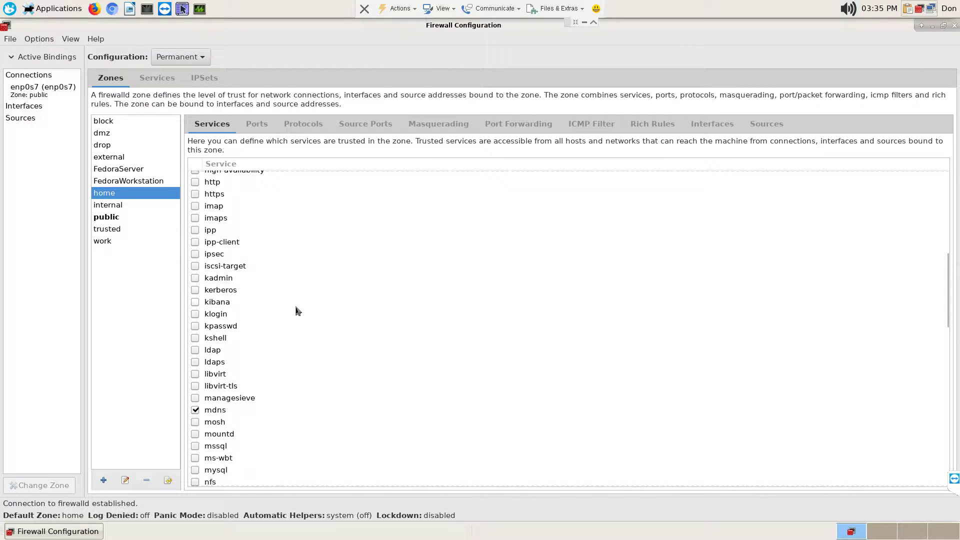
scroll(297, 311, "down", 3)
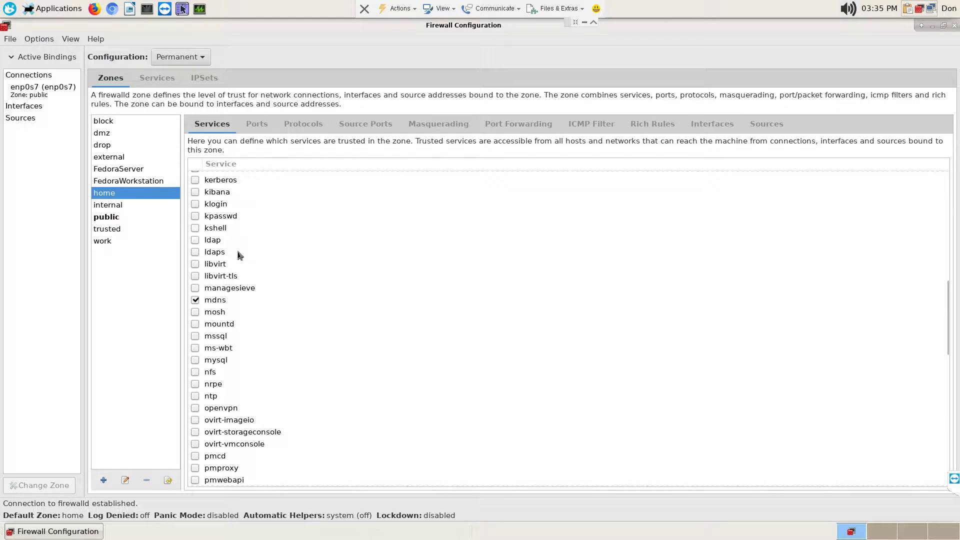
scroll(293, 320, "down", 1)
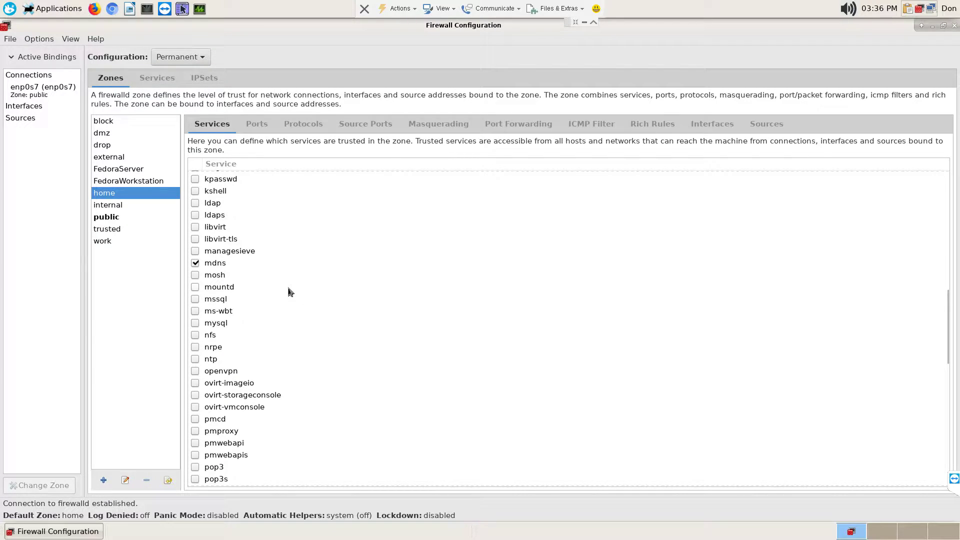
scroll(293, 297, "down", 1)
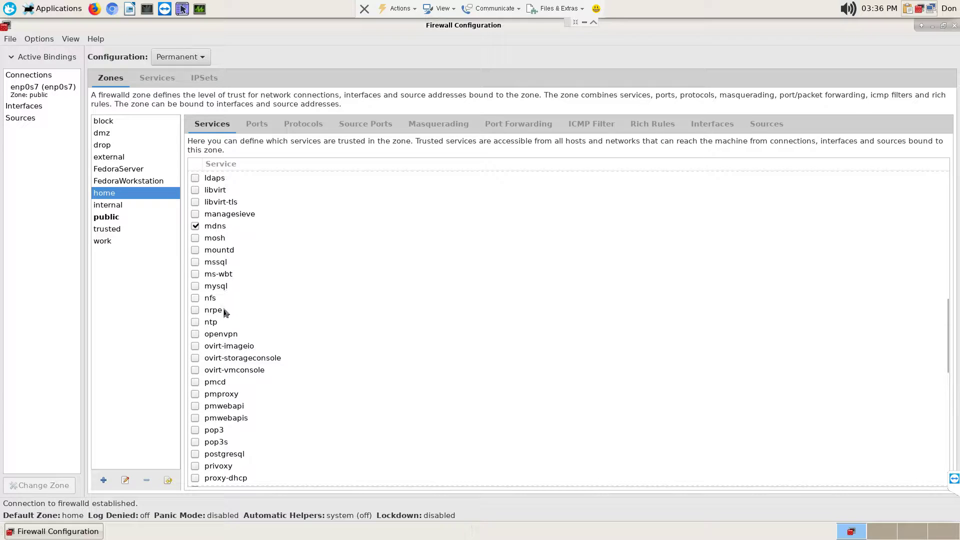
scroll(301, 342, "down", 1)
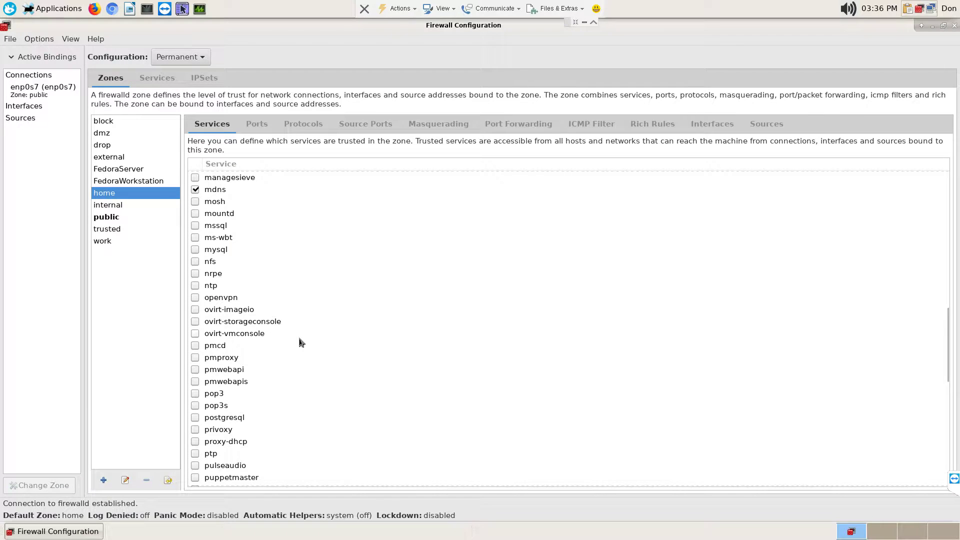
scroll(300, 342, "down", 2)
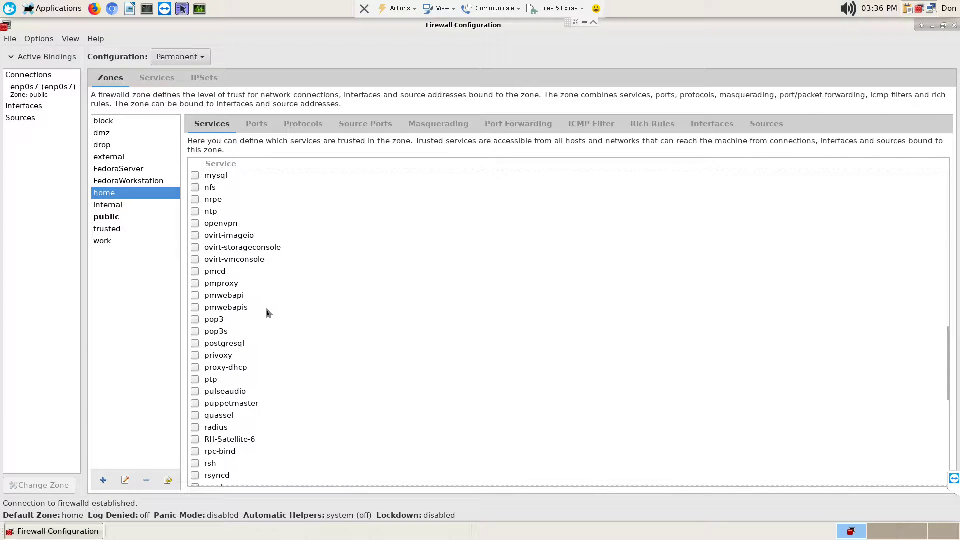
scroll(268, 313, "down", 2)
scroll(265, 322, "down", 2)
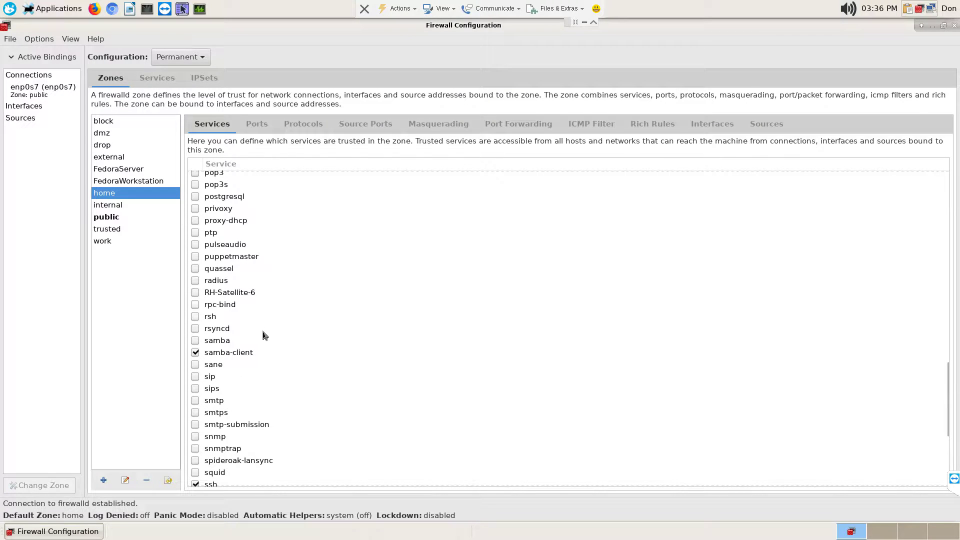
scroll(265, 336, "down", 1)
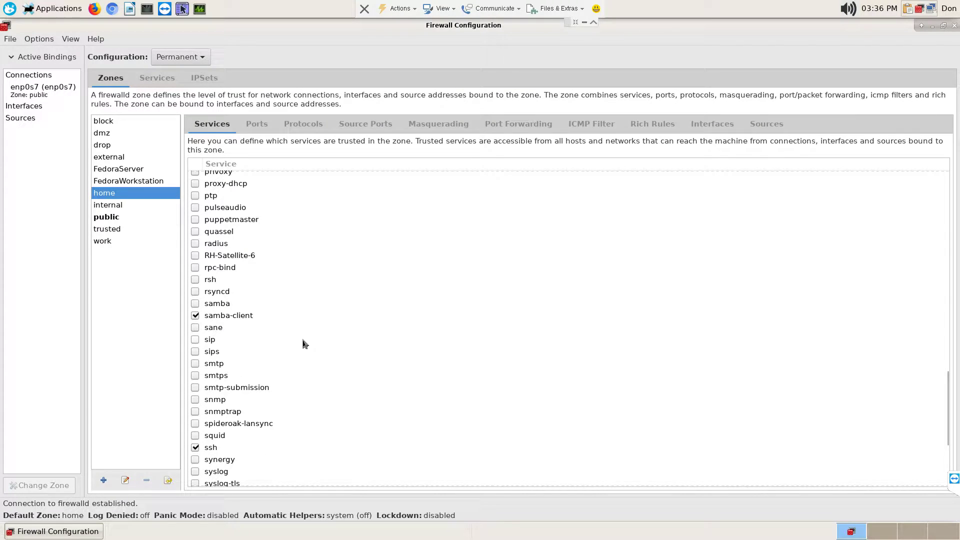
scroll(285, 357, "down", 2)
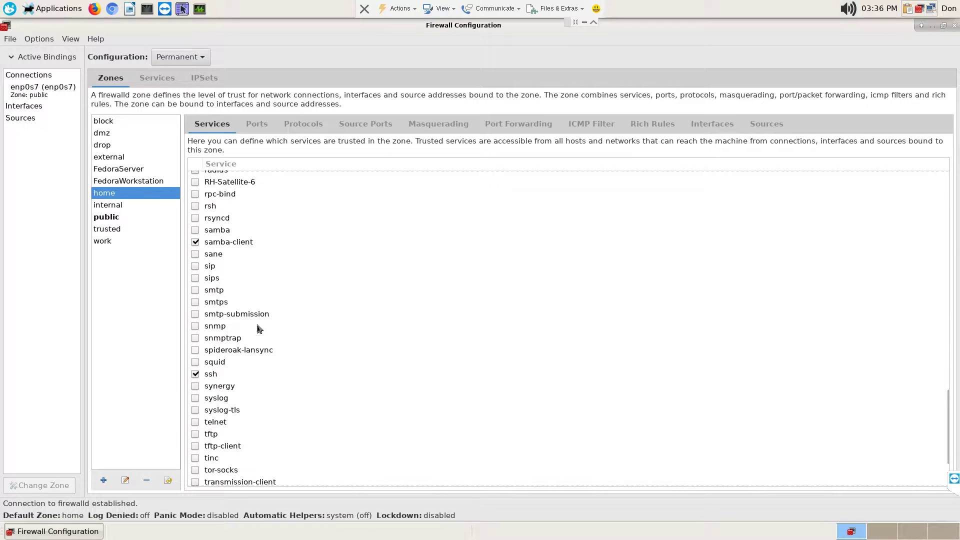
- Tick sane, vnc-server and ftp in the home zone's permanent Services list
left_click(194, 255)
scroll(276, 313, "down", 1)
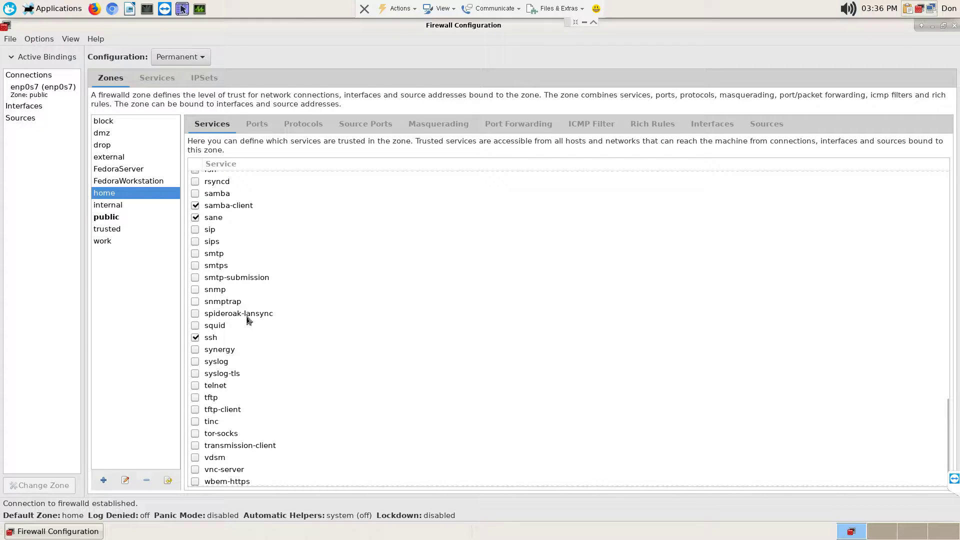
scroll(243, 291, "down", 2)
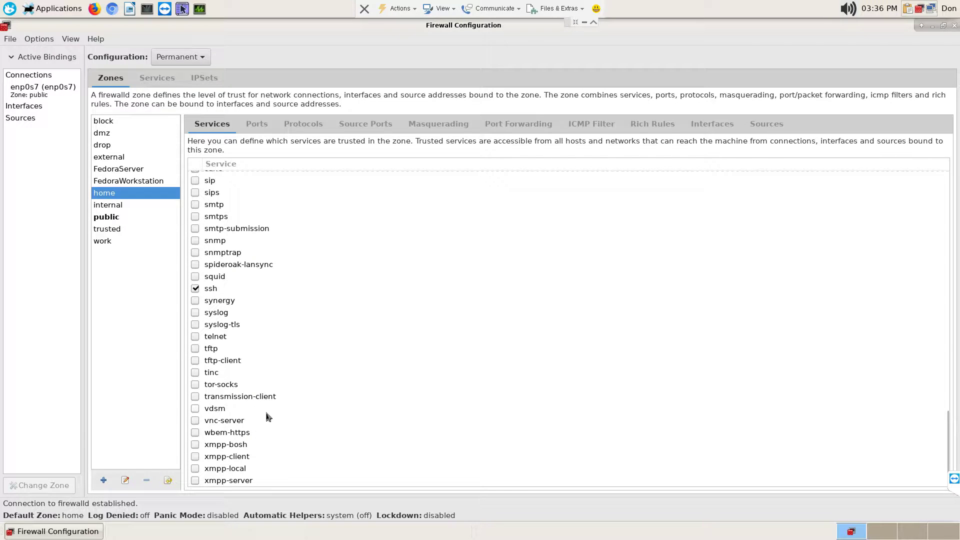
left_click(195, 423)
scroll(338, 389, "up", 3)
scroll(337, 388, "up", 10)
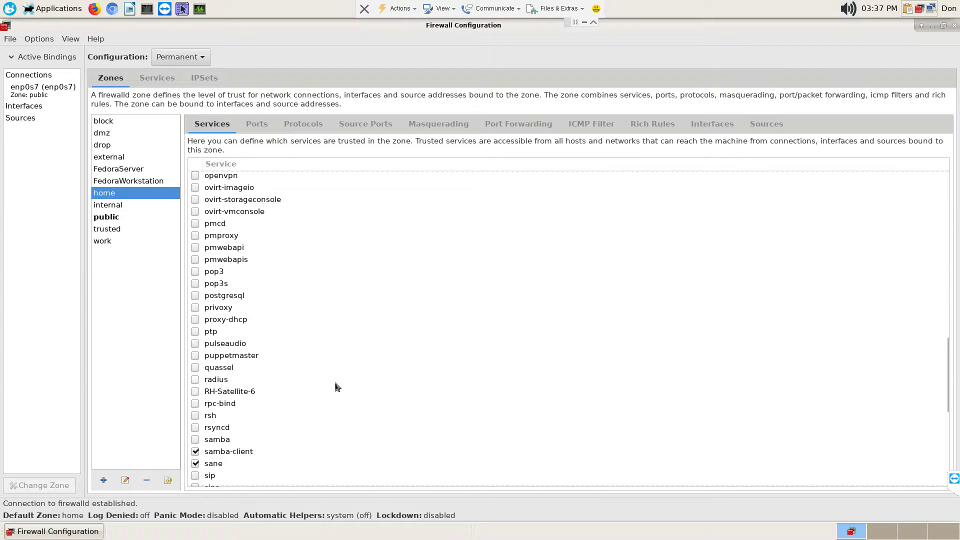
scroll(303, 305, "up", 4)
scroll(304, 304, "up", 4)
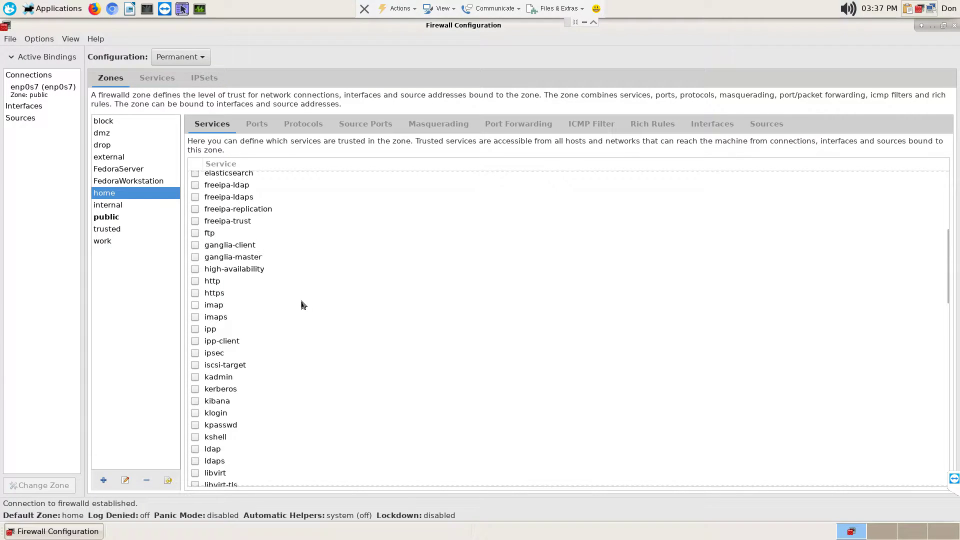
scroll(303, 304, "up", 1)
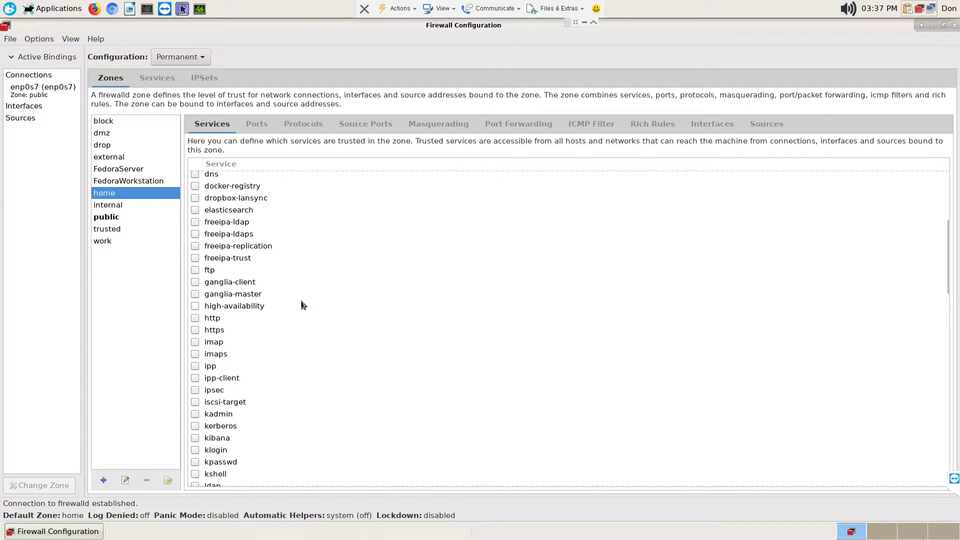
left_click(196, 270)
scroll(366, 343, "up", 5)
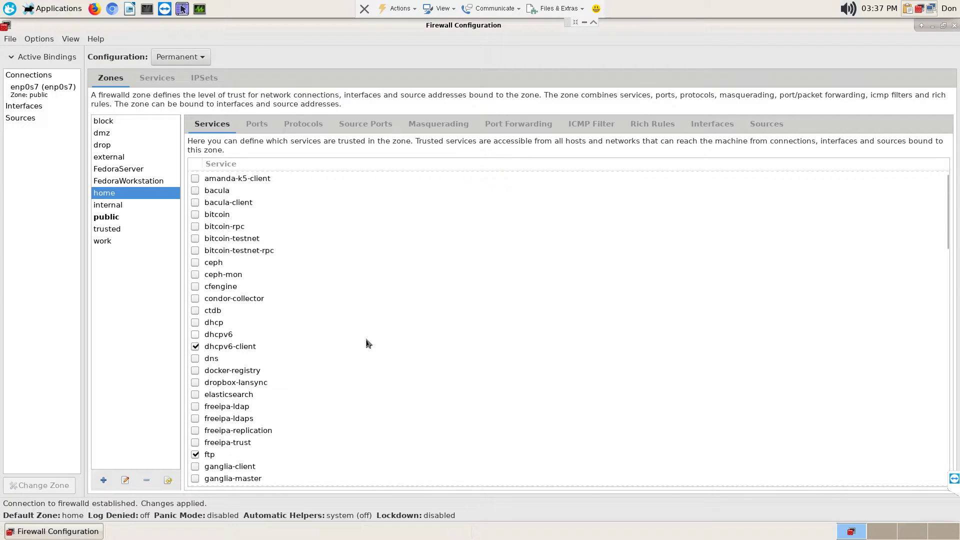
left_click(10, 40)
left_click(21, 121)
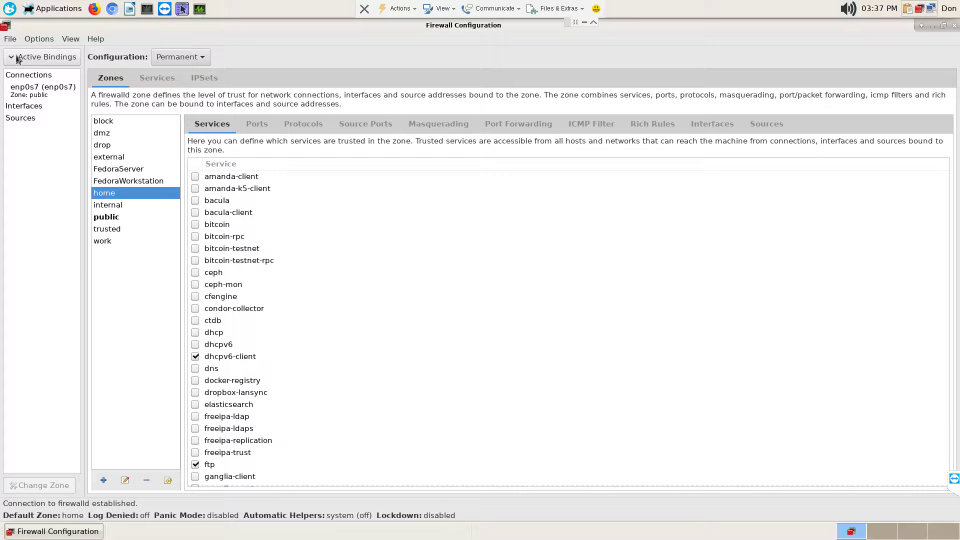
left_click(17, 56)
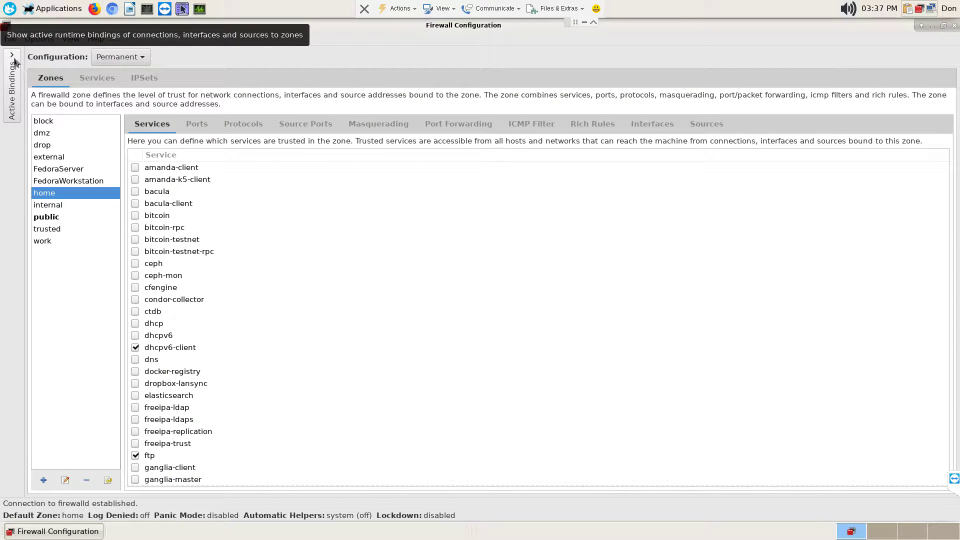
left_click(15, 61)
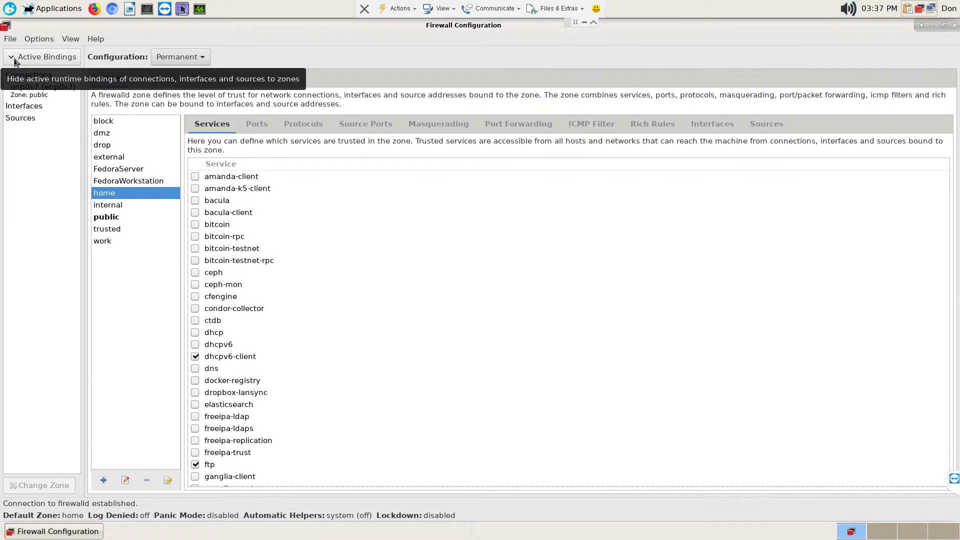
left_click(45, 58)
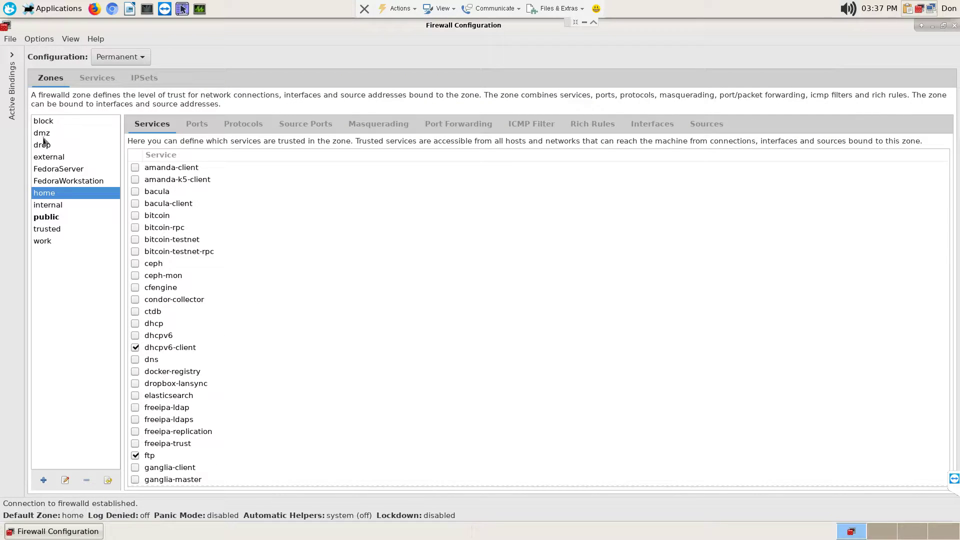
left_click(13, 69)
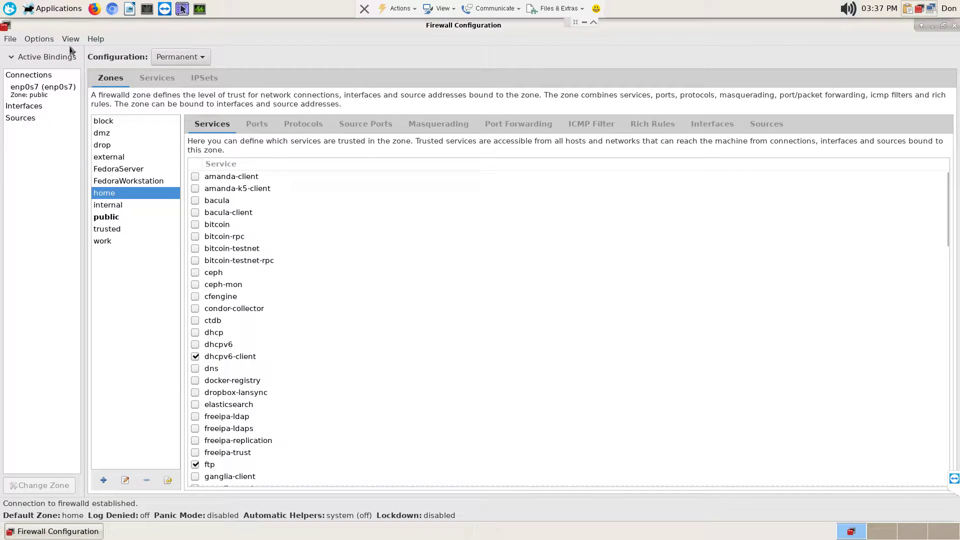
- Run Options > Runtime To Permanent, authorising with the administrator password
left_click(40, 40)
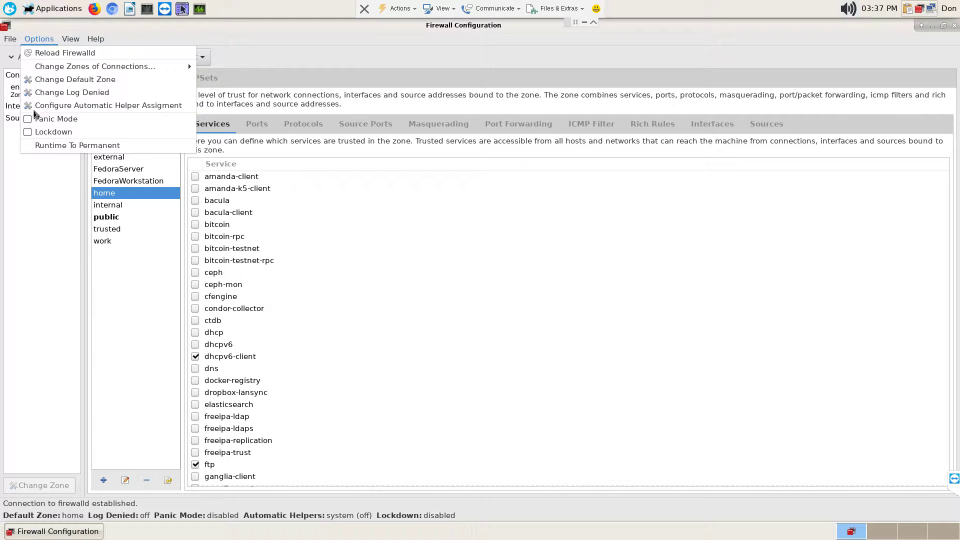
left_click(74, 145)
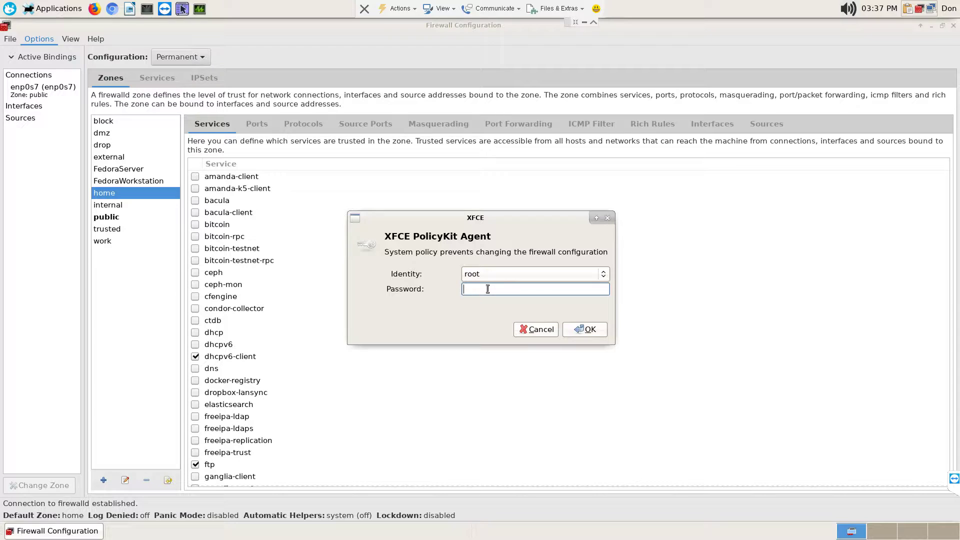
type("****")
key("BackSpace")
key("BackSpace")
key("BackSpace")
type("**********")
key("Return")
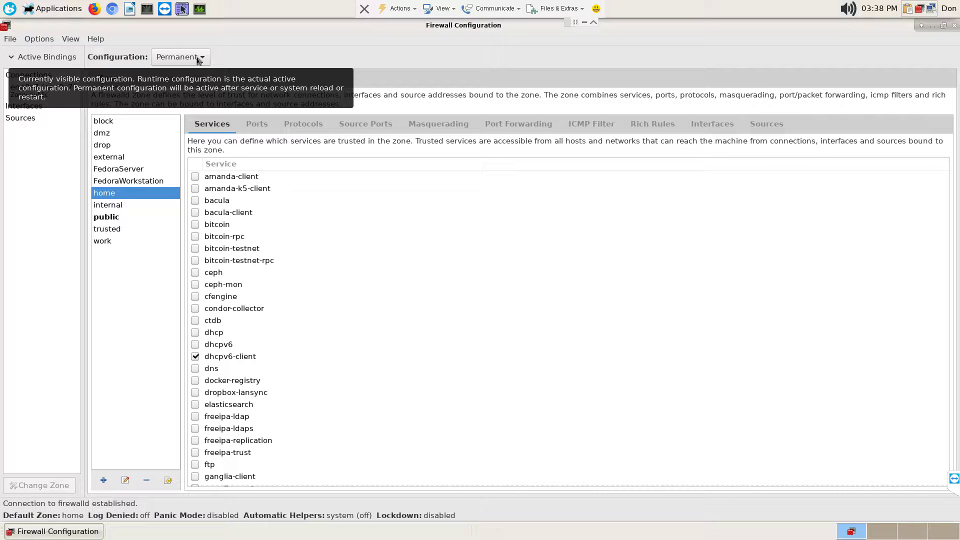
- Switch the Configuration view to Runtime, authenticating with the root password
left_click(198, 59)
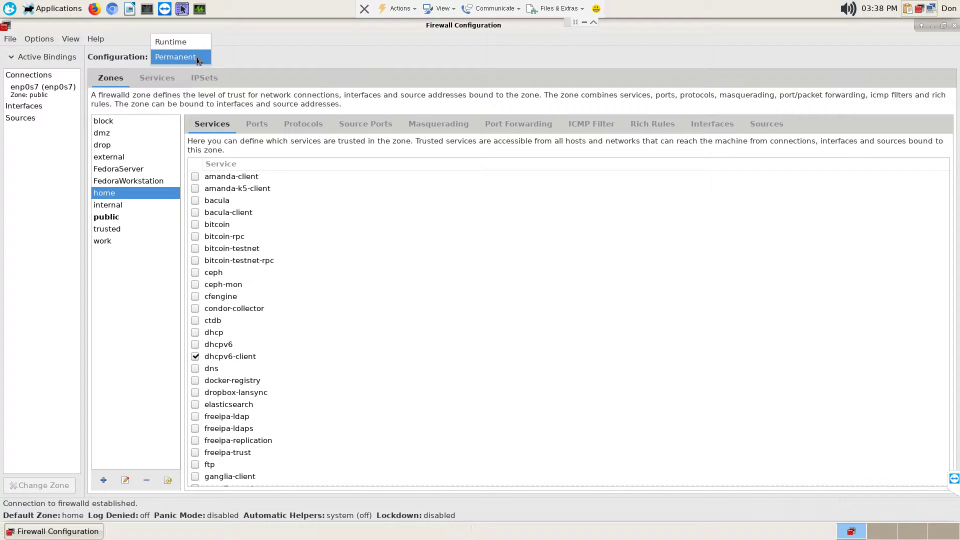
key("Down")
key("Return")
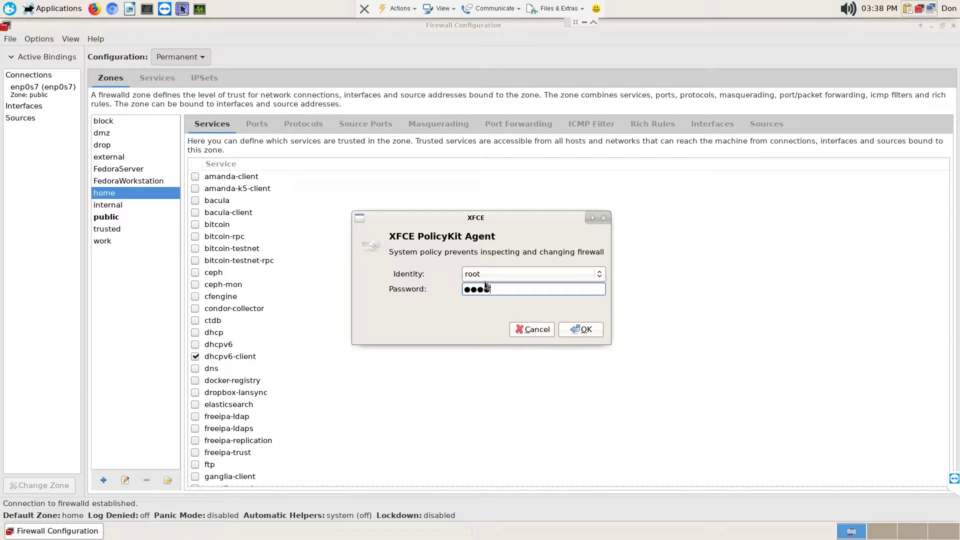
key("Return")
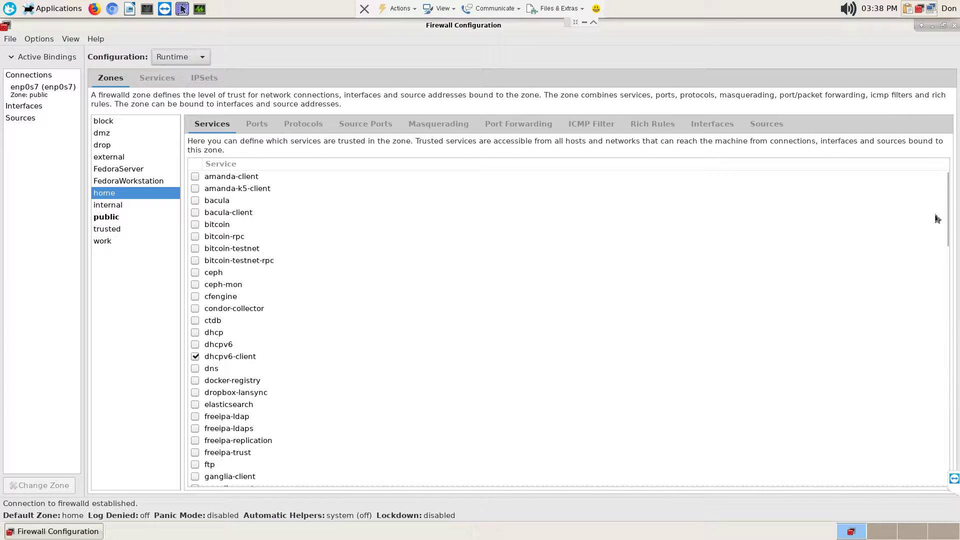
scroll(651, 338, "down", 3)
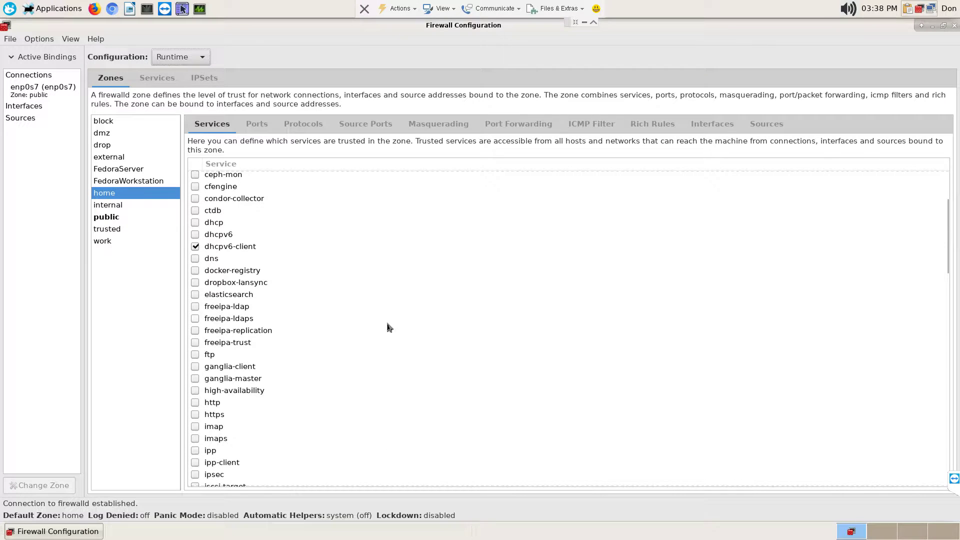
scroll(390, 327, "up", 3)
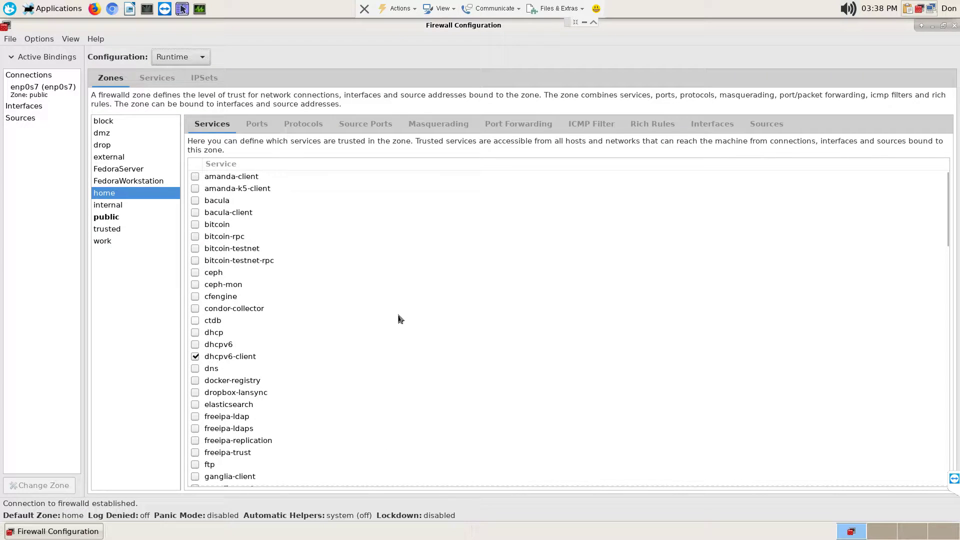
scroll(399, 318, "down", 5)
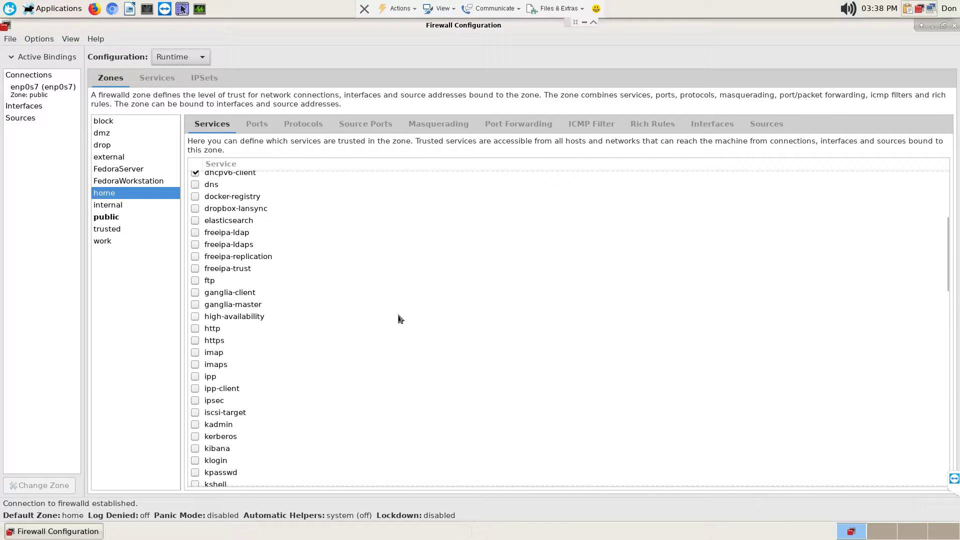
scroll(395, 317, "up", 5)
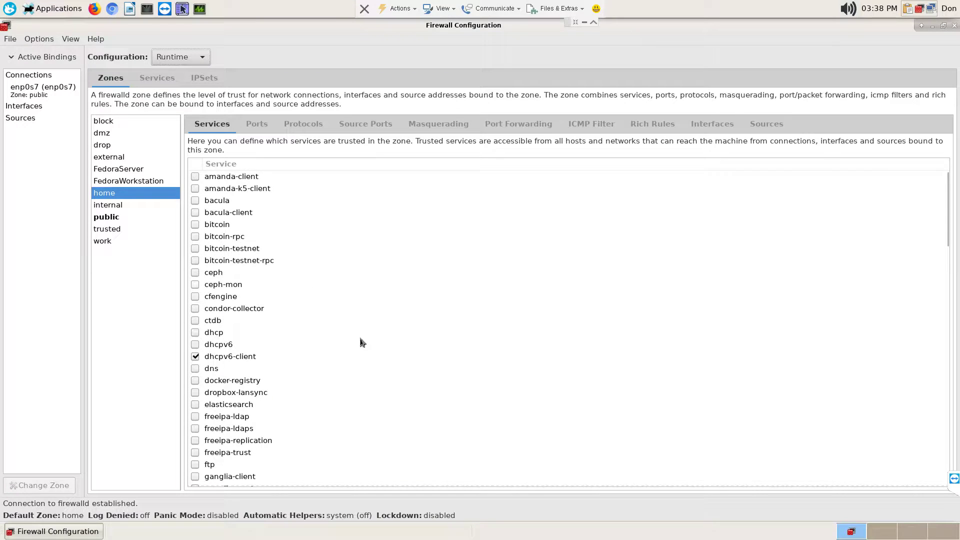
scroll(363, 342, "down", 4)
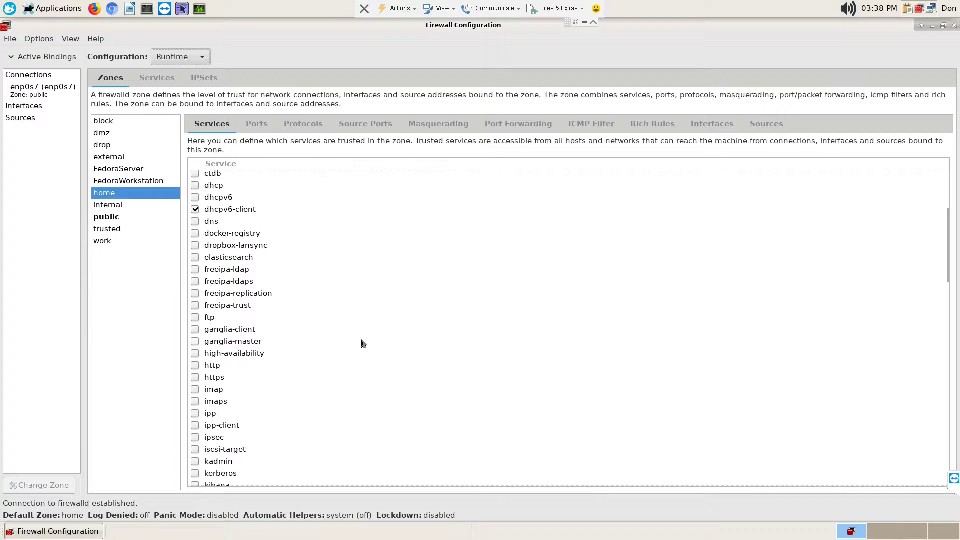
left_click(196, 318)
scroll(305, 338, "down", 3)
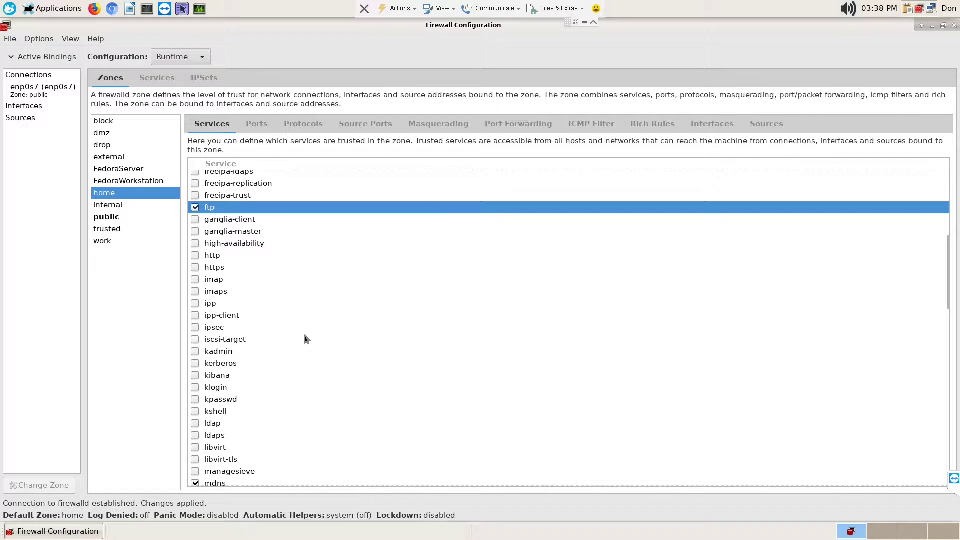
scroll(305, 338, "down", 3)
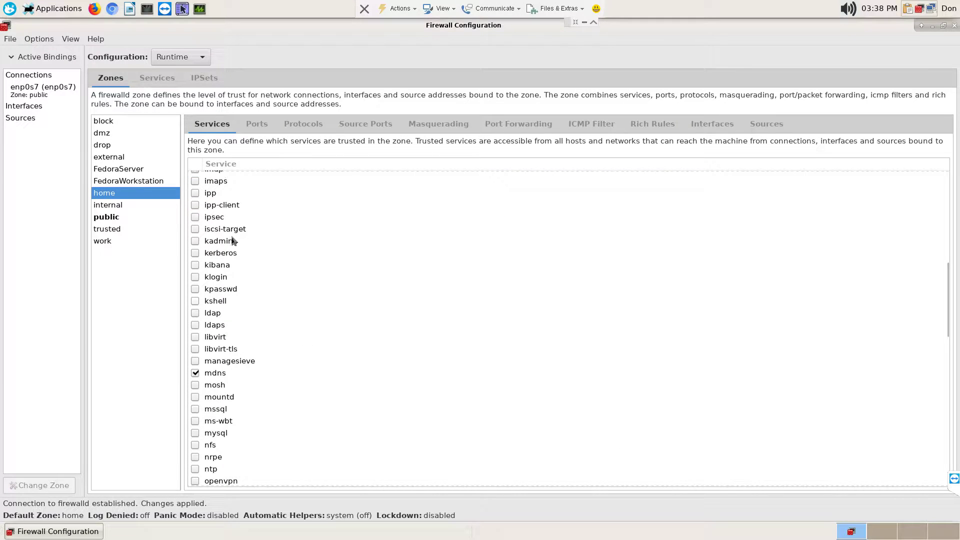
scroll(298, 330, "up", 7)
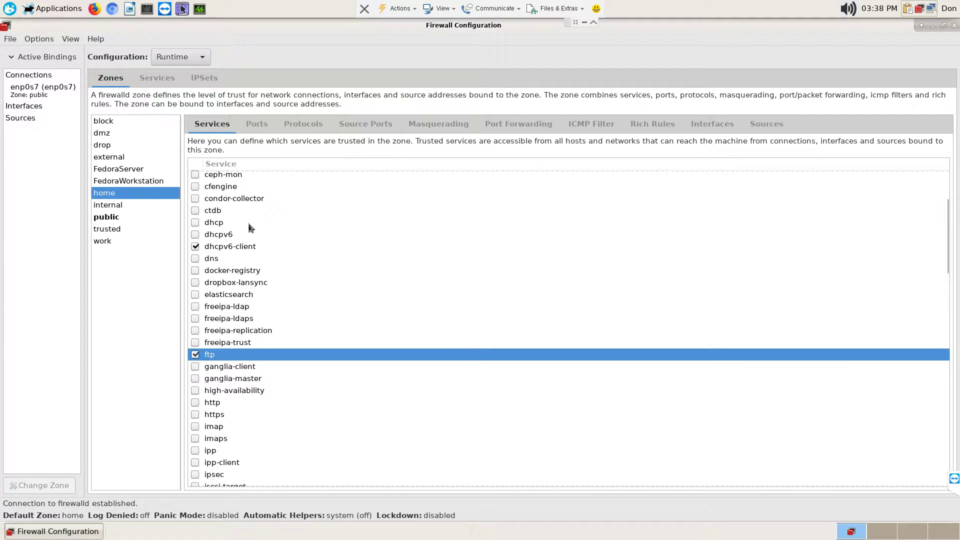
scroll(249, 228, "up", 3)
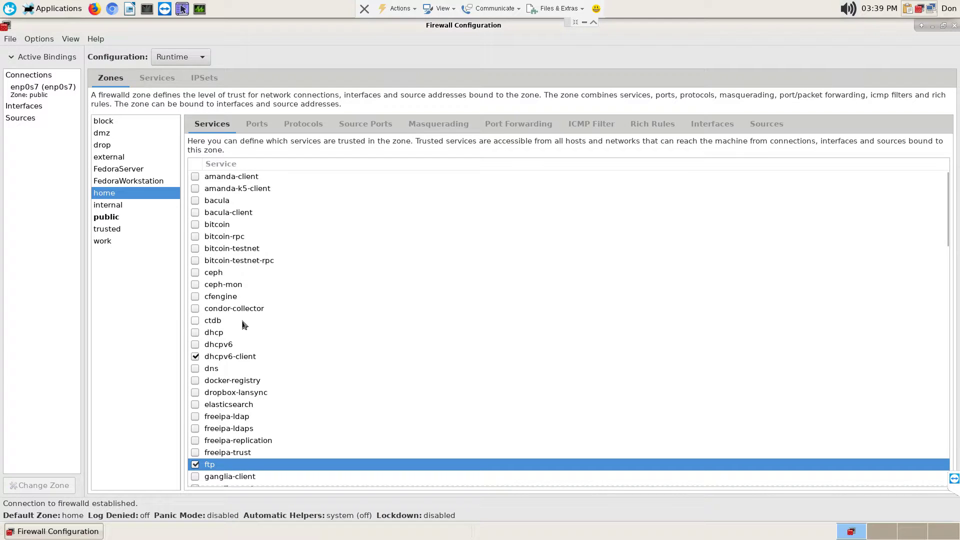
scroll(244, 325, "down", 1)
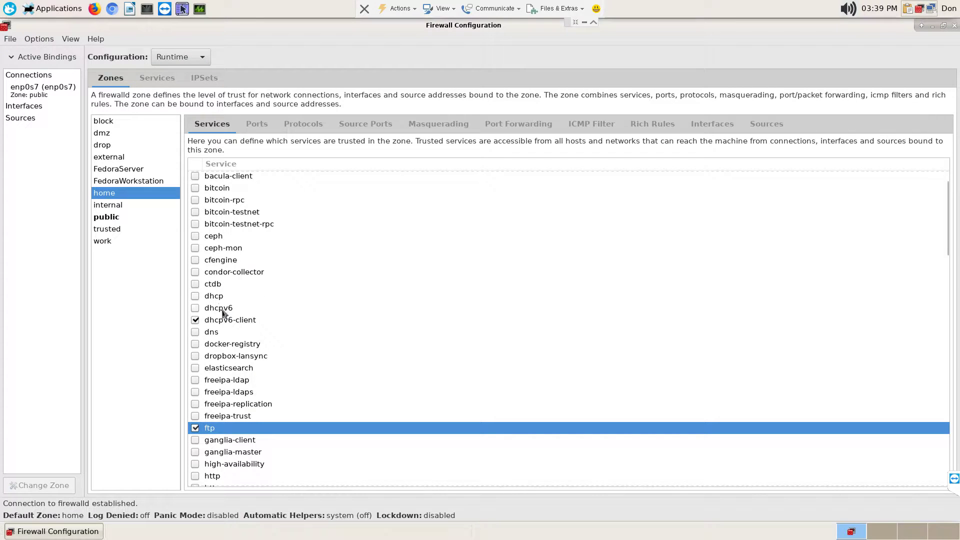
scroll(283, 335, "down", 2)
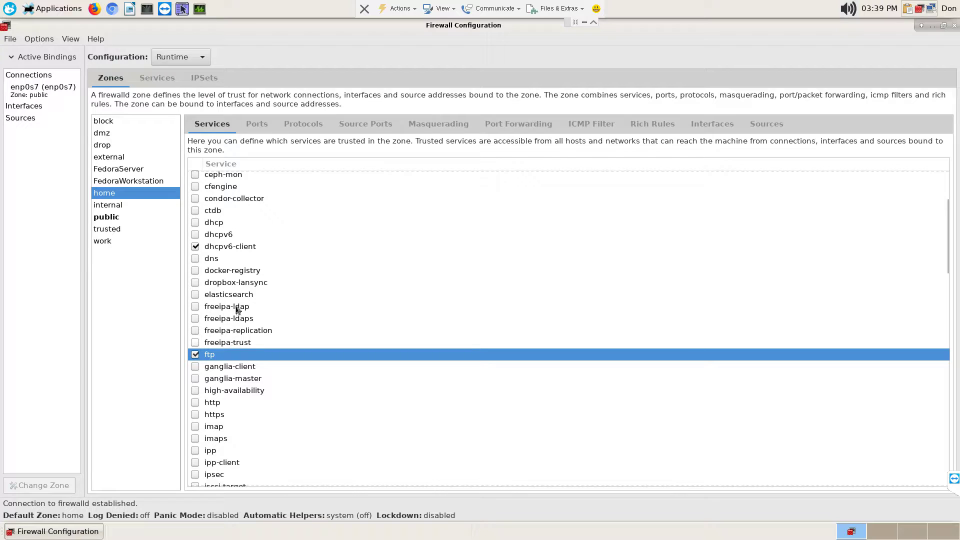
scroll(249, 376, "down", 4)
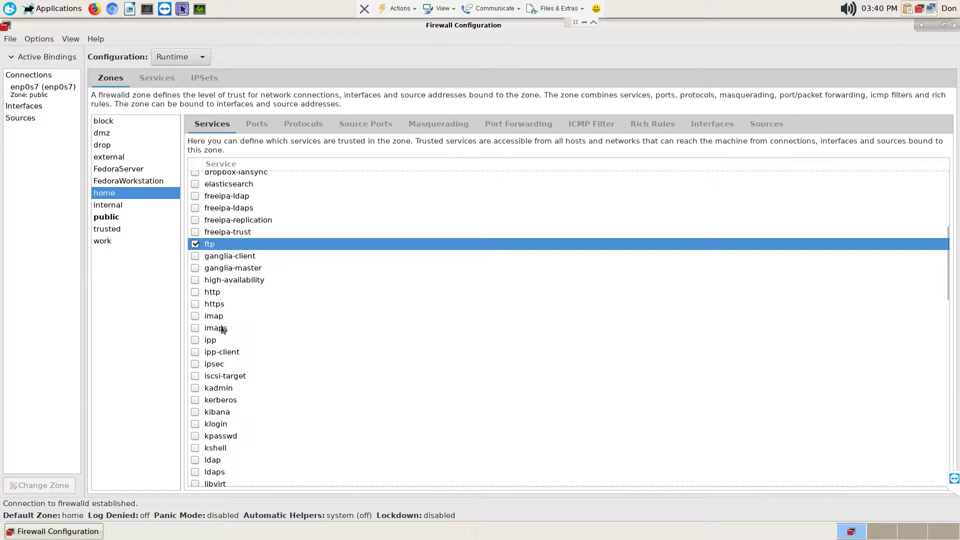
scroll(230, 357, "down", 2)
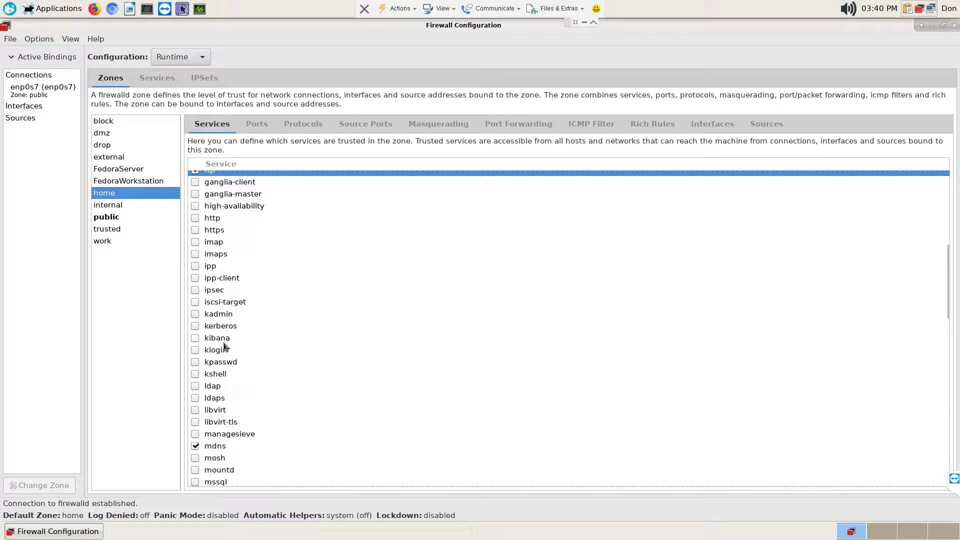
scroll(224, 348, "down", 1)
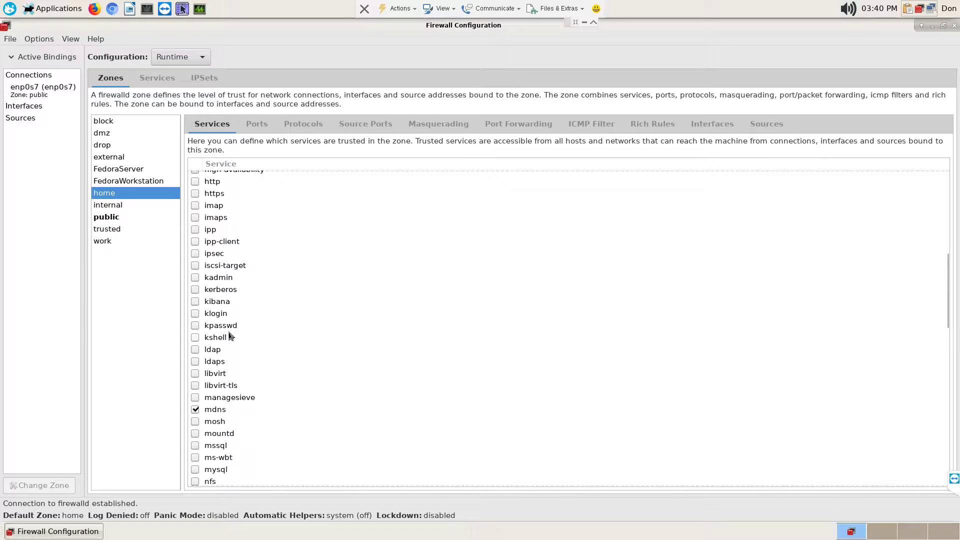
scroll(227, 357, "down", 2)
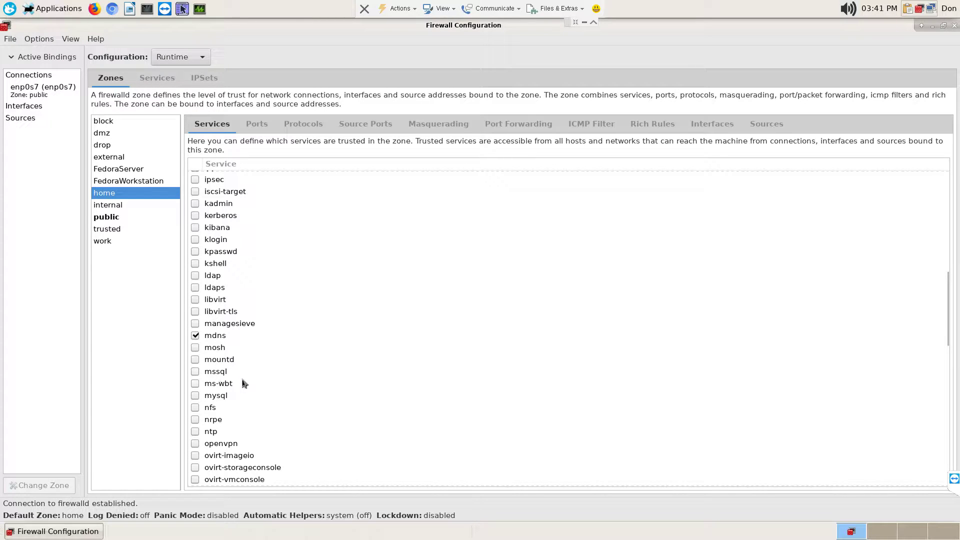
scroll(253, 381, "down", 1)
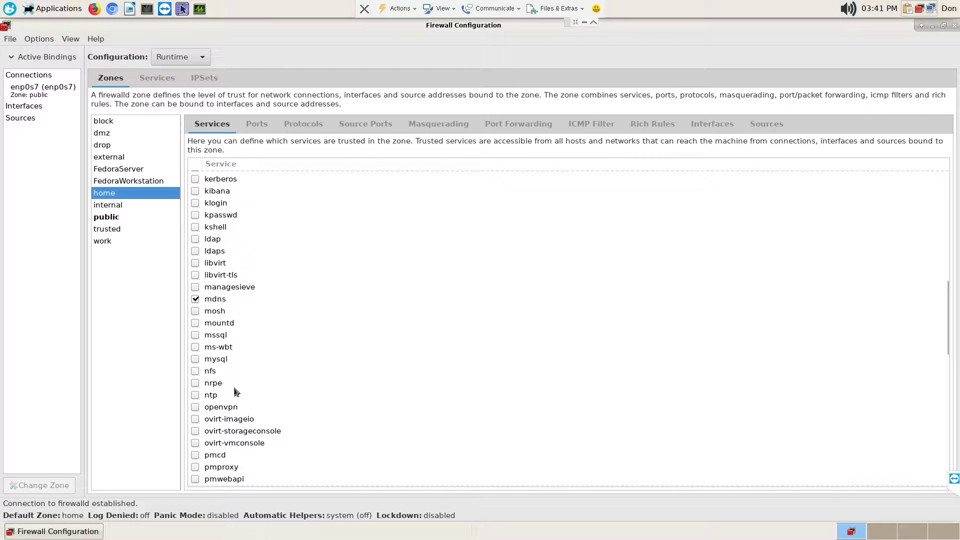
scroll(223, 393, "down", 2)
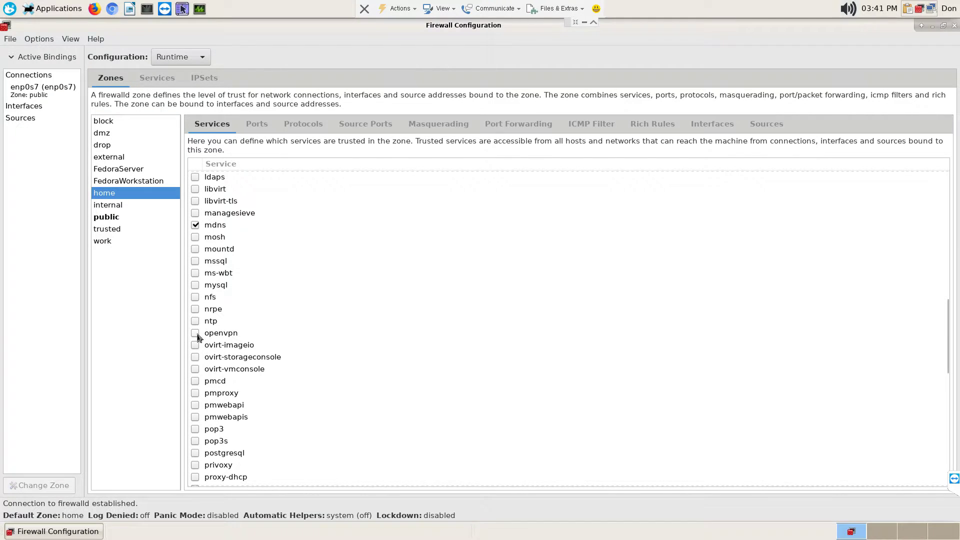
left_click(195, 333)
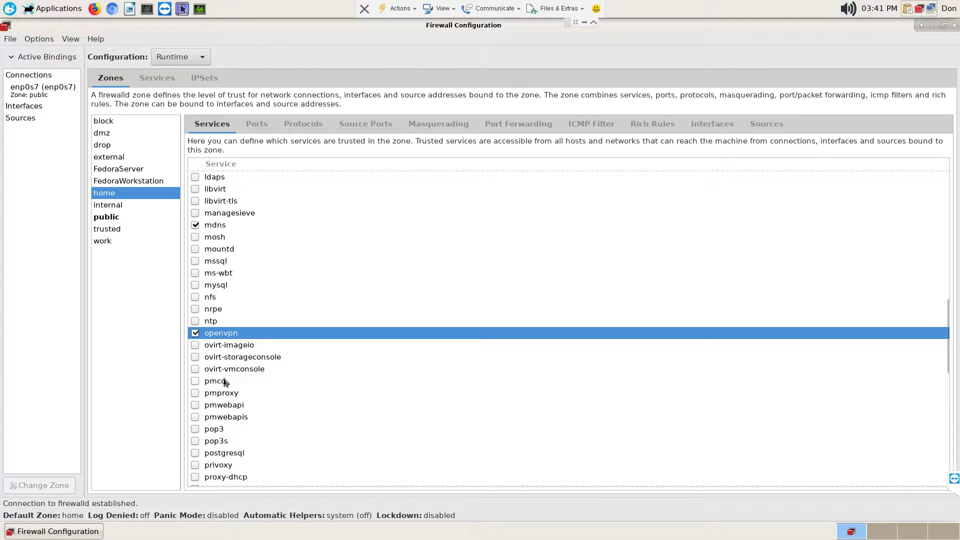
left_click(196, 333)
scroll(240, 375, "down", 3)
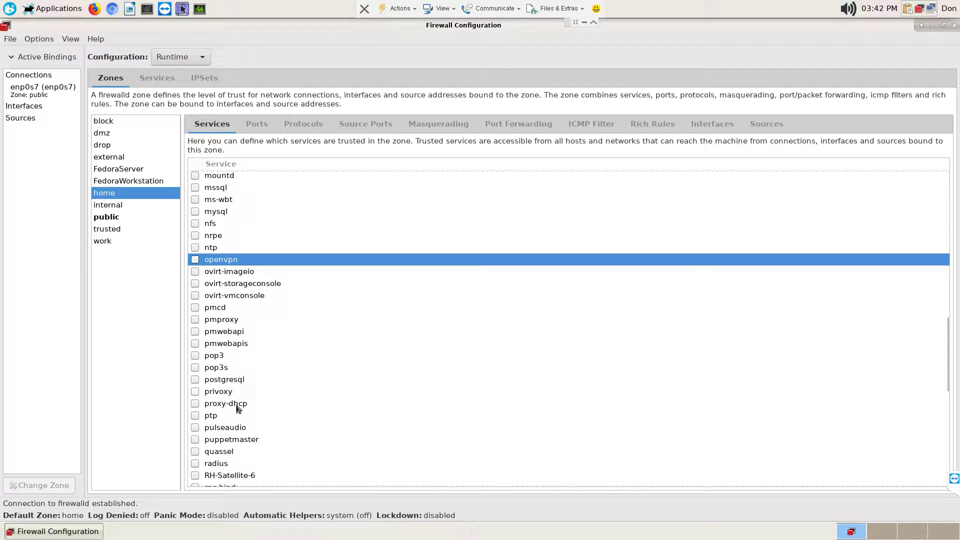
- Tick the sane service in the home zone's Services list
scroll(253, 426, "down", 1)
scroll(253, 426, "down", 1)
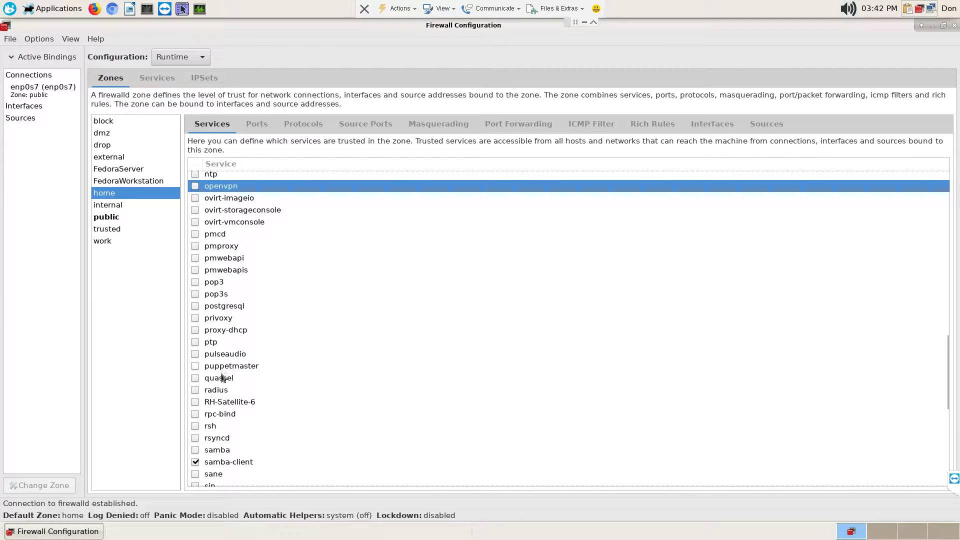
scroll(228, 409, "down", 2)
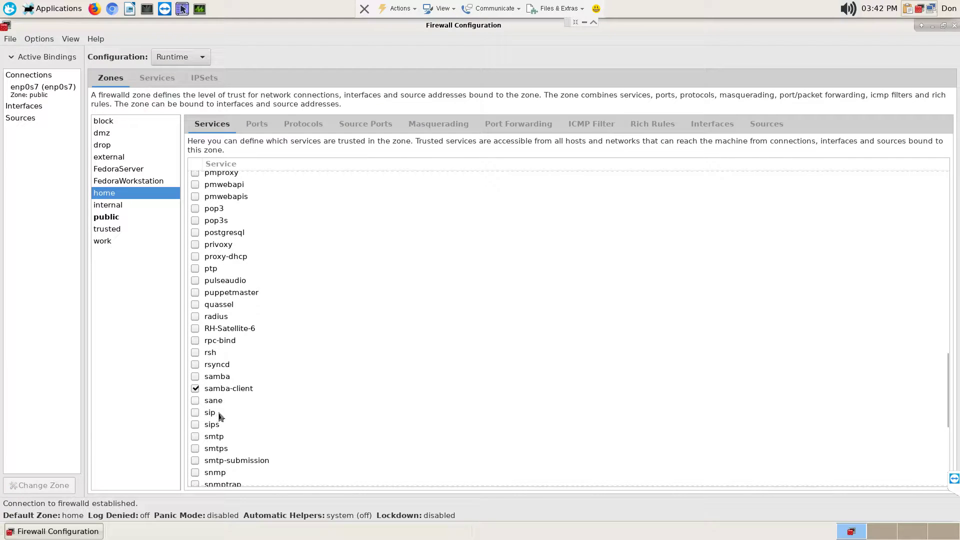
scroll(220, 420, "down", 2)
left_click(196, 327)
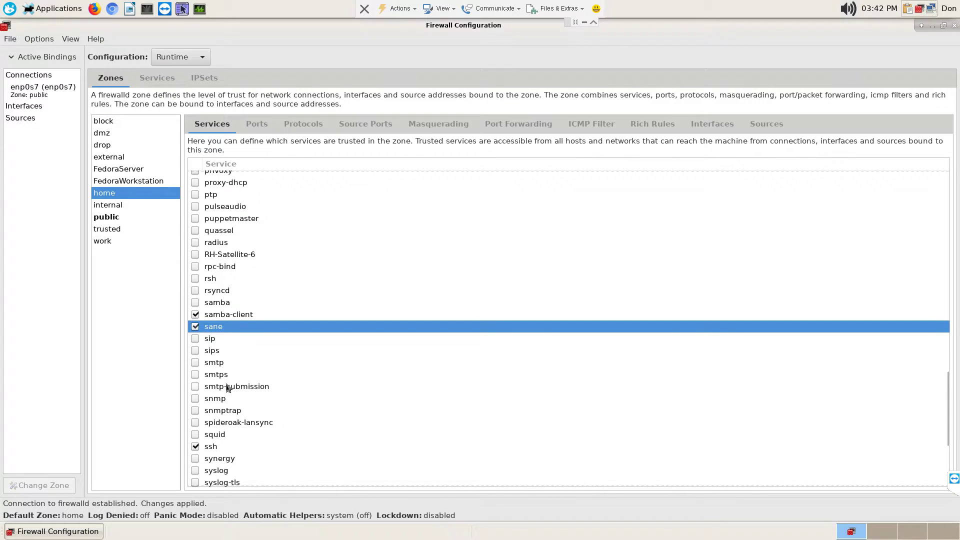
scroll(232, 395, "down", 2)
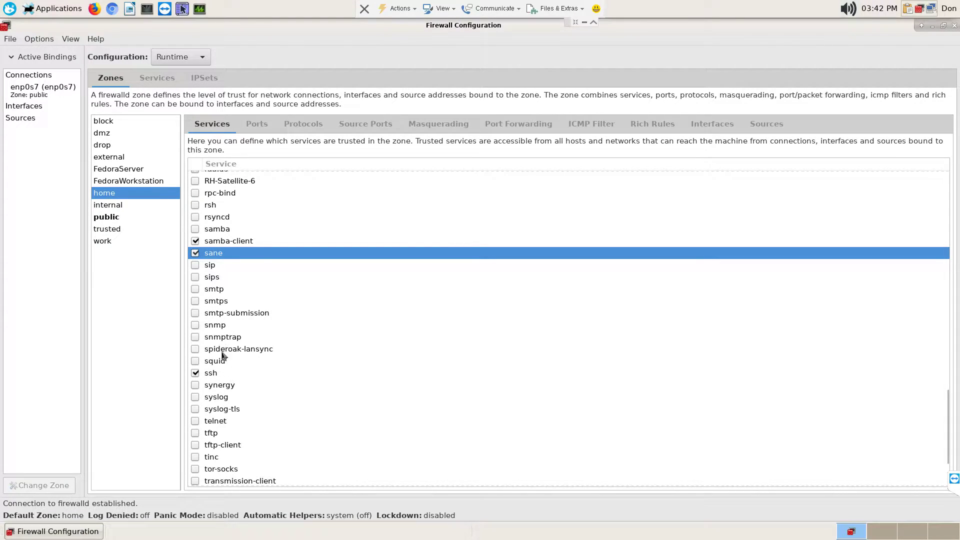
scroll(233, 380, "down", 1)
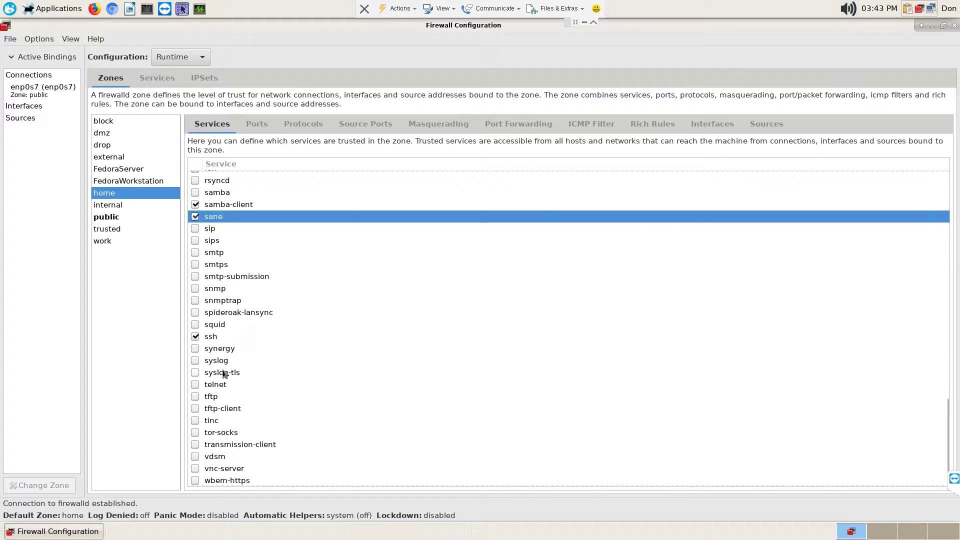
scroll(225, 374, "down", 2)
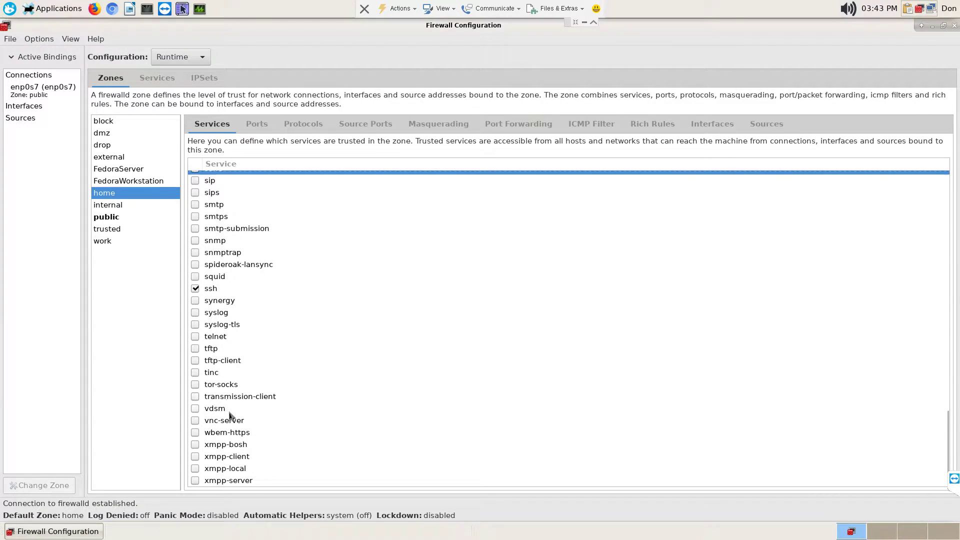
- Tick vnc-server in the home zone's Services list
left_click(195, 420)
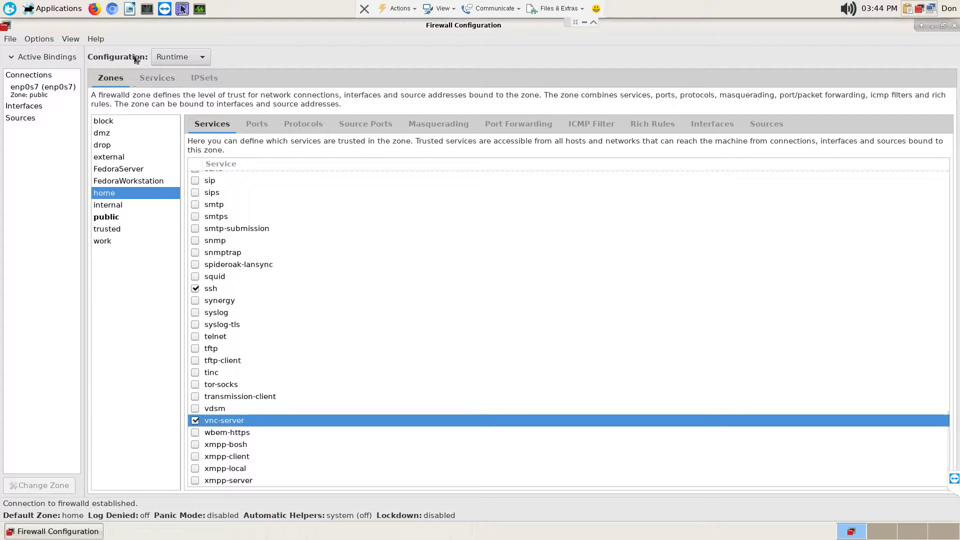
- Apply Options > Runtime To Permanent, entering the root password to authorize it
left_click(39, 38)
left_click(78, 145)
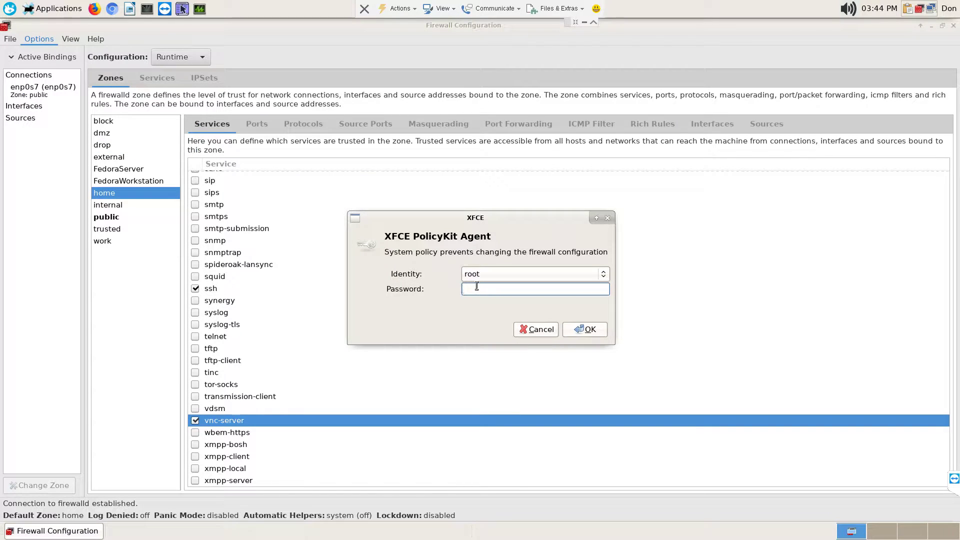
type("●●●●●●●●●●●")
key("Return")
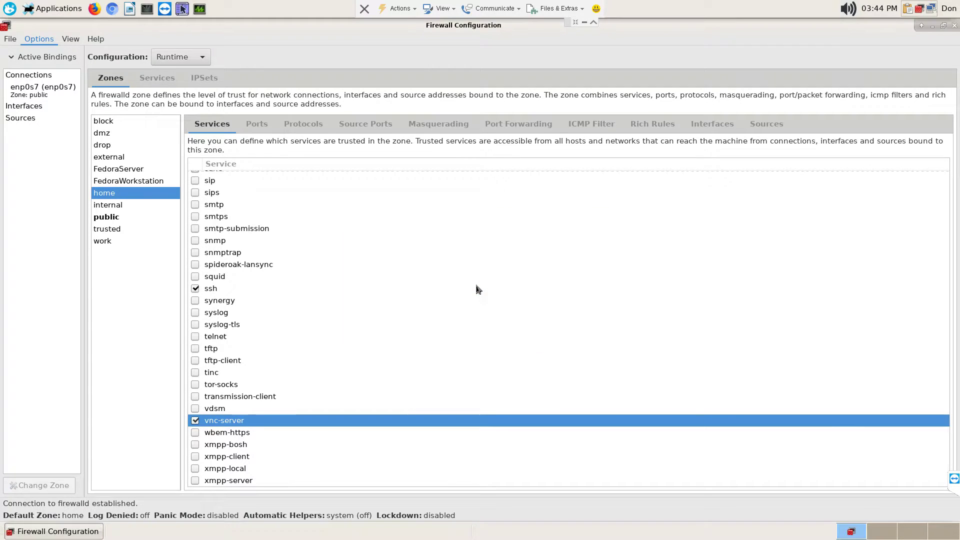
scroll(515, 375, "up", 8)
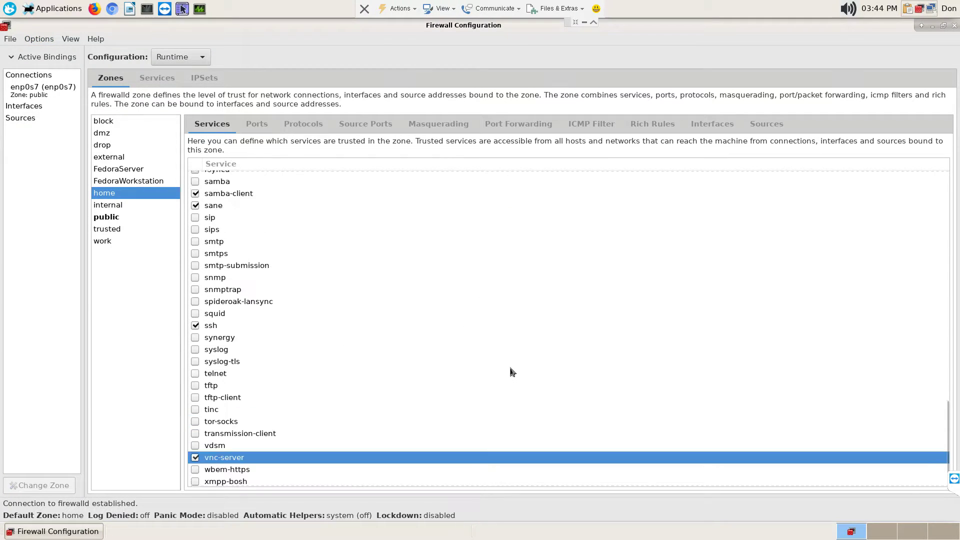
left_click(11, 40)
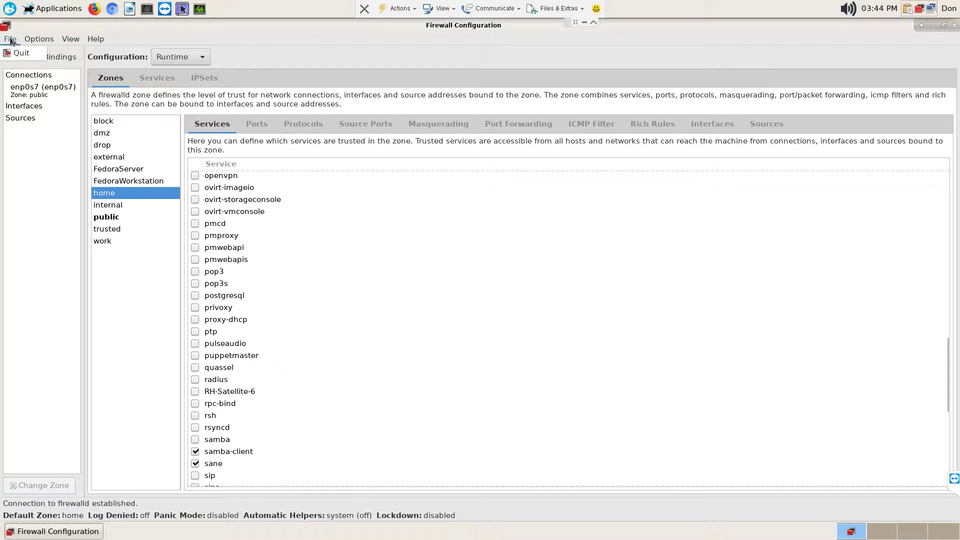
left_click(27, 39)
left_click(20, 168)
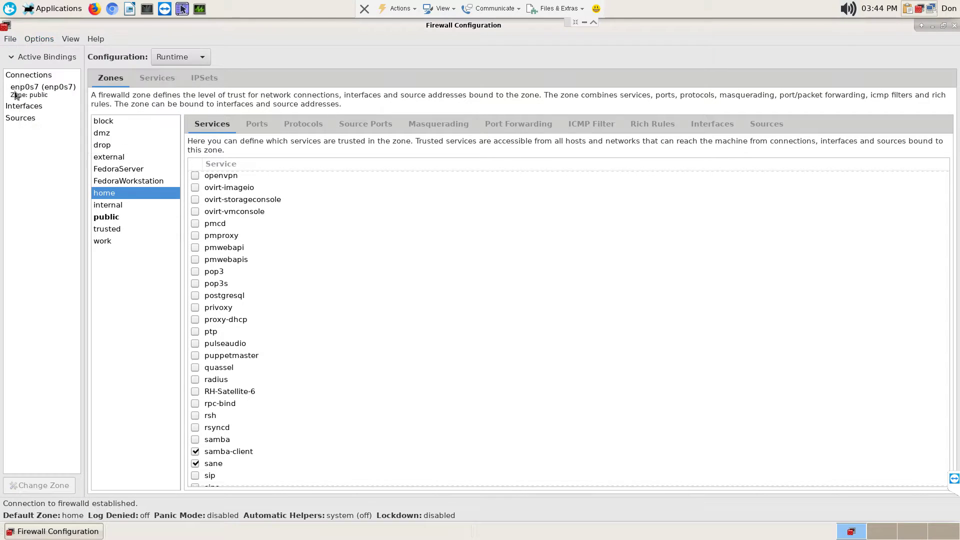
left_click(18, 58)
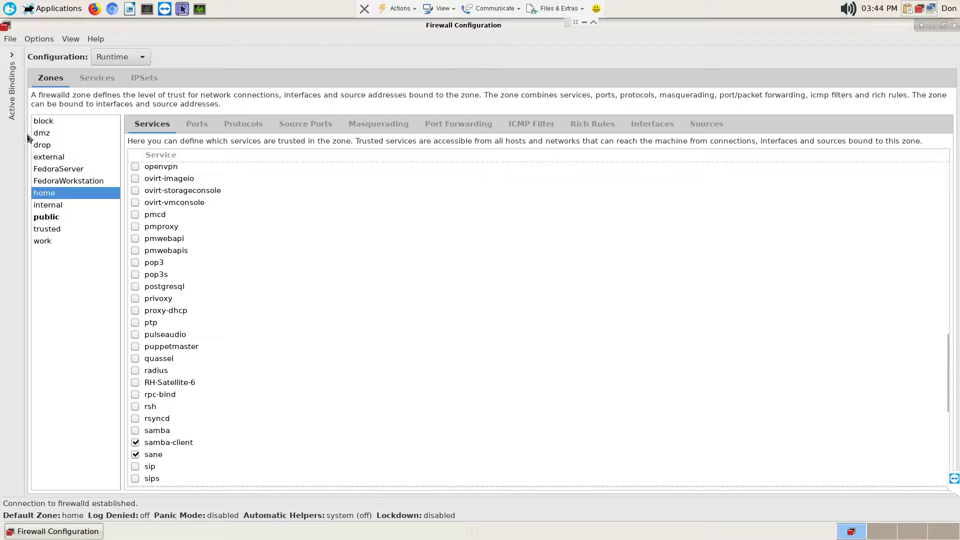
left_click(13, 85)
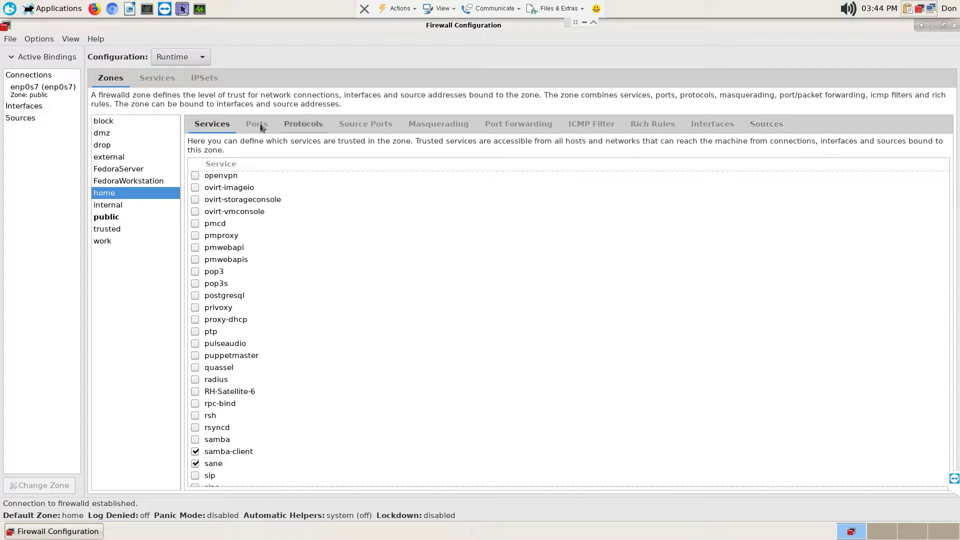
- Check the home zone's Protocols and Ports tabs, then select the trusted zone
left_click(297, 129)
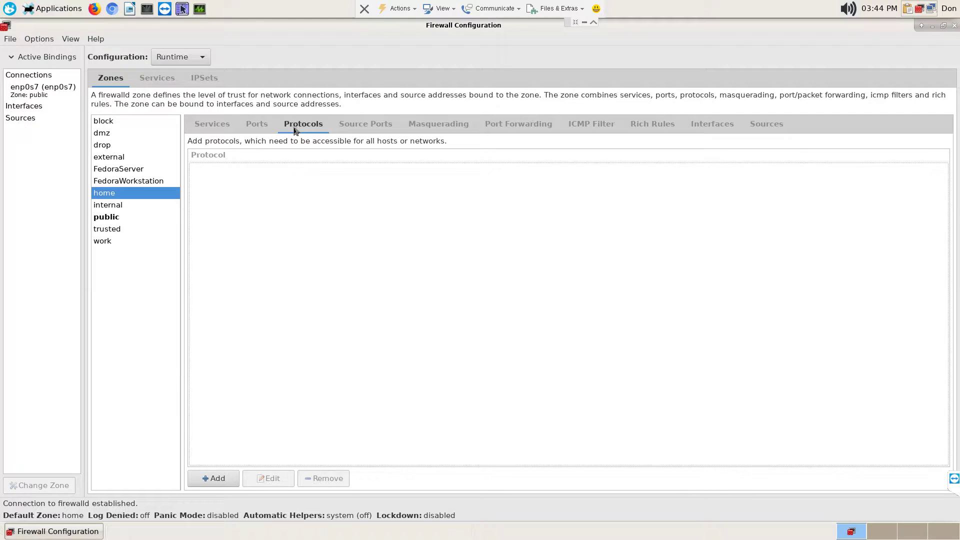
left_click(260, 128)
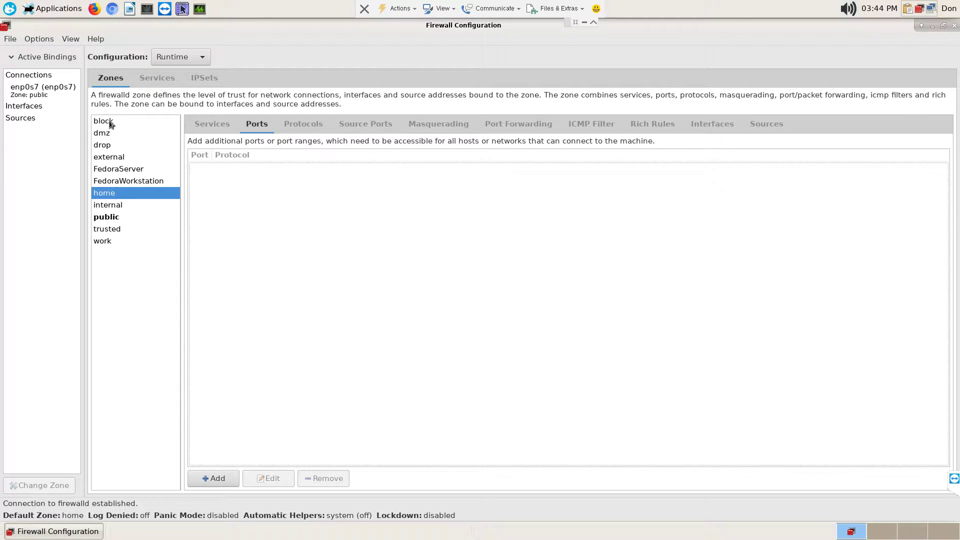
left_click(118, 231)
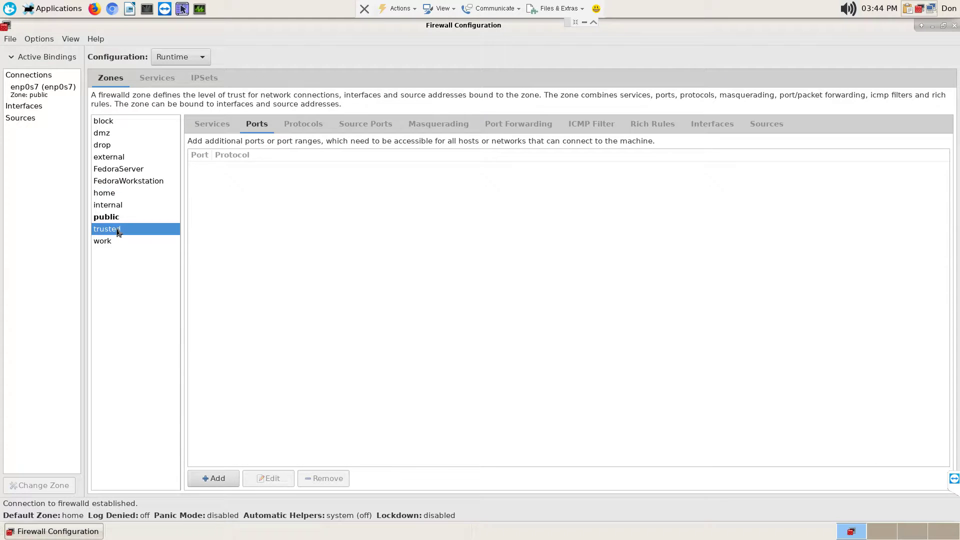
- Scroll through the trusted zone's Services list
left_click(218, 127)
scroll(285, 248, "up", 5)
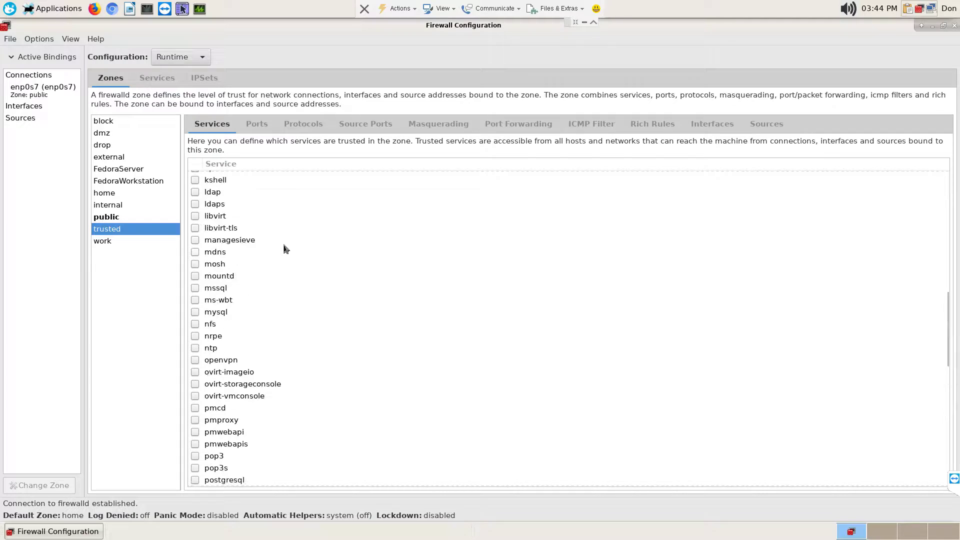
scroll(256, 244, "up", 10)
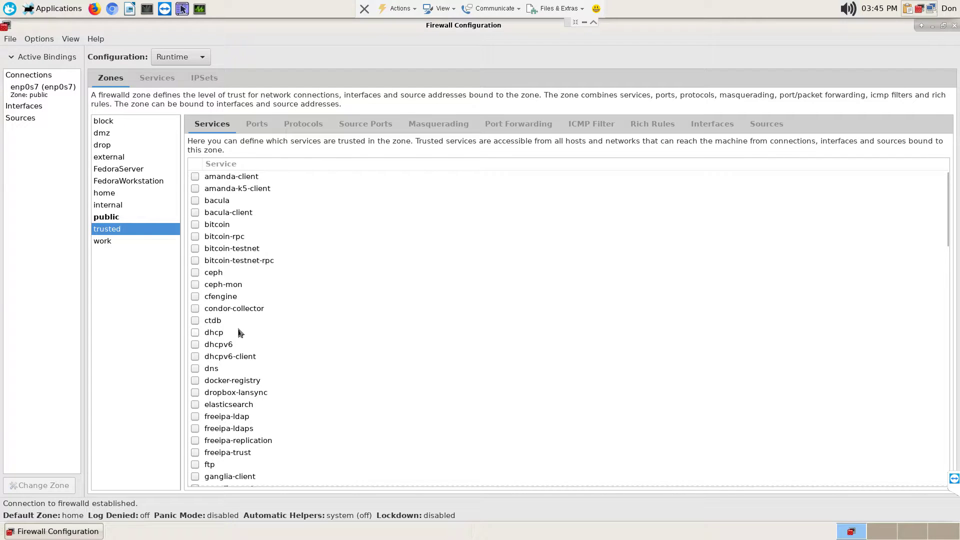
scroll(238, 333, "down", 5)
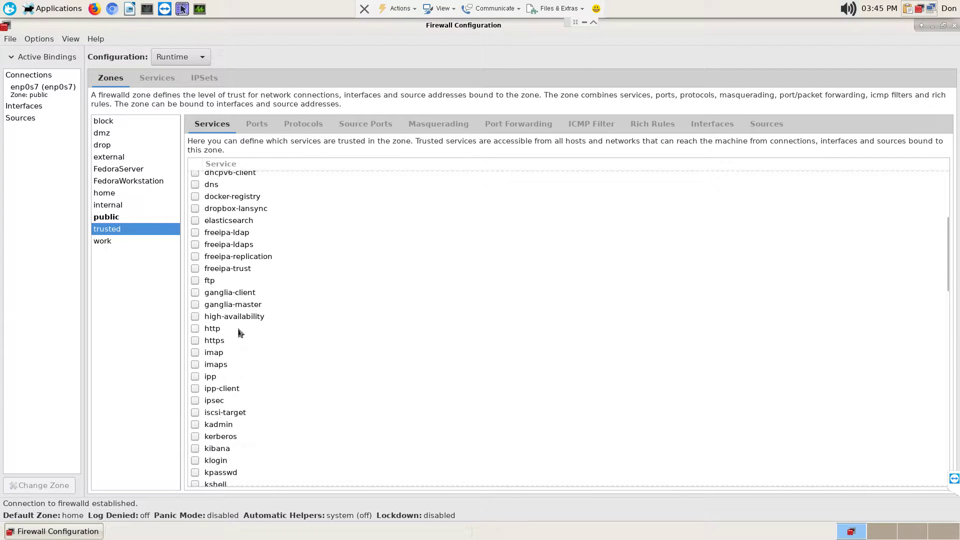
scroll(239, 333, "down", 2)
scroll(238, 333, "down", 12)
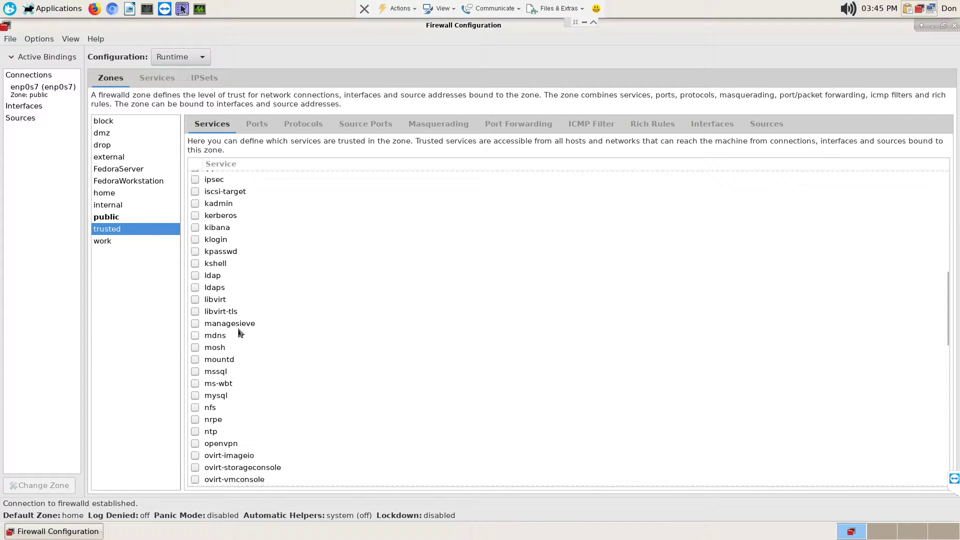
- Review the trusted zone's remaining tabs, then show the home zone's services
left_click(303, 126)
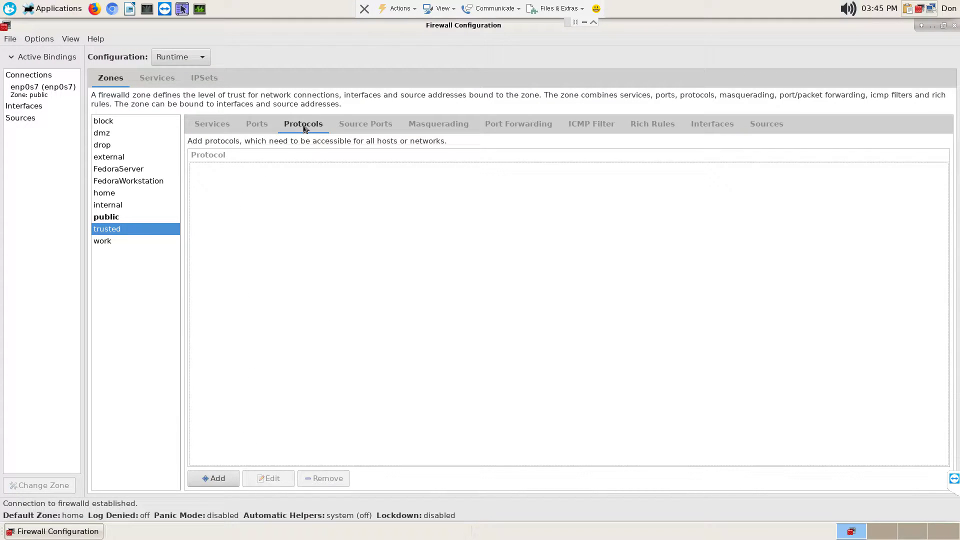
left_click(257, 125)
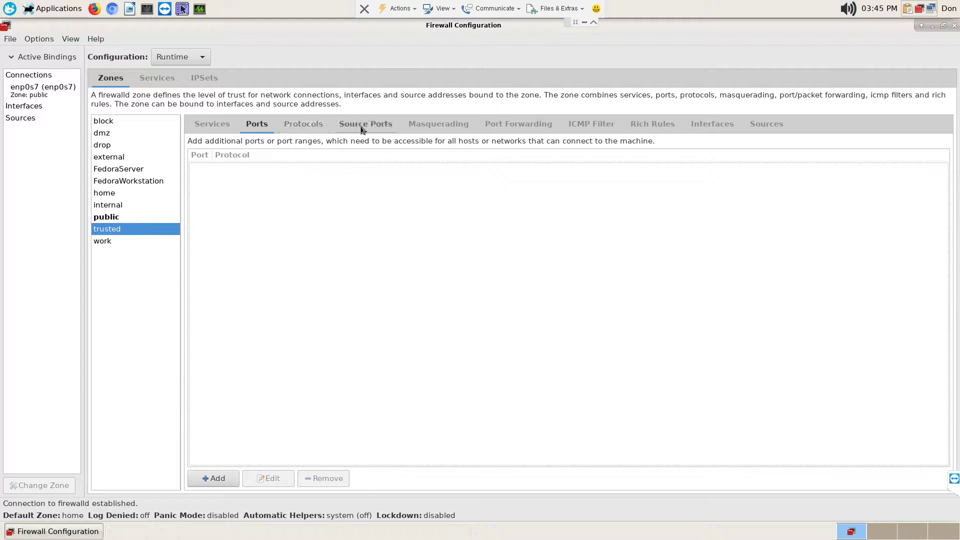
left_click(429, 131)
left_click(515, 131)
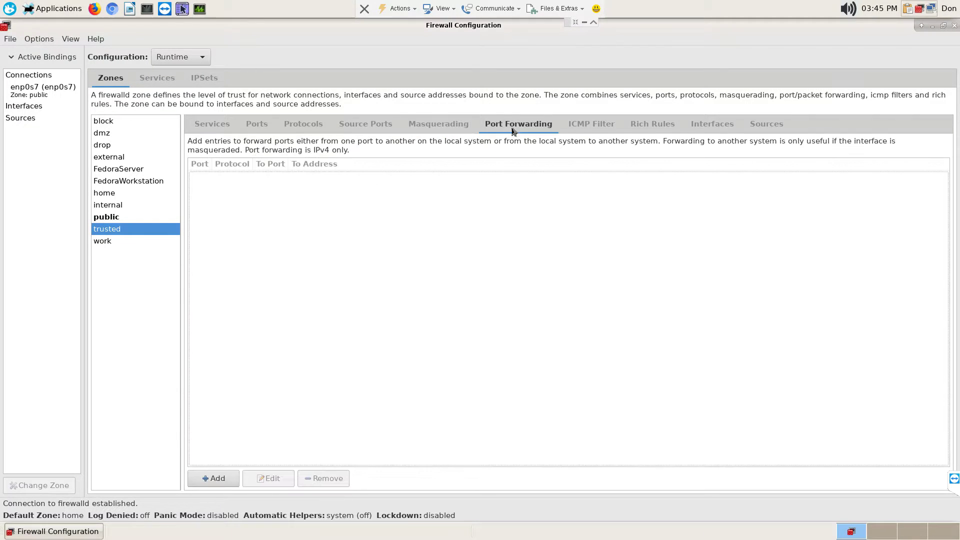
left_click(453, 130)
left_click(539, 128)
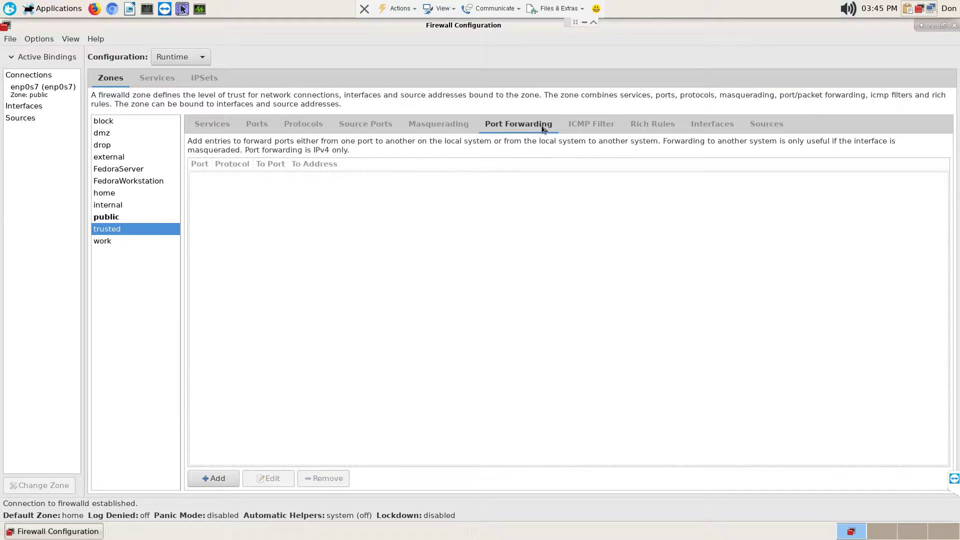
left_click(591, 124)
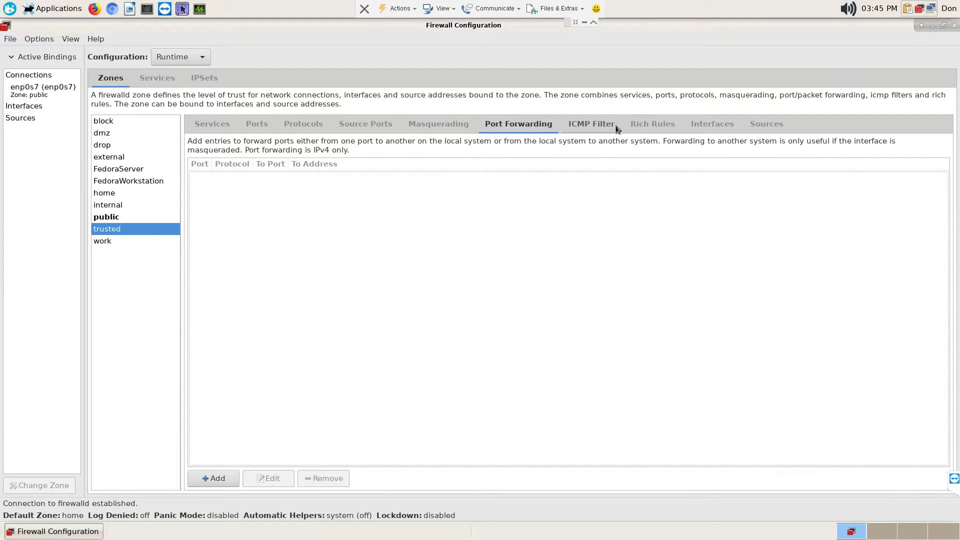
left_click(653, 126)
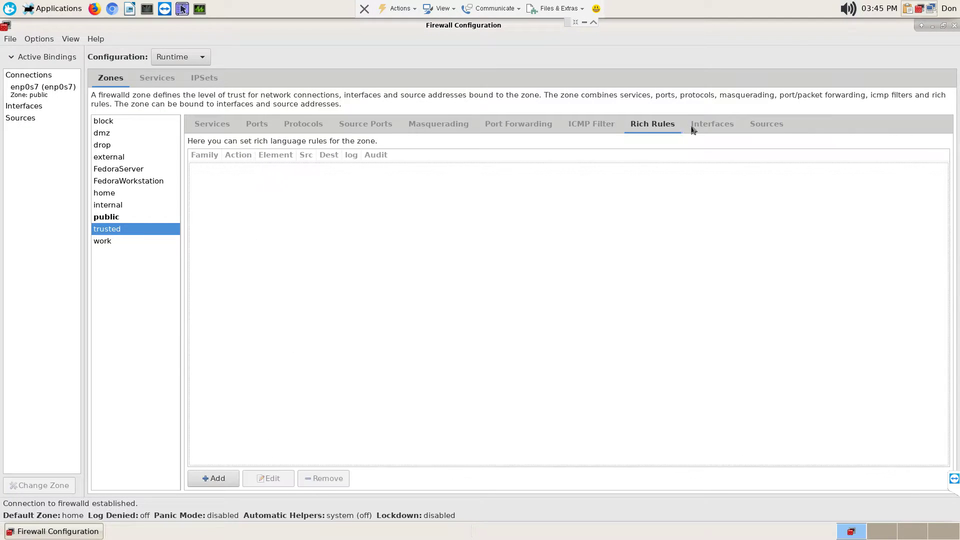
left_click(741, 130)
left_click(763, 127)
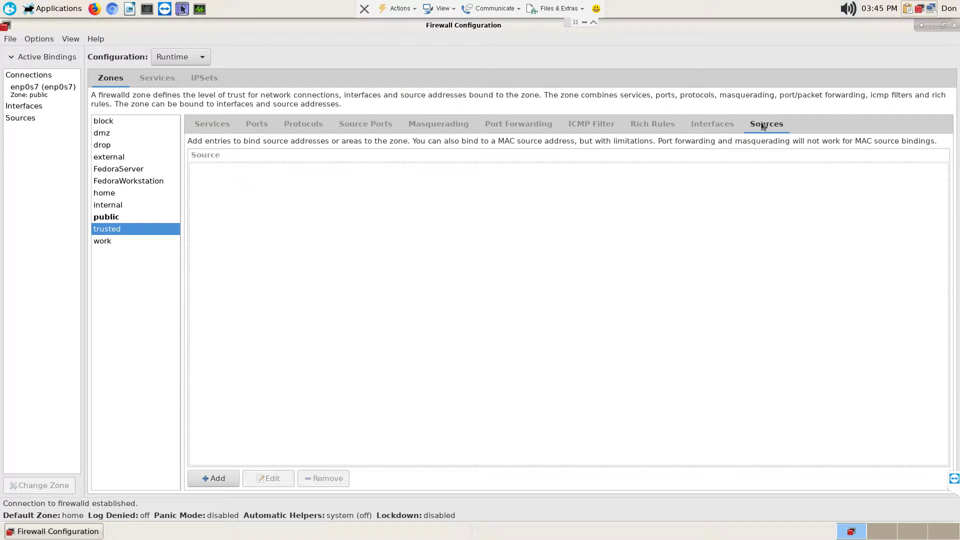
left_click(216, 128)
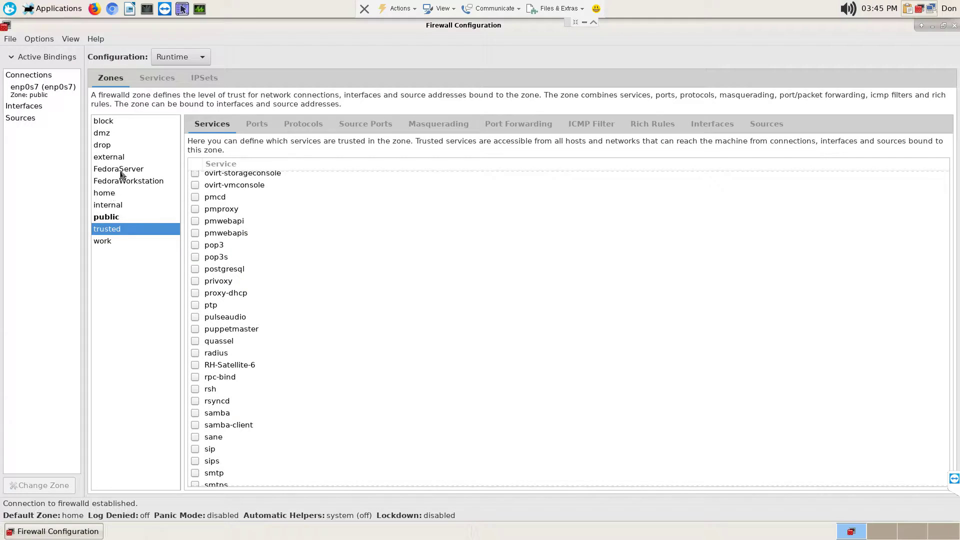
left_click(108, 195)
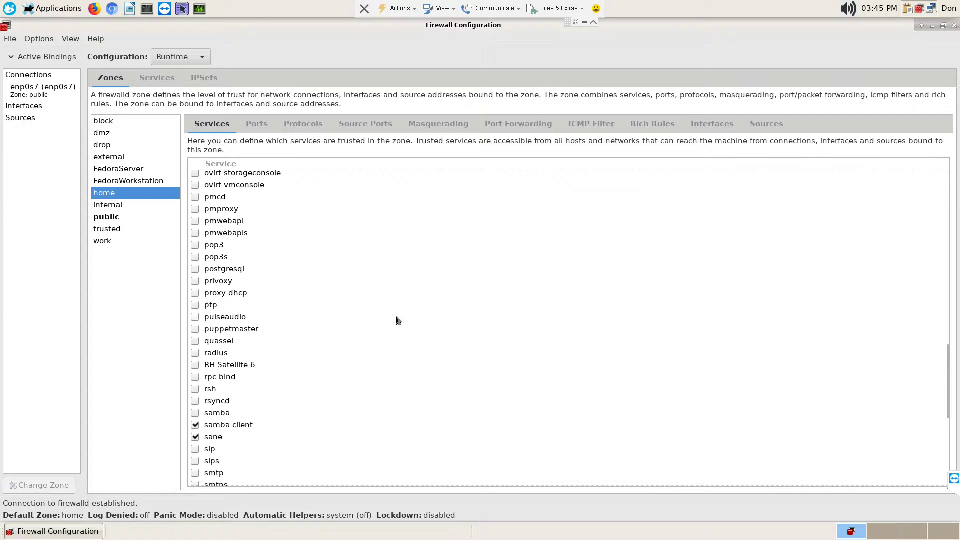
- Switch to the Permanent configuration with root authentication and scroll the home zone's services
scroll(399, 320, "up", 20)
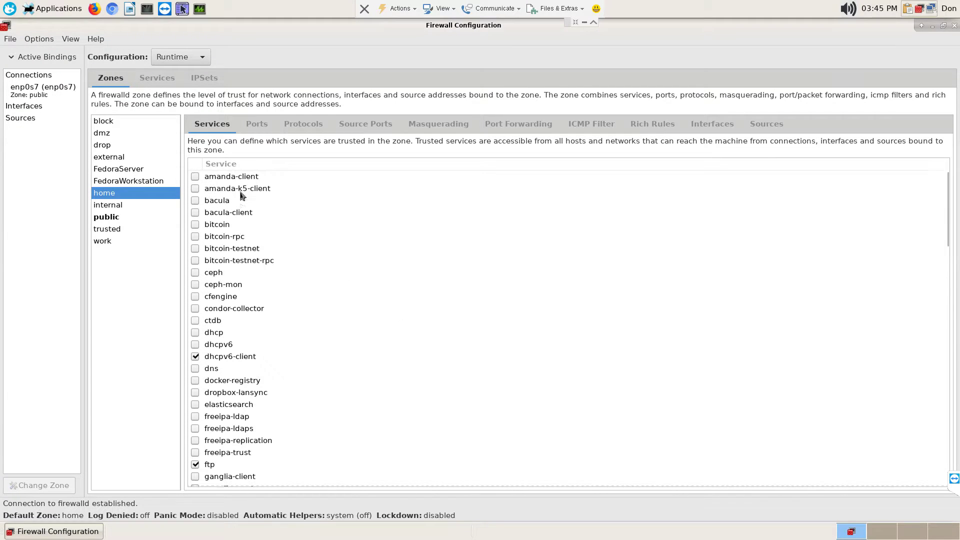
left_click(204, 61)
left_click(194, 73)
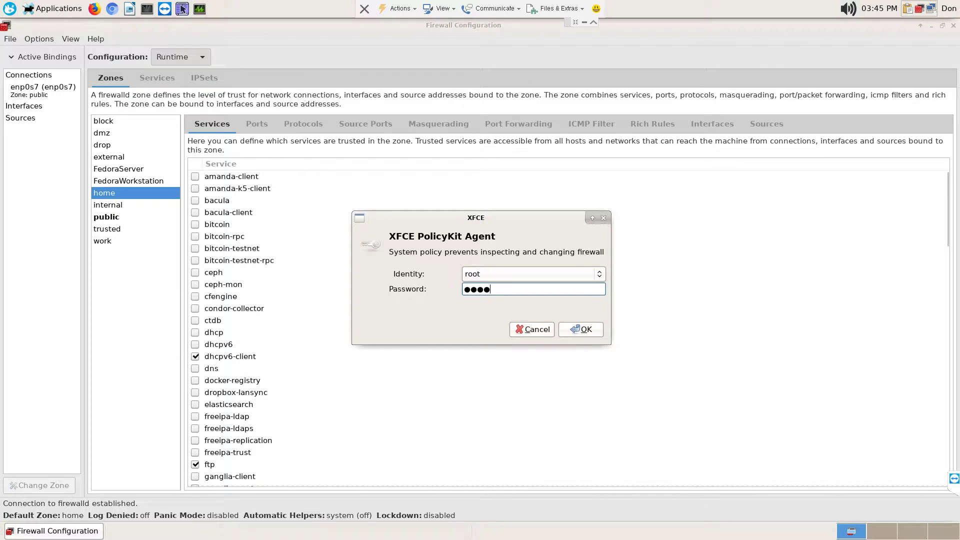
key("Return")
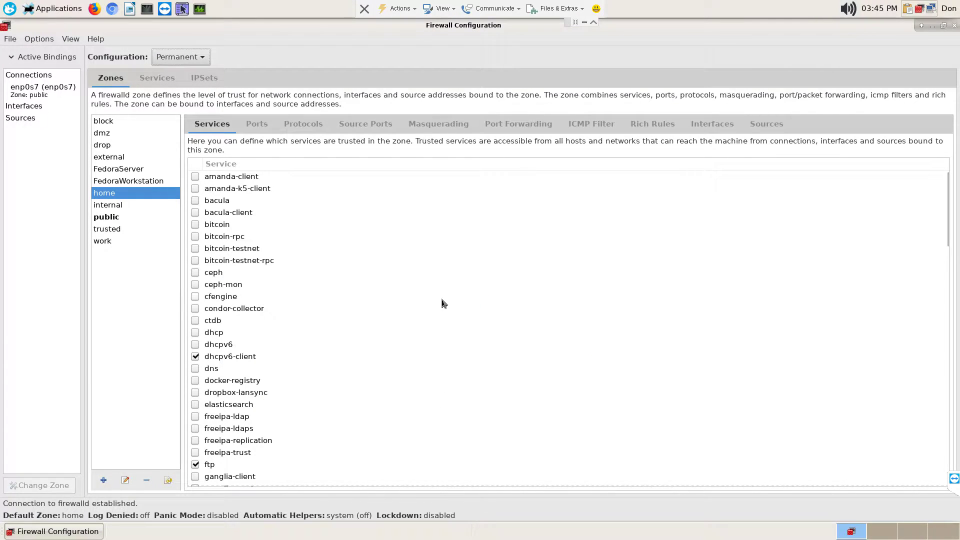
scroll(426, 312, "down", 15)
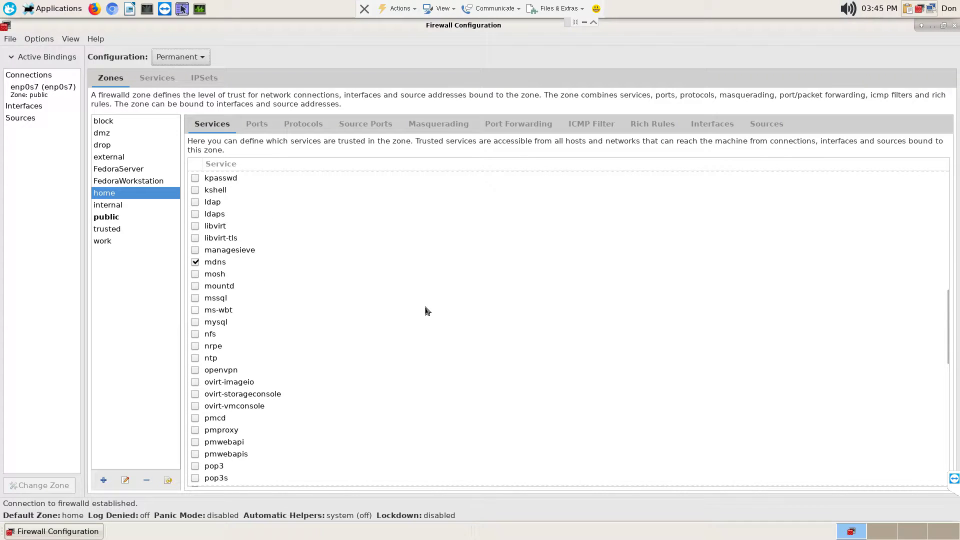
scroll(427, 311, "down", 10)
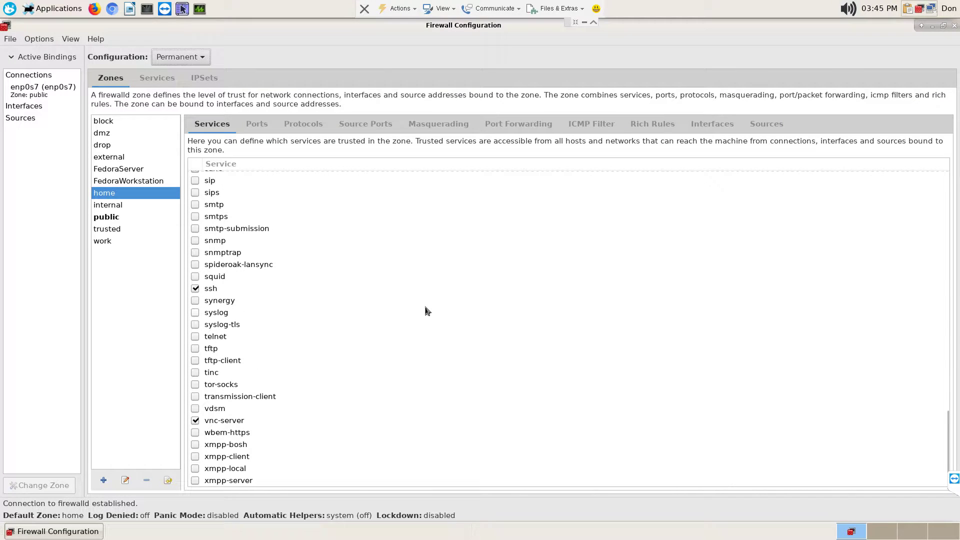
left_click(190, 60)
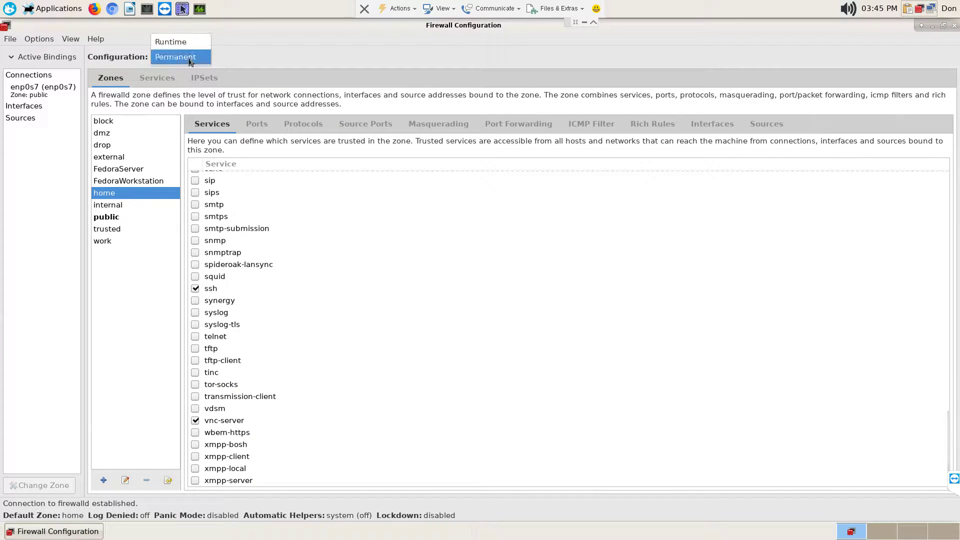
- Return to Runtime and scroll the home zone's services, confirming ssh and vnc-server
left_click(191, 43)
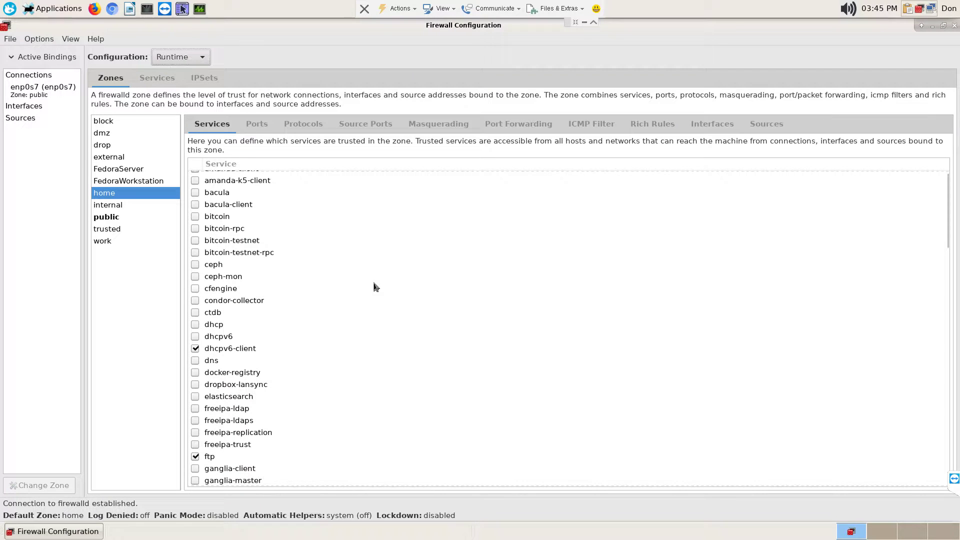
scroll(377, 287, "down", 15)
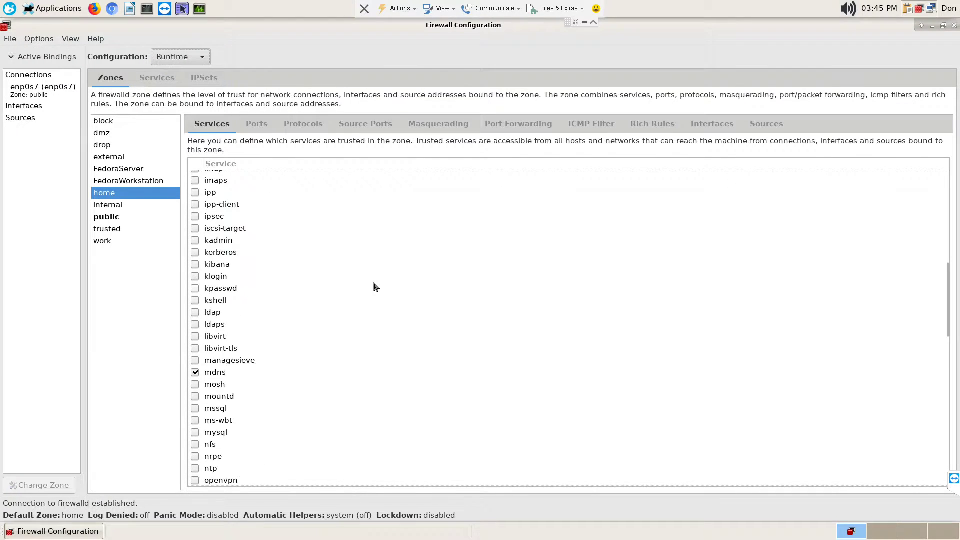
scroll(376, 286, "down", 9)
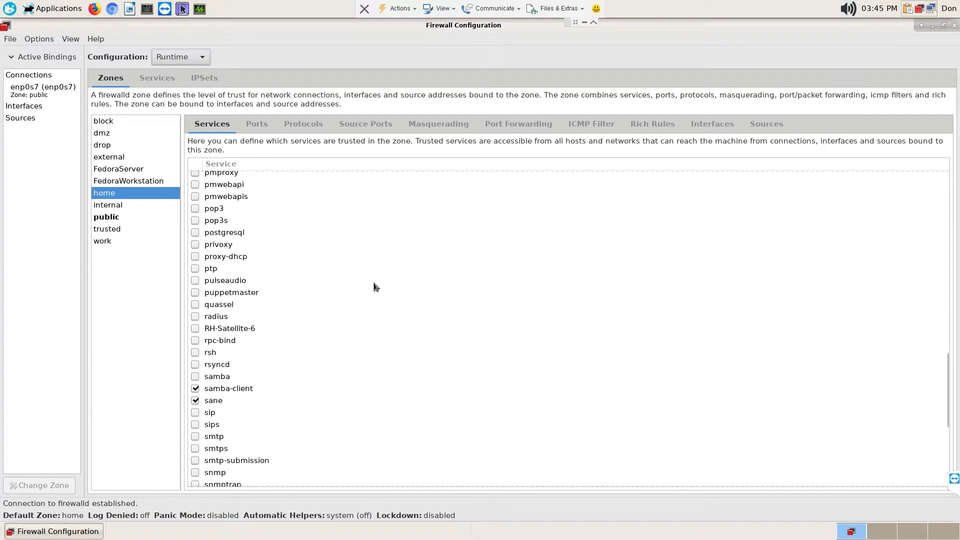
scroll(376, 287, "down", 3)
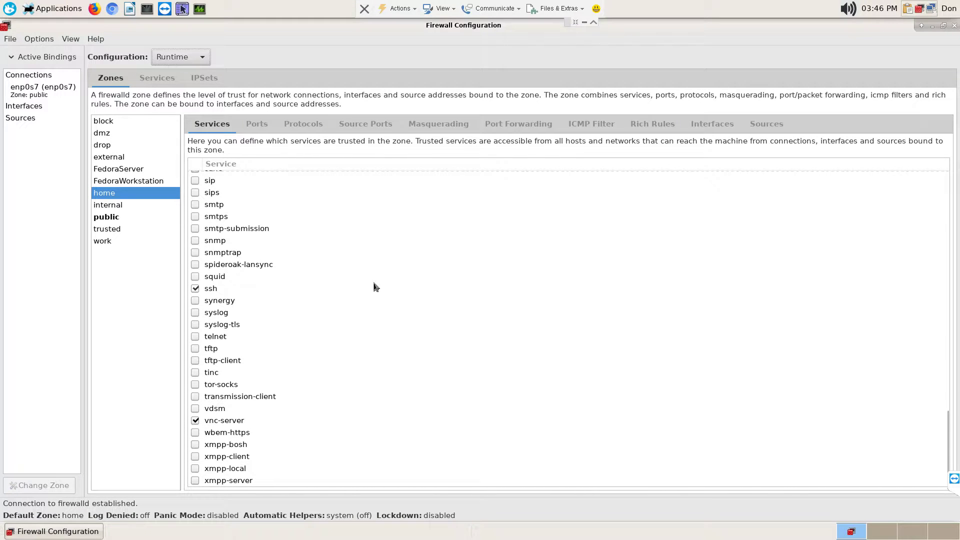
scroll(376, 286, "up", 6)
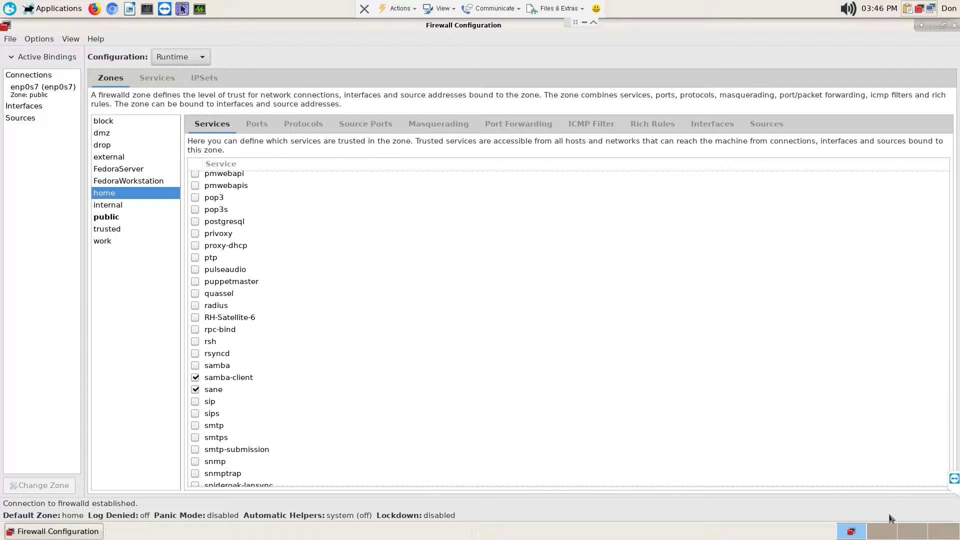
scroll(453, 296, "up", 15)
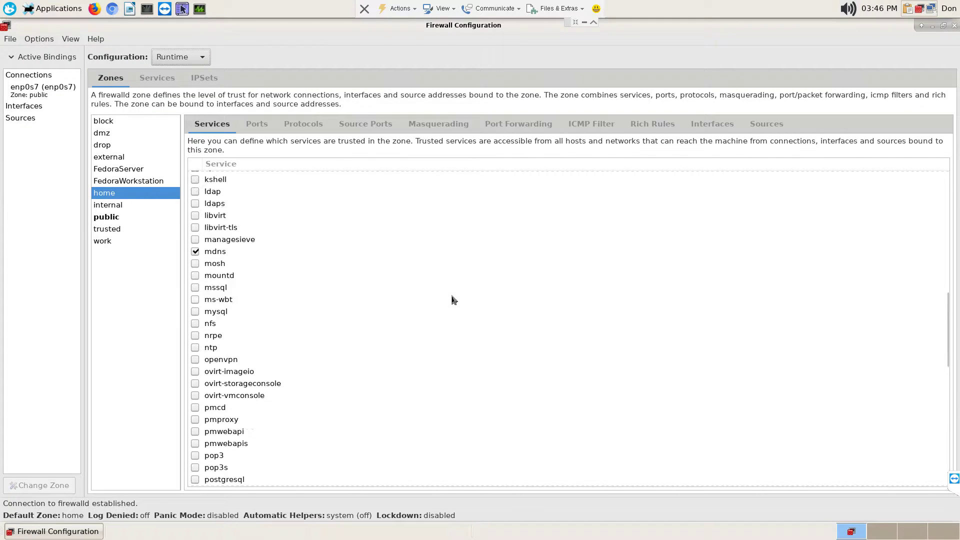
scroll(454, 298, "up", 5)
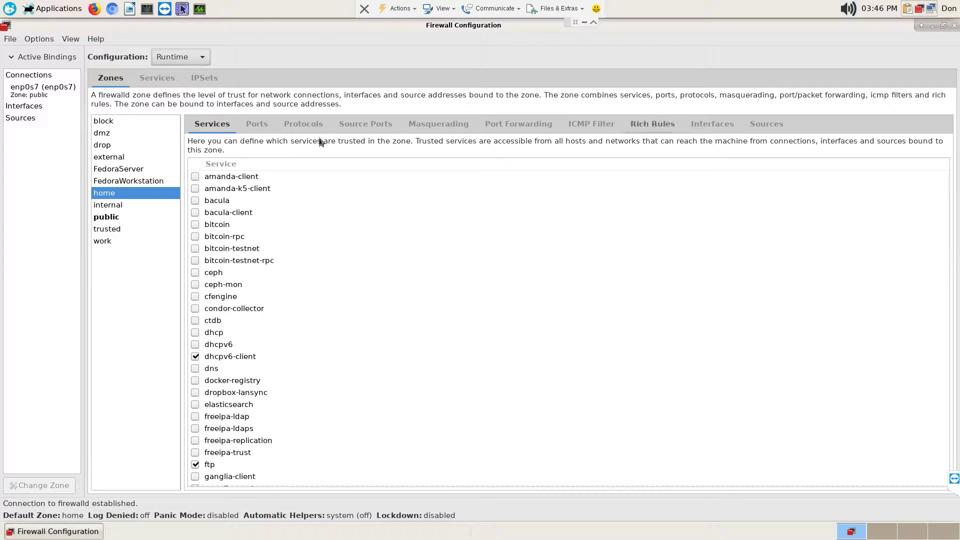
- On the home zone's Ports tab, begin adding a port, then cancel
left_click(258, 128)
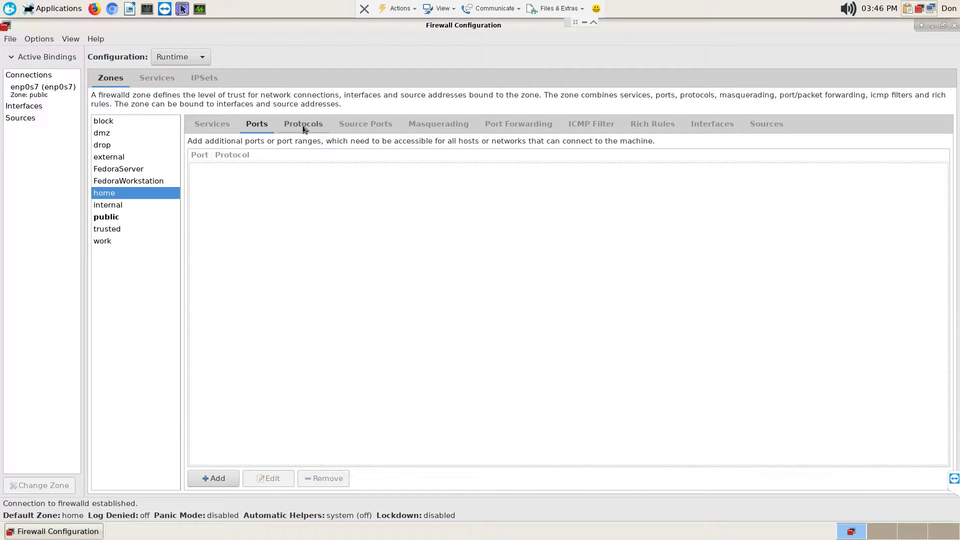
left_click(218, 478)
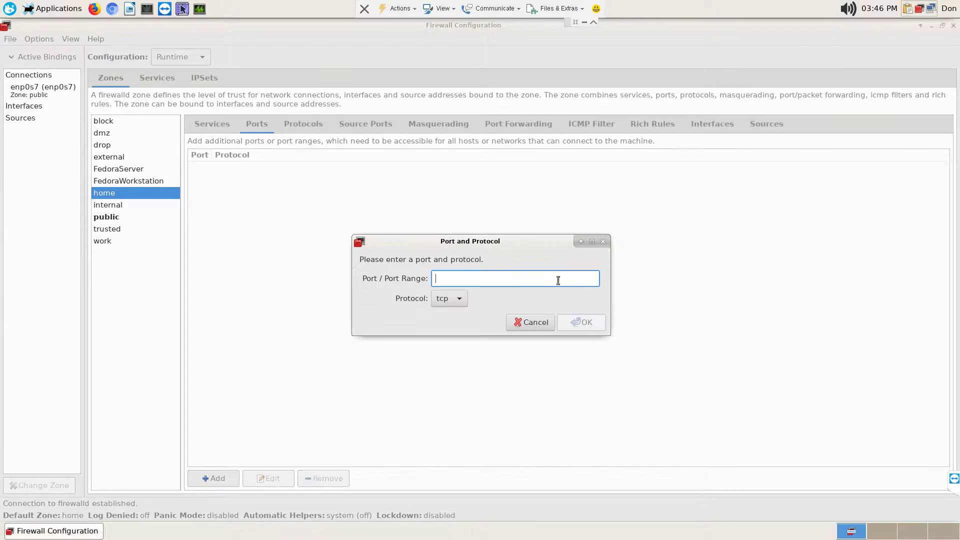
left_click(547, 326)
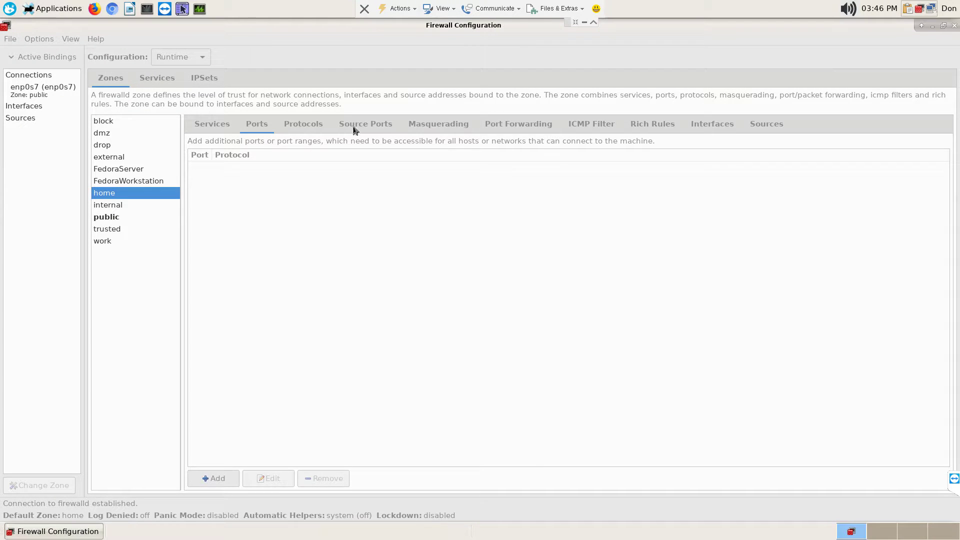
- Review the home zone's Protocols through Sources tabs, then return to Services
left_click(303, 129)
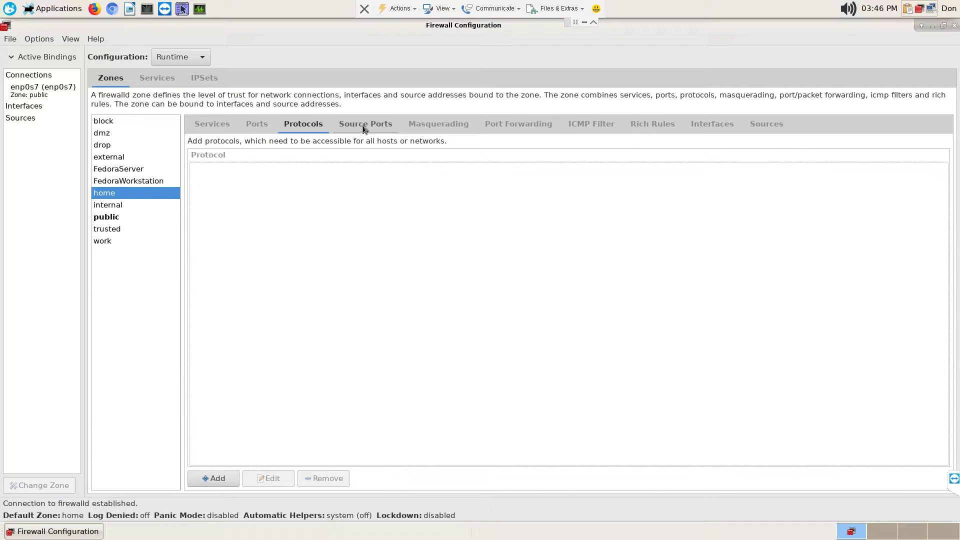
left_click(365, 130)
left_click(433, 131)
left_click(515, 128)
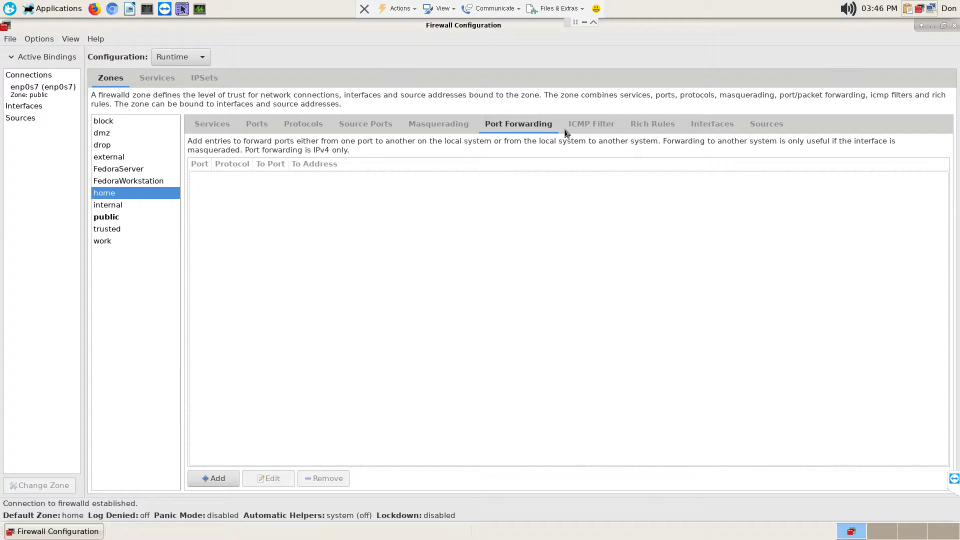
left_click(590, 126)
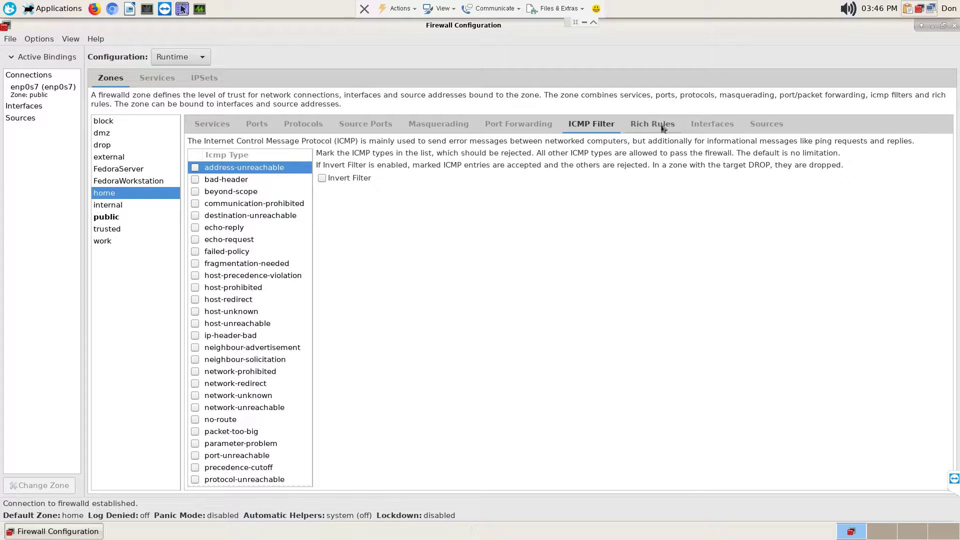
left_click(663, 129)
left_click(700, 127)
left_click(762, 132)
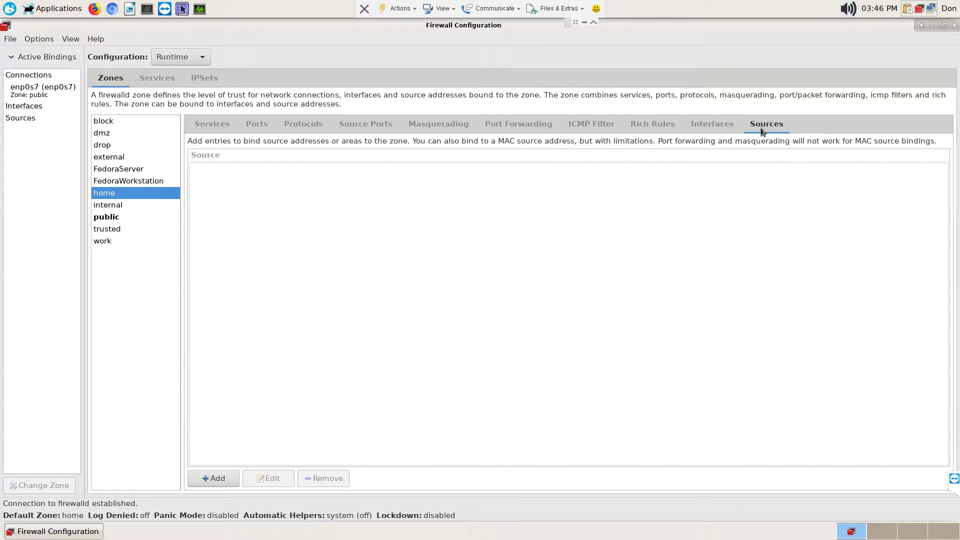
left_click(213, 124)
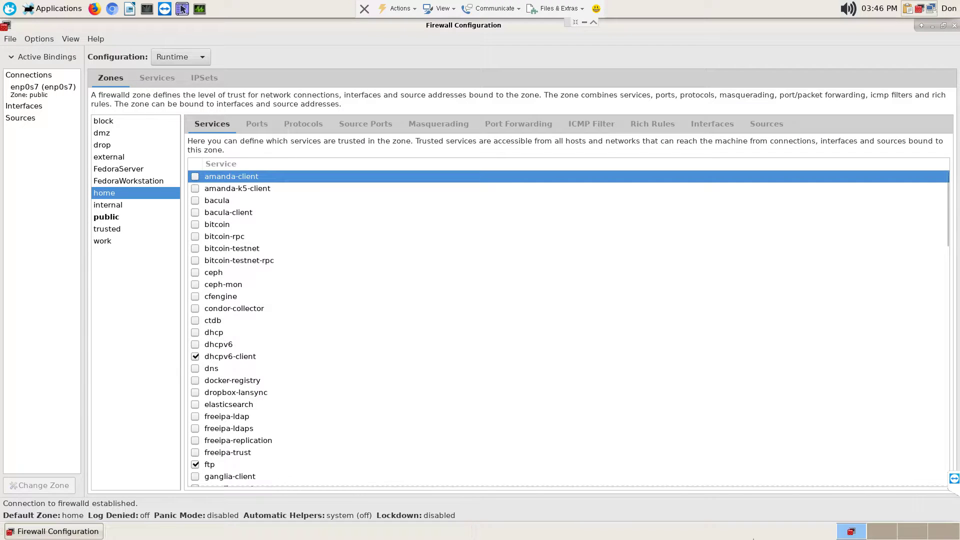
- On the second workspace, launch XSane from a Whisker Menu search for 'scan'
left_click(887, 534)
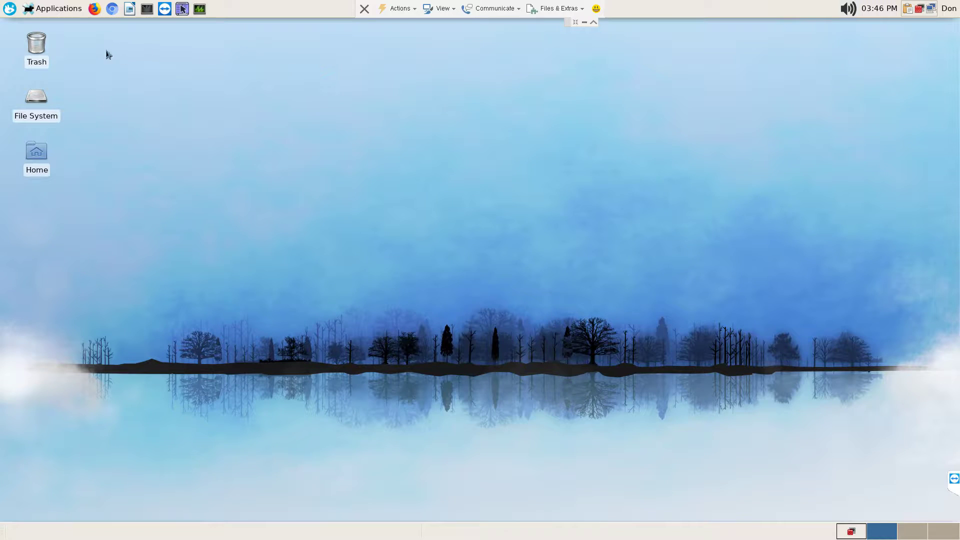
left_click(11, 10)
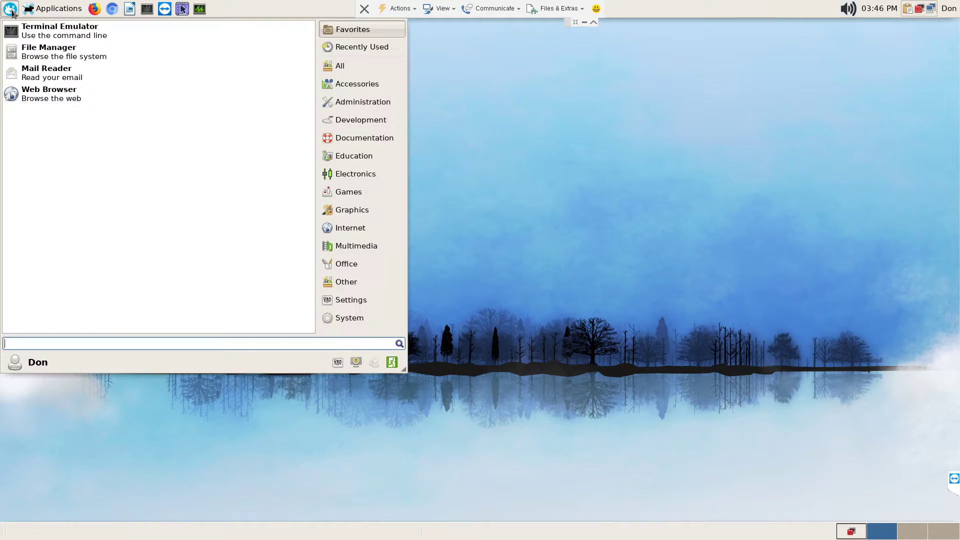
type("scan")
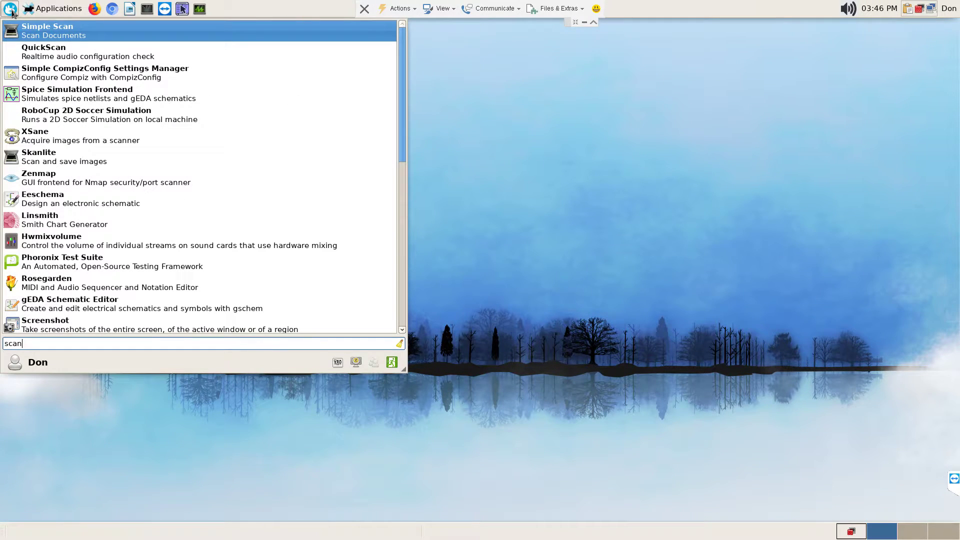
key("Down")
key("Down")
key("Down")
key("Down")
key("Down")
key("Return")
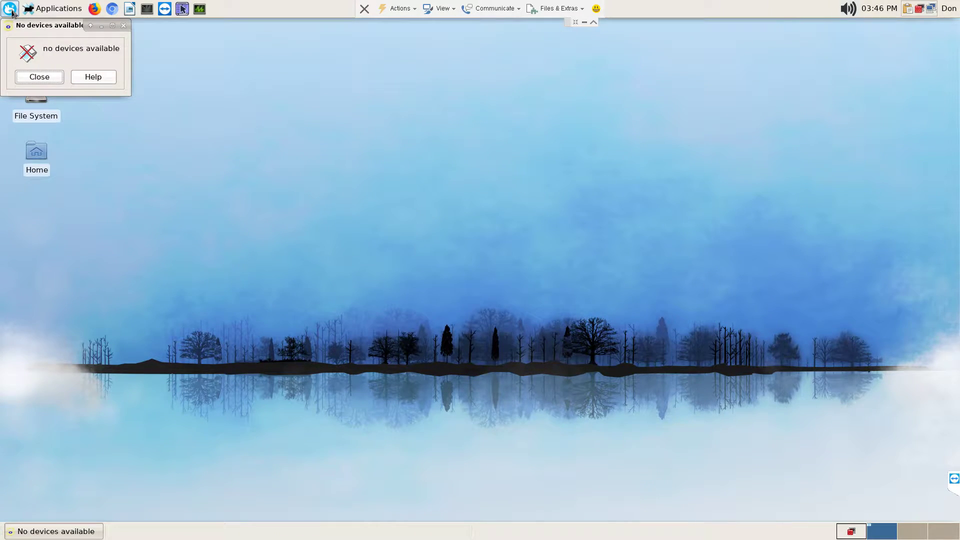
- Close the remote XSane's 'no devices available' message in the TeamViewer session
left_click(58, 78)
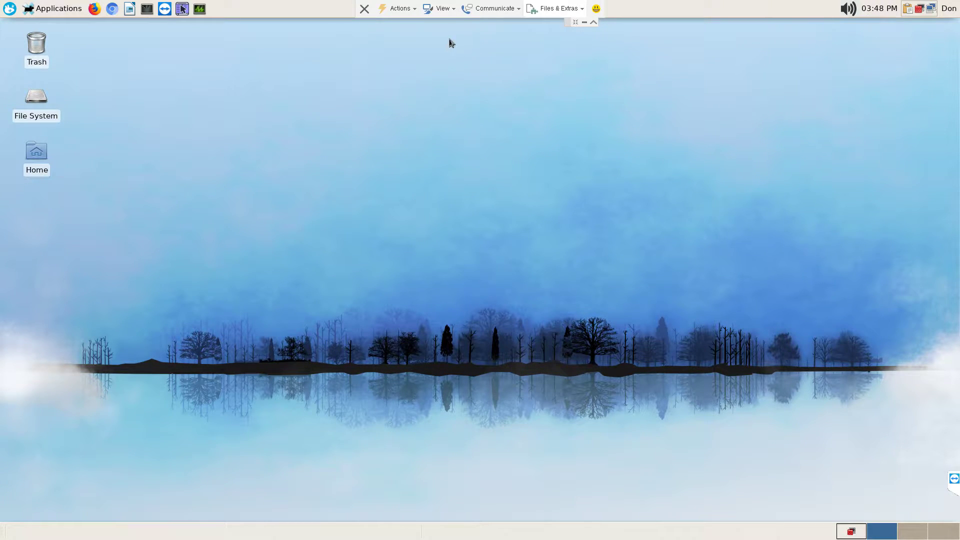
- Take the TeamViewer session out of full screen and switch to the local workspace
left_click(455, 10)
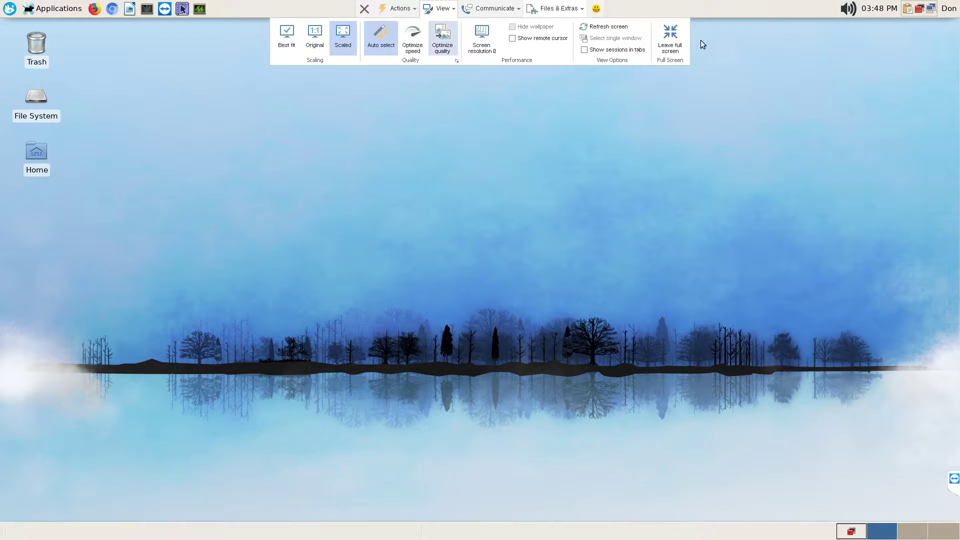
left_click(674, 39)
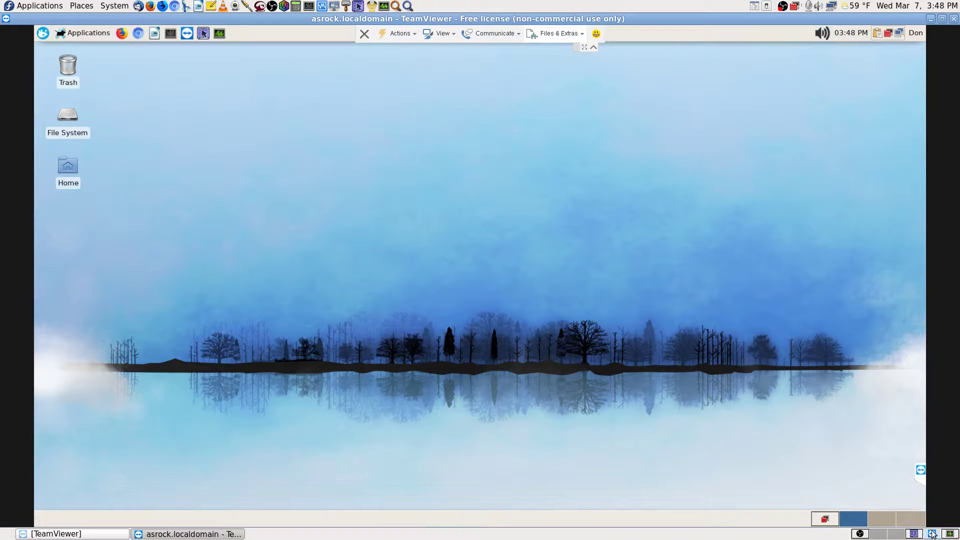
left_click(897, 533)
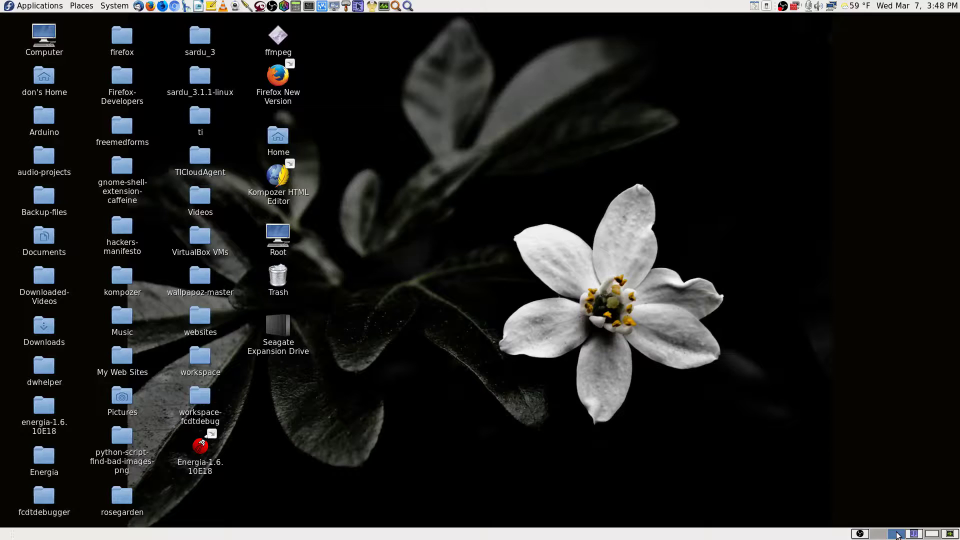
- Launch XSane locally via Application Finder's 'scan' search, close its no-devices message, and show OBS
left_click(408, 6)
type("s")
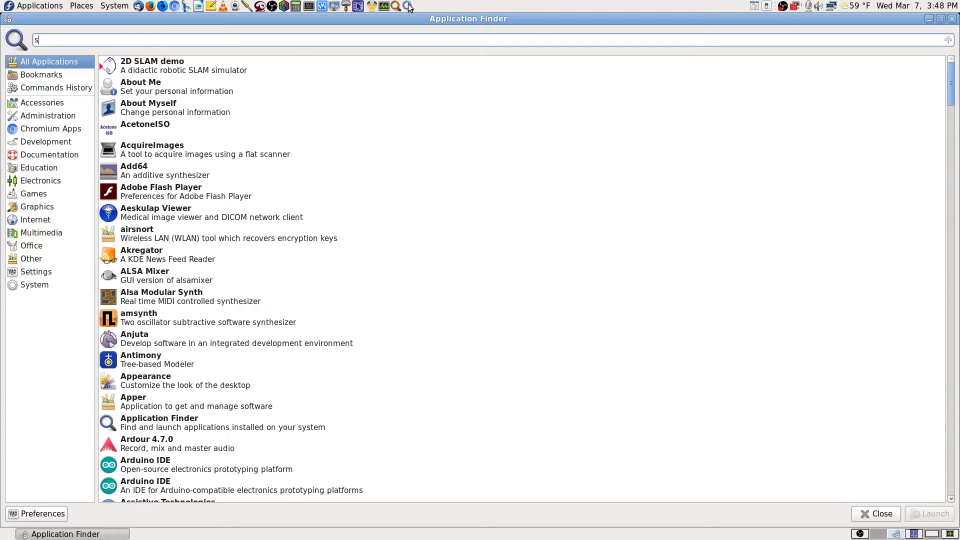
type("can")
key("Down")
key("Down")
key("Down")
key("Down")
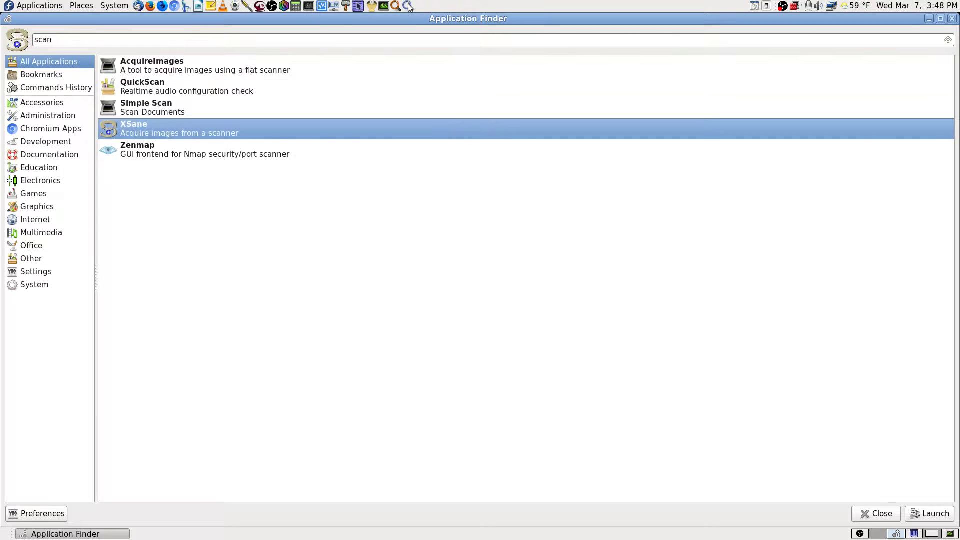
key("Return")
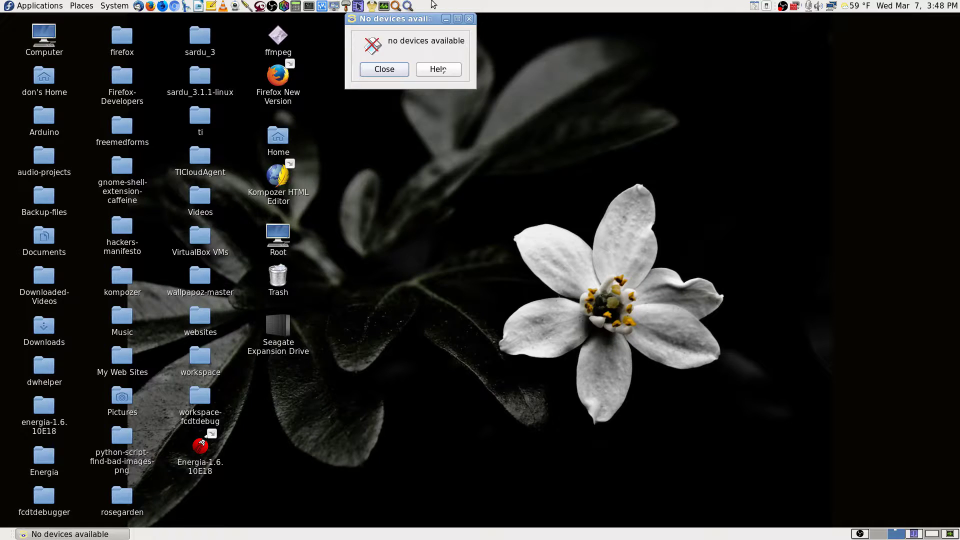
left_click(396, 70)
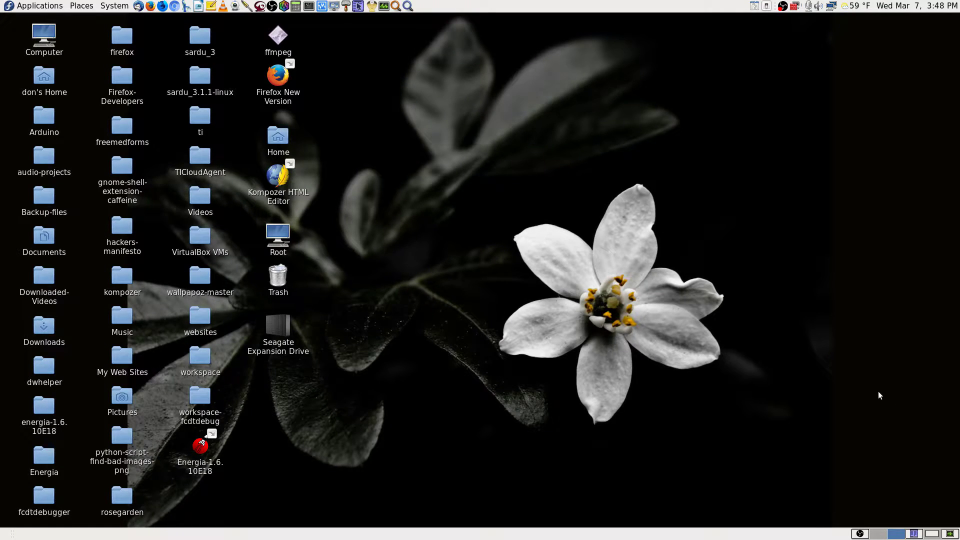
left_click(860, 534)
- Pick a scene in OBS Studio's Scenes list
left_click(30, 492)
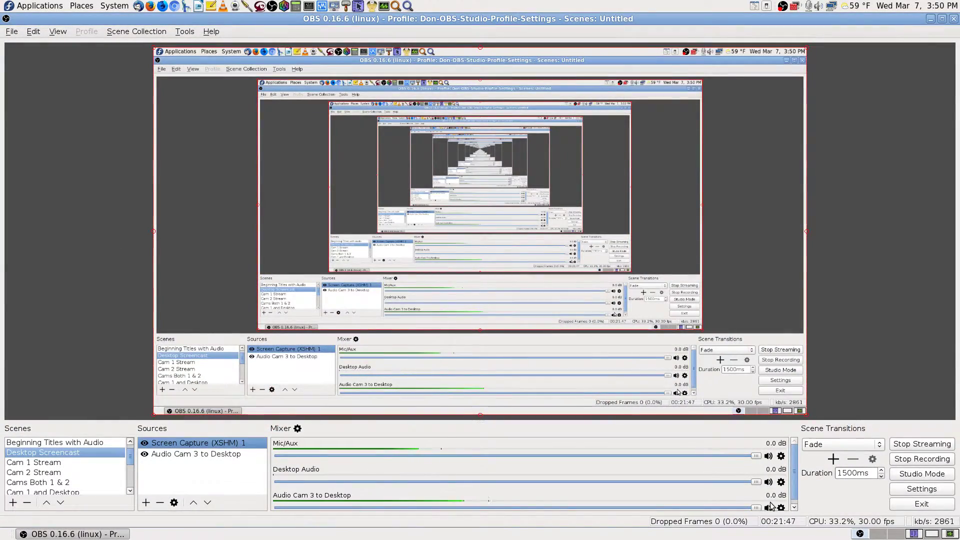
- Mute Audio Cam 3 to Desktop in the OBS mixer and maximize the TeamViewer session
left_click(769, 506)
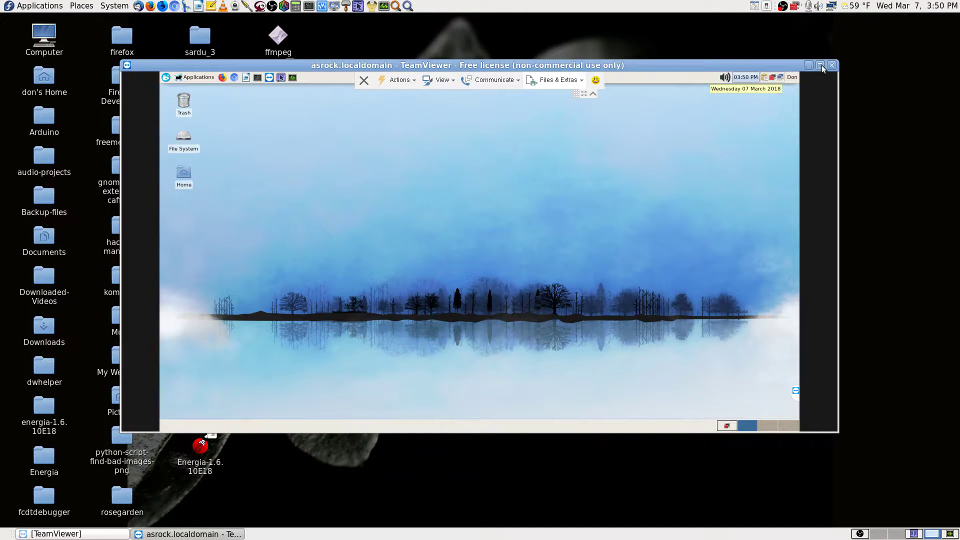
left_click(822, 67)
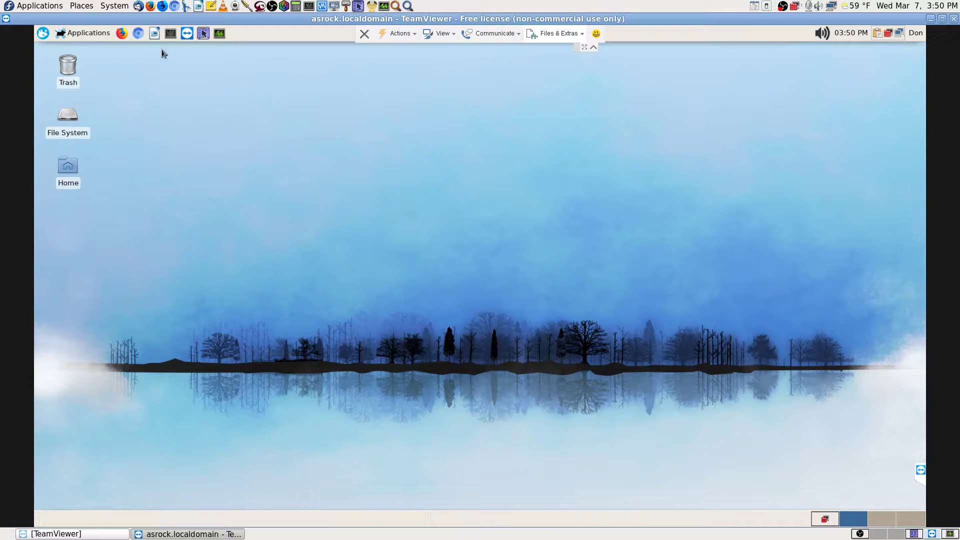
- Launch remote XSane from the Whisker Menu 'scan' search, close its no-devices message, return to local workspace
left_click(45, 34)
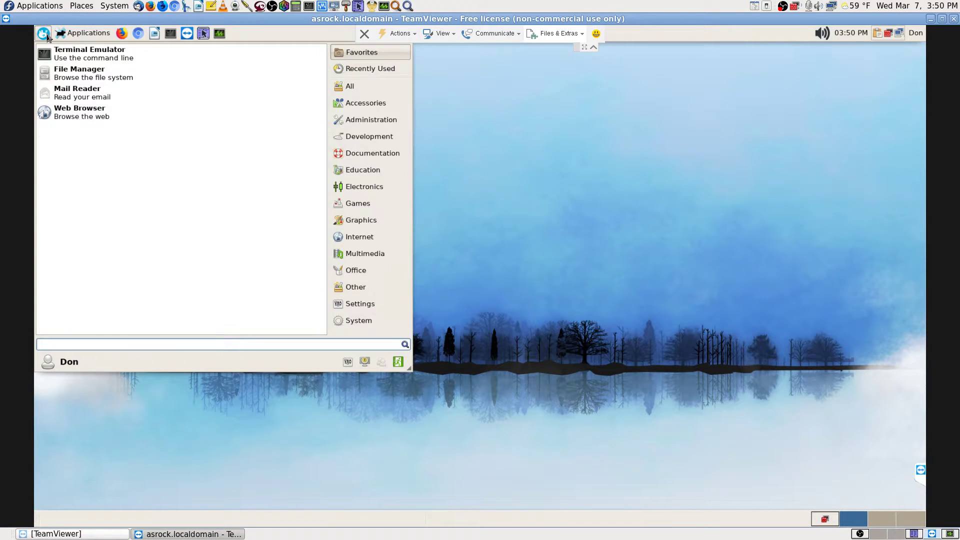
type("scan")
key("Down")
key("Down")
key("Down")
key("Down")
key("Down")
key("Down")
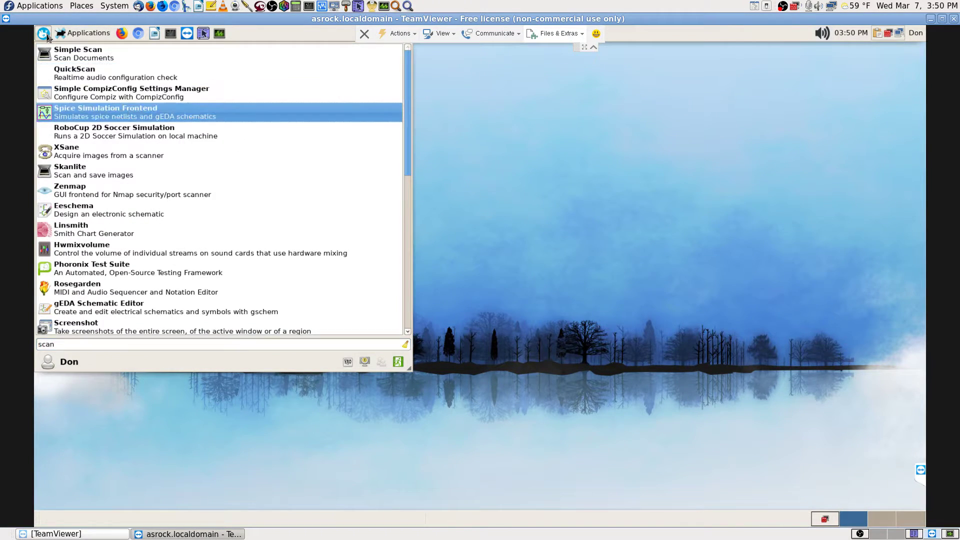
key("Up")
key("Return")
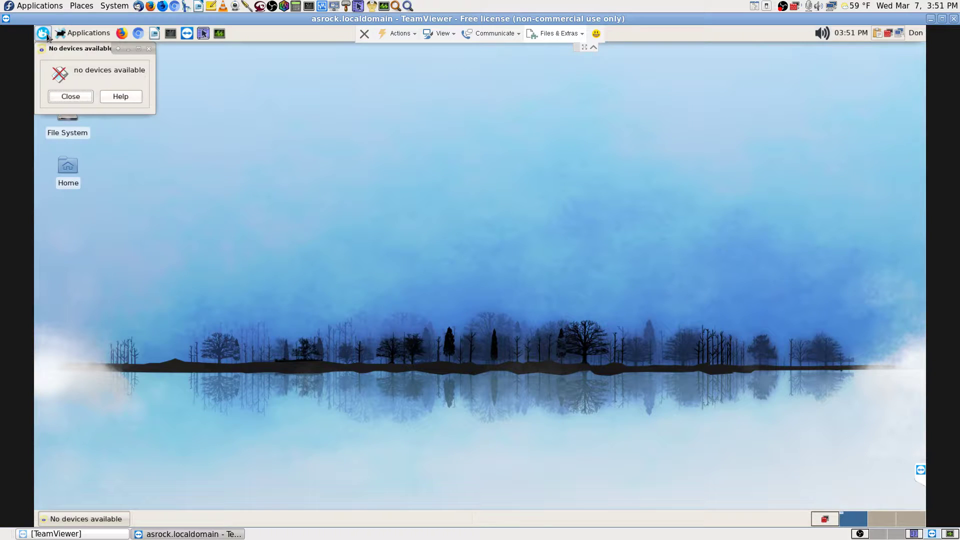
left_click(74, 96)
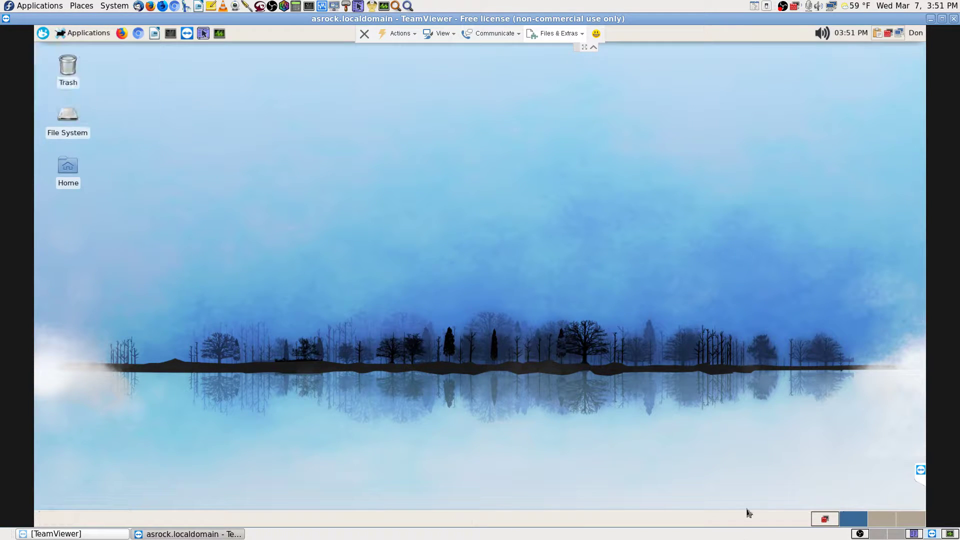
left_click(896, 534)
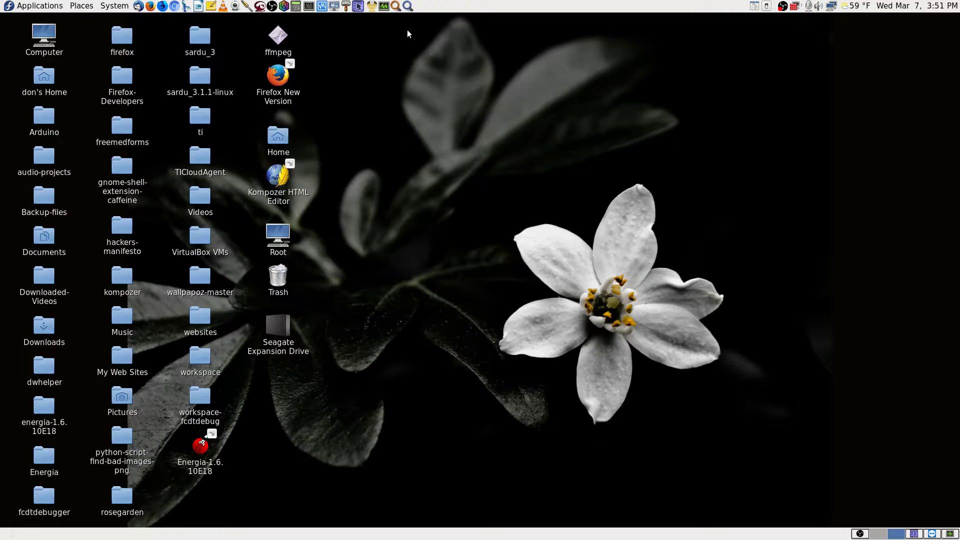
- Launch XSane on the local machine from Application Finder's 'scan' search results
left_click(408, 6)
type("scan")
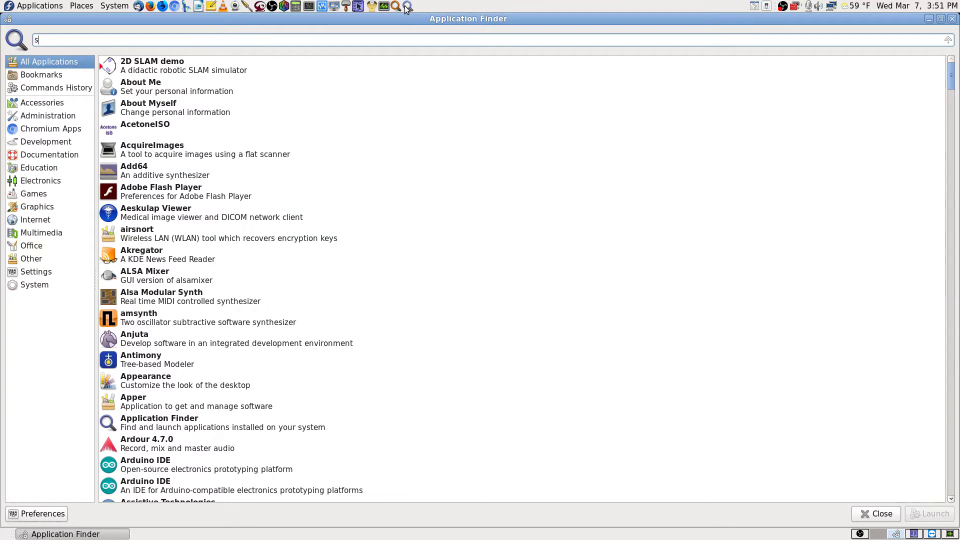
key("Down")
key("Down")
key("Down")
key("Down")
key("Return")
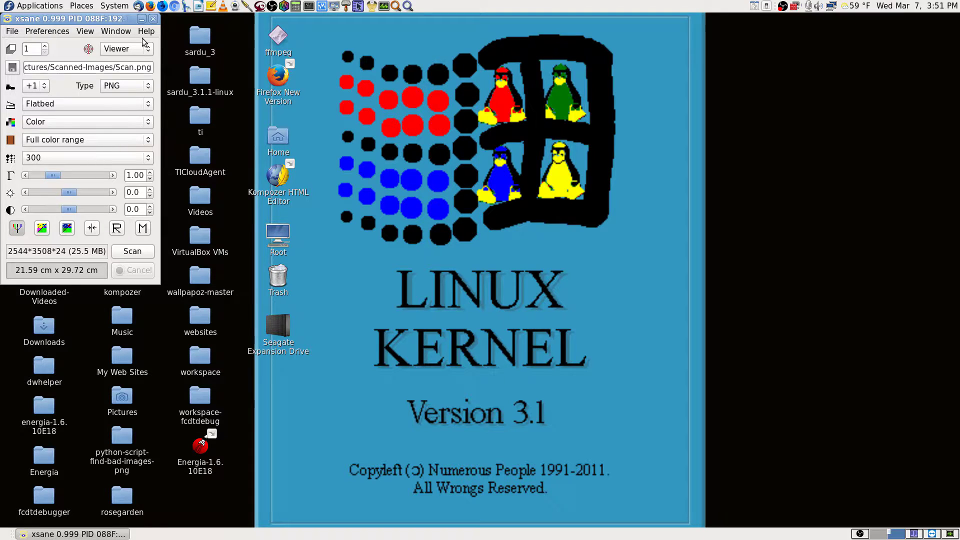
- Browse XSane's File, View and Window menus, then choose Preferences > Setup
left_click(11, 32)
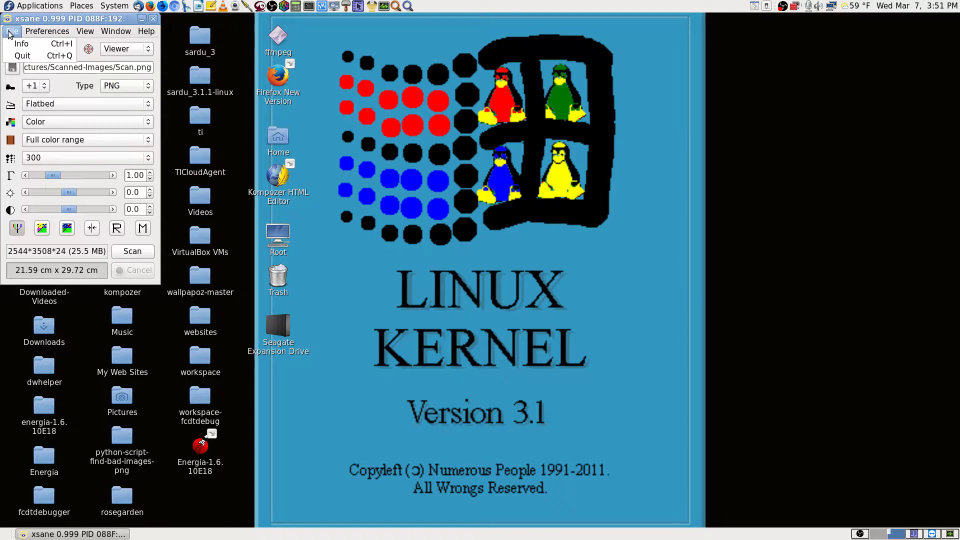
mouse_move(47, 31)
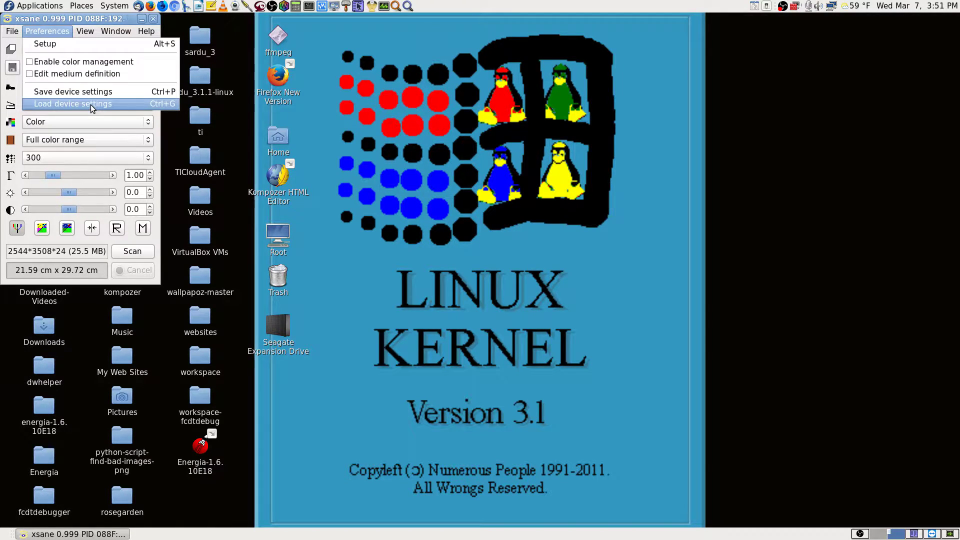
mouse_move(91, 34)
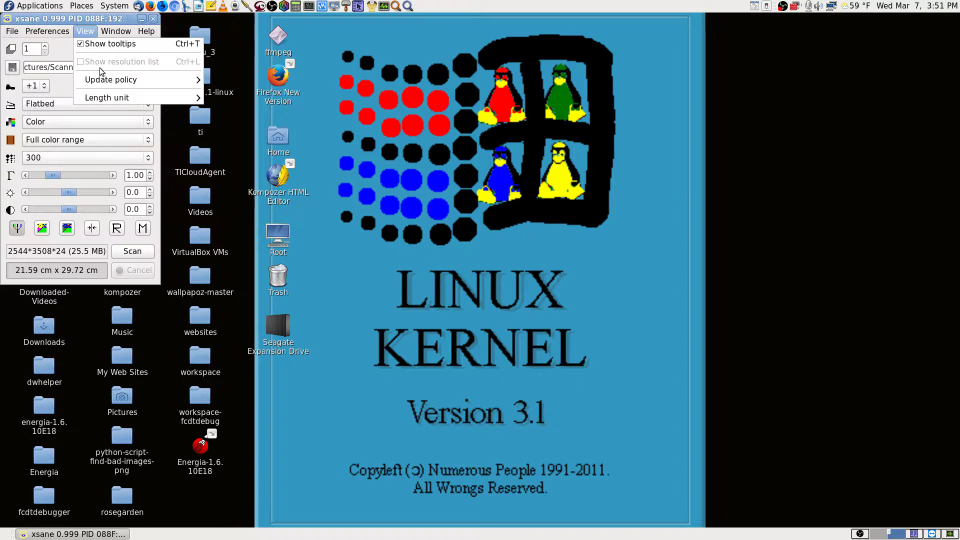
mouse_move(127, 33)
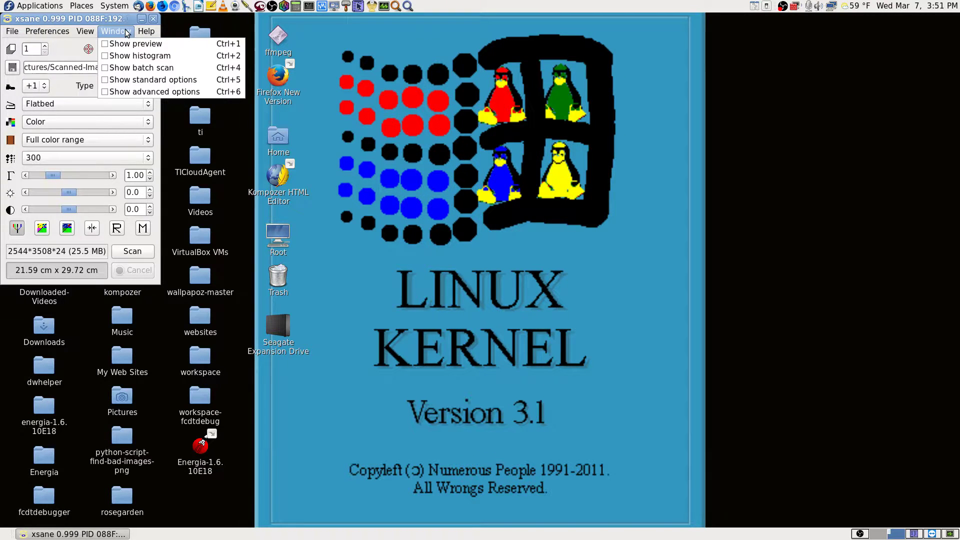
mouse_move(19, 36)
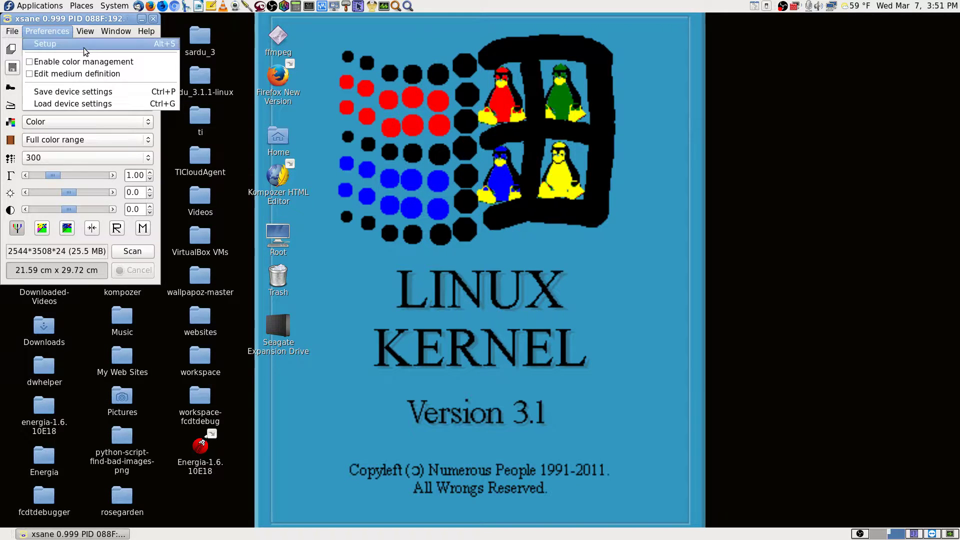
left_click(75, 44)
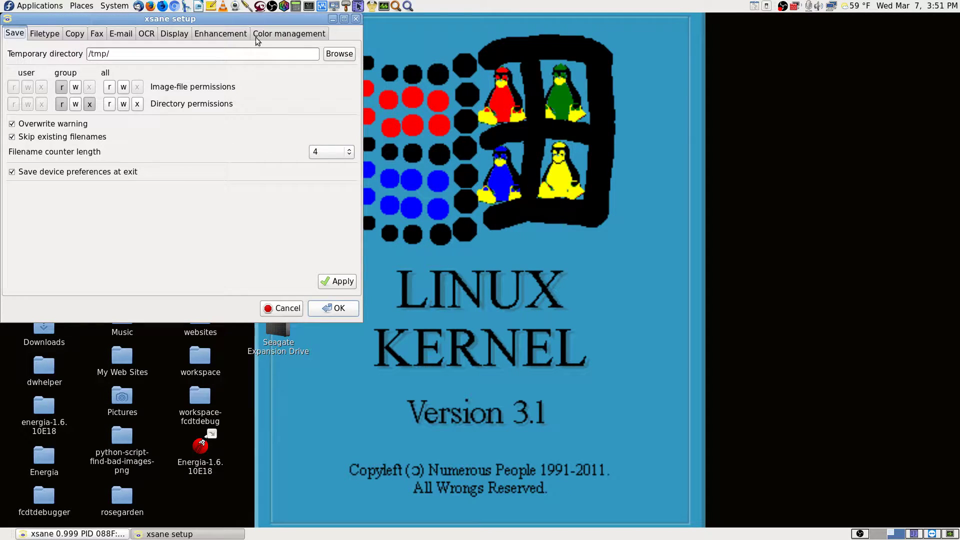
- Move the XSane setup dialog out of the way
left_click_drag(284, 19, 553, 56)
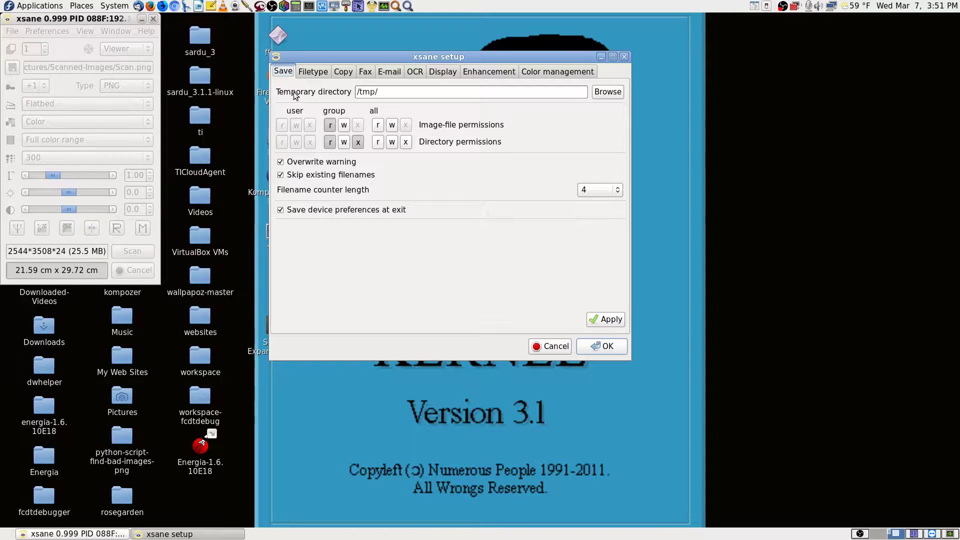
left_click_drag(500, 61, 951, 228)
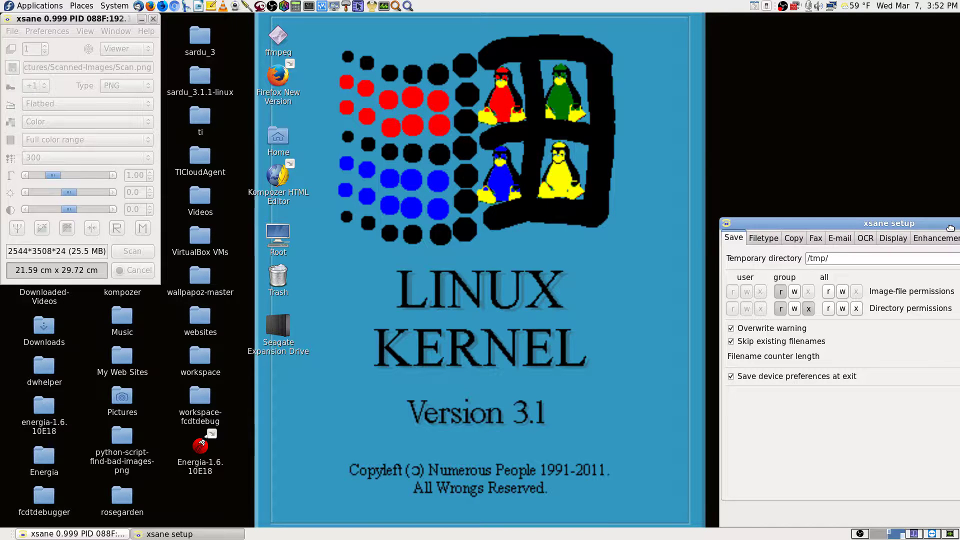
left_click_drag(951, 228, 529, 25)
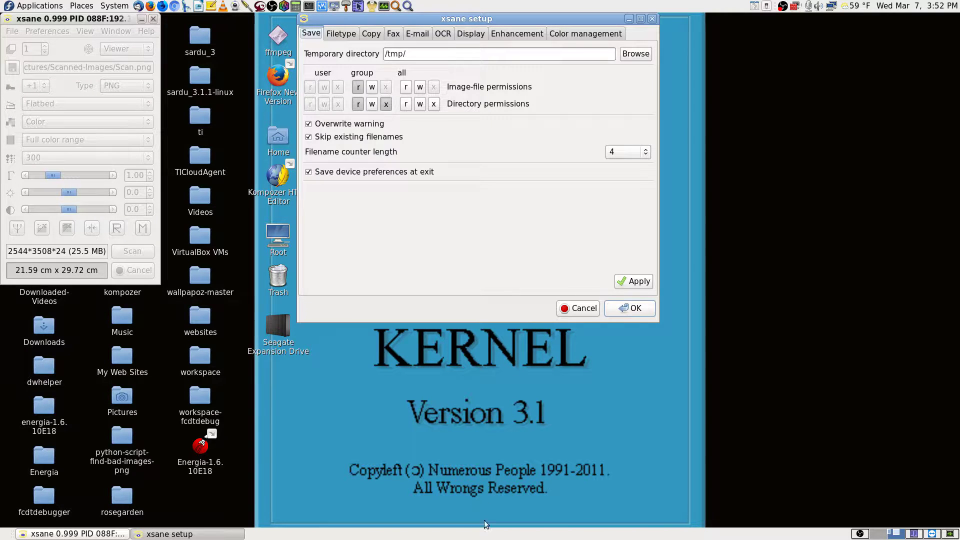
- Review the Filetype through Color management pages, return to Save, and cancel without changes
left_click(343, 36)
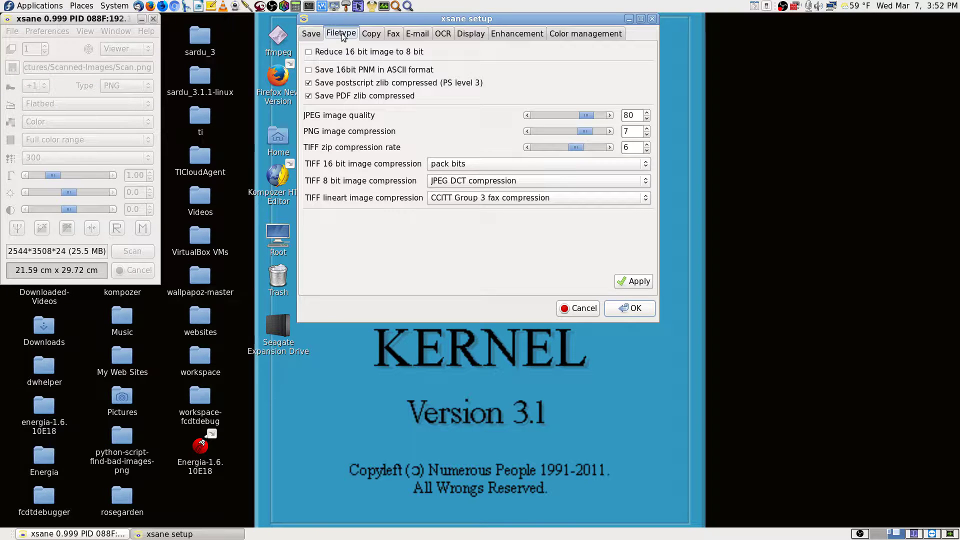
left_click(371, 34)
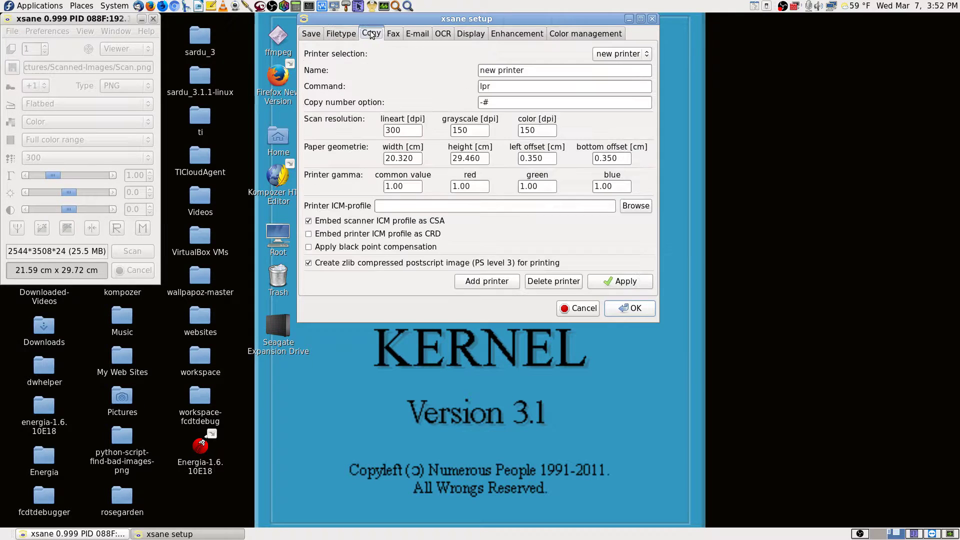
left_click(394, 34)
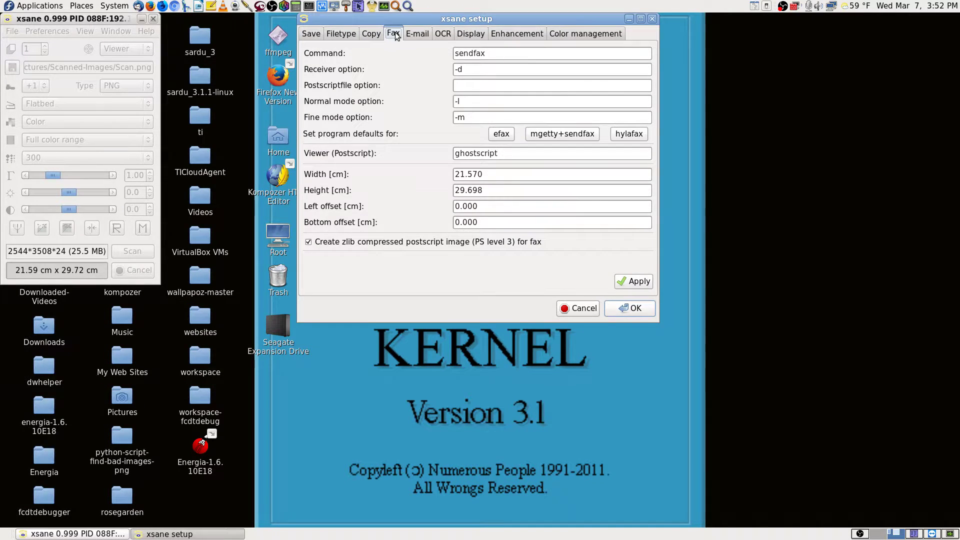
left_click(417, 34)
left_click(444, 34)
left_click(469, 33)
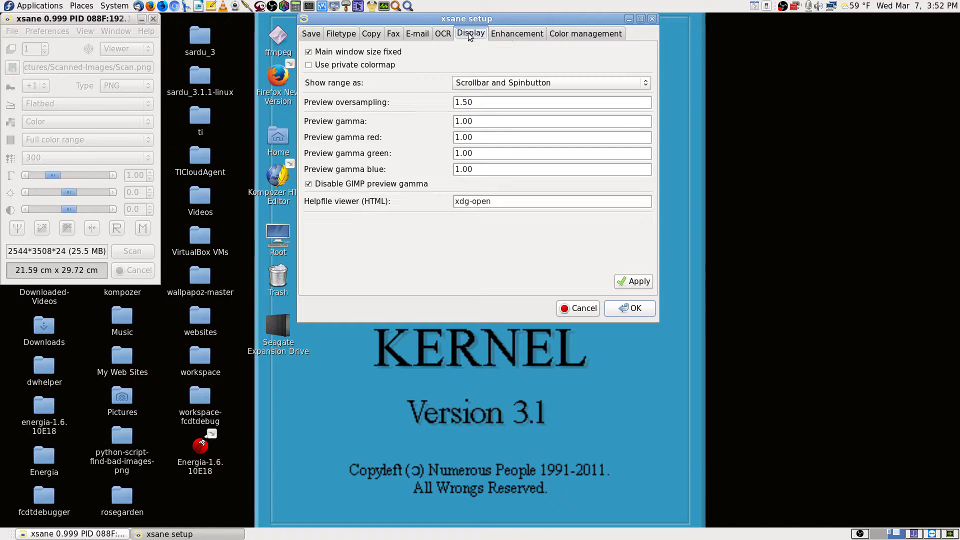
left_click(526, 35)
left_click(582, 33)
left_click(311, 33)
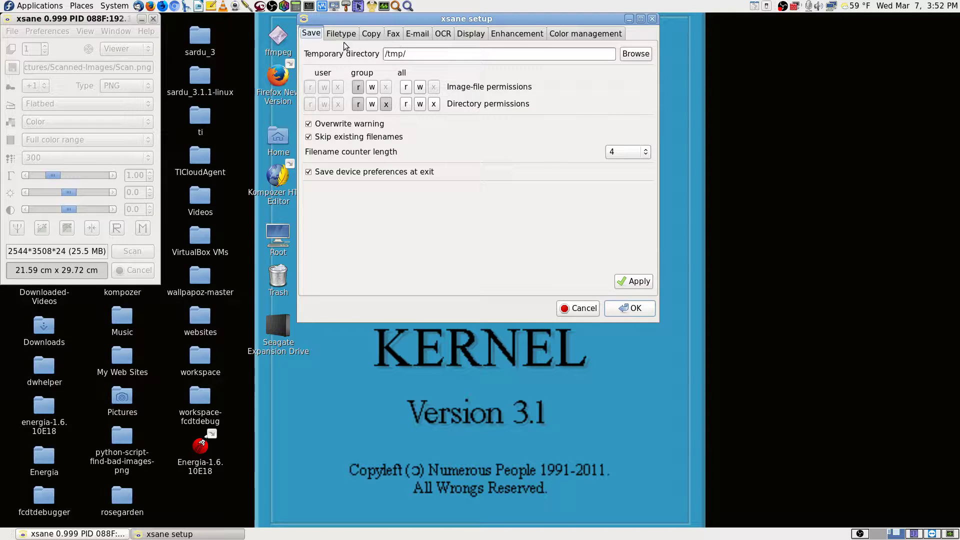
left_click(575, 308)
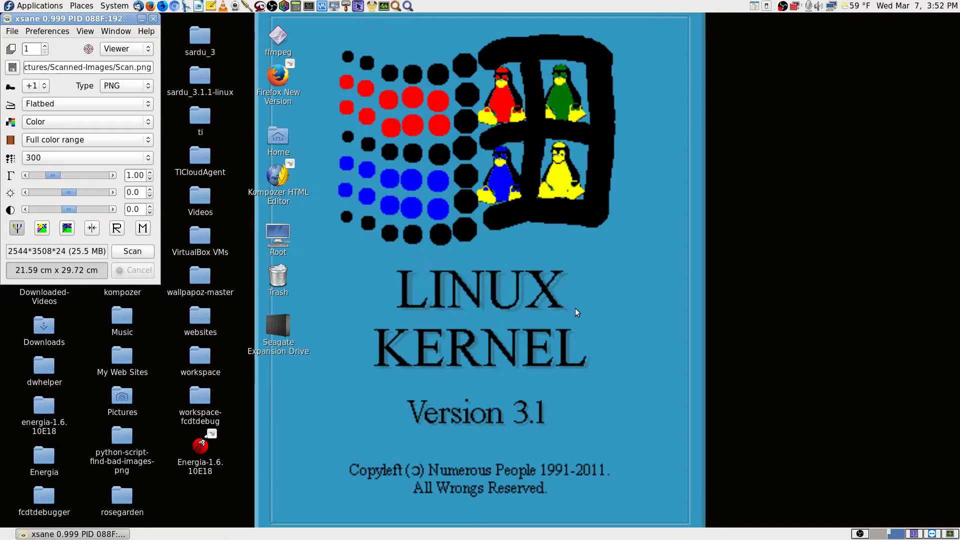
left_click(46, 31)
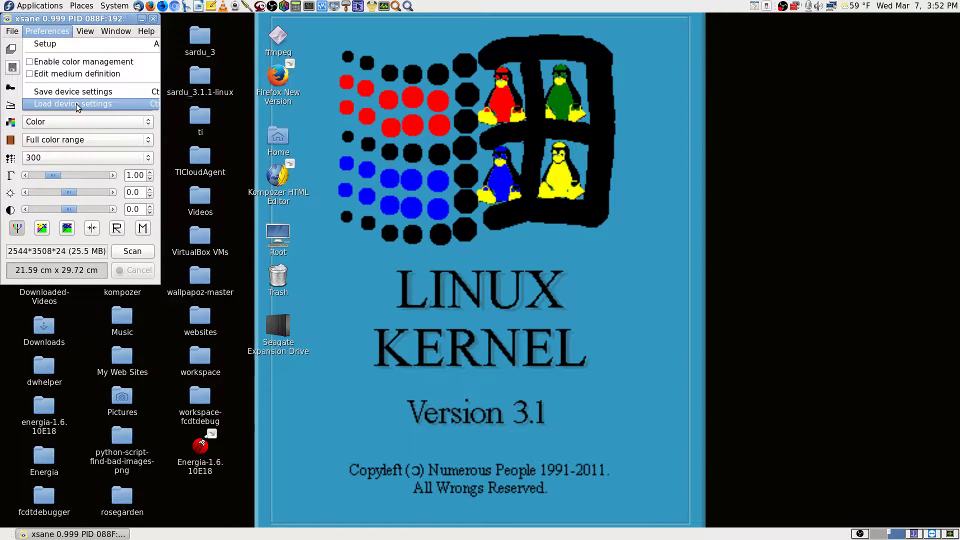
left_click(76, 104)
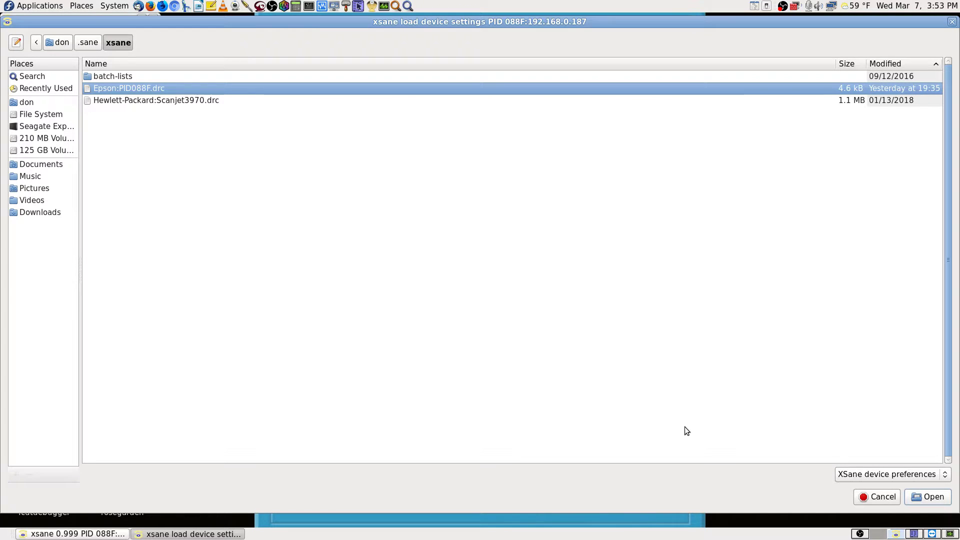
left_click(880, 497)
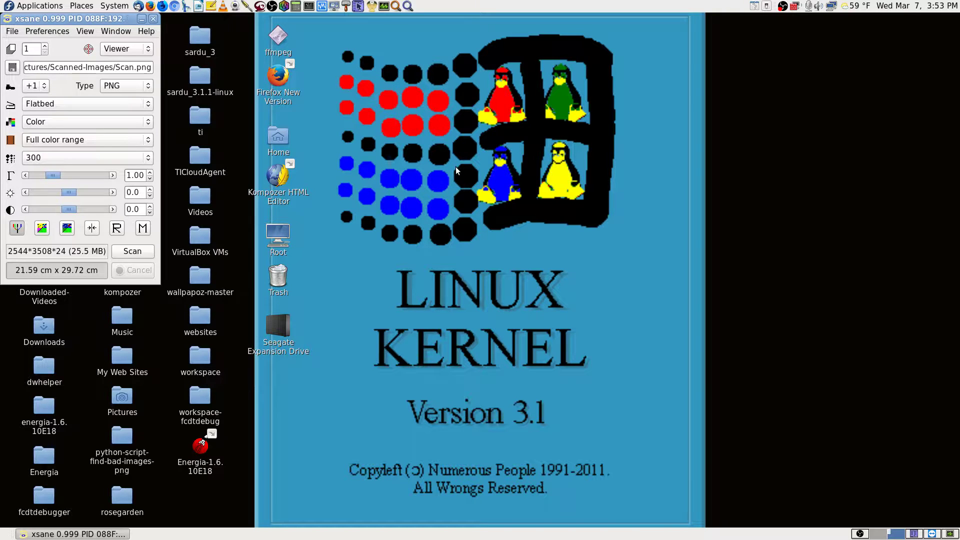
- Quit XSane and switch to the Krusader file manager
left_click(154, 19)
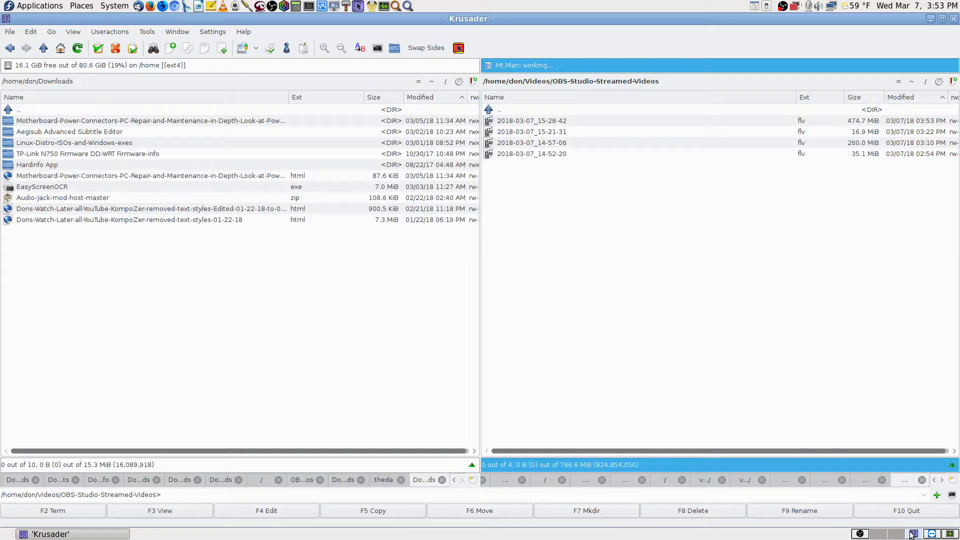
left_click(913, 534)
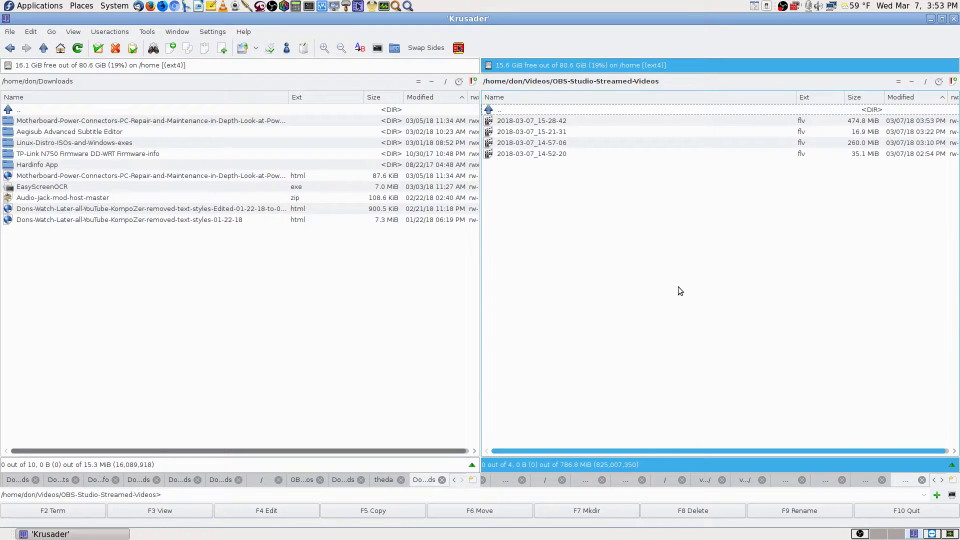
- Navigate the right panel to the home folder's .sane/xsane, briefly checking batch-lists
left_click(913, 83)
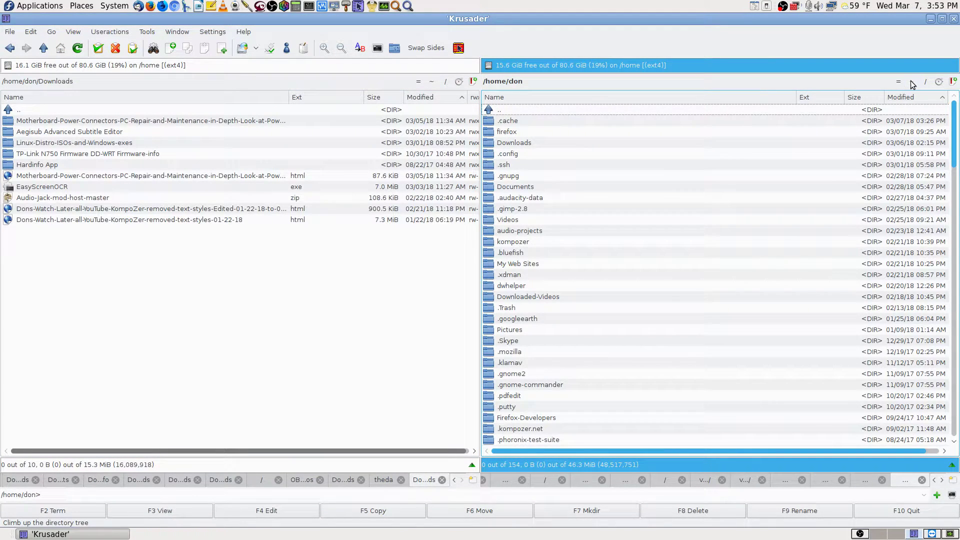
type(".s")
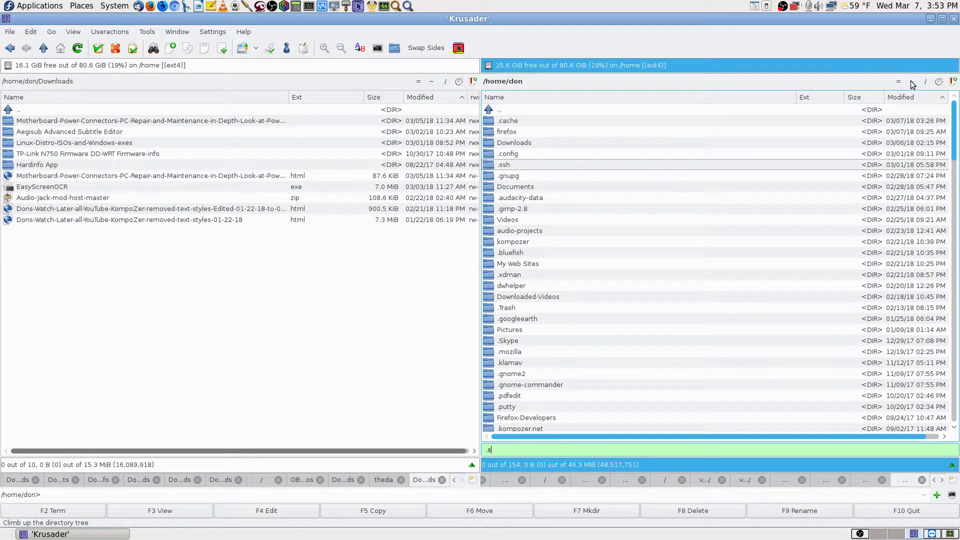
type("an")
key("Return")
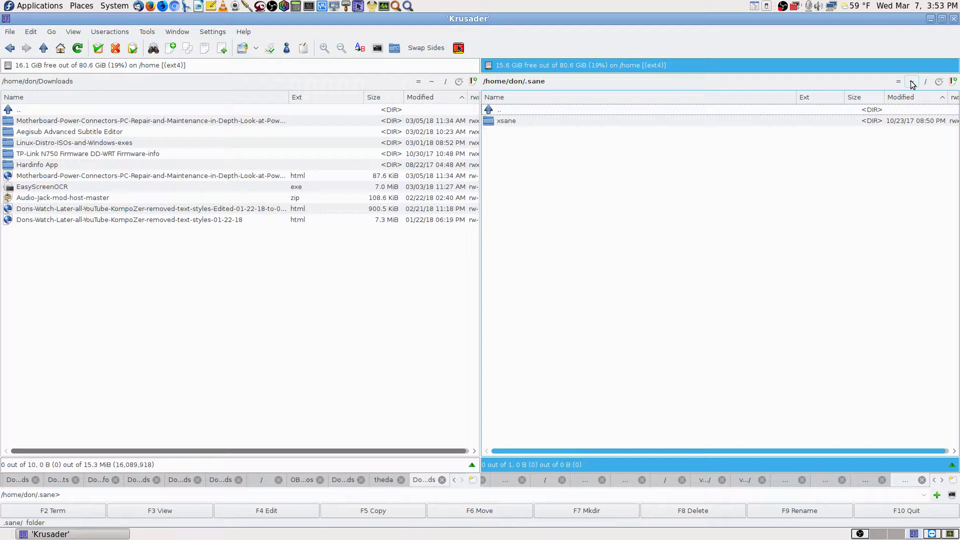
key("Down")
key("Return")
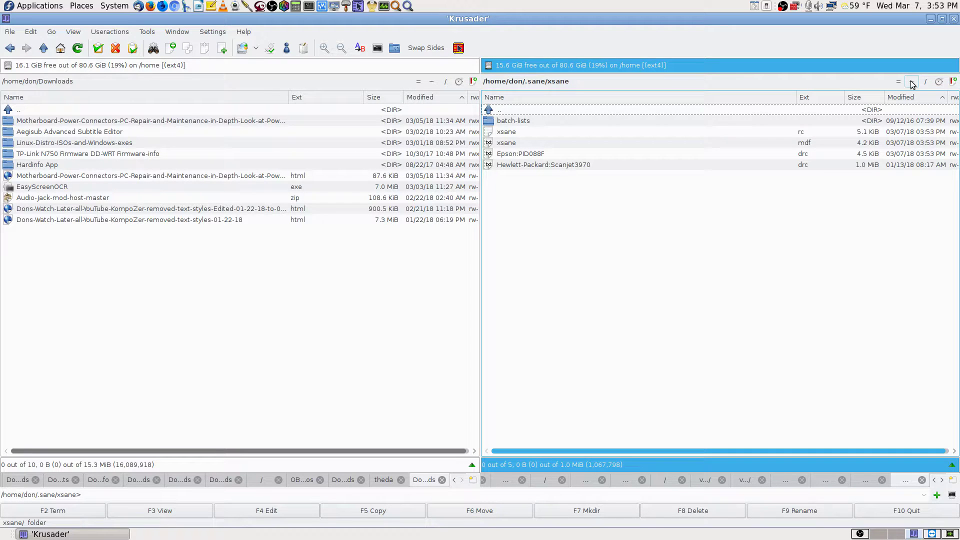
double_click(525, 123)
key("BackSpace")
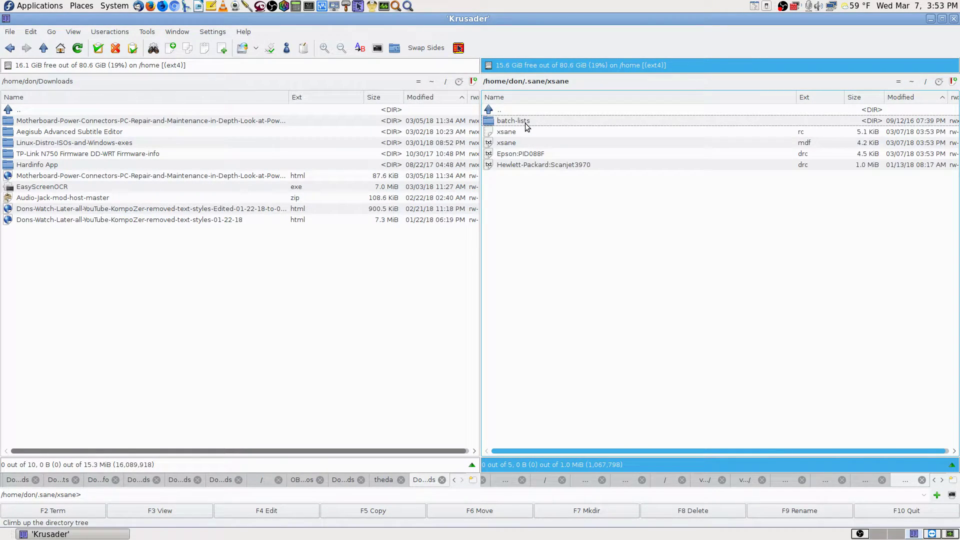
- Open Backup-Lenovo-i5-Fedora-23/.sane/xsane on the Seagate Expansion Drive in the left panel
left_click(8, 66)
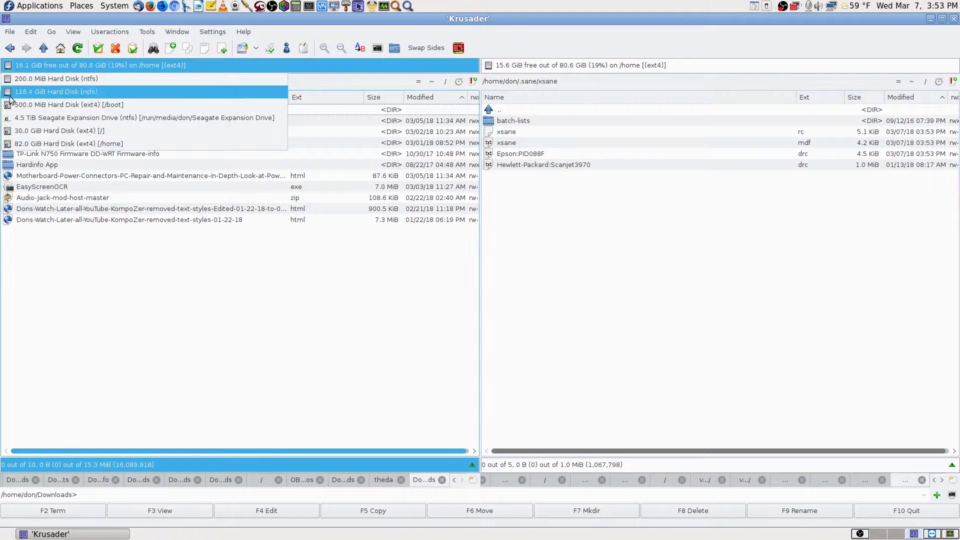
left_click(22, 118)
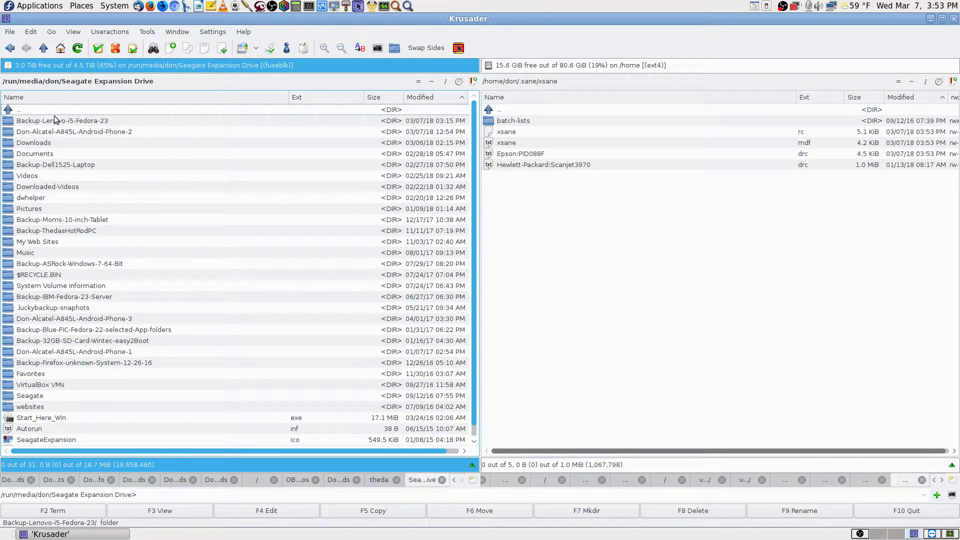
type(".")
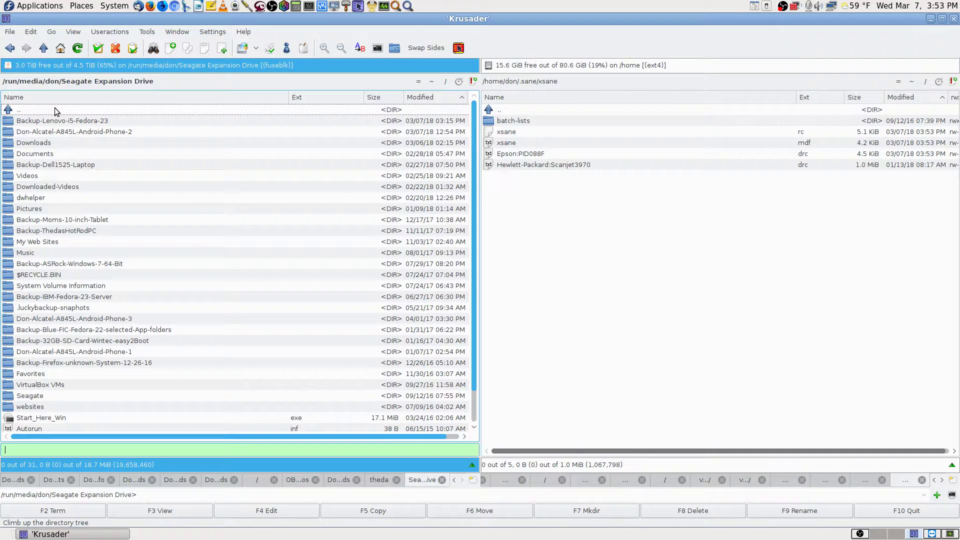
type("back")
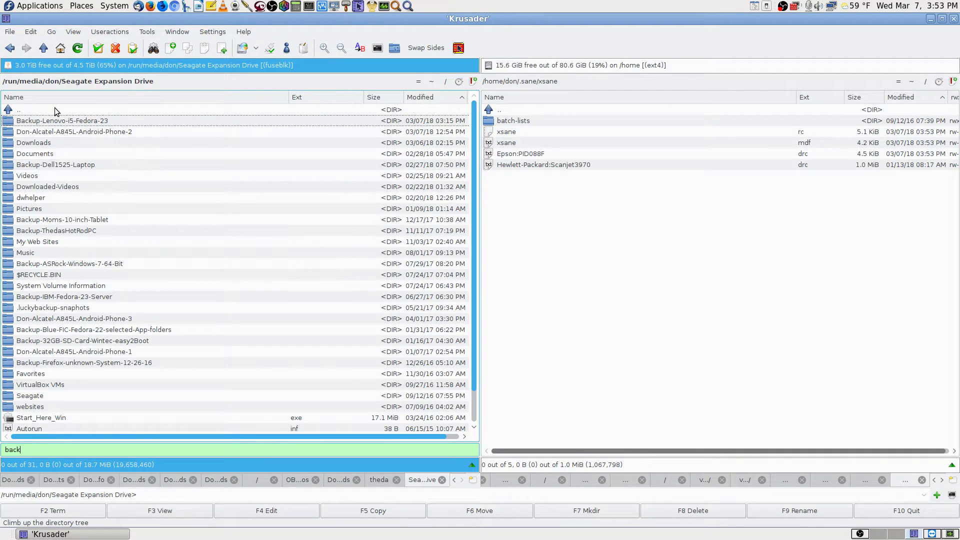
key("Return")
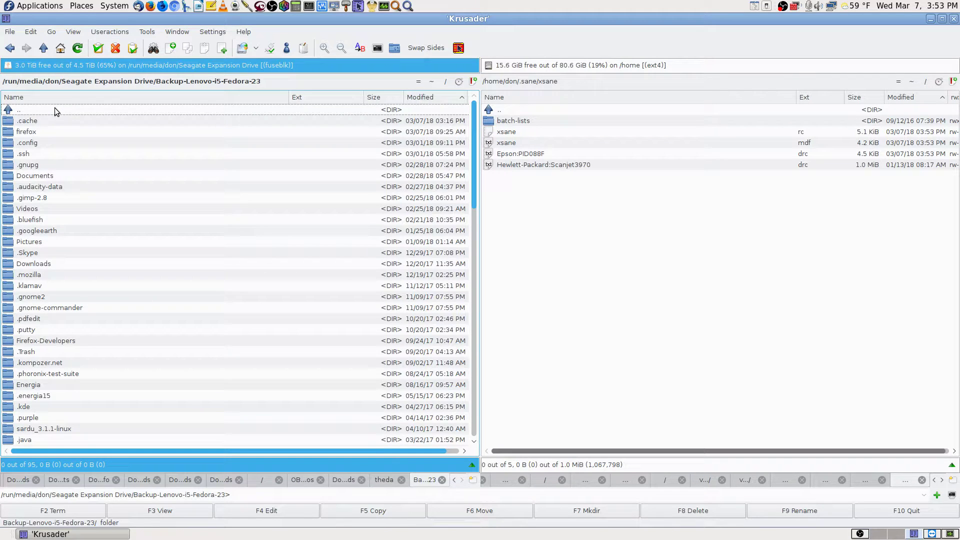
type(".sane")
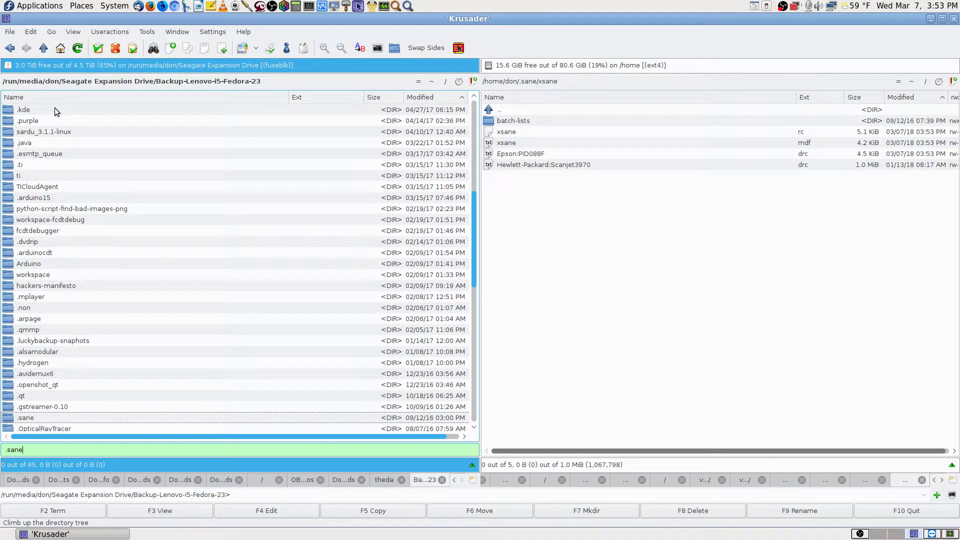
key("Return")
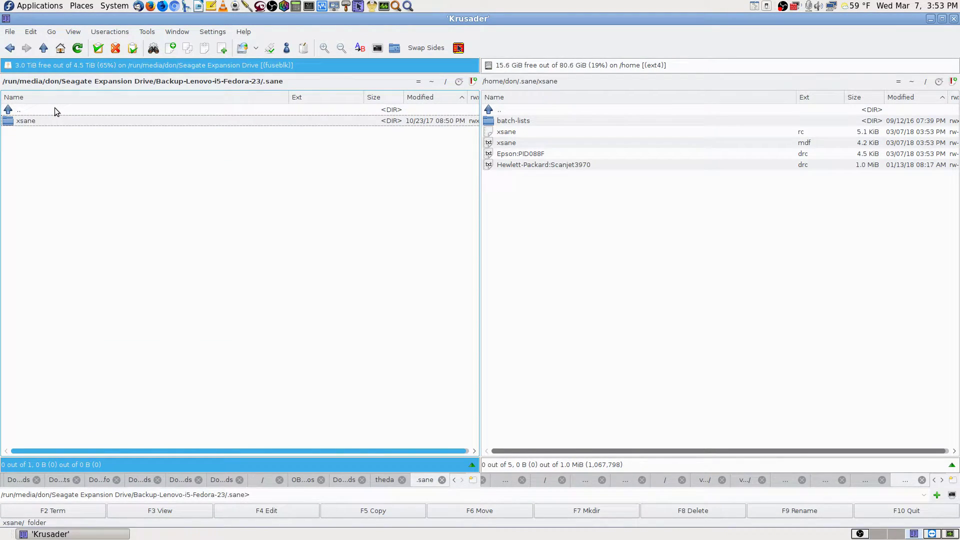
key("Return")
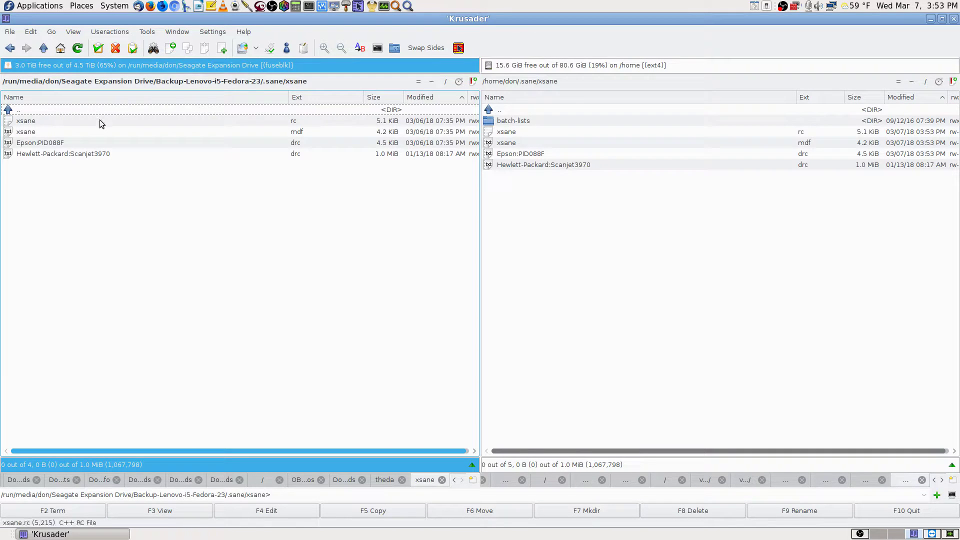
- Synchronize the backup .sane/xsane folder with home, overwriting Epson:PID088F.drc, xsane.rc and xsane.mdf
left_click(395, 48)
left_click(632, 426)
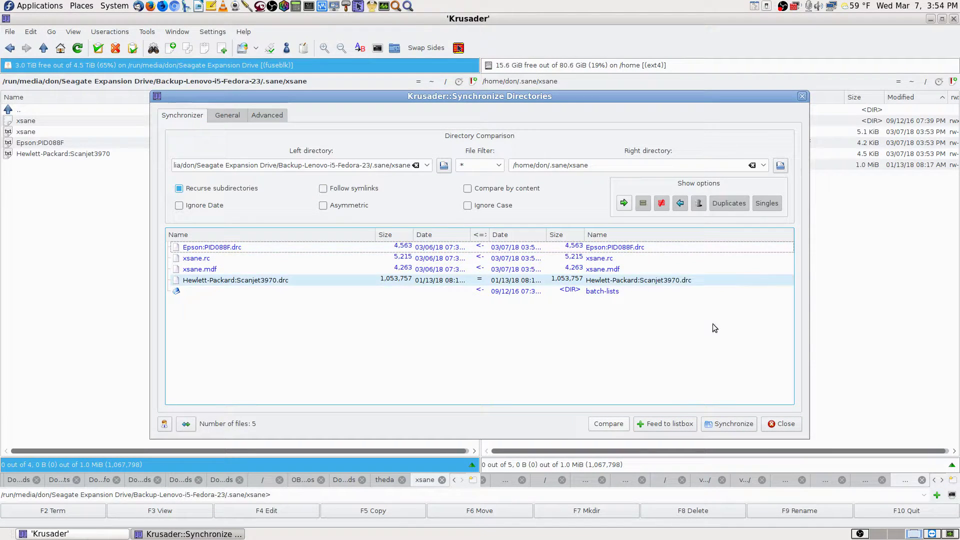
left_click(738, 425)
left_click(470, 299)
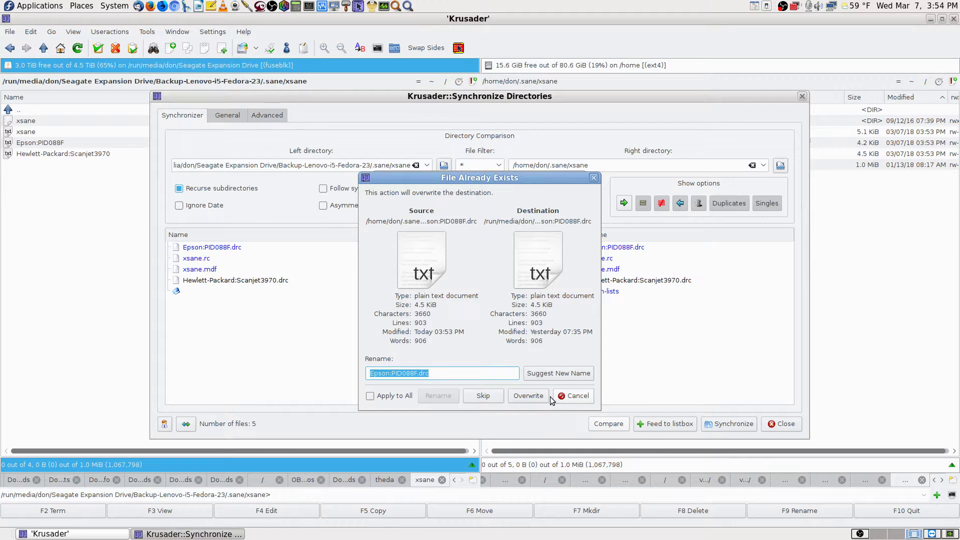
left_click(535, 395)
left_click(534, 395)
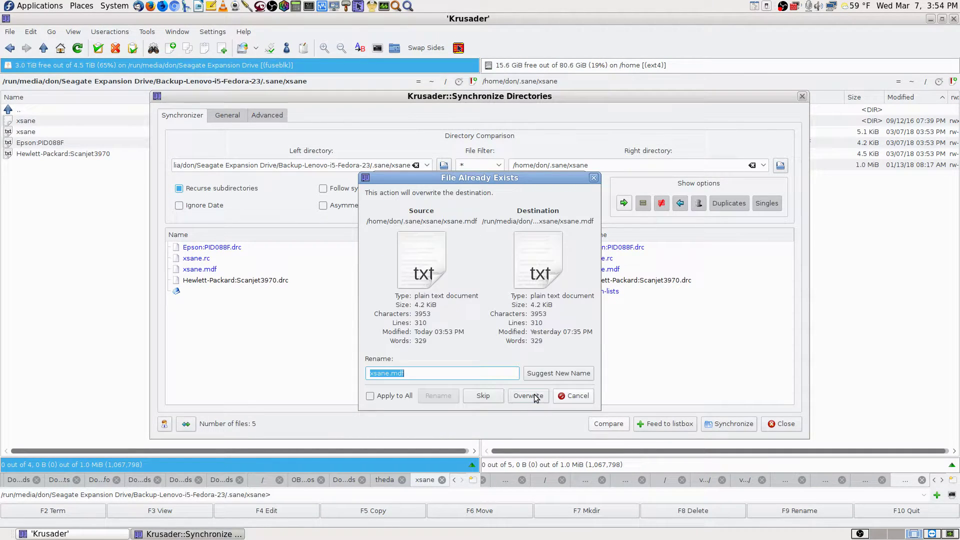
left_click(534, 395)
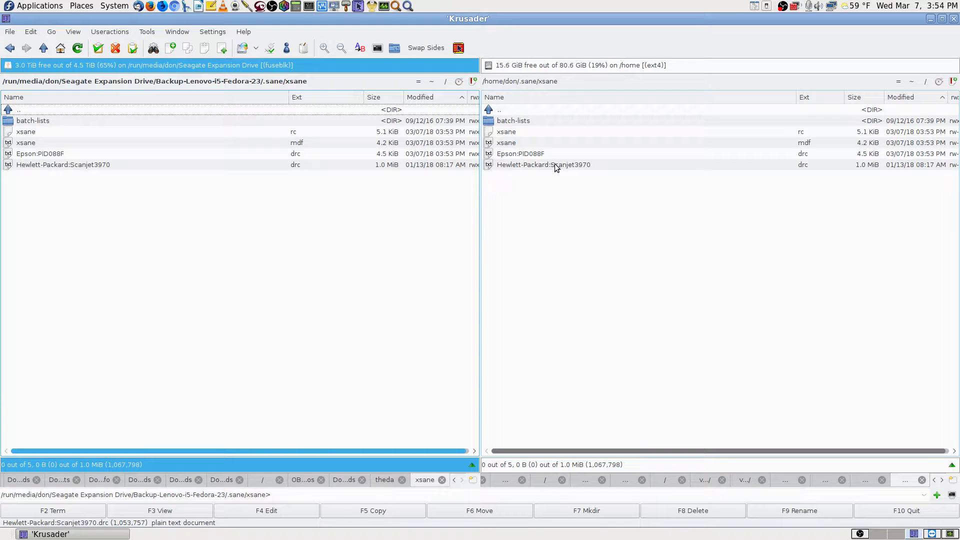
- Re-run the directory comparison to confirm all five xsane items now match
left_click(395, 48)
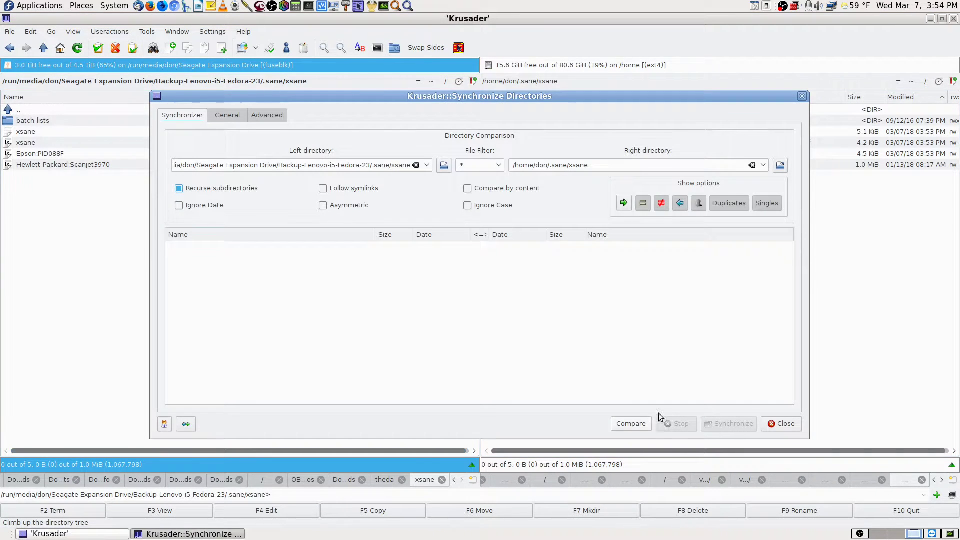
left_click(631, 424)
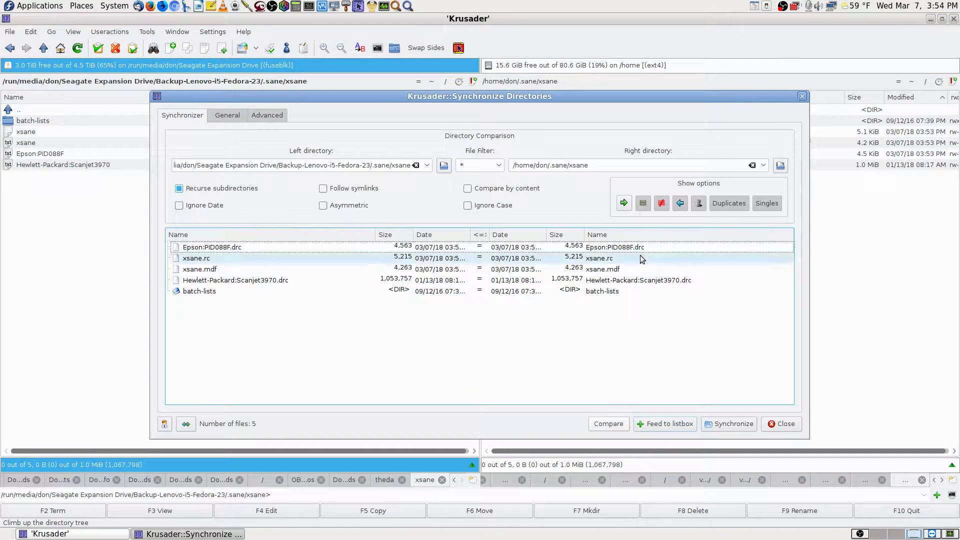
left_click(787, 423)
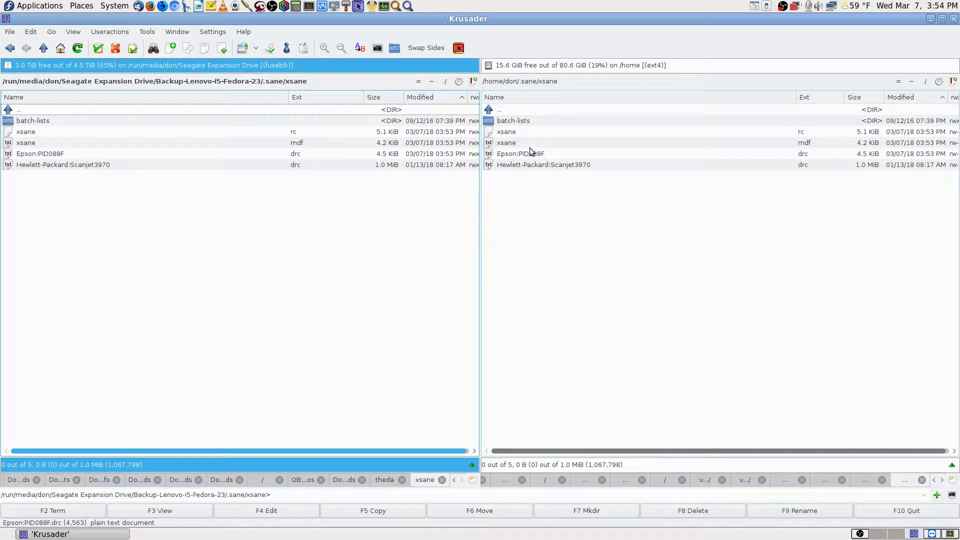
- Point the right panel at ~/Videos/OBS-Studio-Streamed-Videos
left_click(913, 81)
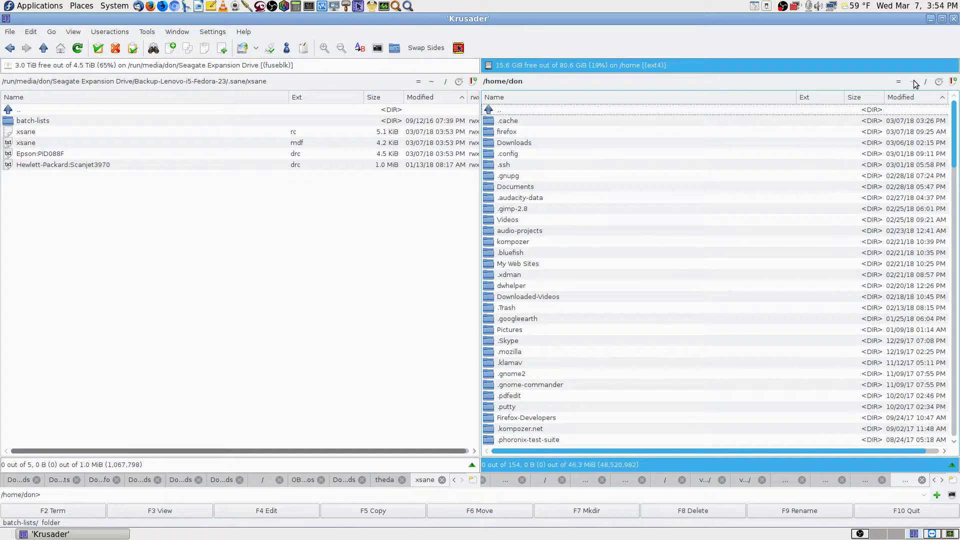
type("vid")
key("Return")
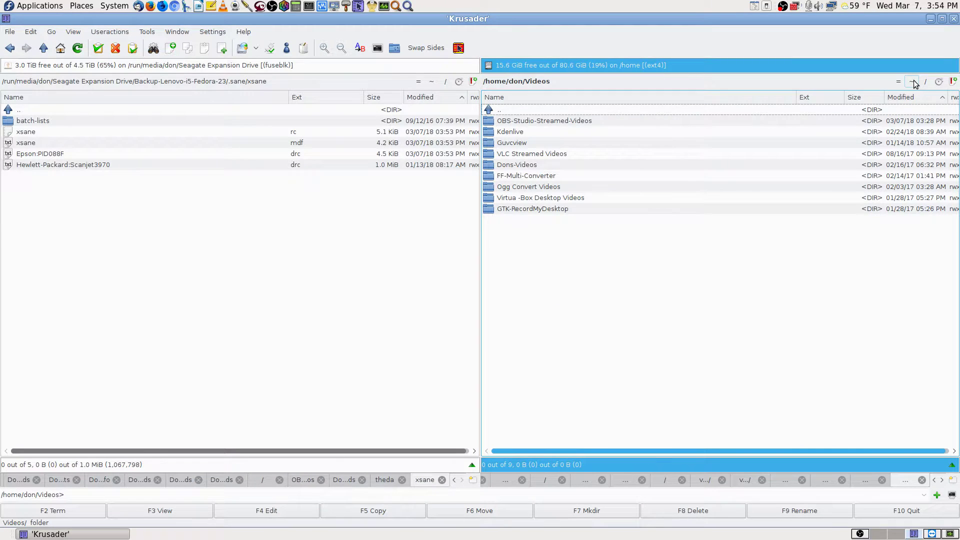
key("Down")
key("Return")
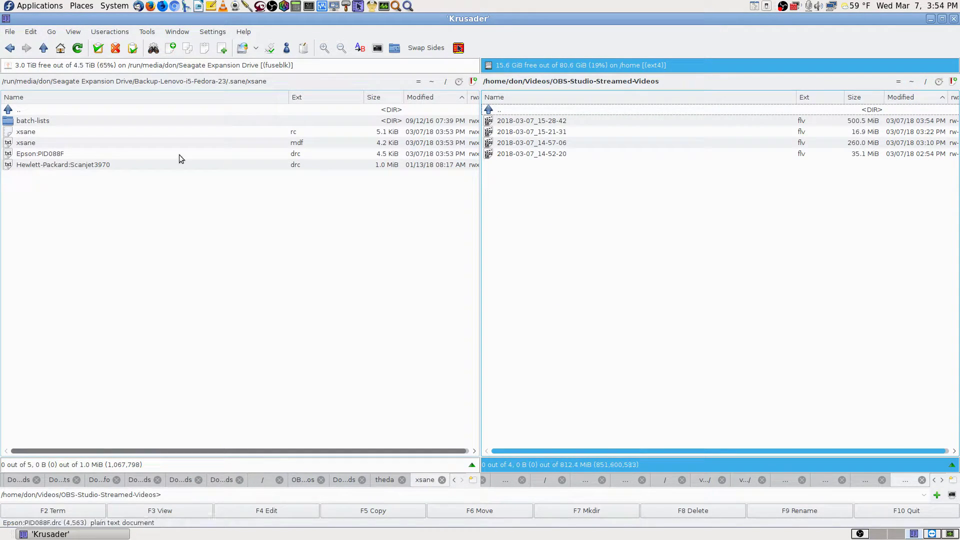
- View the backup Epson:PID088F.drc file contents in the viewer, then close it
left_click(308, 157)
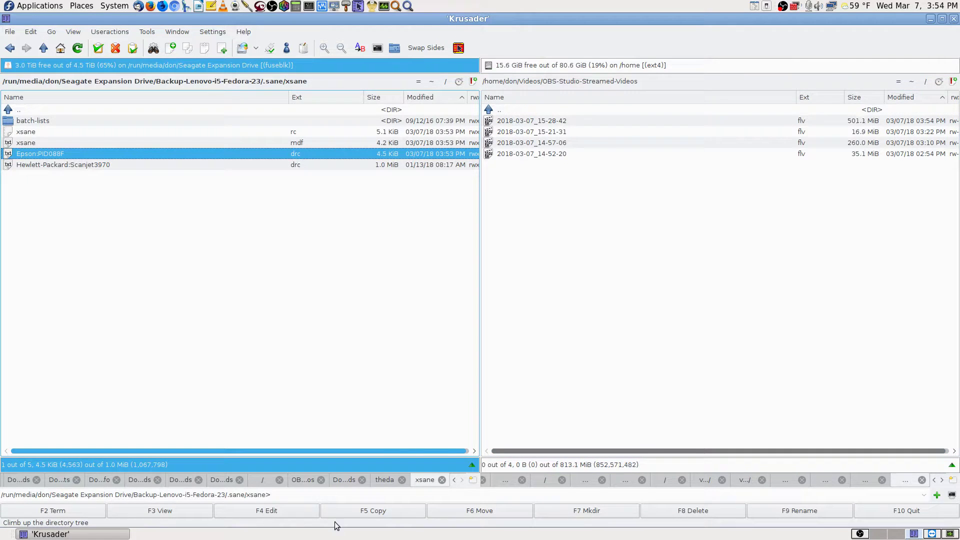
left_click(178, 509)
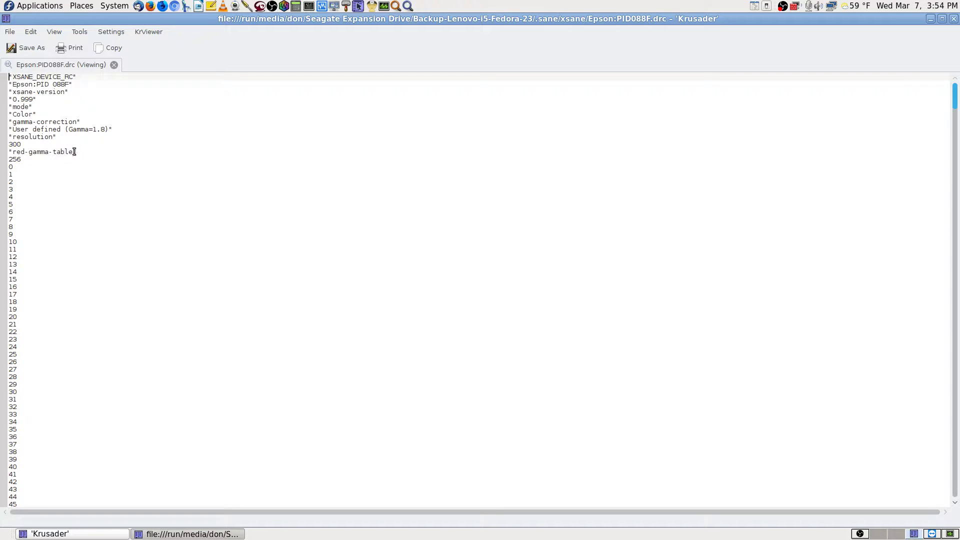
scroll(100, 220, "down", 1)
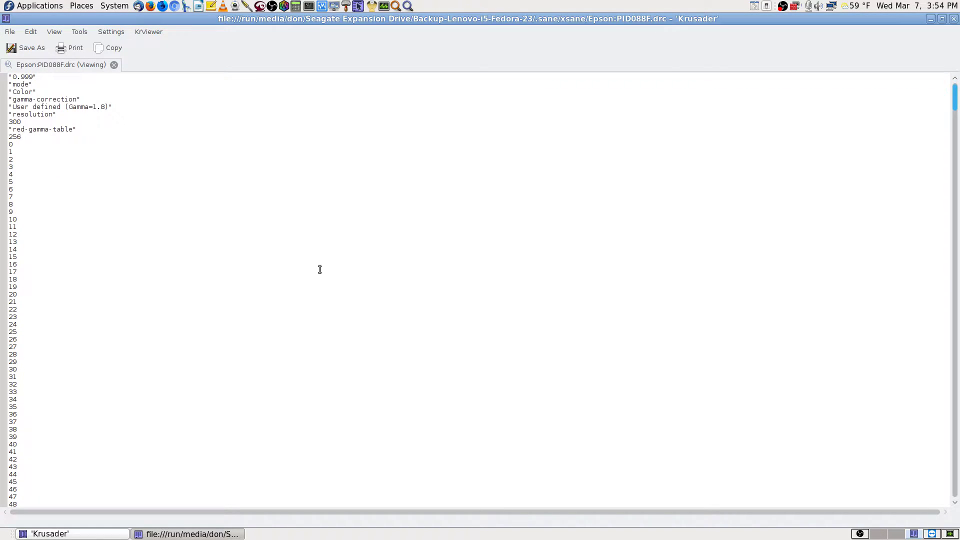
left_click_drag(956, 108, 956, 484)
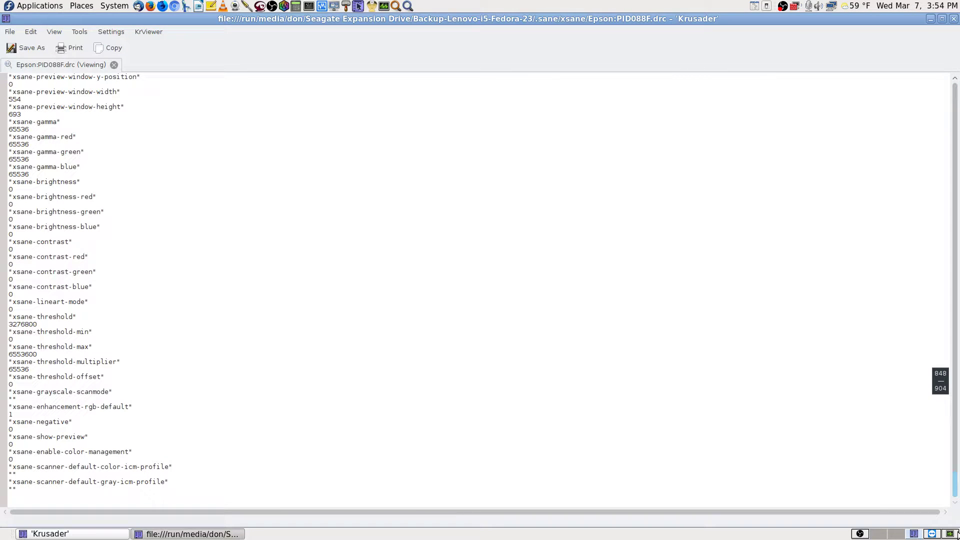
left_click_drag(958, 535, 958, 469)
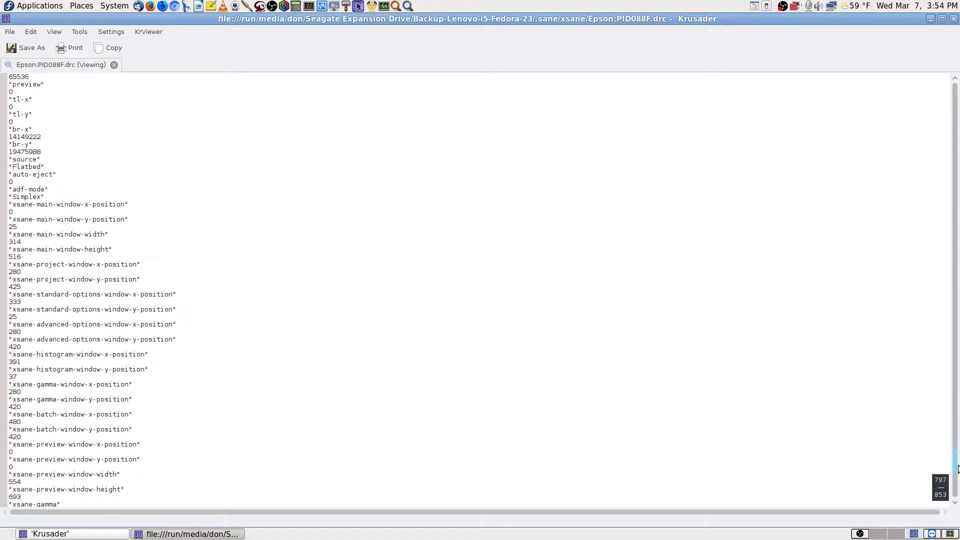
left_click_drag(959, 468, 958, 66)
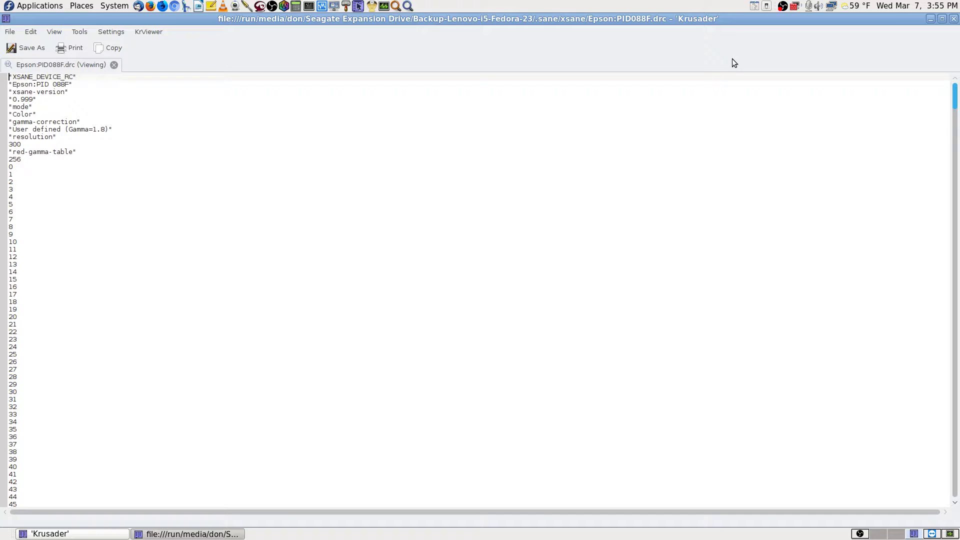
left_click(954, 18)
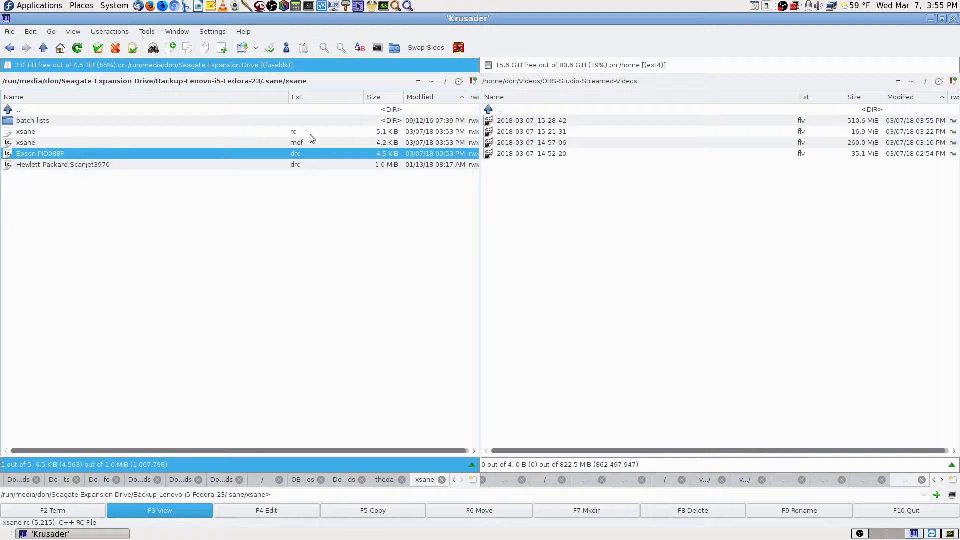
- Switch the left panel to ~/Downloads and bring the TeamViewer remote session forward
left_click(133, 111)
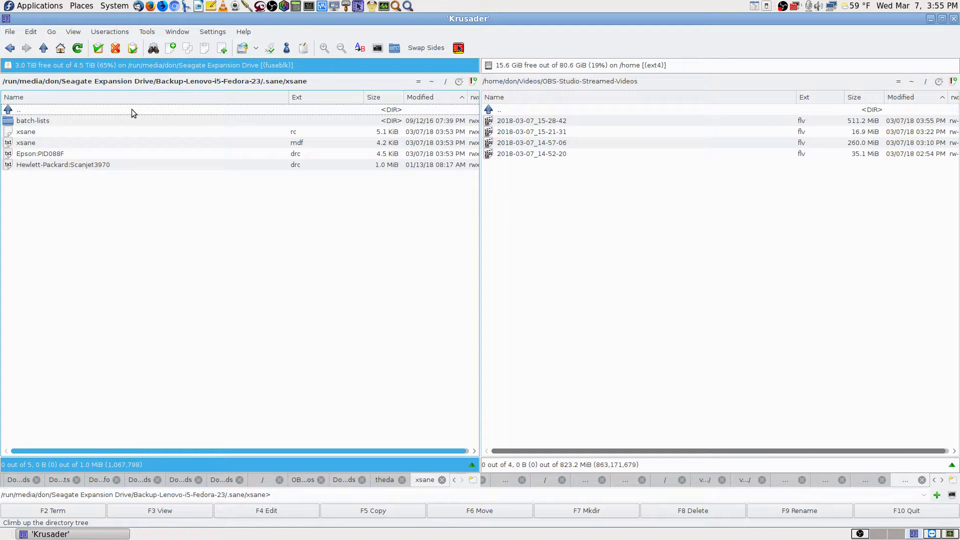
left_click(432, 81)
type("Downloads")
key("Return")
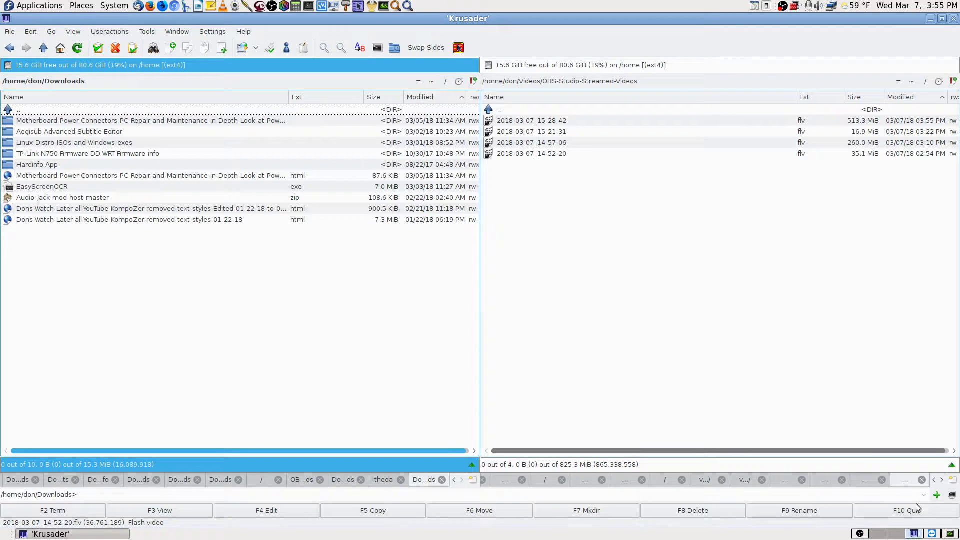
left_click(933, 535)
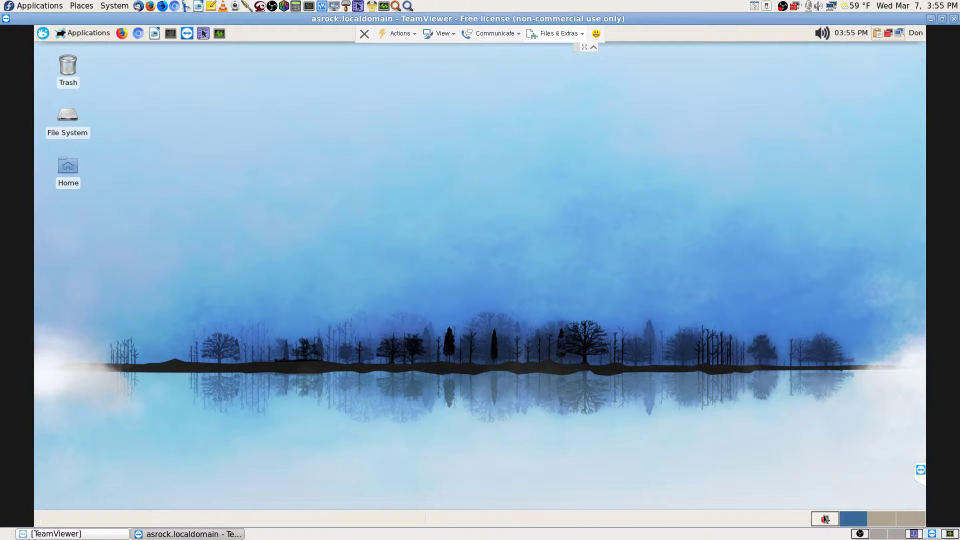
- On remote workspace 3, open the port 6566 terminal-output .odt in LibreOffice
left_click(826, 519)
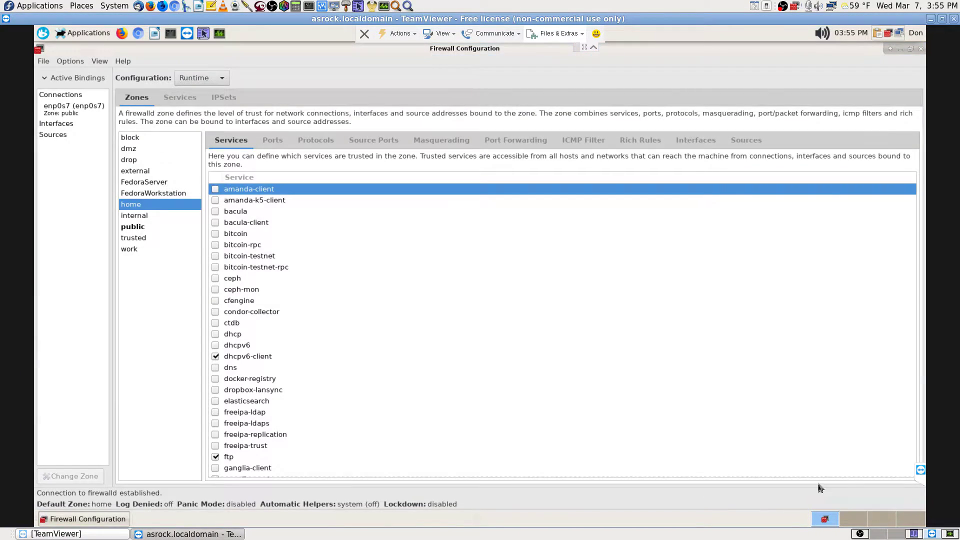
key("ctrl+F3")
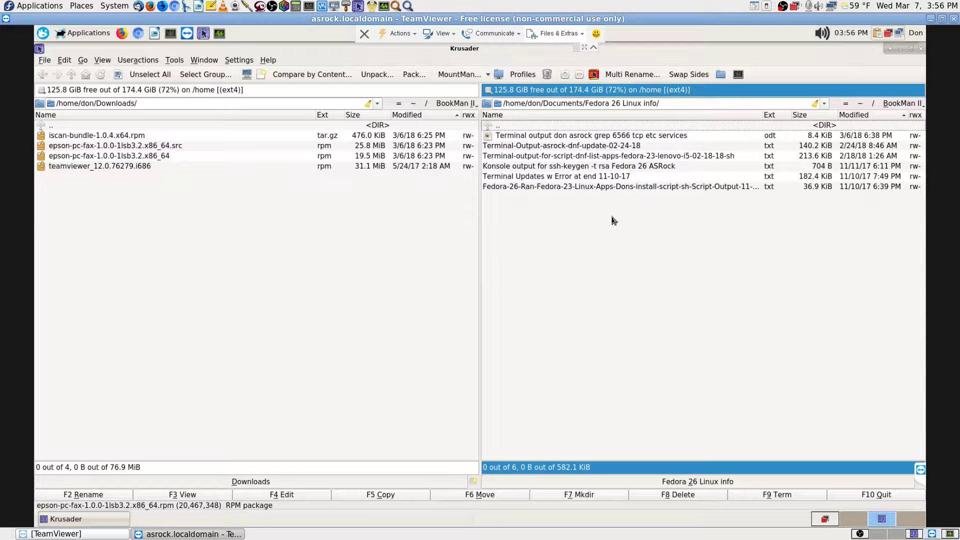
left_click(613, 139)
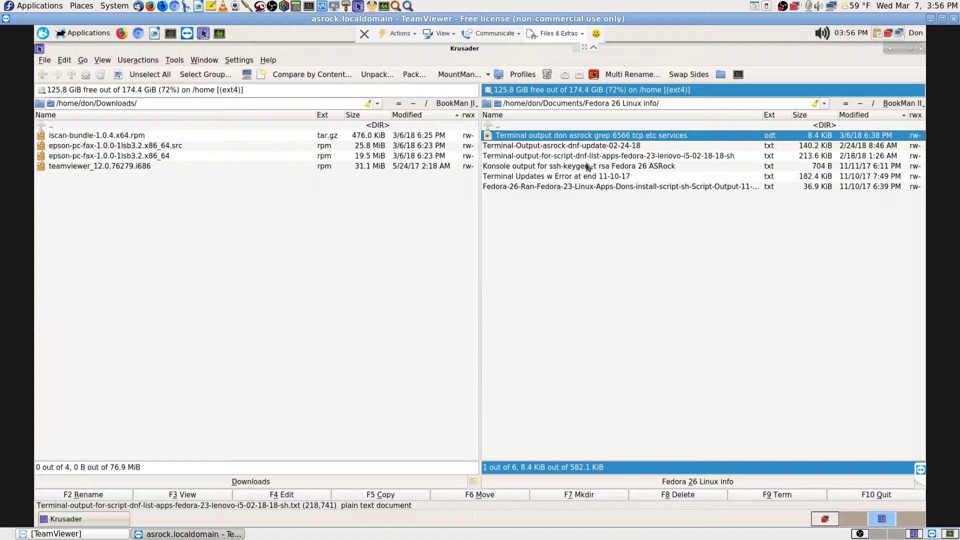
key("Return")
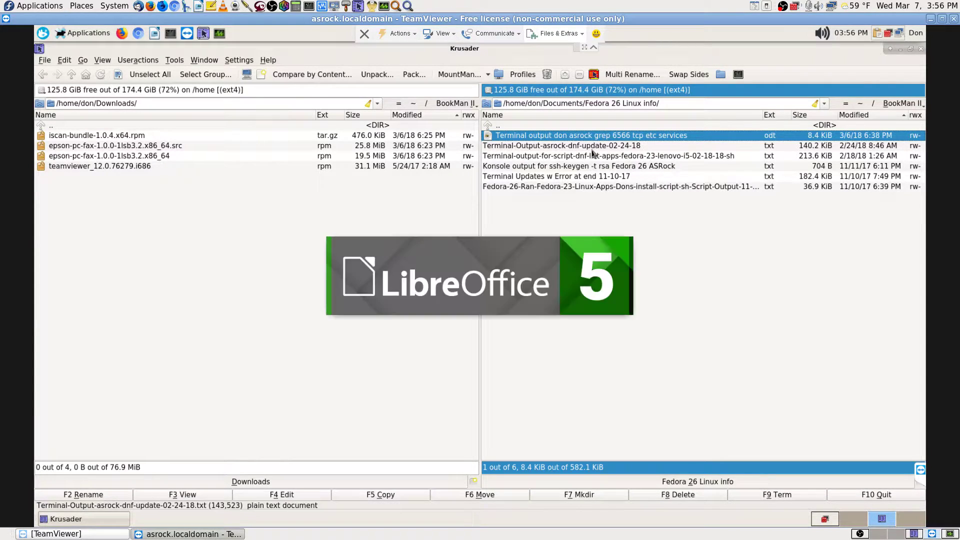
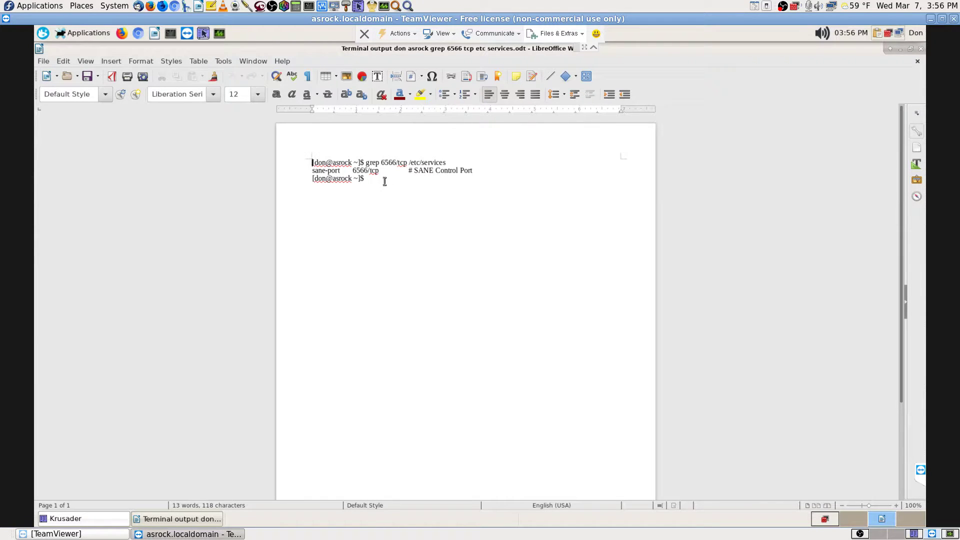
- Print the terminal-output document directly to the Epson WorkForce-645
left_click(129, 81)
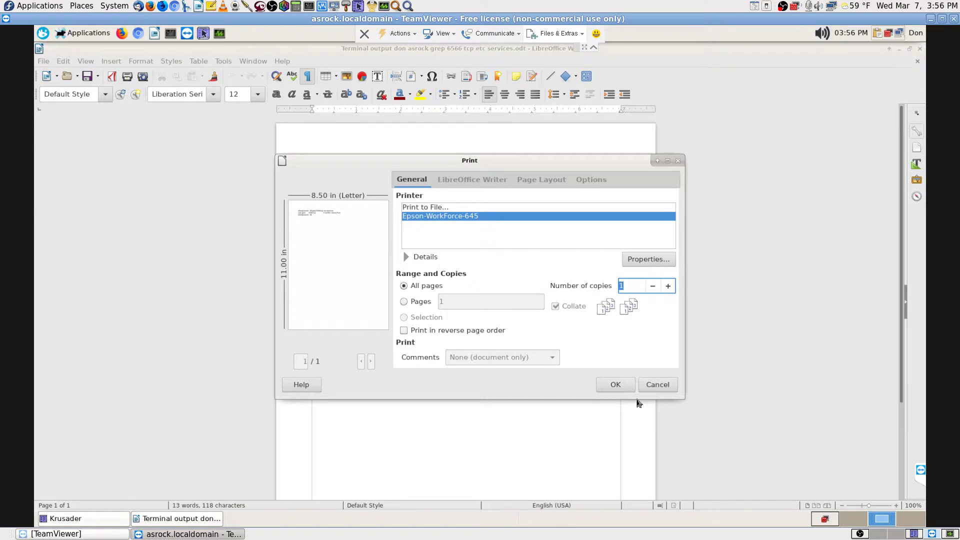
left_click(620, 387)
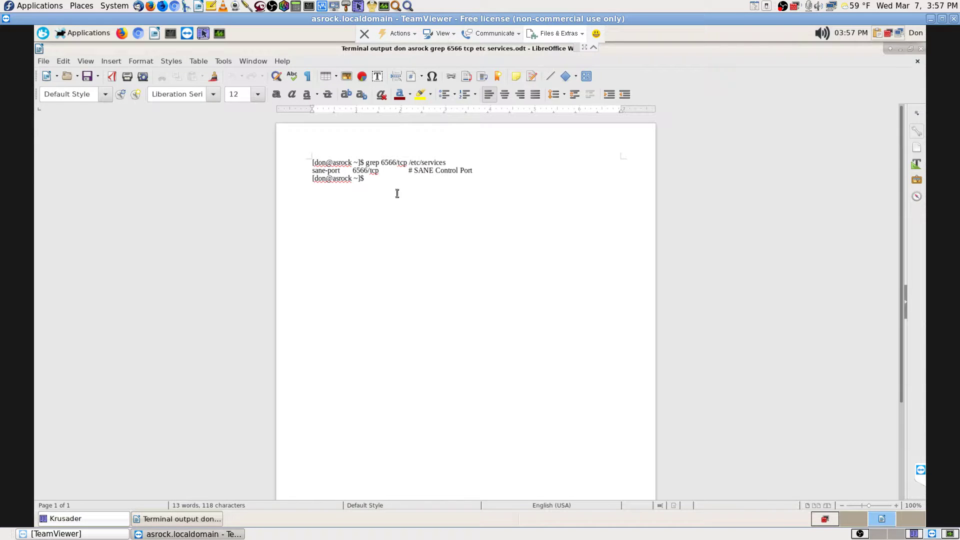
left_click_drag(354, 171, 370, 171)
left_click(355, 171)
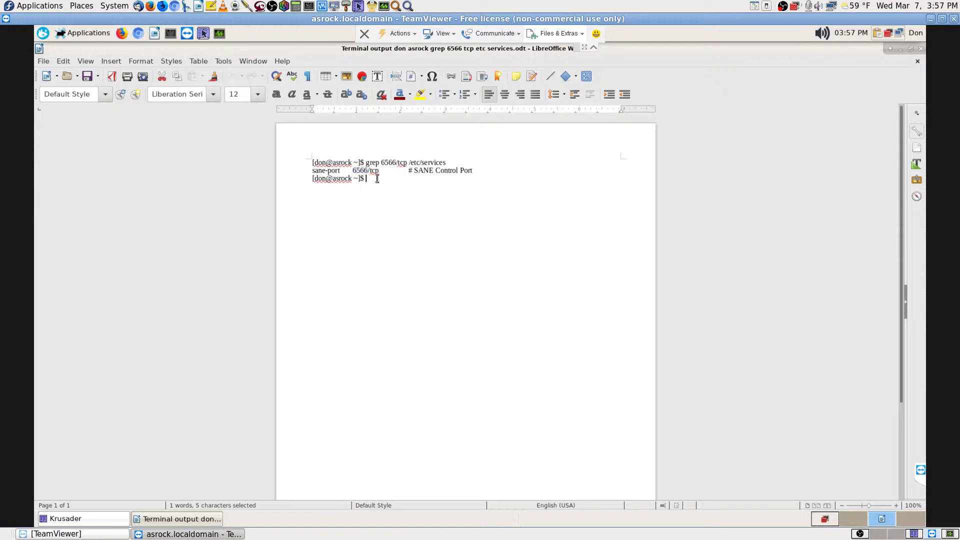
left_click_drag(355, 171, 367, 171)
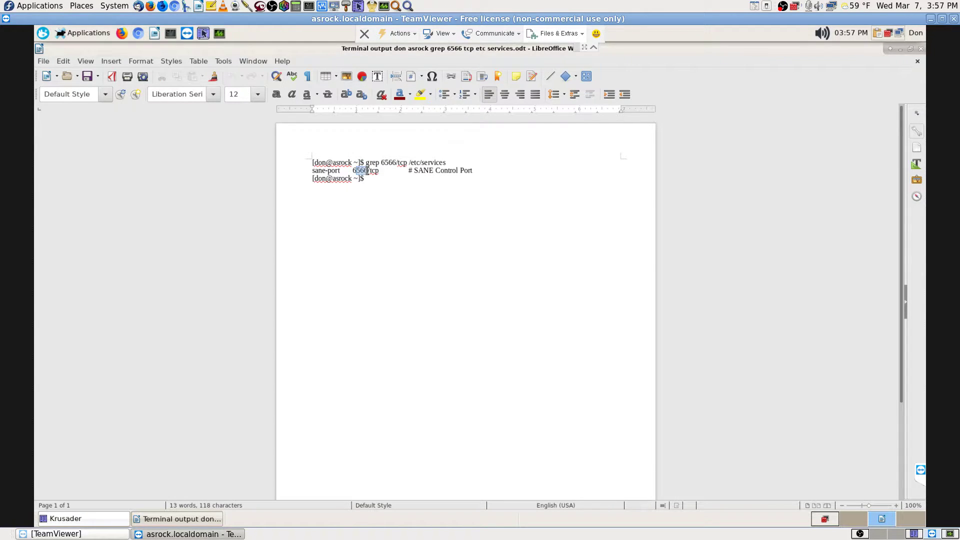
key("Left")
- Enlarge all the document's text to font size 16 and save it
key("ctrl+a")
left_click(258, 94)
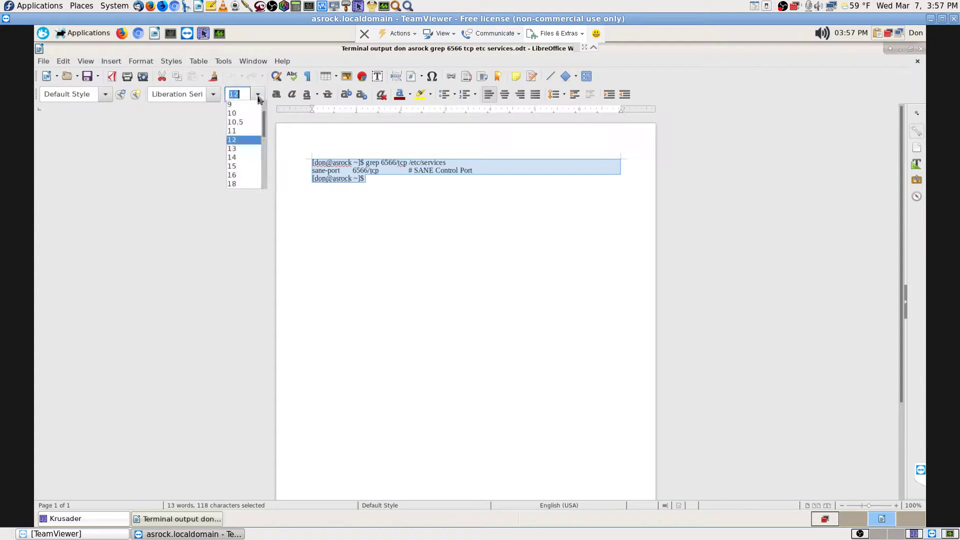
left_click(240, 175)
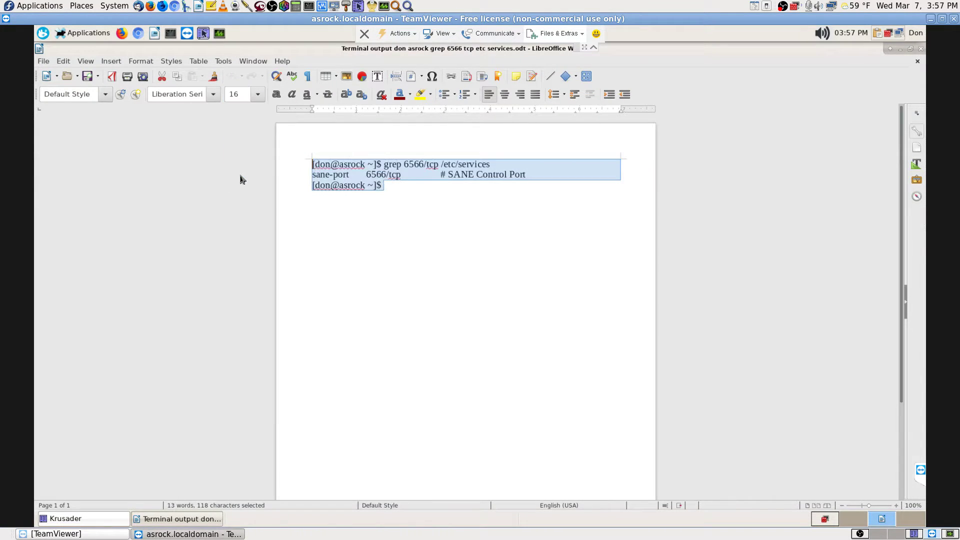
left_click(440, 234)
left_click(88, 82)
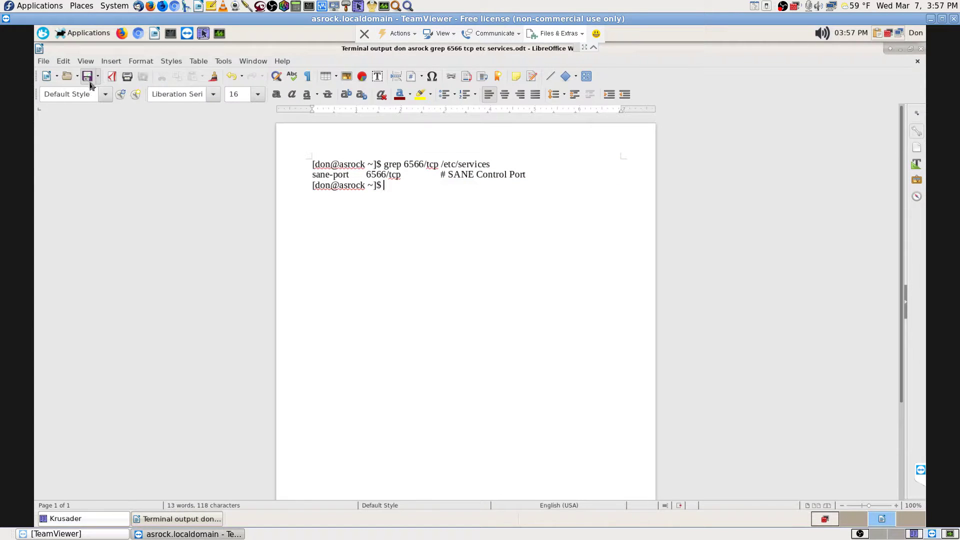
- Copy the port number 6566 from the grep command line
left_click_drag(423, 161, 404, 162)
right_click(409, 165)
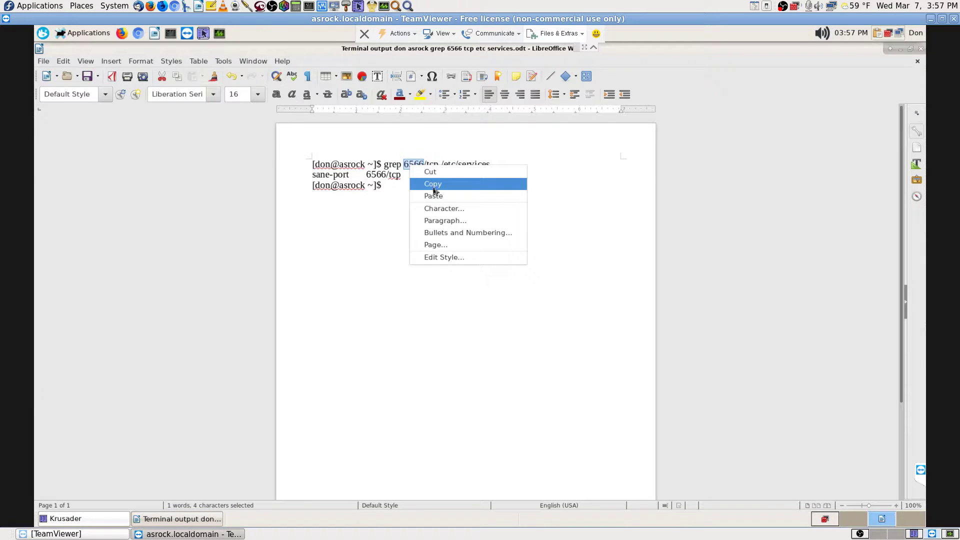
left_click(434, 190)
left_click(518, 230)
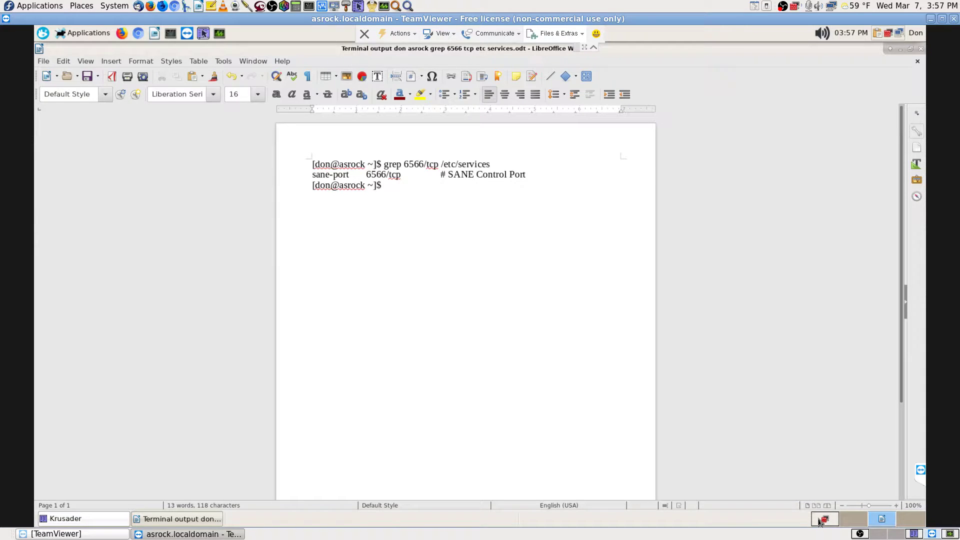
- In Firewall Configuration, locate the sane service entry in the home zone's services list
left_click(824, 520)
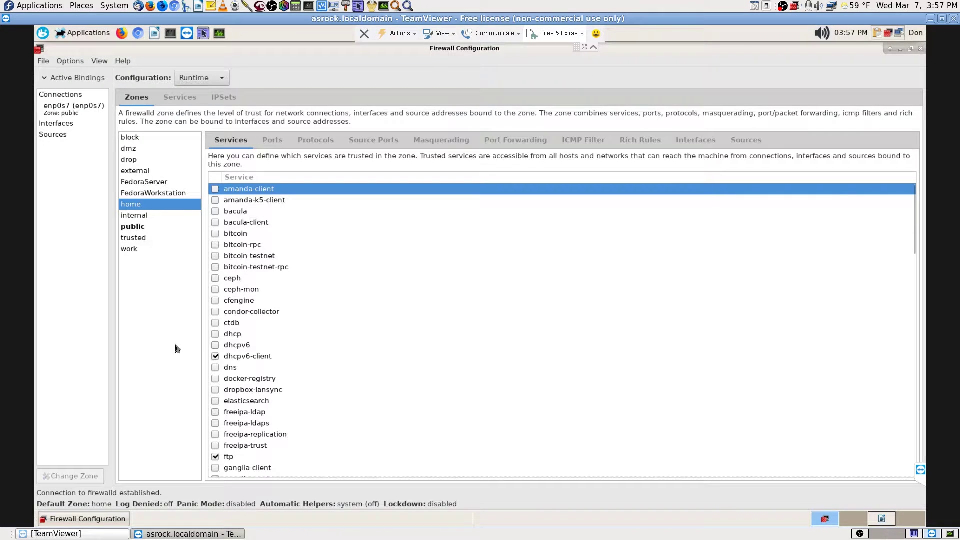
scroll(296, 421, "down", 8)
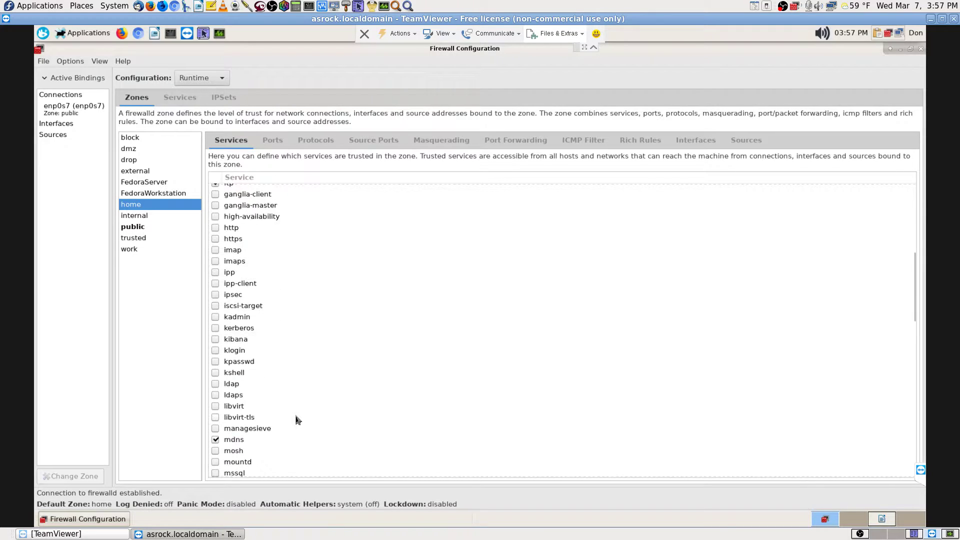
scroll(296, 420, "down", 8)
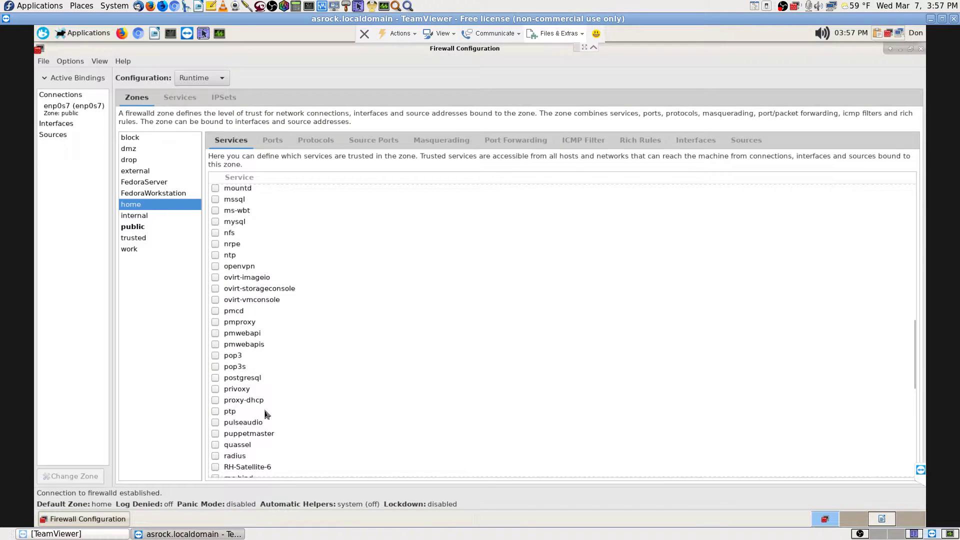
scroll(267, 414, "down", 3)
scroll(266, 414, "down", 2)
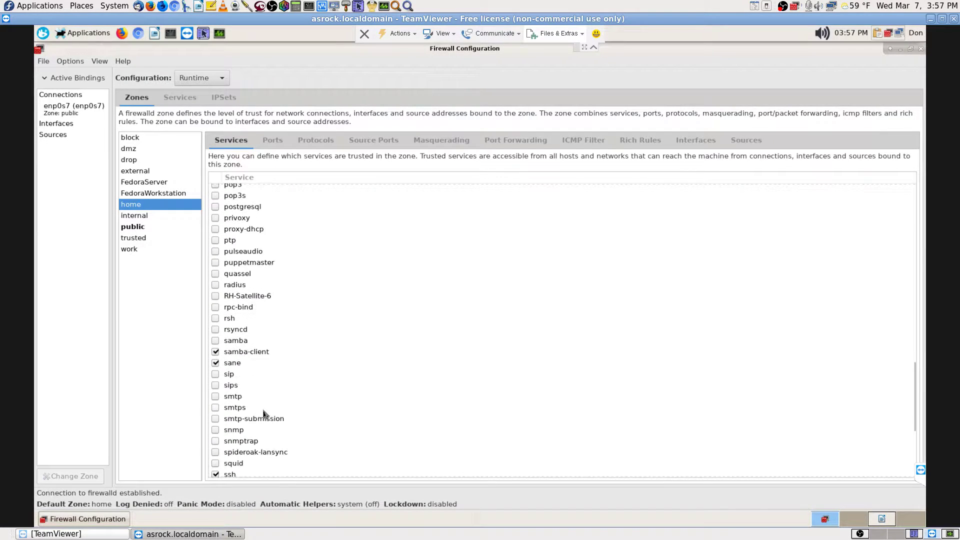
left_click(238, 370)
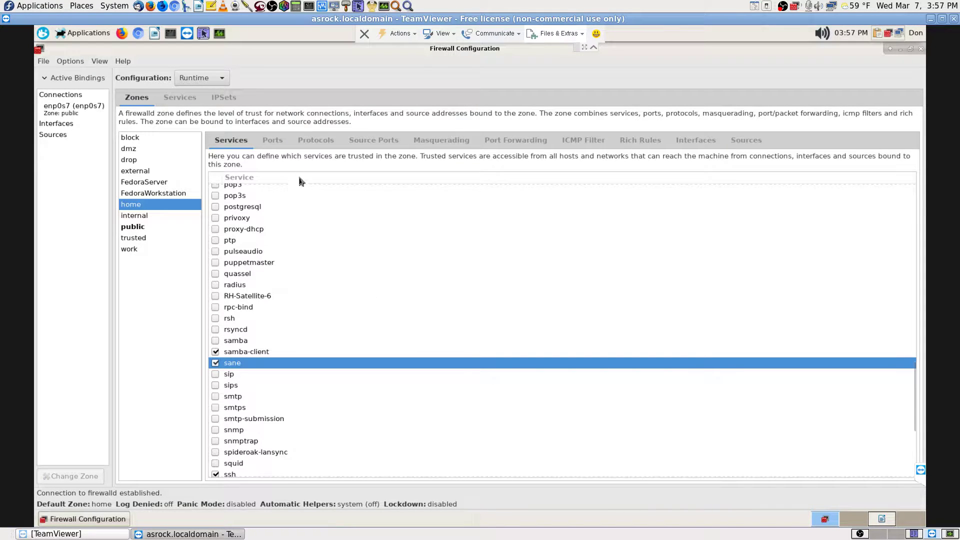
- Add port 6566 over tcp to the home zone, authenticating with the administrator password
left_click(273, 140)
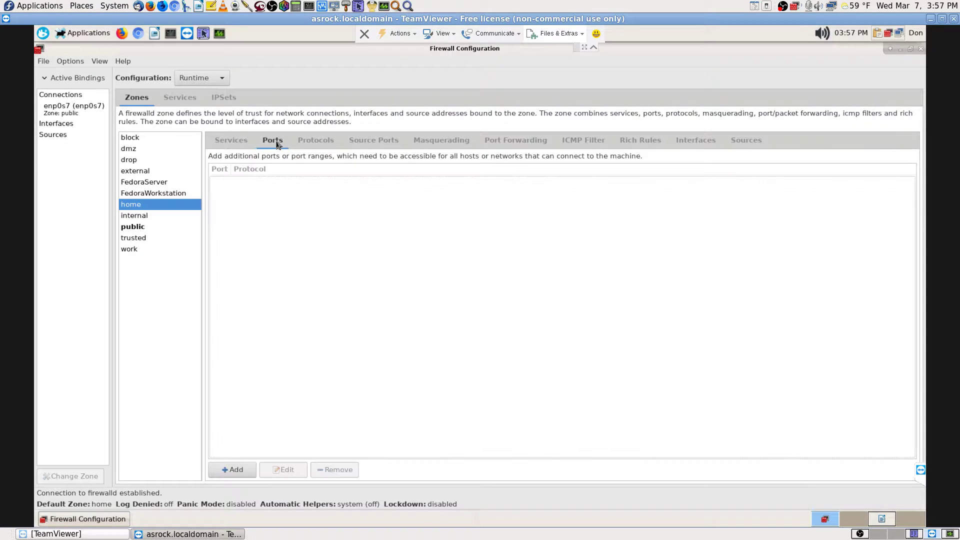
left_click(251, 474)
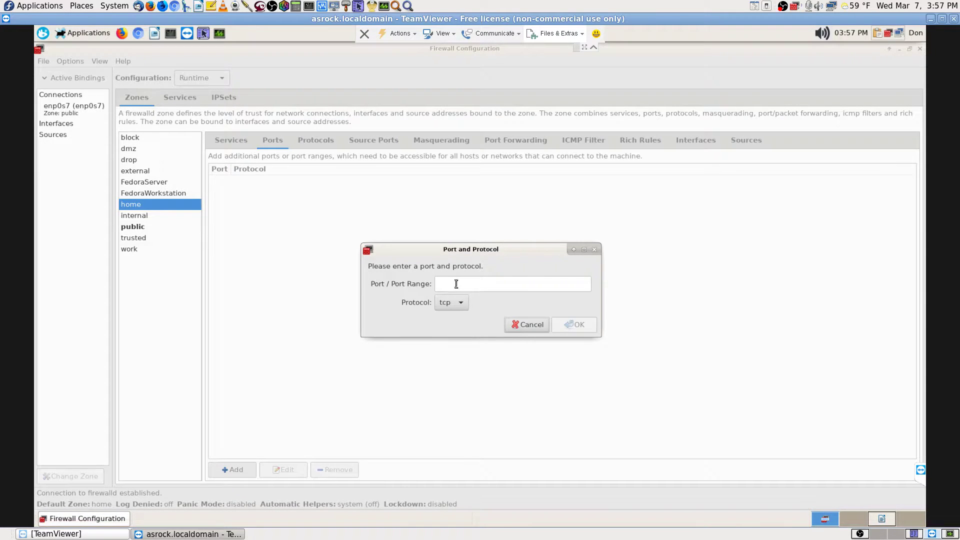
right_click(456, 284)
left_click(490, 316)
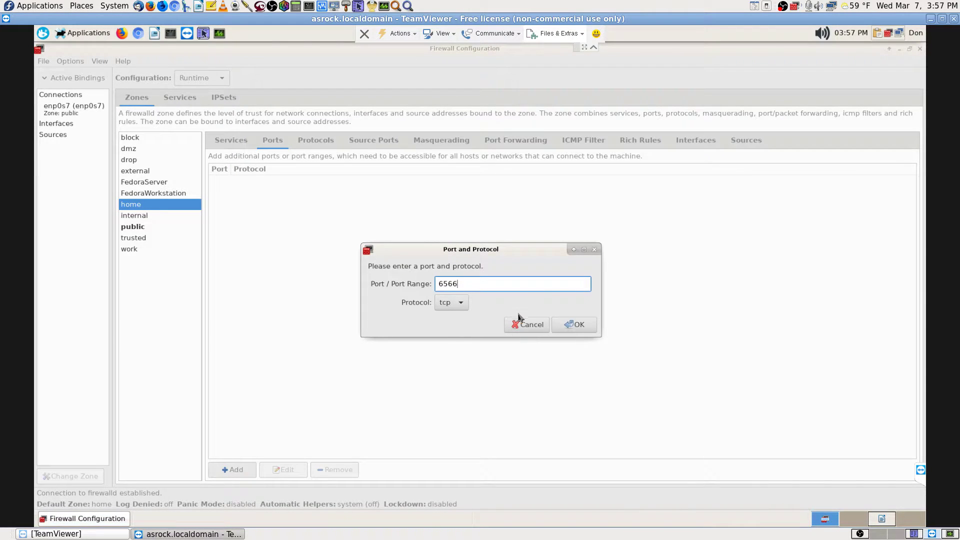
left_click(573, 325)
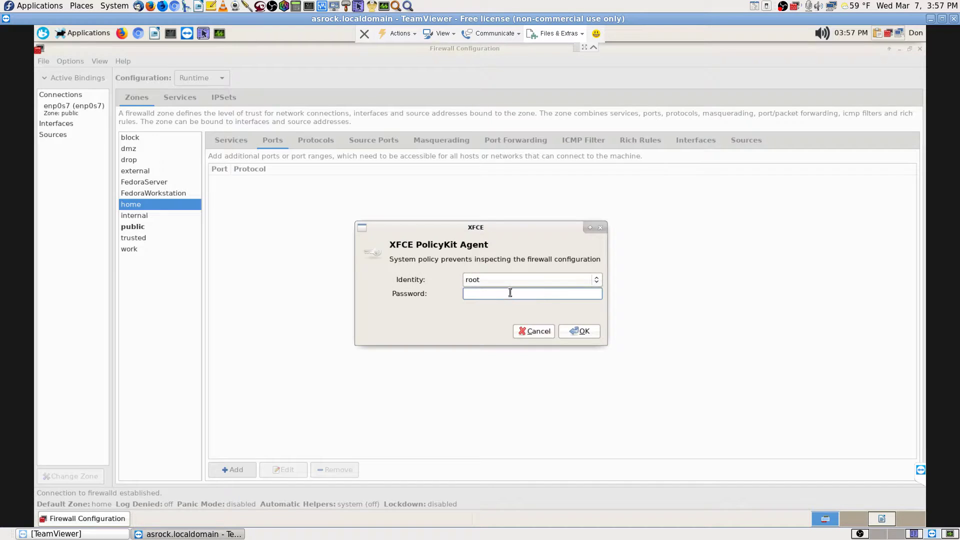
type("•••••••••")
key("Return")
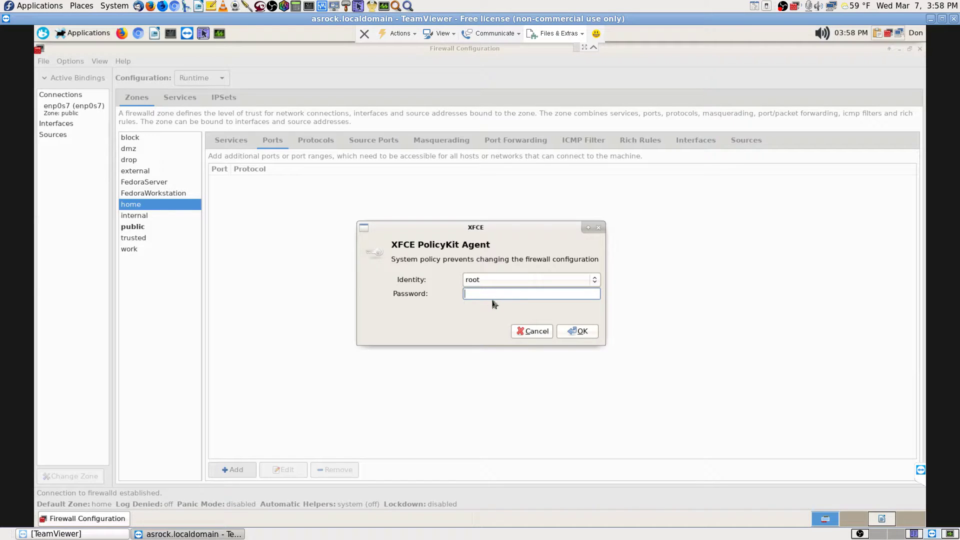
type("•••••••••••")
key("Return")
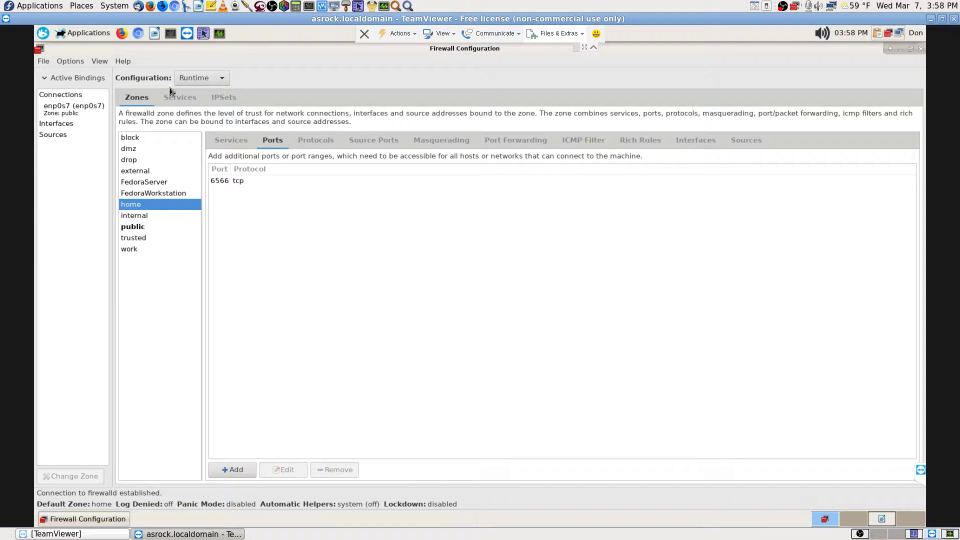
- Make the runtime firewall settings permanent and return to the Writer workspace
left_click(73, 62)
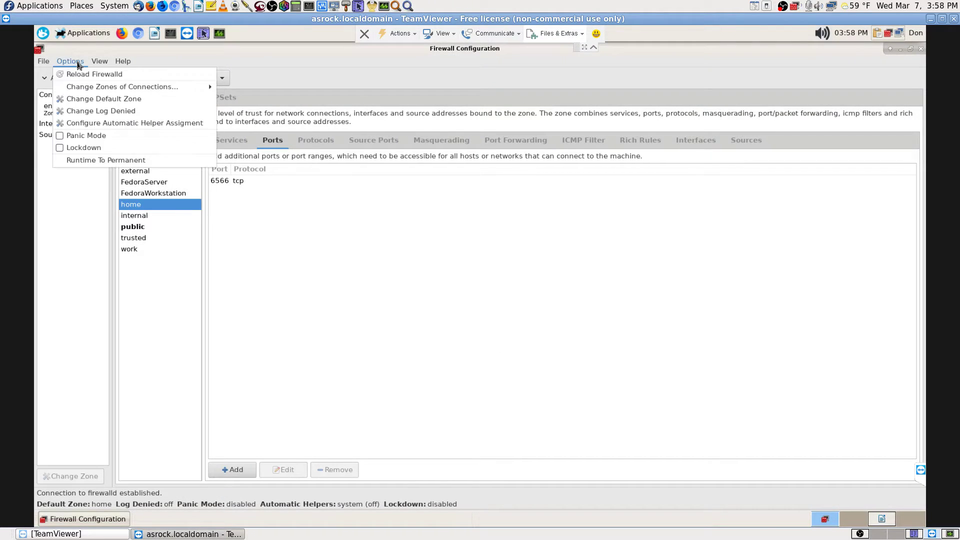
left_click(98, 161)
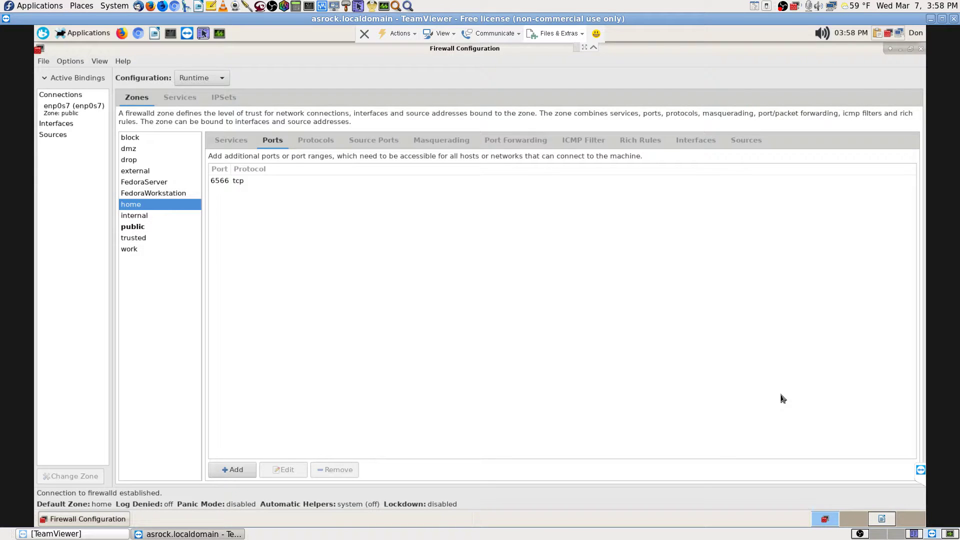
left_click(883, 521)
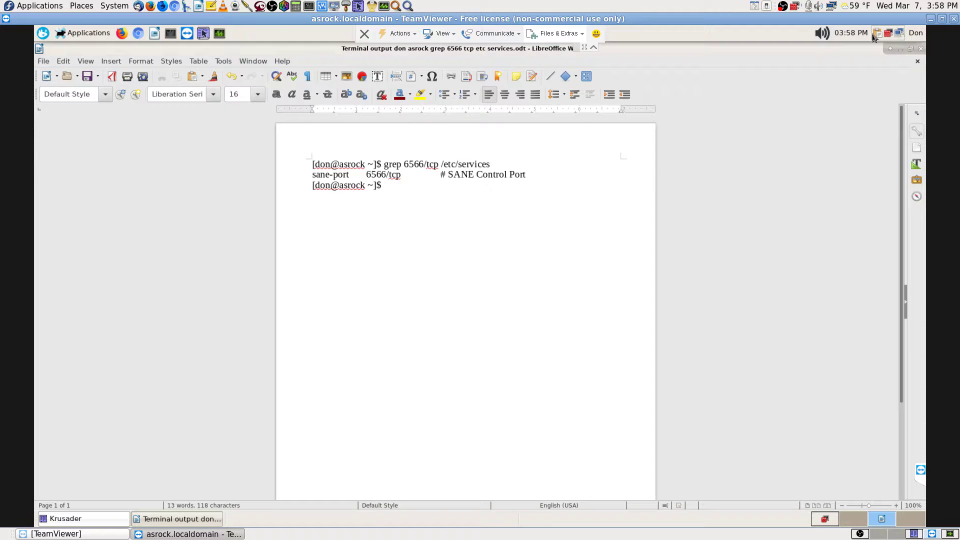
- Launch XSane by searching 'scan', dismiss its no-devices message, and return to the local desktop
left_click(854, 519)
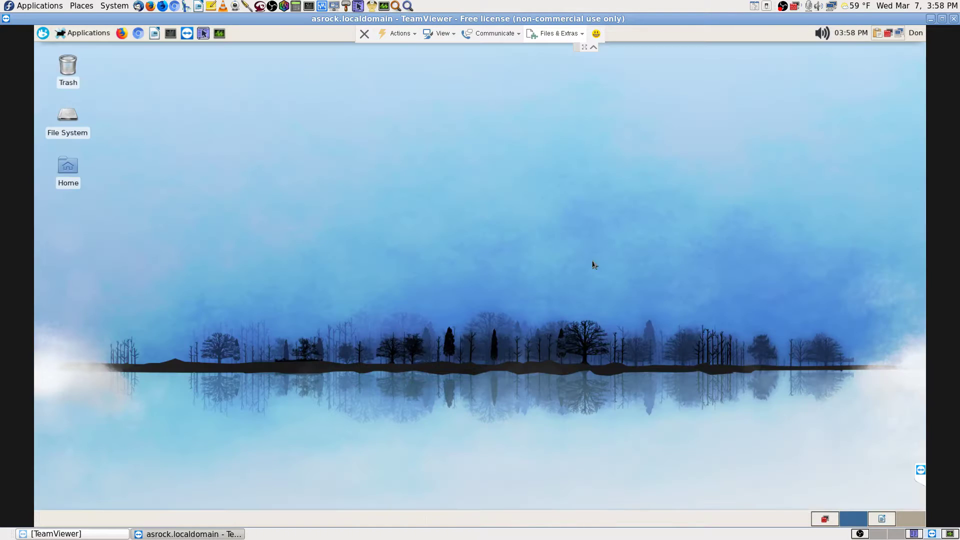
left_click(45, 33)
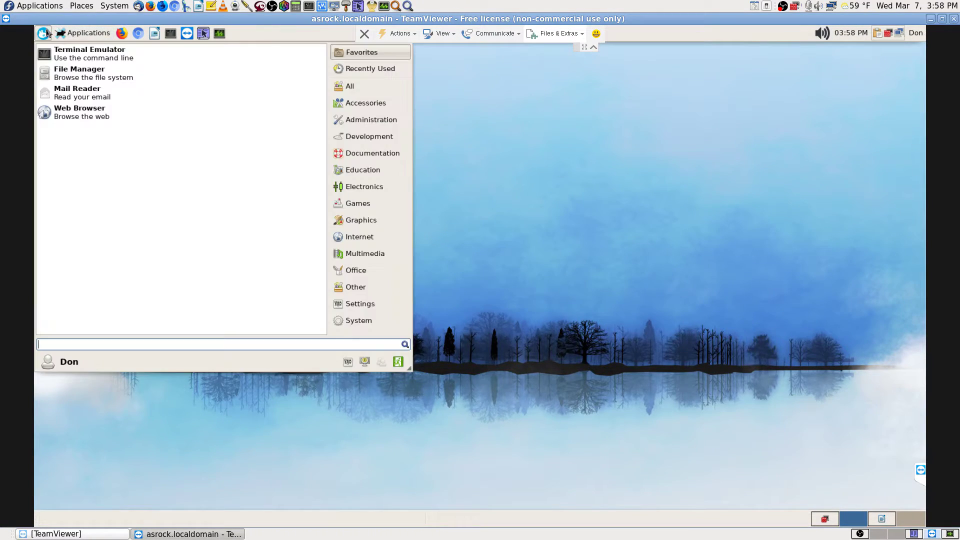
type("printer")
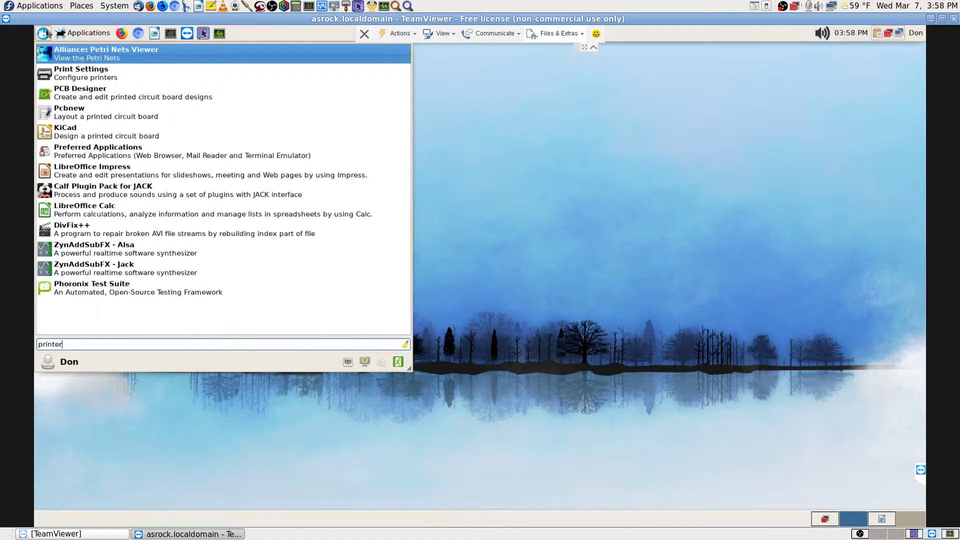
key("Escape")
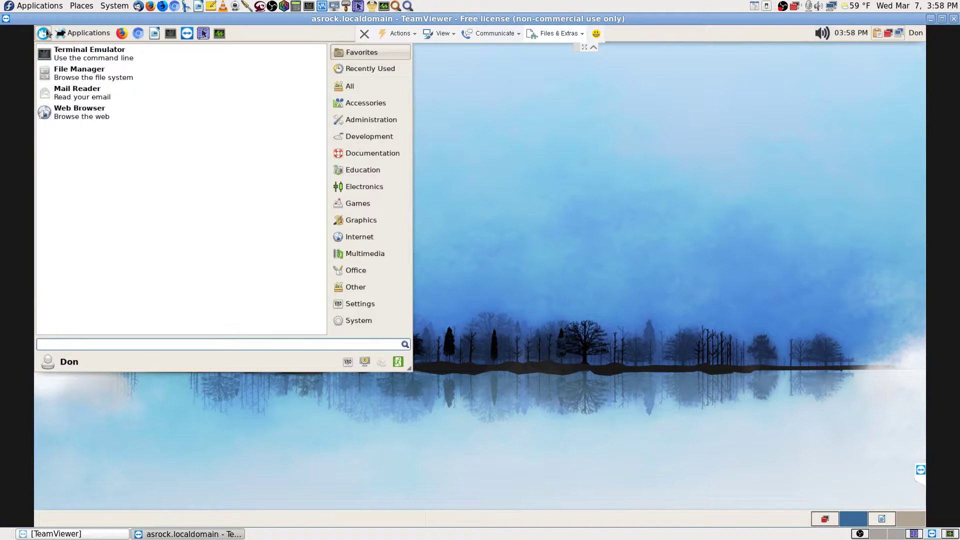
type("scan")
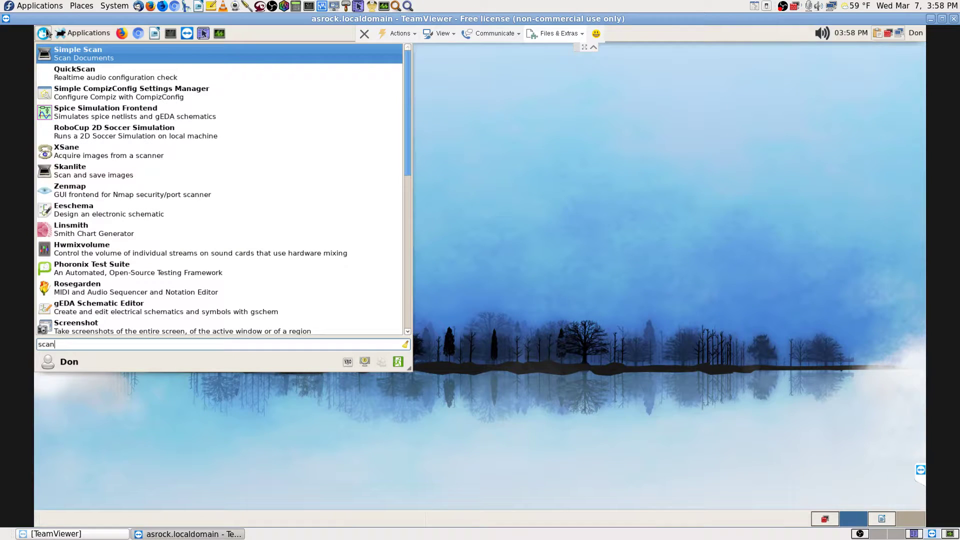
key("Down")
key("Down")
key("Down")
key("Down")
key("Down")
key("Return")
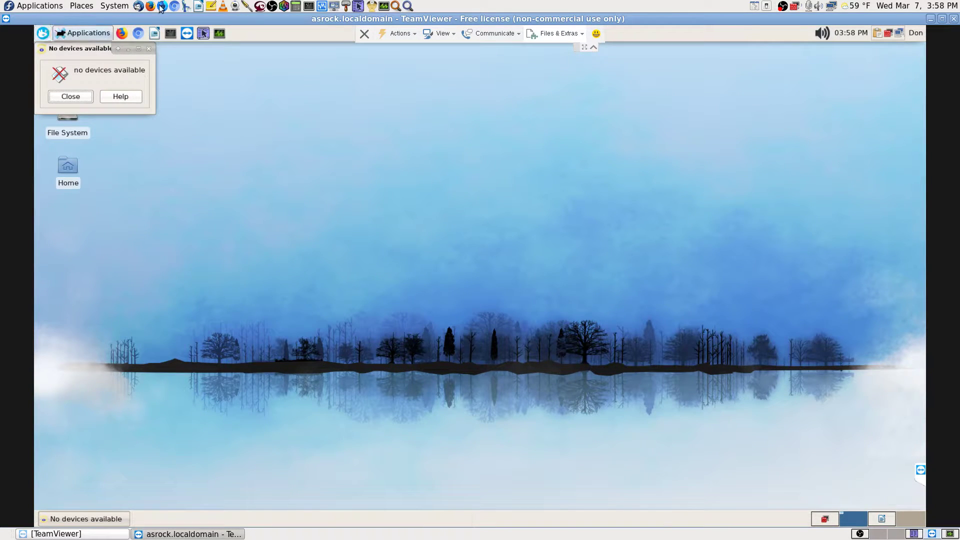
left_click(89, 98)
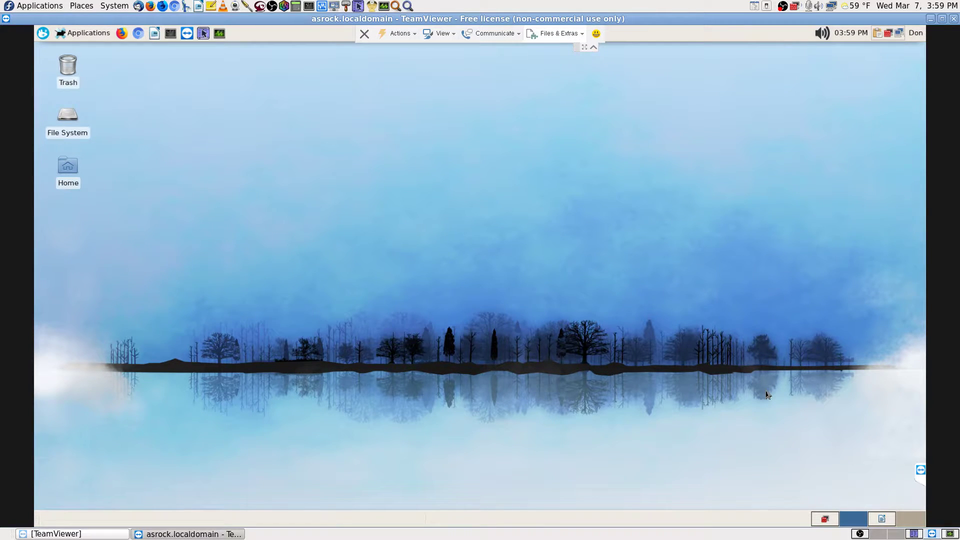
left_click(899, 534)
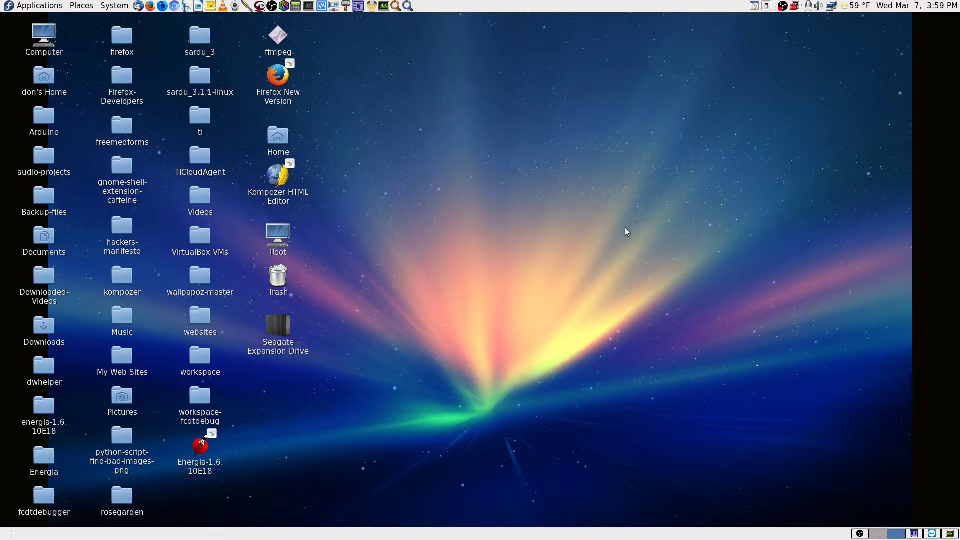
- Launch the Firewall app via an 'firew' search, authenticate as root, and maximize its window
left_click(408, 6)
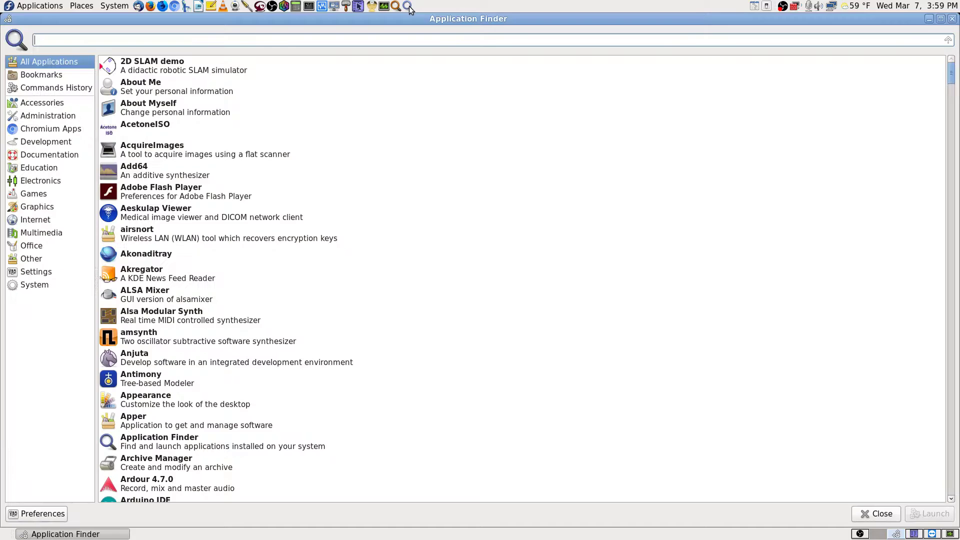
type("firewall")
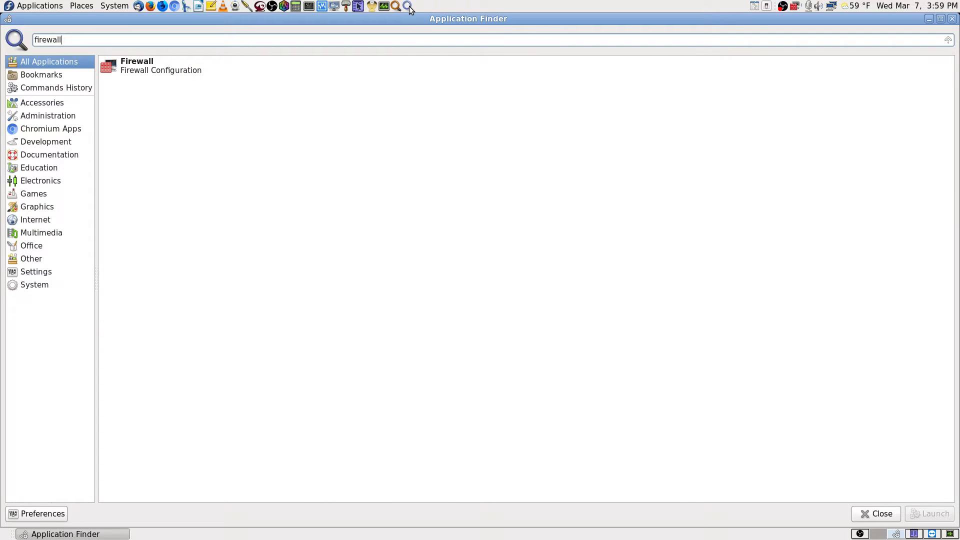
key("Return")
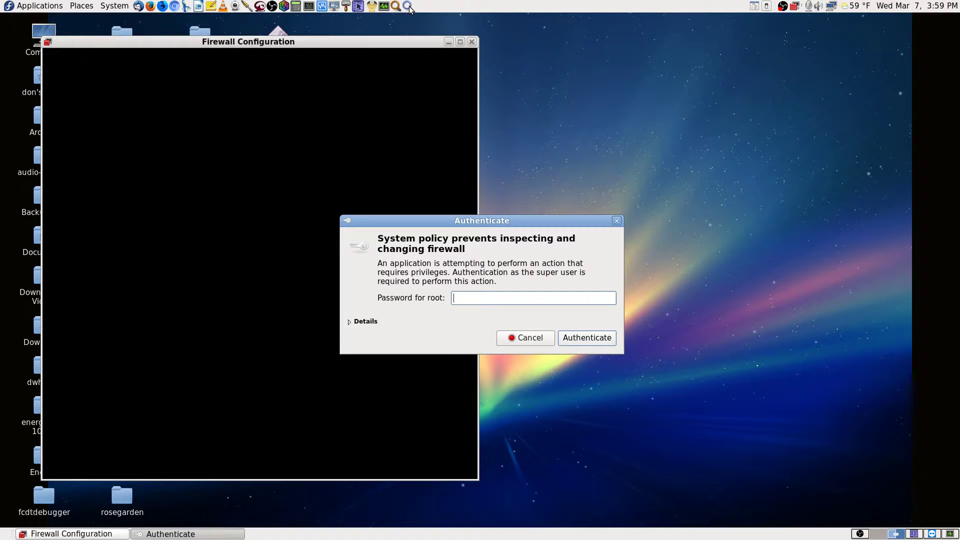
type("••••••••")
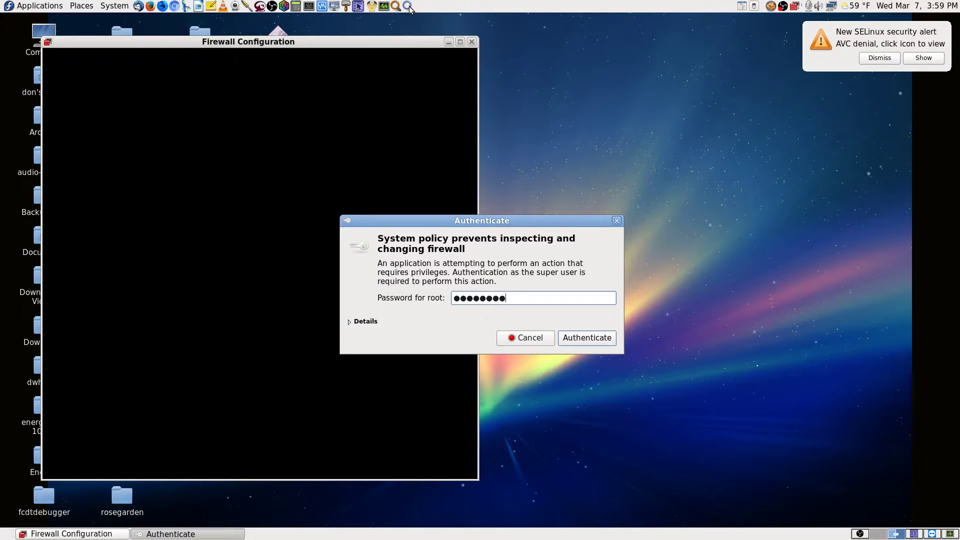
type("••••••••")
key("Return")
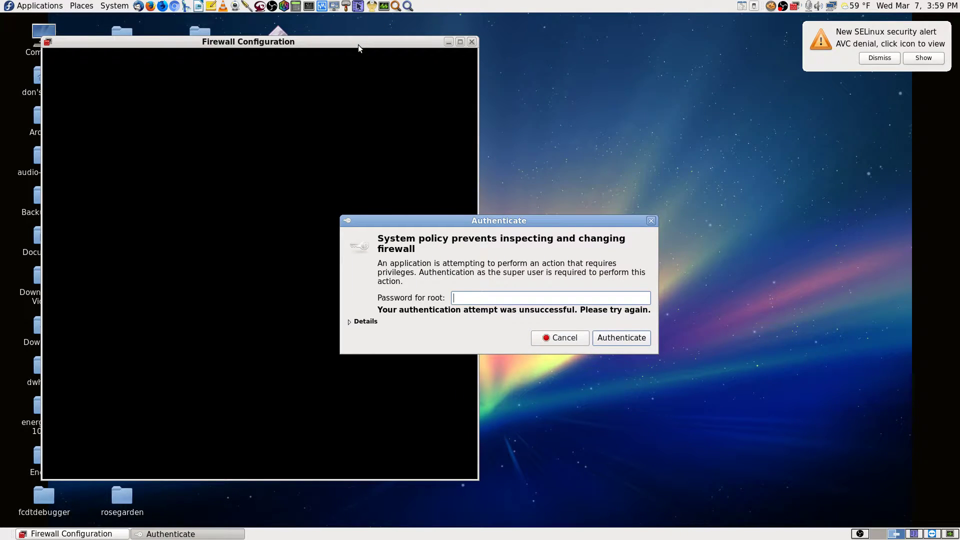
type("••••")
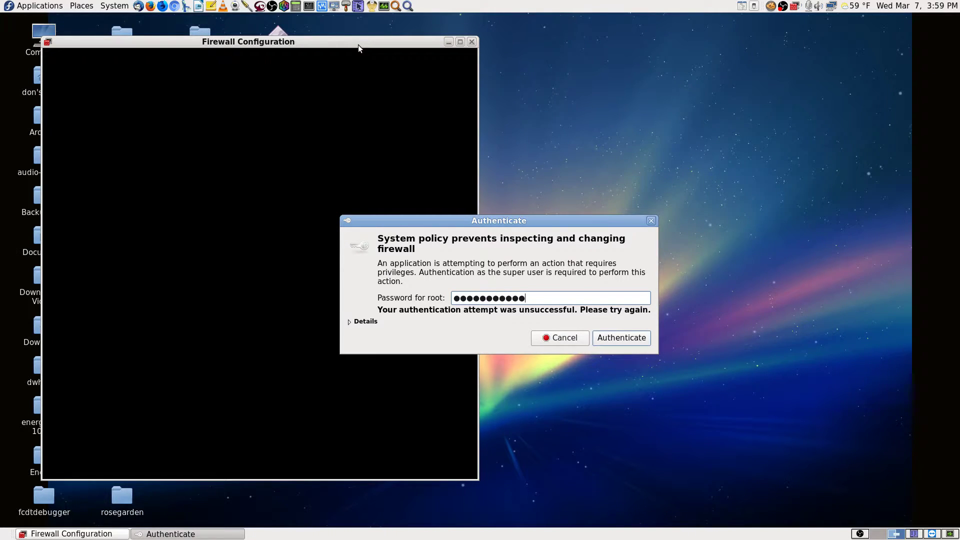
type("•••••••••••")
key("Return")
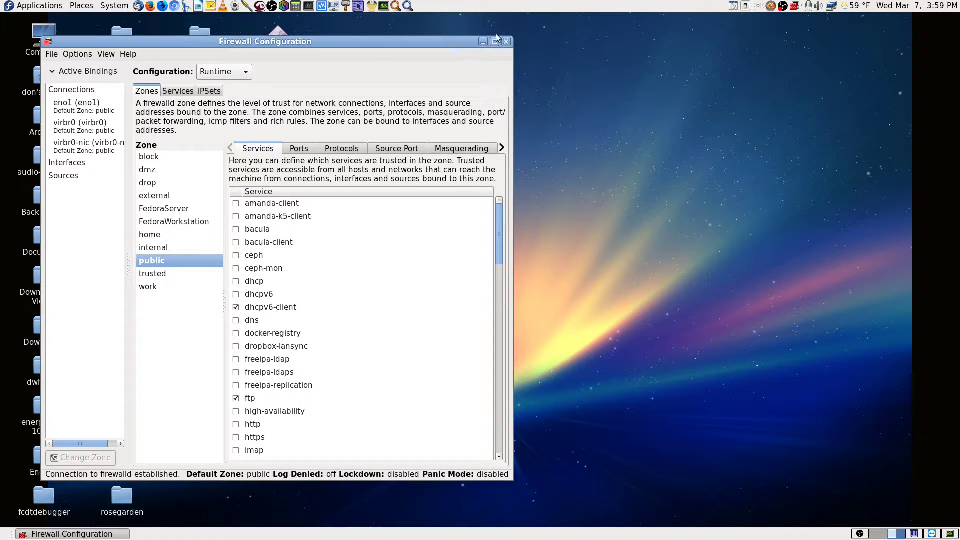
left_click(495, 39)
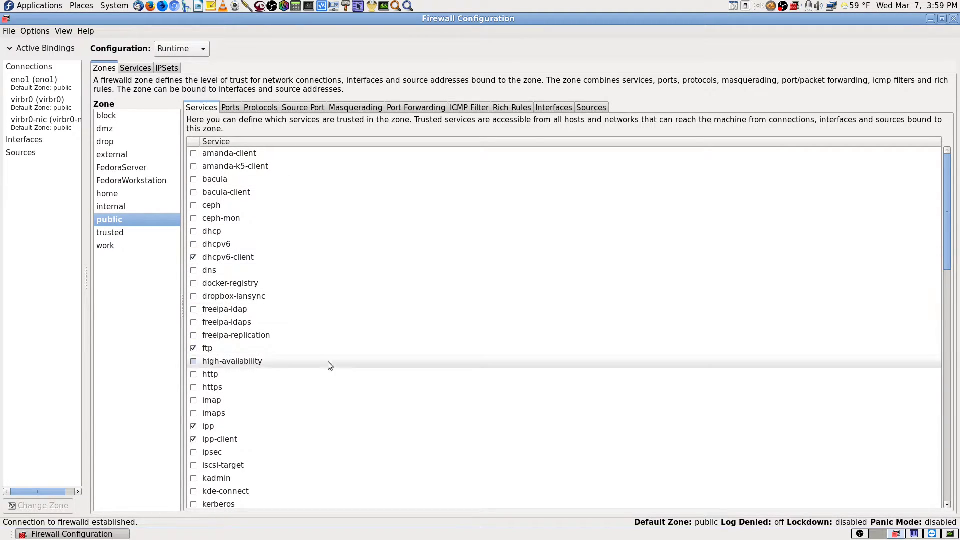
- Scroll through the public zone's trusted services, then view its open ports
scroll(346, 297, "down", 3)
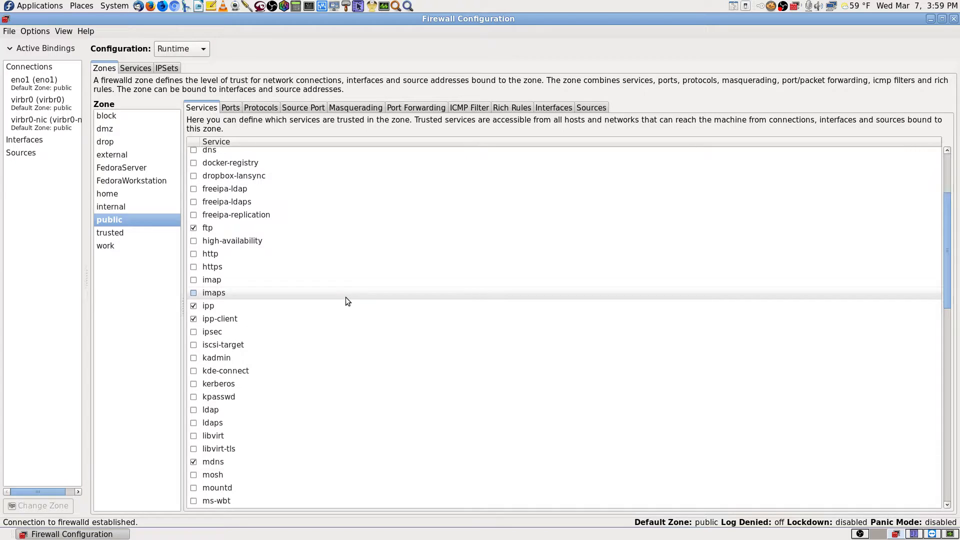
scroll(346, 298, "down", 5)
scroll(346, 297, "down", 8)
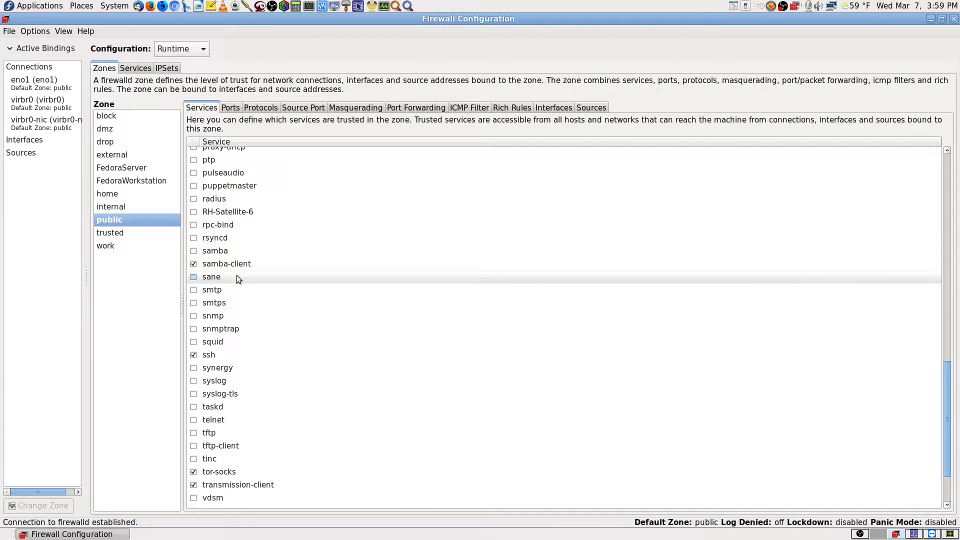
scroll(236, 276, "down", 3)
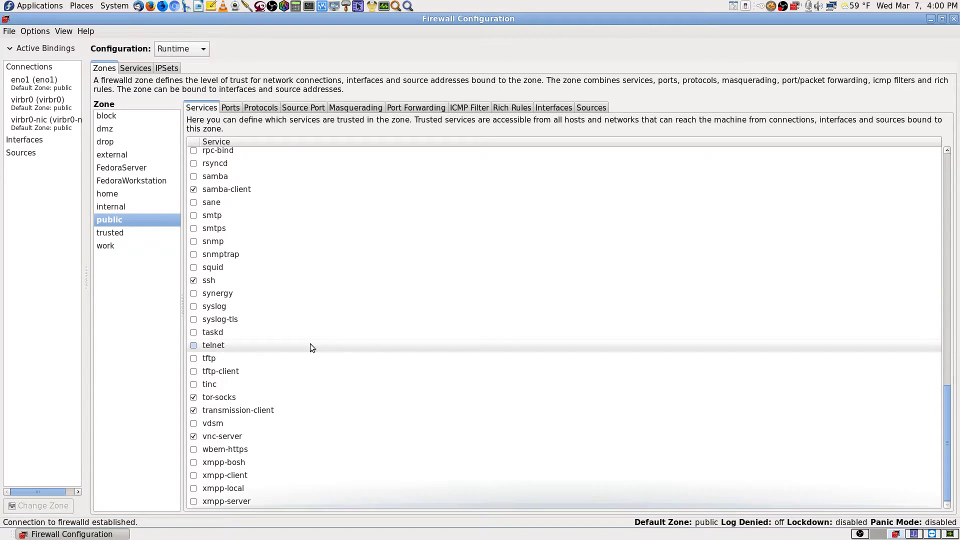
scroll(311, 345, "up", 10)
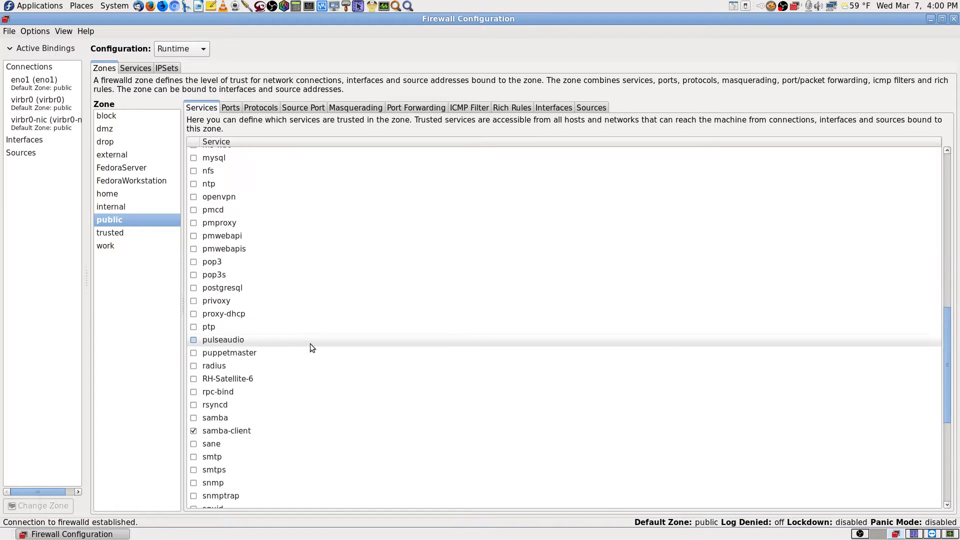
left_click(231, 108)
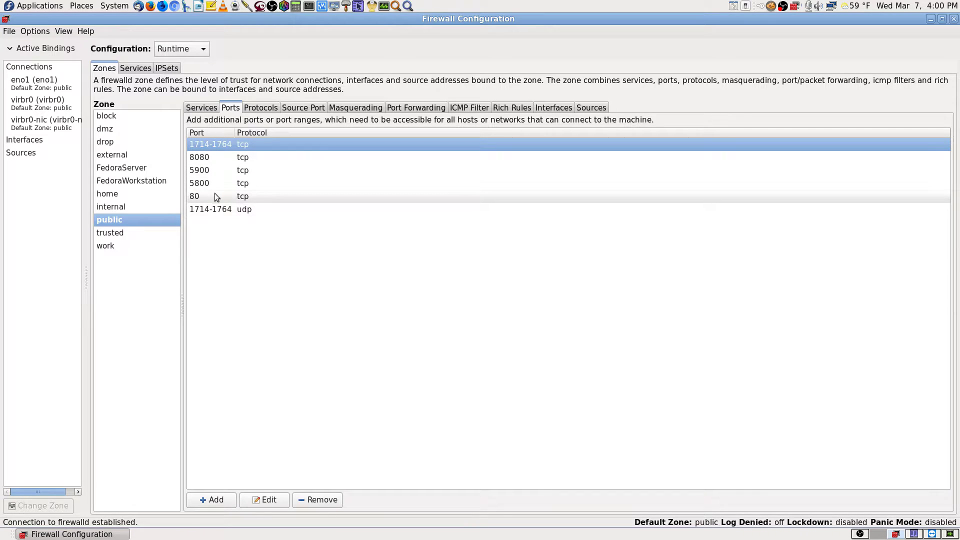
- Open the 1714-1764 udp port entry, cancel unchanged, and switch to the TeamViewer workspace
left_click(234, 212)
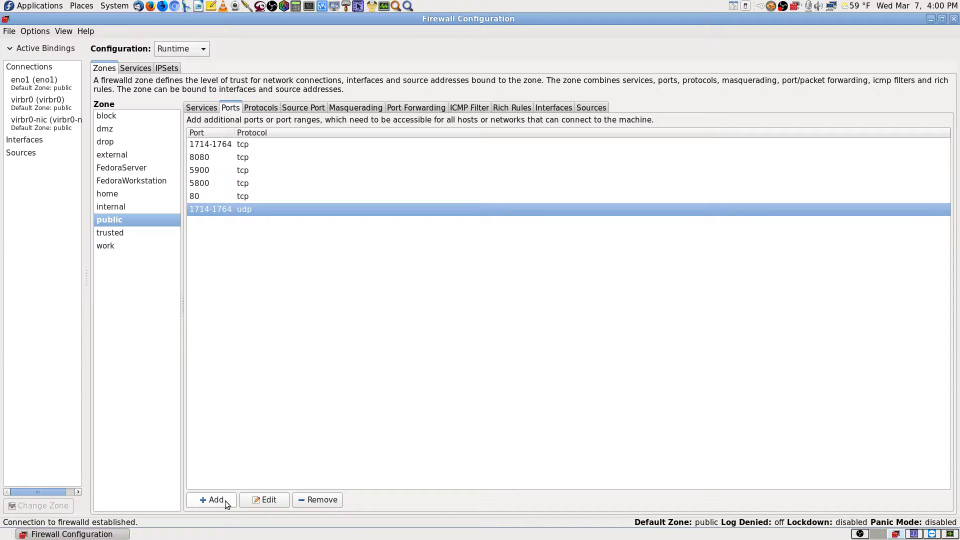
left_click(265, 499)
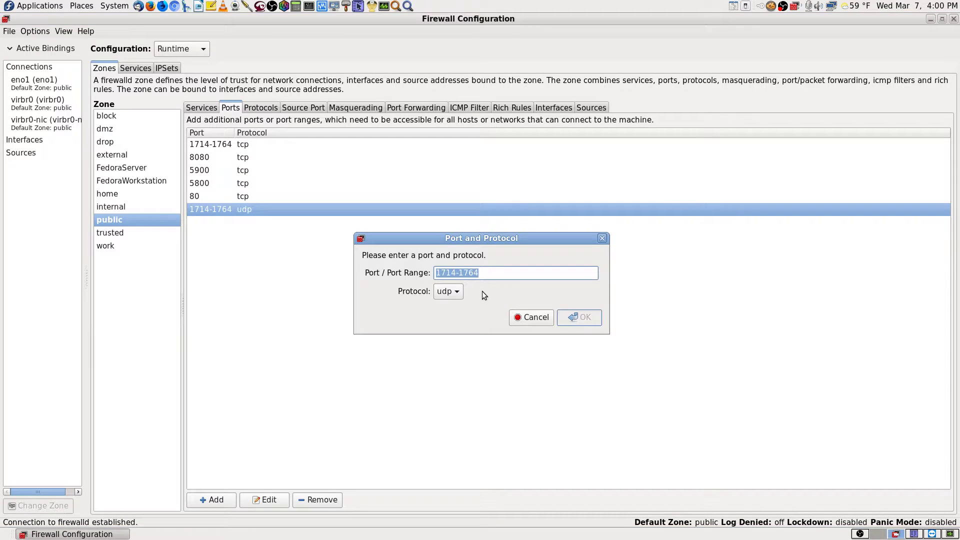
left_click(531, 317)
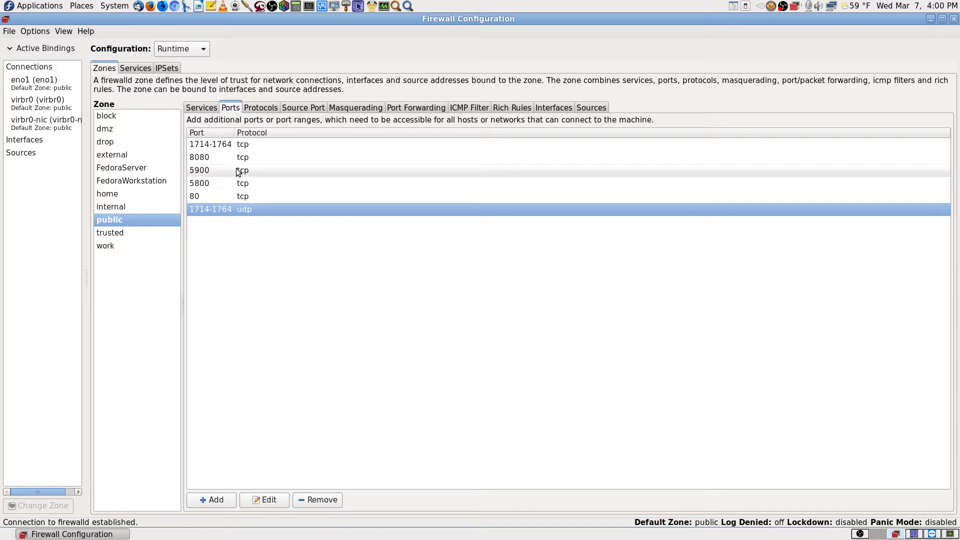
left_click(932, 534)
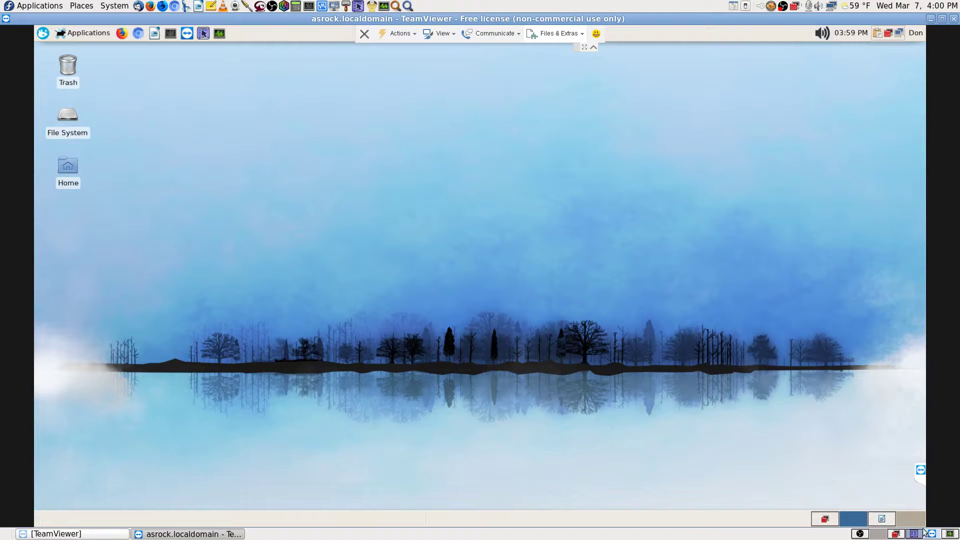
- Show the remote note listing sane-port 6566/tcp, then go back to the firewall workspace
left_click(873, 523)
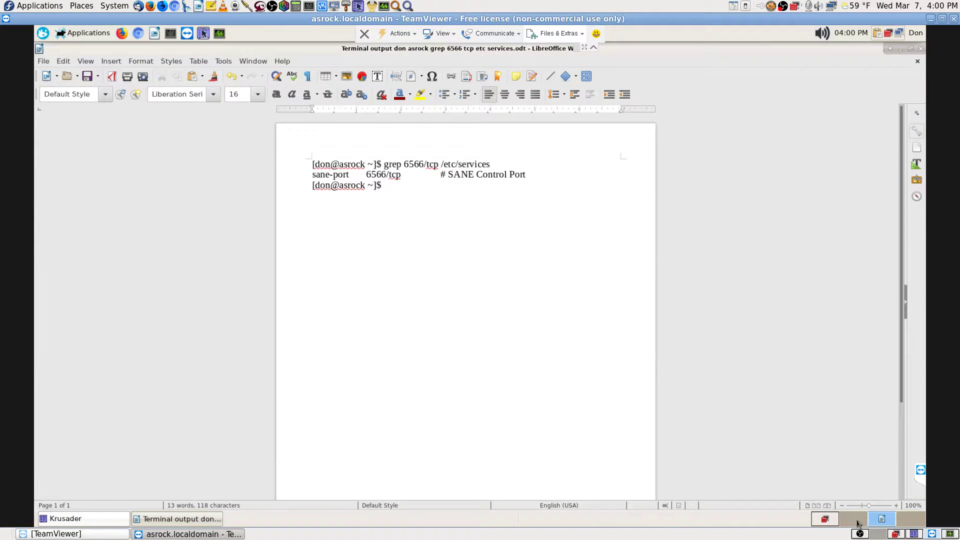
left_click(894, 534)
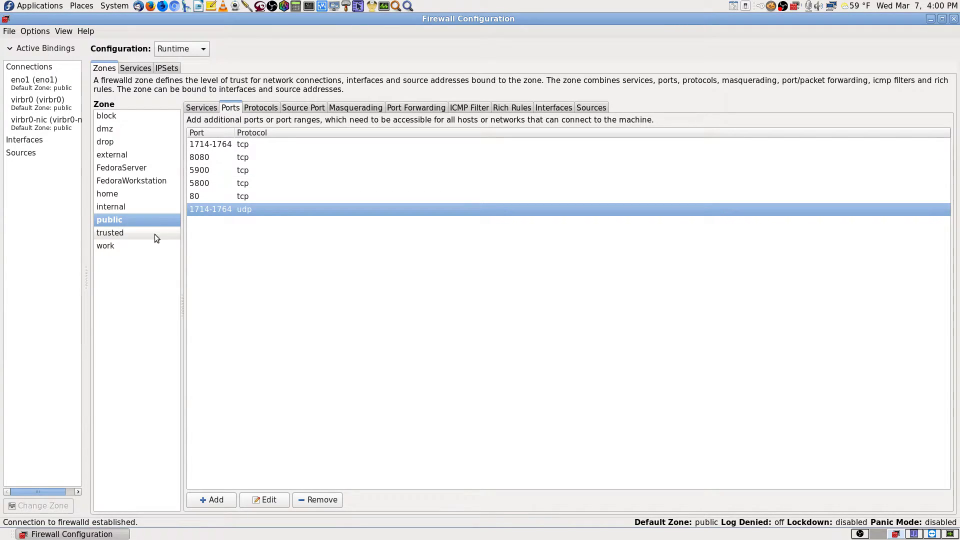
- Compare the public zone's services (dhcpv6-client, amanda-client) with its ports, ending on the Ports list
left_click(196, 109)
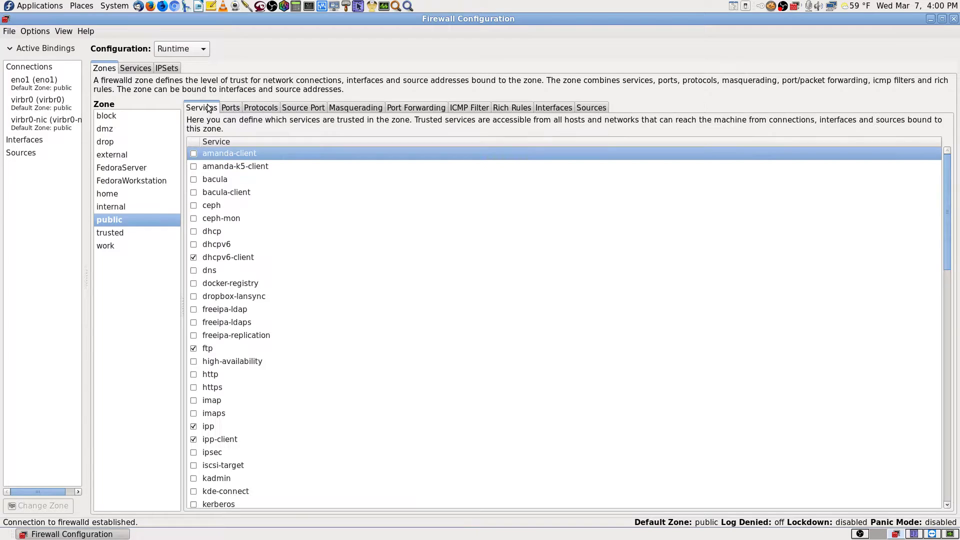
left_click(242, 258)
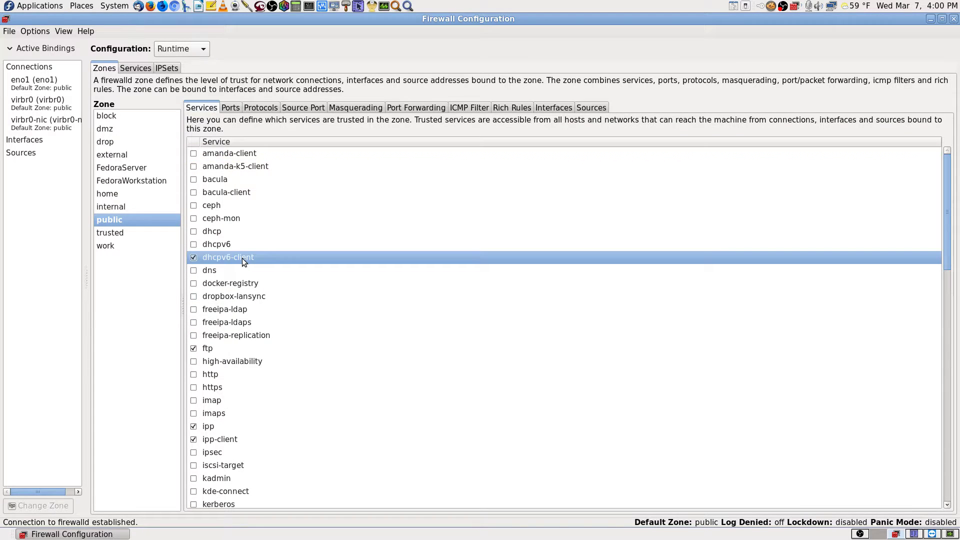
left_click(235, 107)
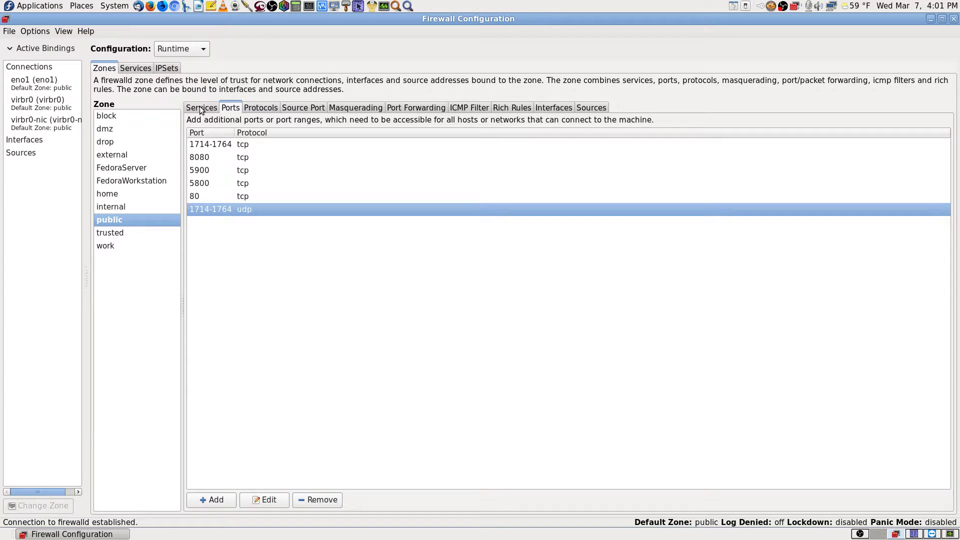
left_click(201, 108)
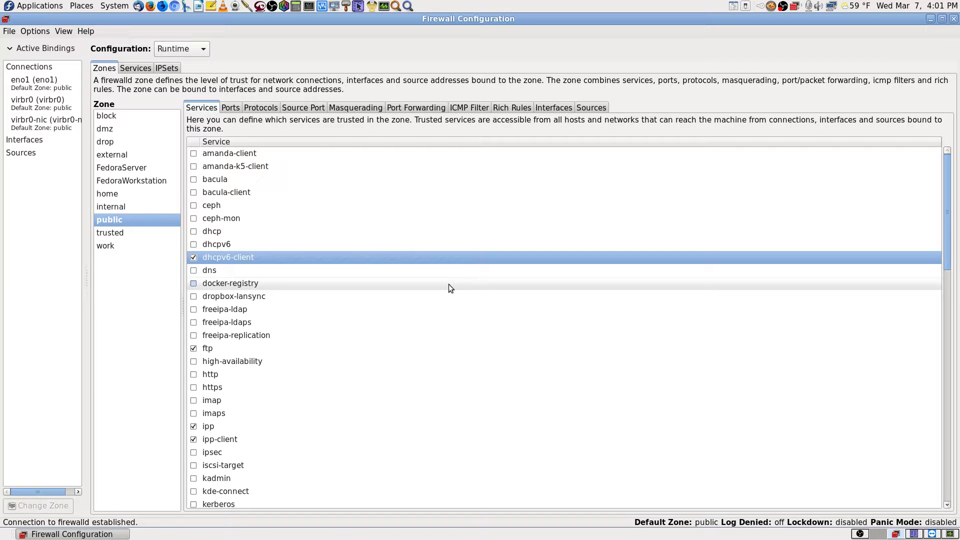
scroll(381, 334, "down", 9)
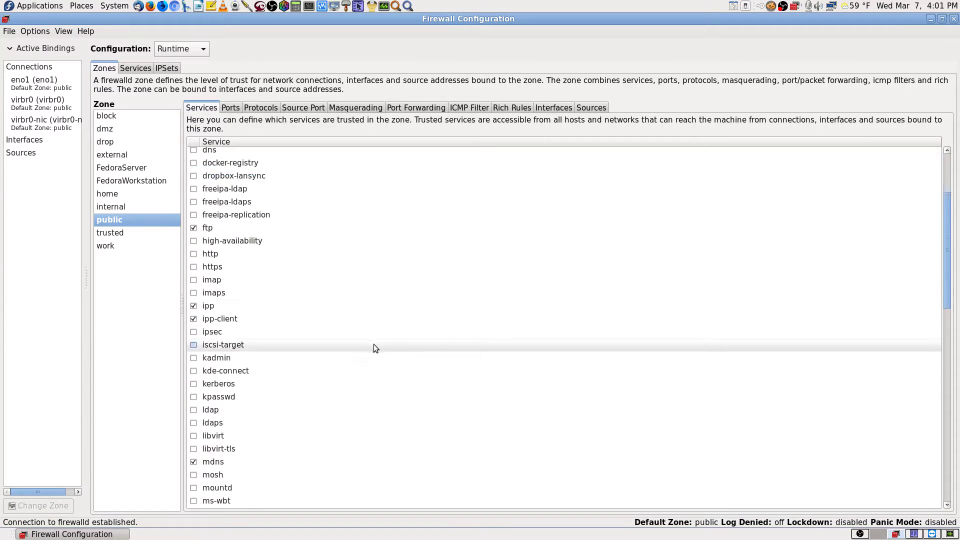
scroll(374, 345, "down", 8)
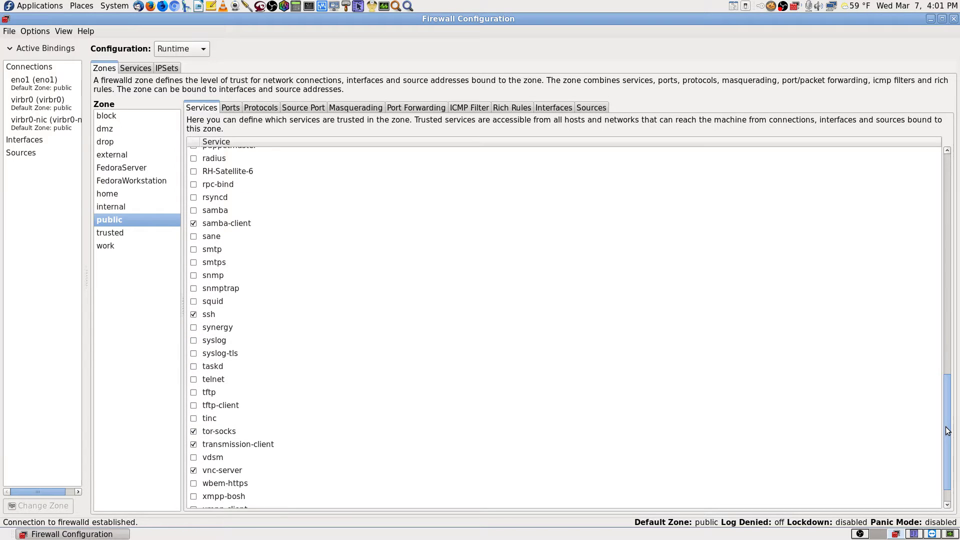
left_click_drag(947, 433, 957, 122)
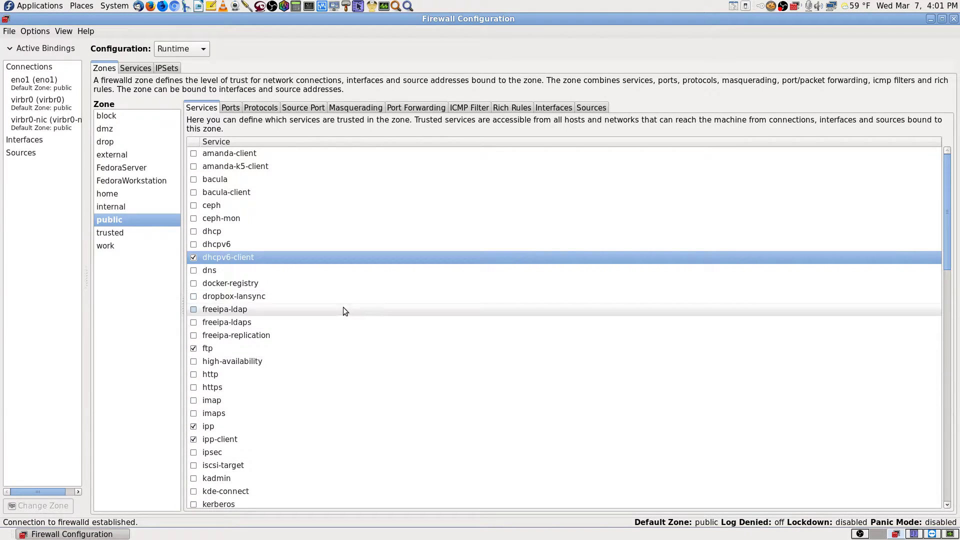
left_click(242, 154)
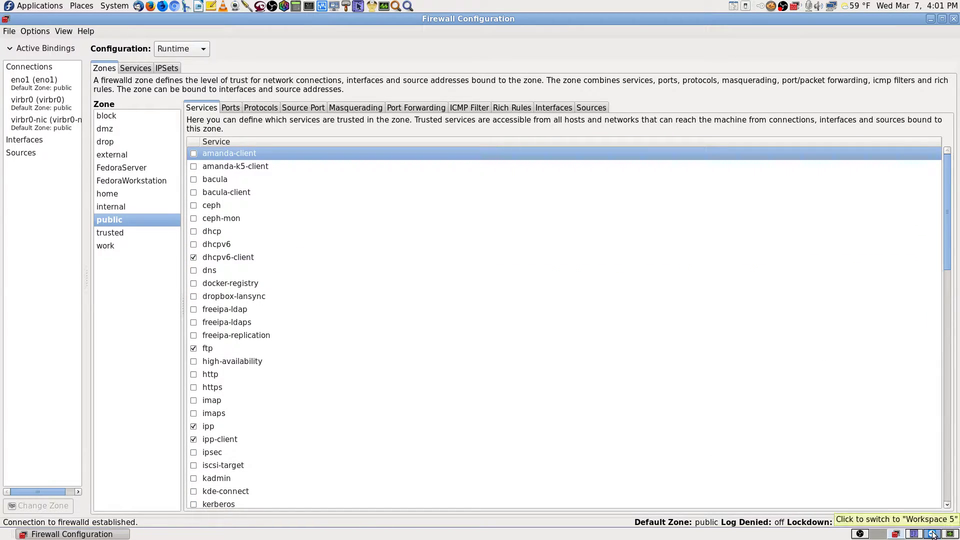
left_click(237, 109)
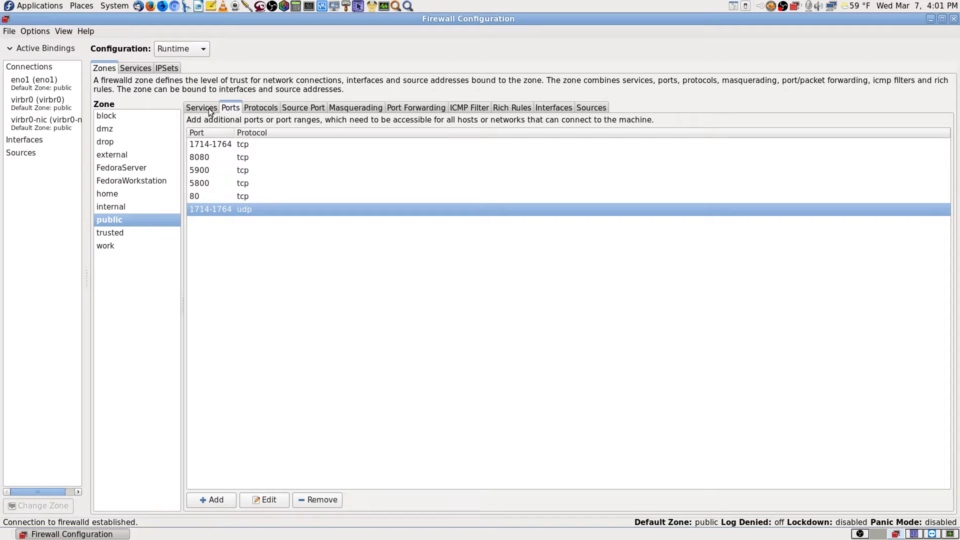
- Browse the public zone's Protocols, Source Port, Masquerading, Port Forwarding, ICMP Filter, Rich Rules, Interfaces and Sources pages
left_click(260, 108)
left_click(307, 109)
left_click(355, 108)
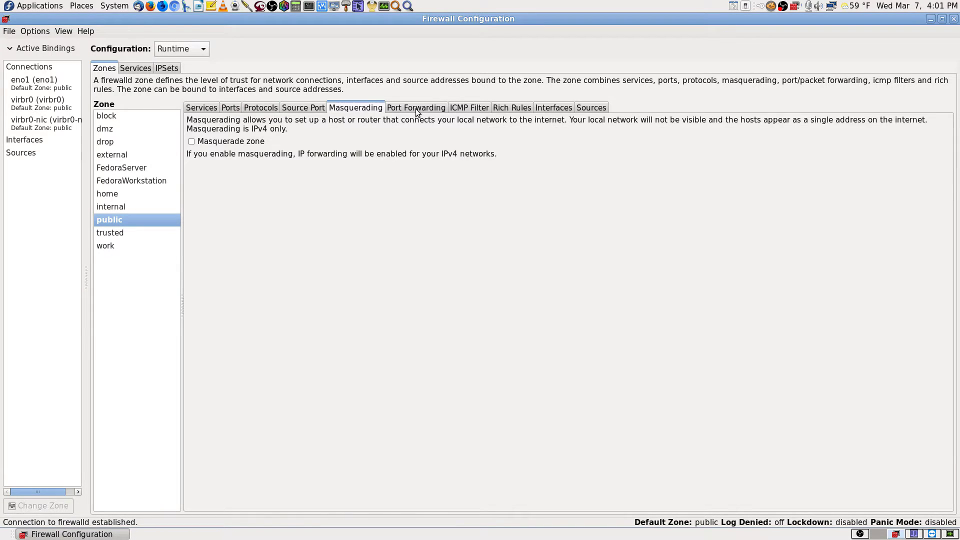
left_click(416, 108)
left_click(482, 109)
left_click(520, 110)
left_click(571, 109)
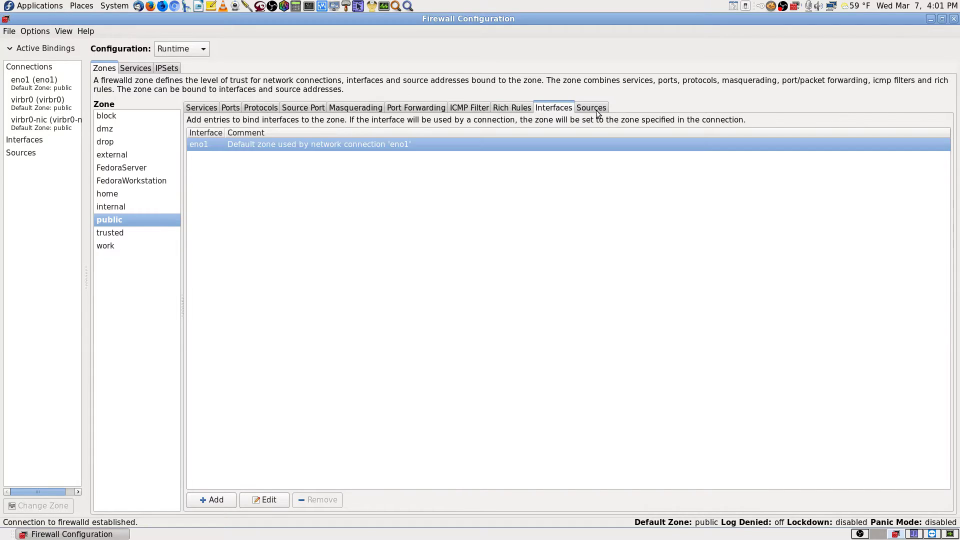
left_click(596, 109)
- Return to the zone's services list, scroll through it, and switch to the remote session
left_click(197, 110)
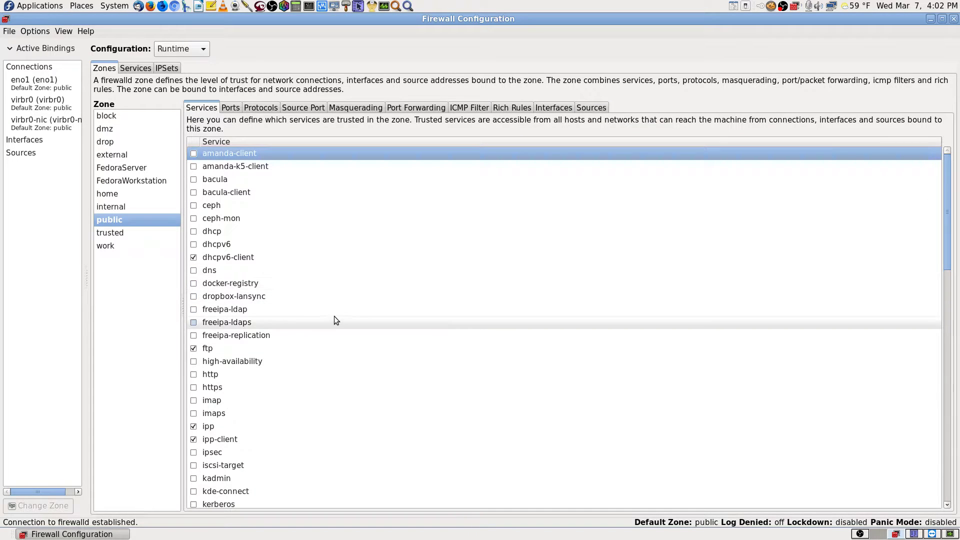
scroll(331, 381, "down", 10)
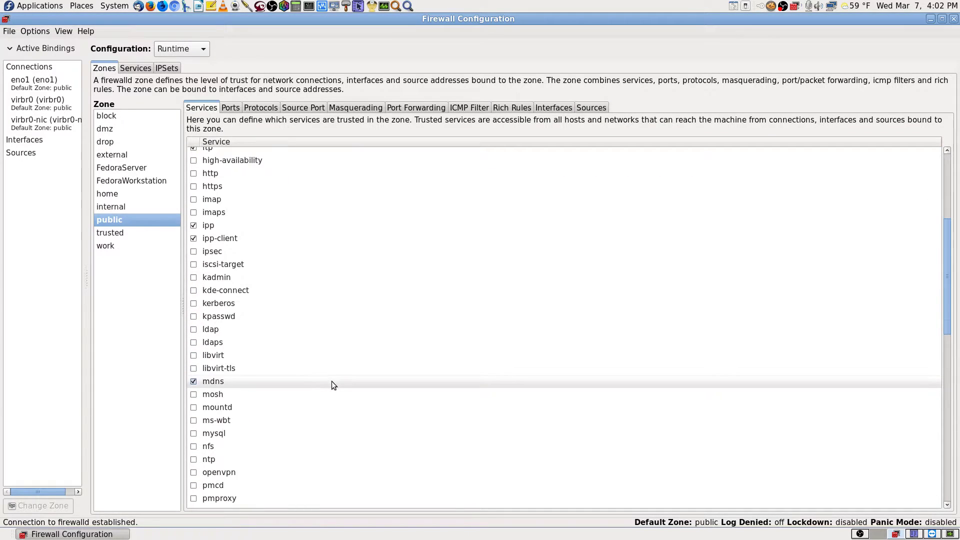
scroll(331, 382, "down", 9)
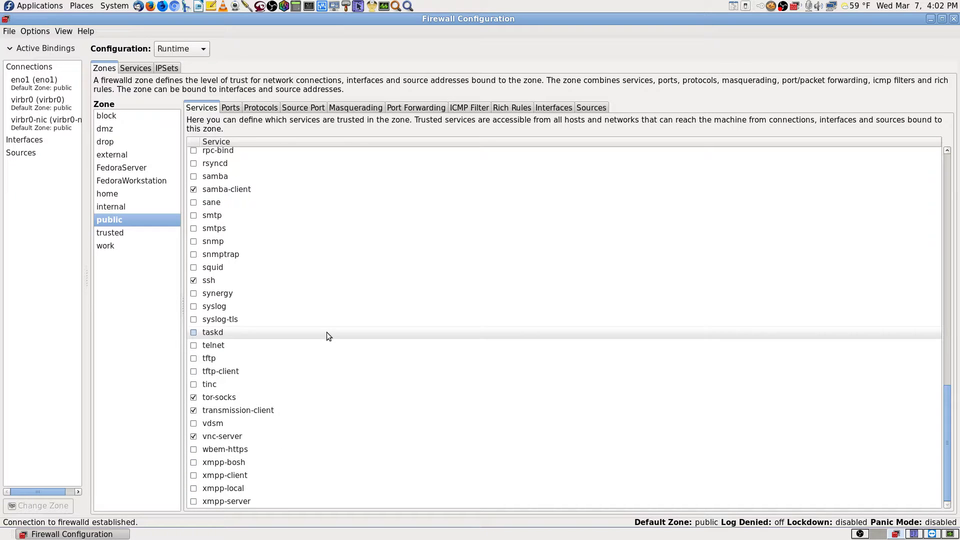
scroll(327, 336, "up", 20)
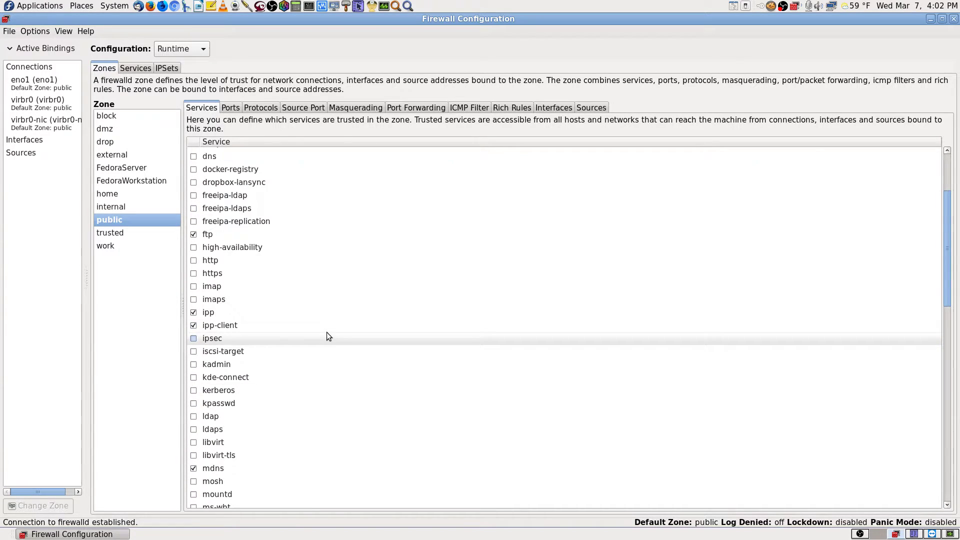
left_click(933, 534)
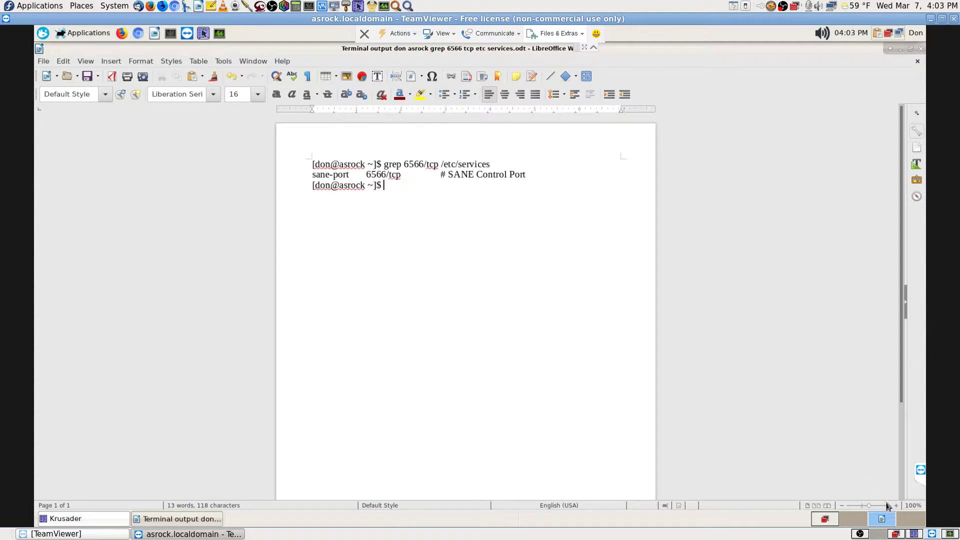
- Clear the remote desktop, find the cupsd -l process in Task Manager via 'cups', then close it
left_click(912, 522)
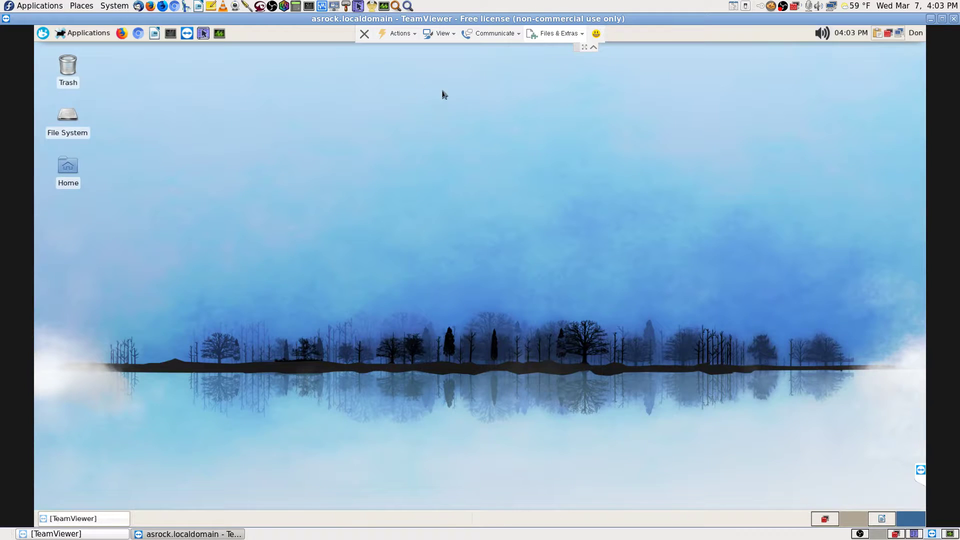
left_click(220, 34)
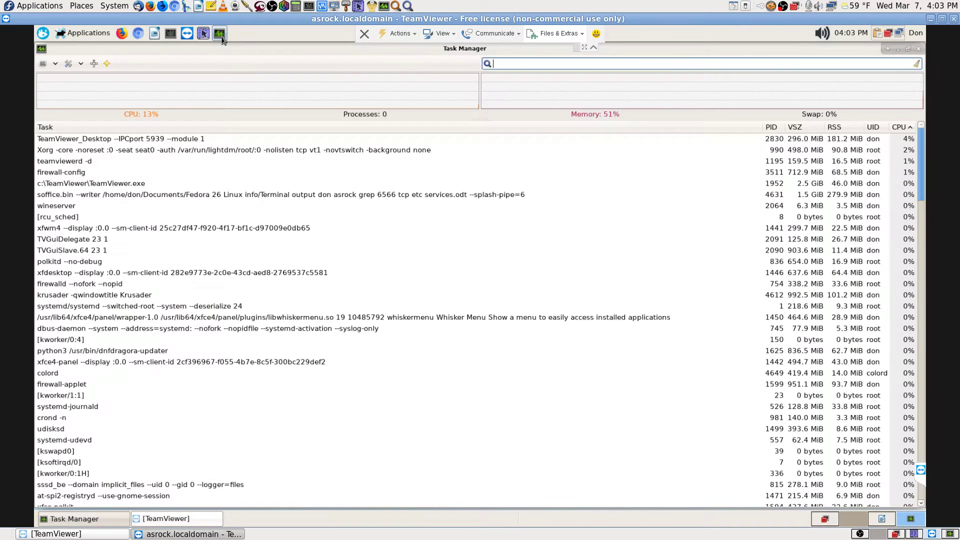
type("cups")
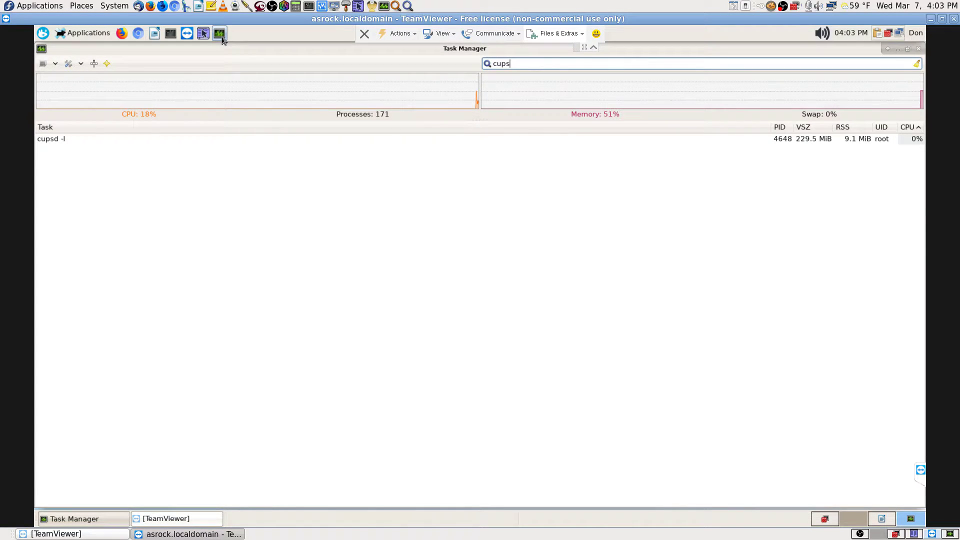
left_click(62, 139)
right_click(63, 141)
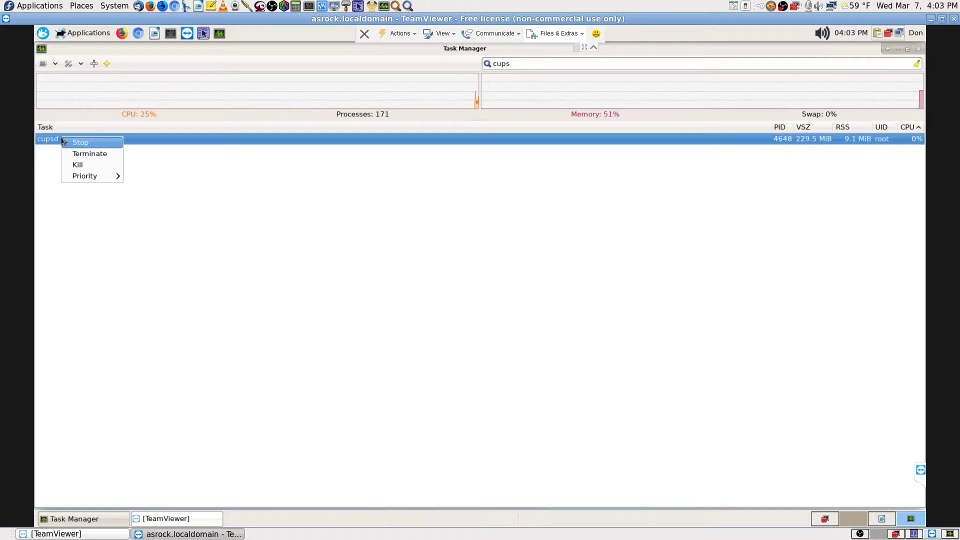
mouse_move(106, 182)
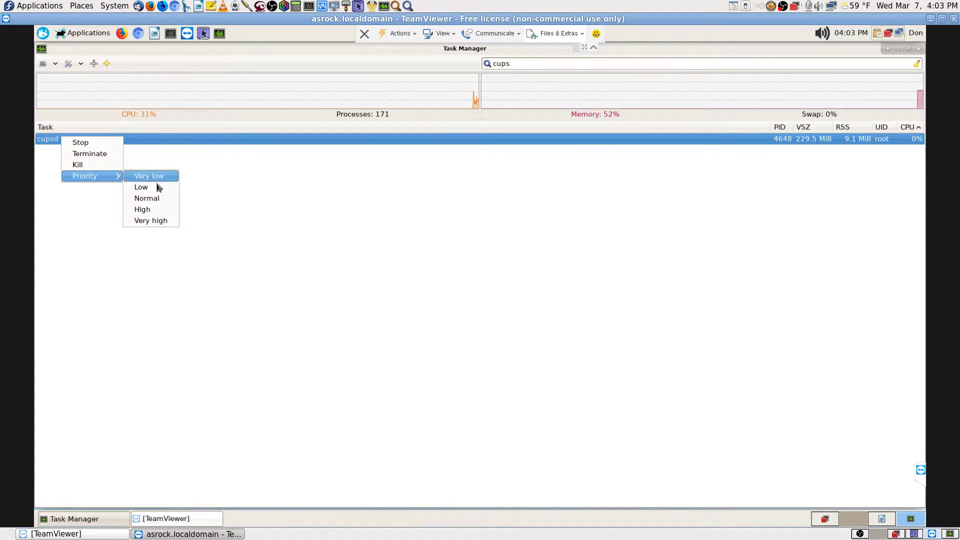
left_click(395, 238)
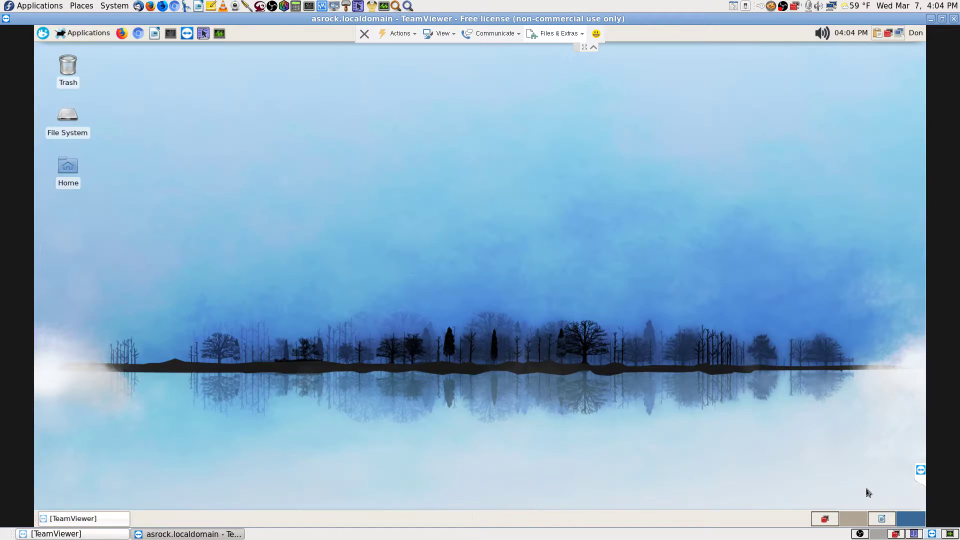
left_click(911, 519)
- Filter System Monitor by 'cups' to inspect the root cupsd process, then clear the filter
left_click(879, 534)
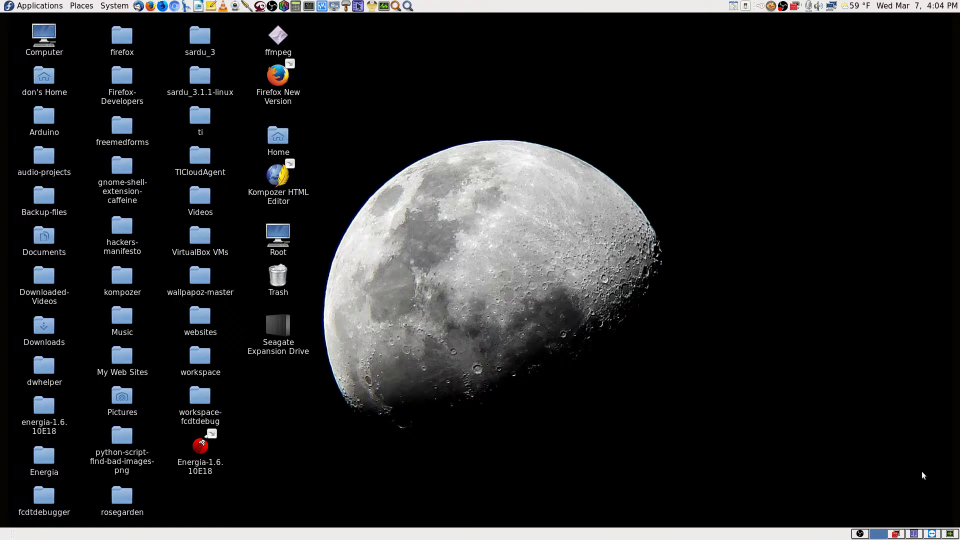
left_click(950, 533)
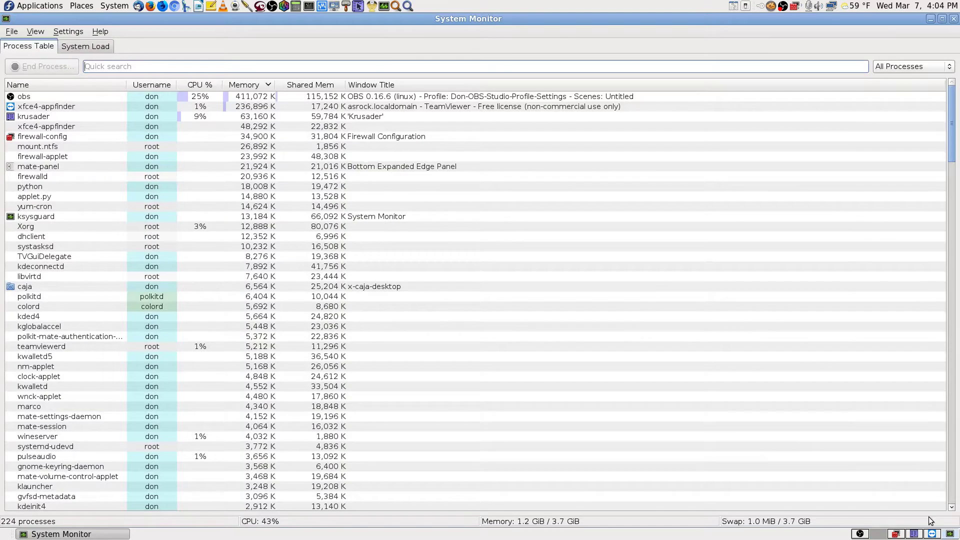
left_click(173, 66)
type("cups")
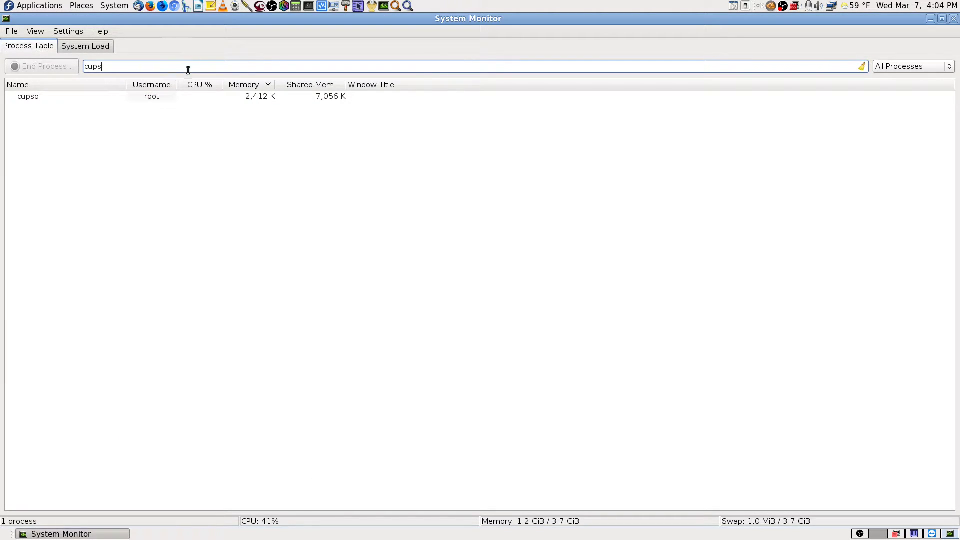
left_click(160, 103)
right_click(157, 100)
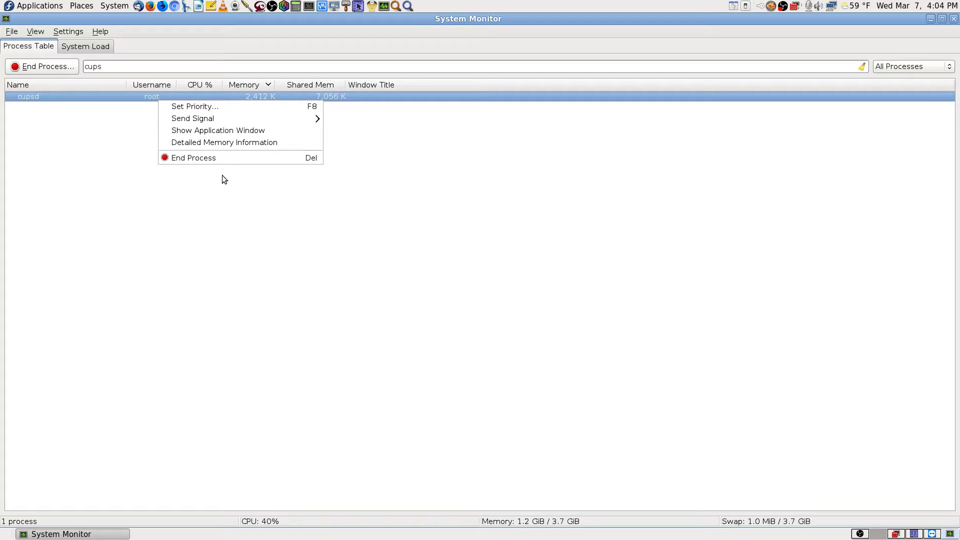
left_click(582, 161)
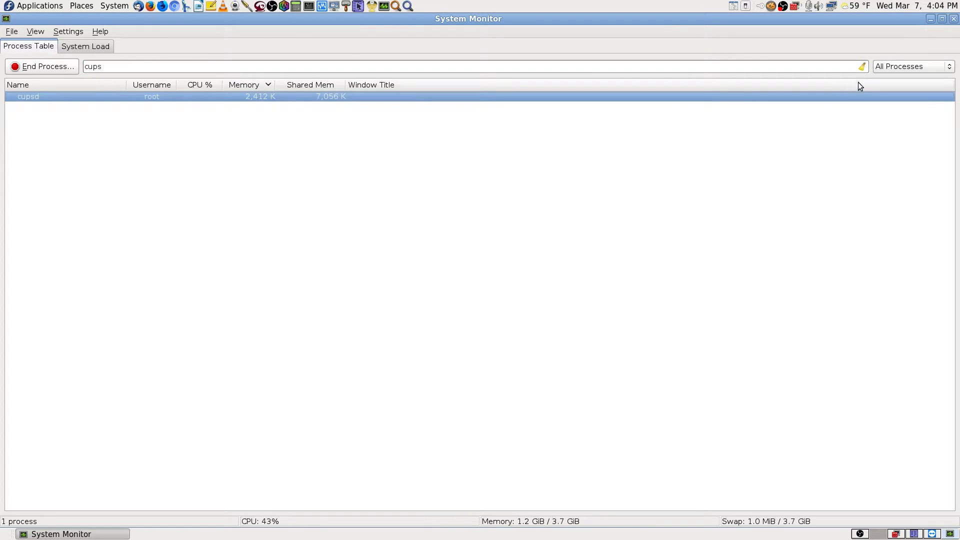
left_click(114, 65)
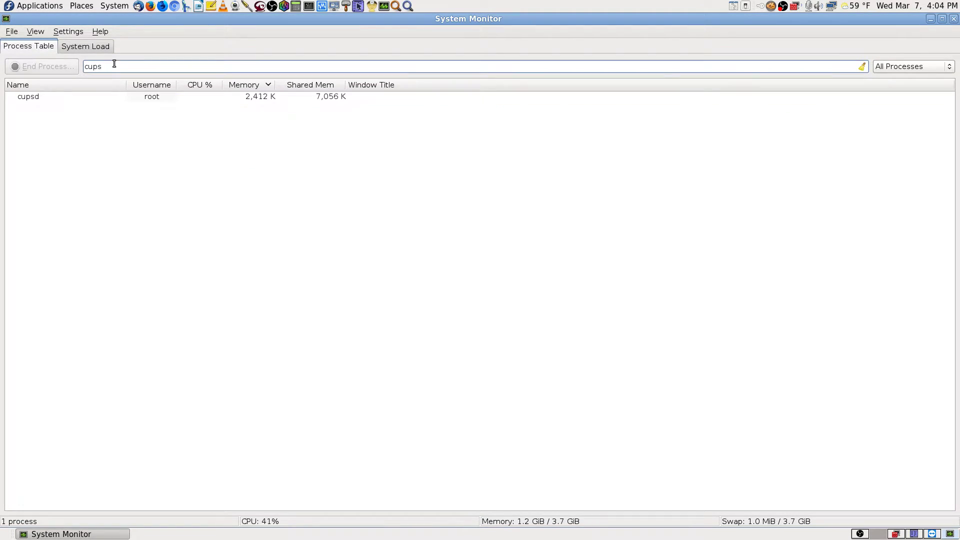
key("BackSpace")
key("BackSpace")
key("BackSpace")
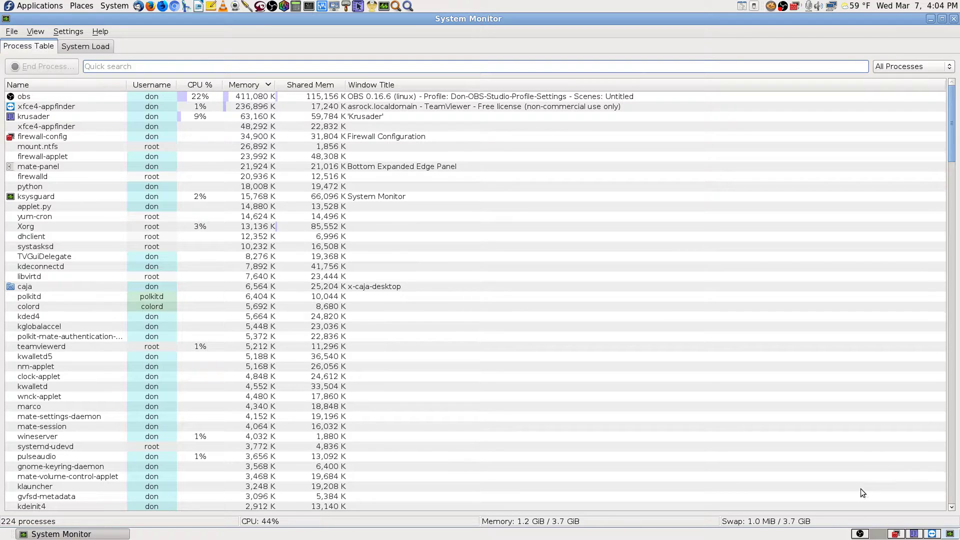
- Hide System Monitor, go to the remote TeamViewer workspace and start Firefox there
left_click(879, 534)
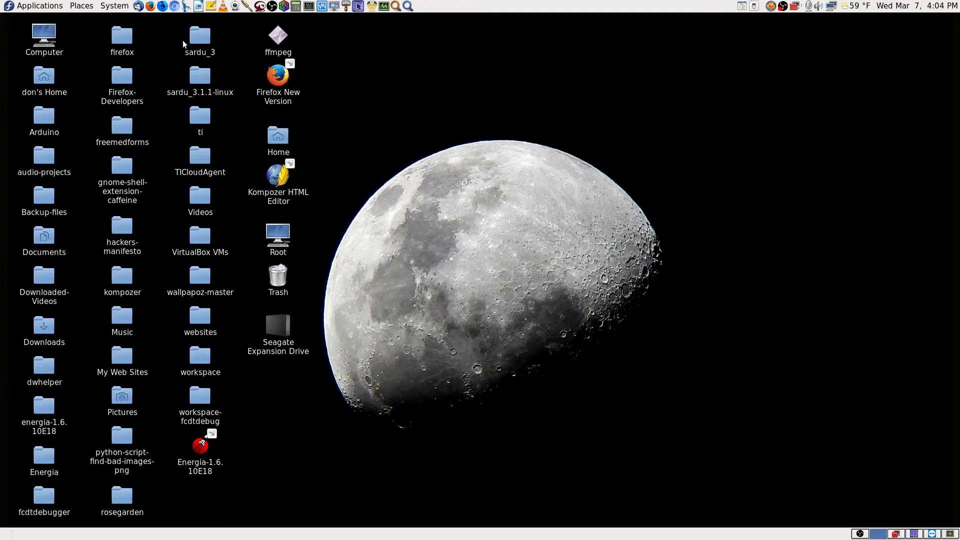
left_click(916, 534)
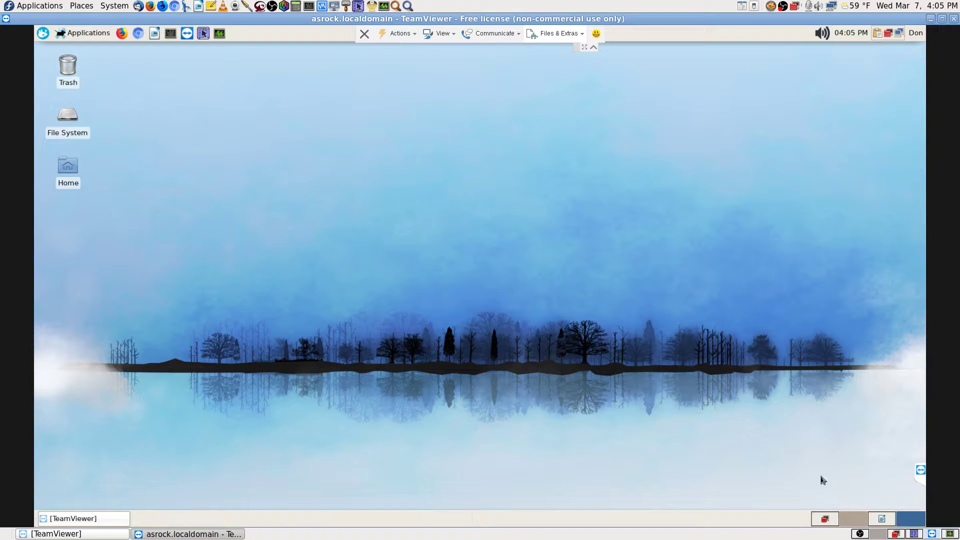
scroll(845, 519, "up", 2)
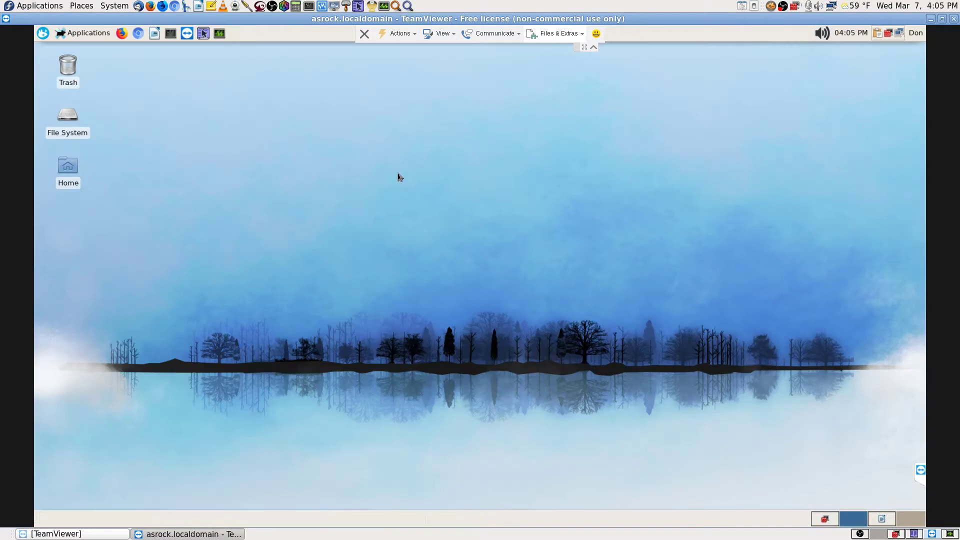
left_click(122, 33)
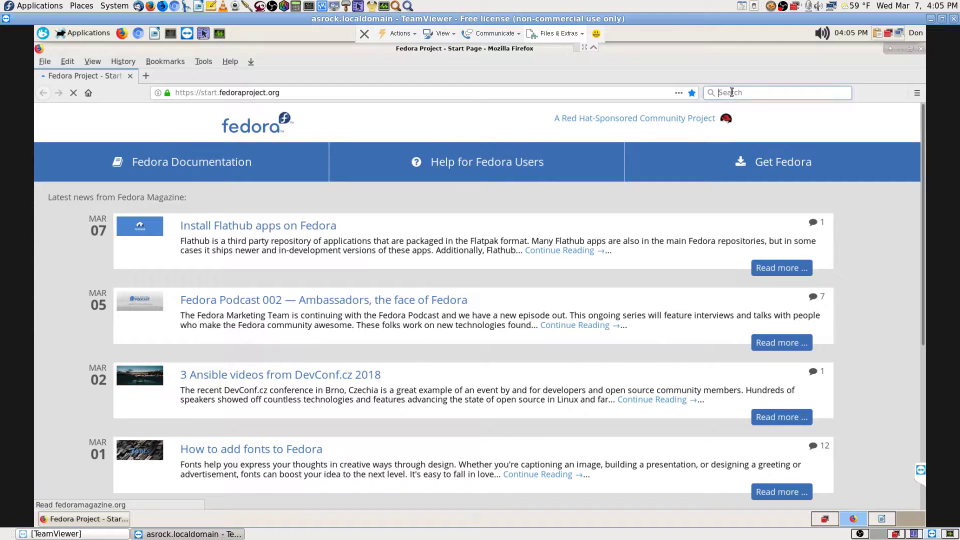
- Search Google for 'cups admin port'
left_click(731, 92)
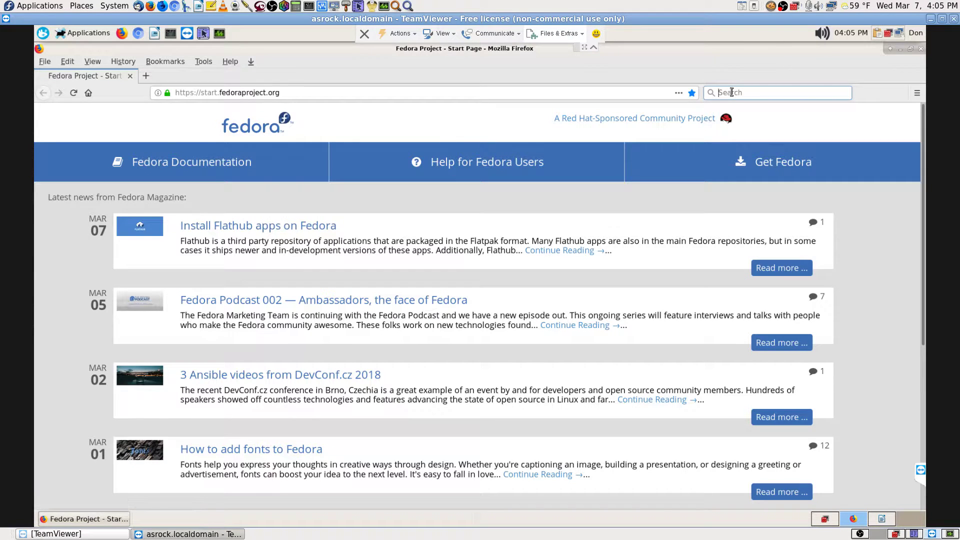
type("cups")
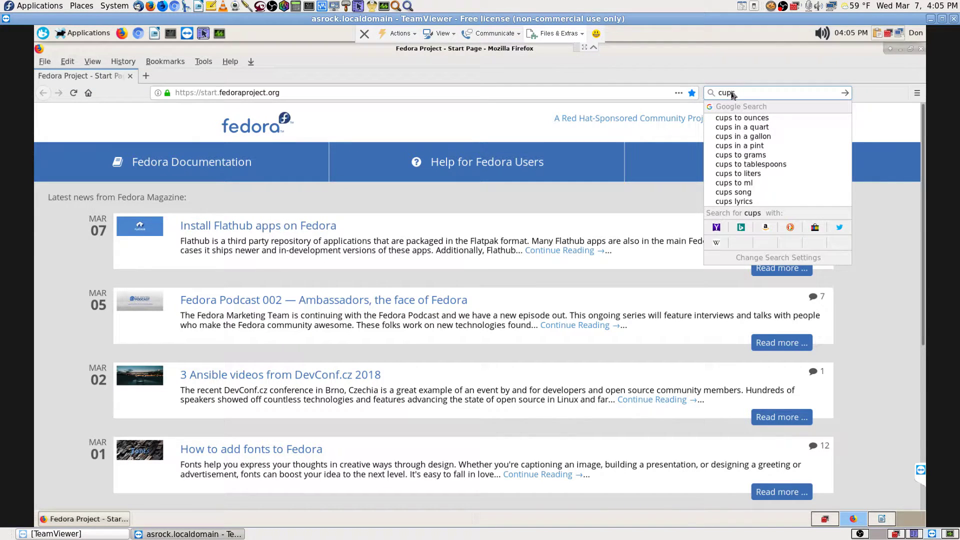
type(" admin por")
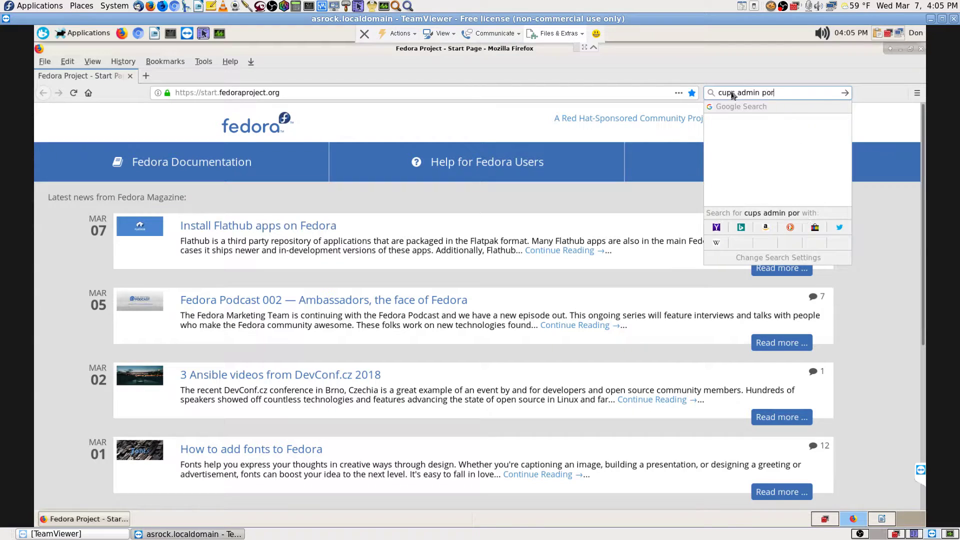
type("t")
key("Return")
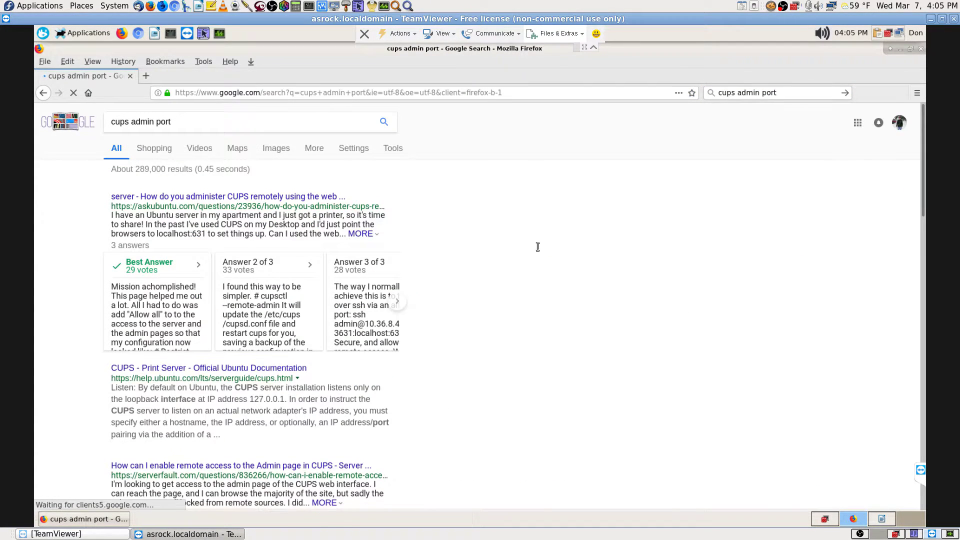
- Open the Ask Ubuntu result on remote CUPS administration and scroll to its answers
left_click(276, 201)
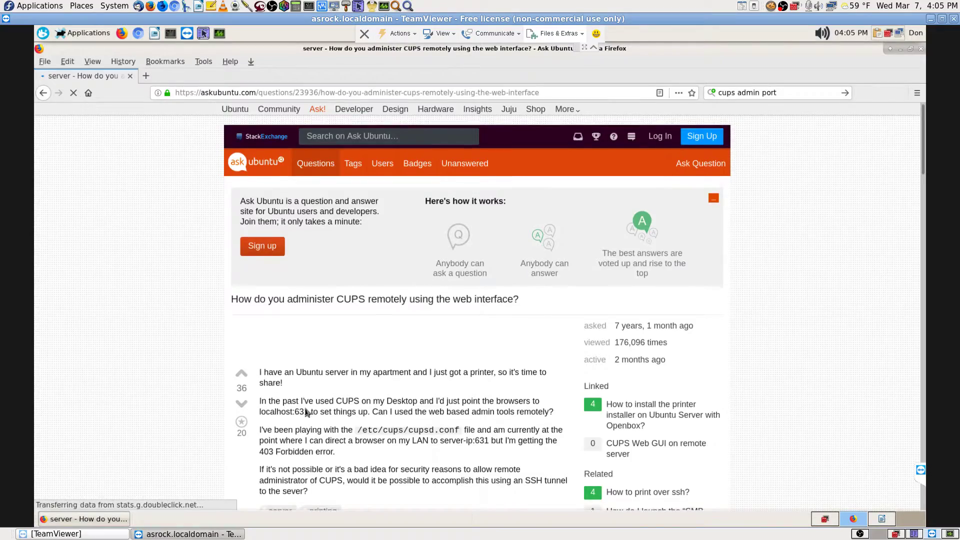
scroll(306, 411, "down", 5)
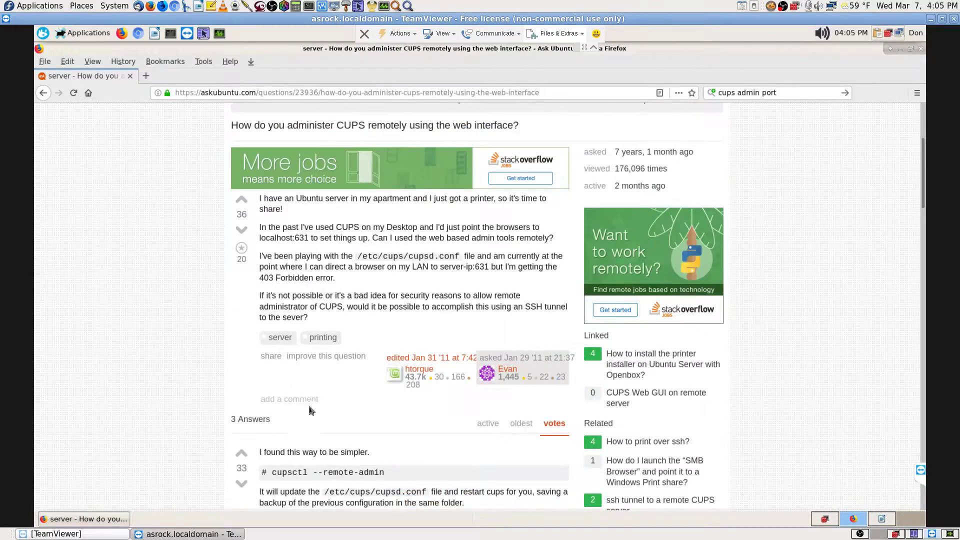
scroll(310, 407, "down", 3)
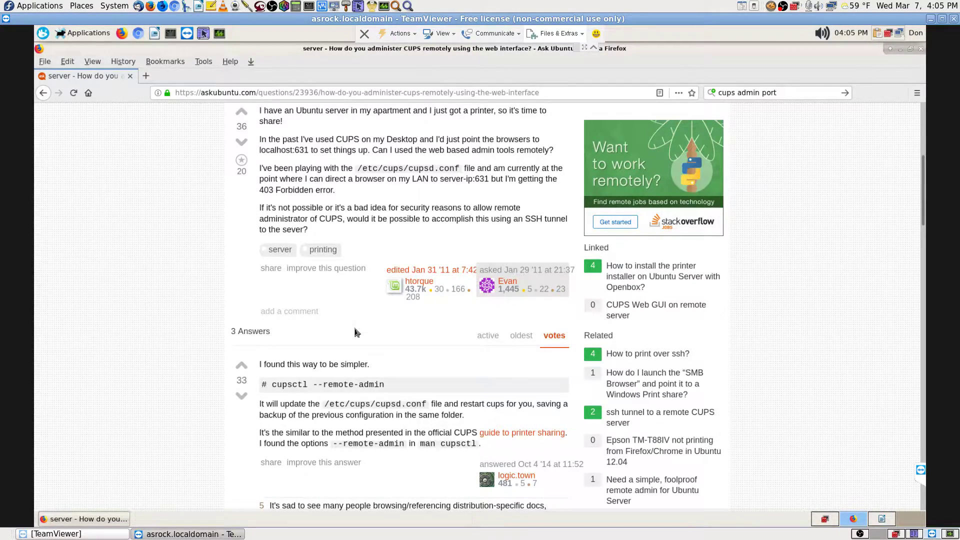
- Refine the search to 'cups admin port fedora 26' and open the eTutorials CUPS article in a new tab
left_click(790, 92)
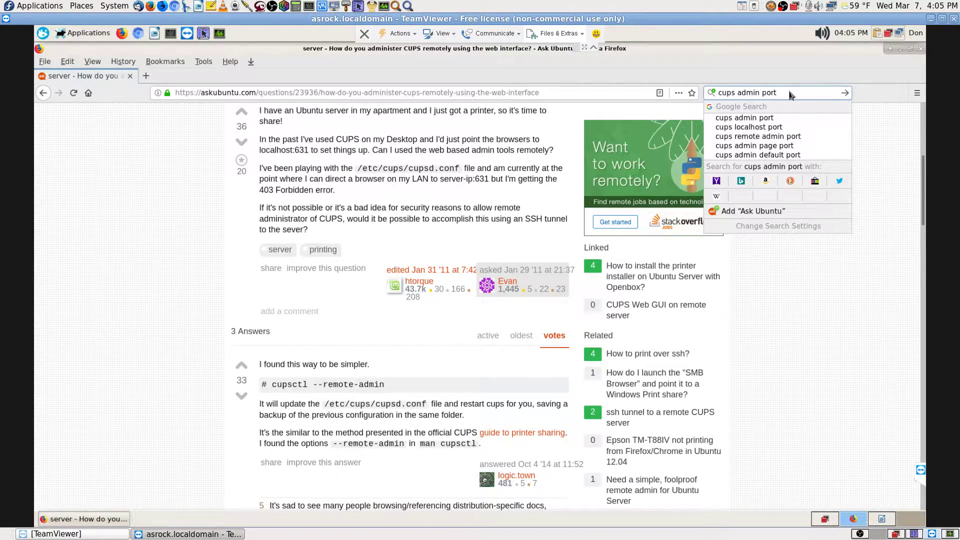
type("fe")
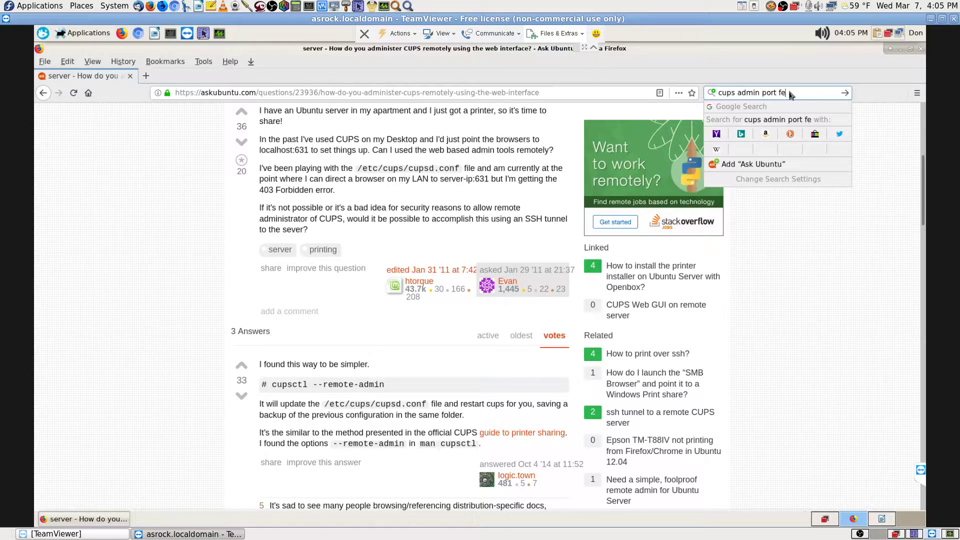
type("dora 26")
key("Return")
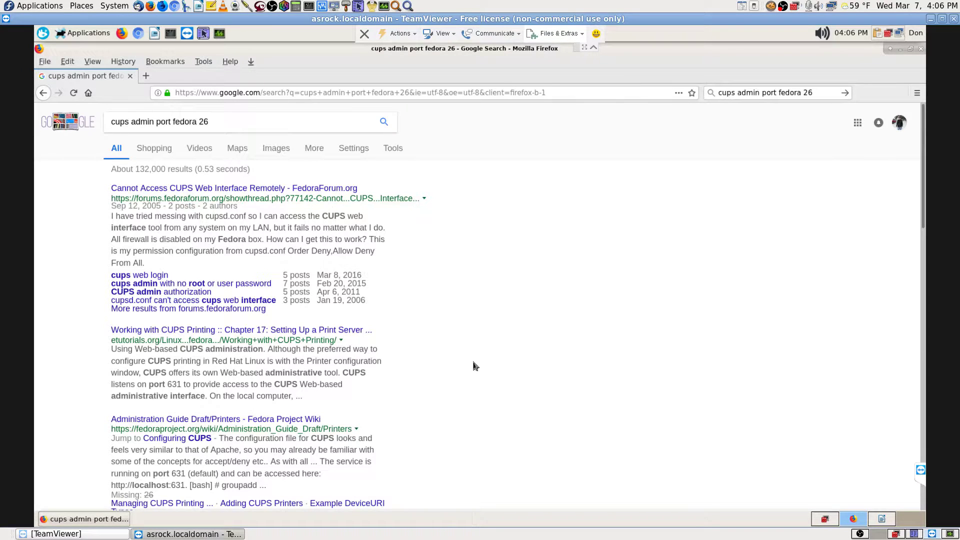
middle_click(325, 332)
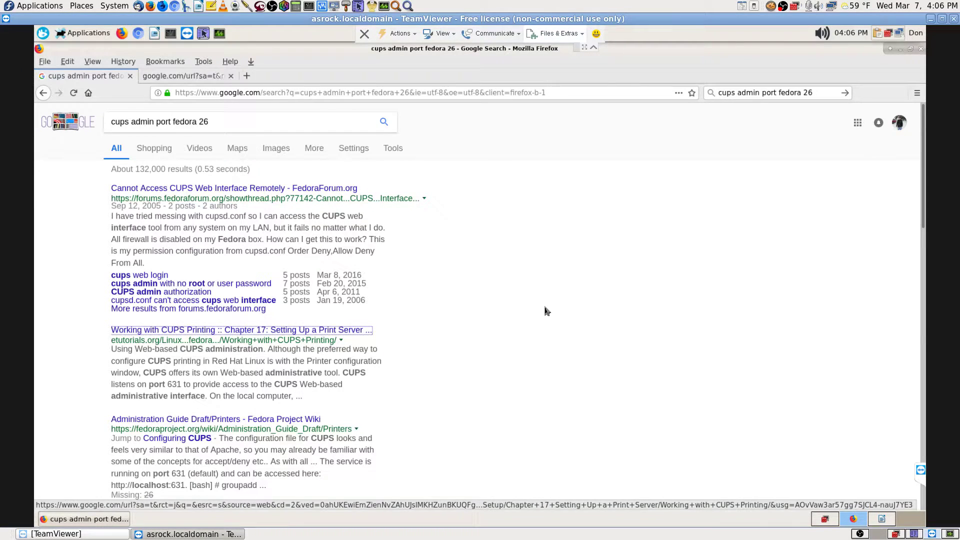
left_click(201, 76)
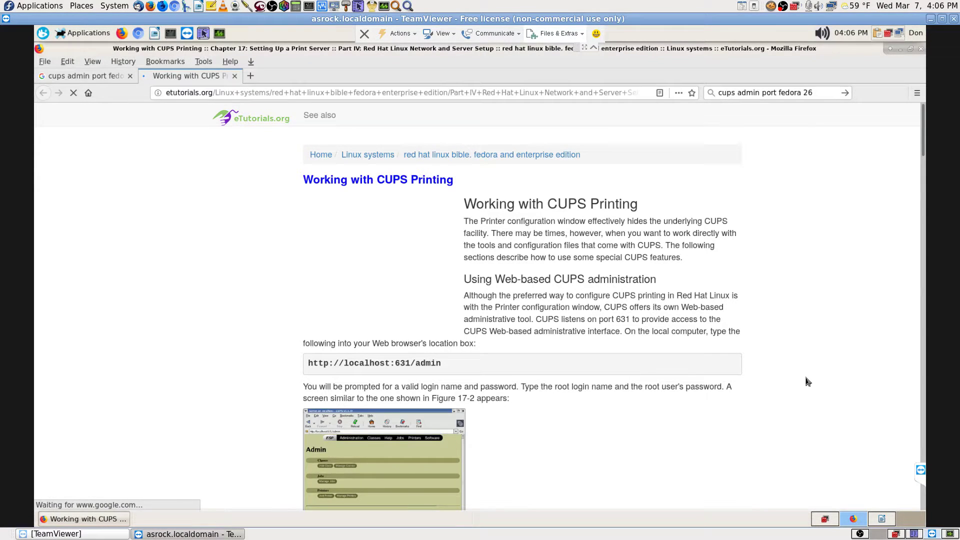
scroll(806, 382, "down", 3)
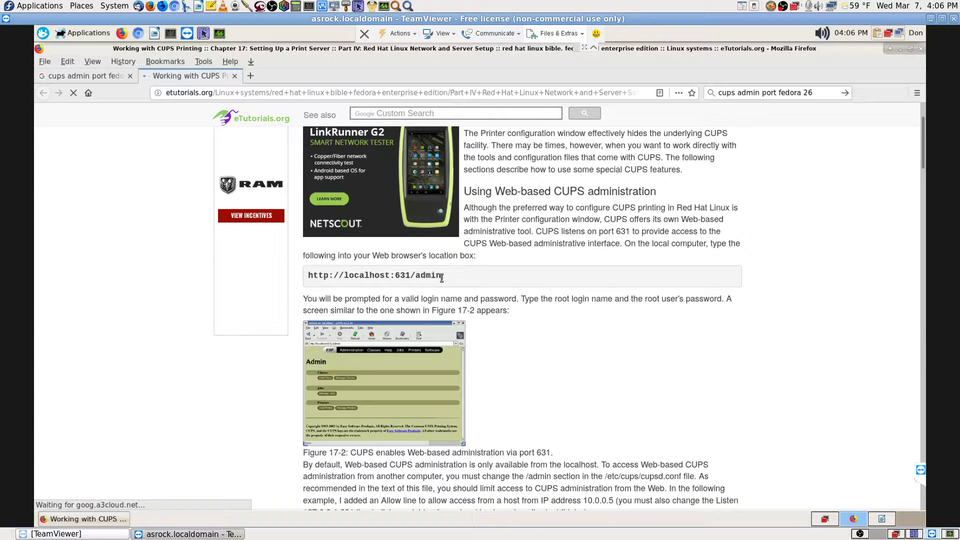
triple_click(308, 275)
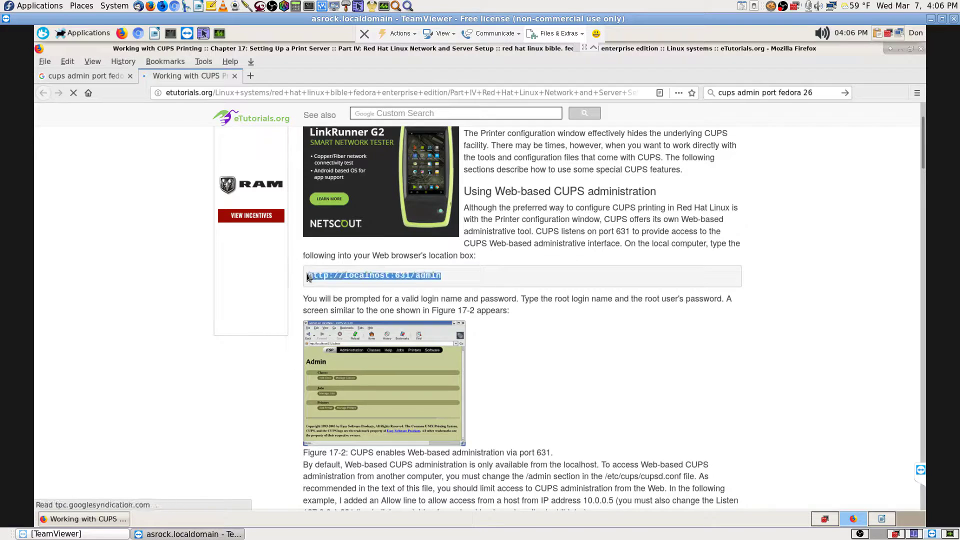
right_click(365, 275)
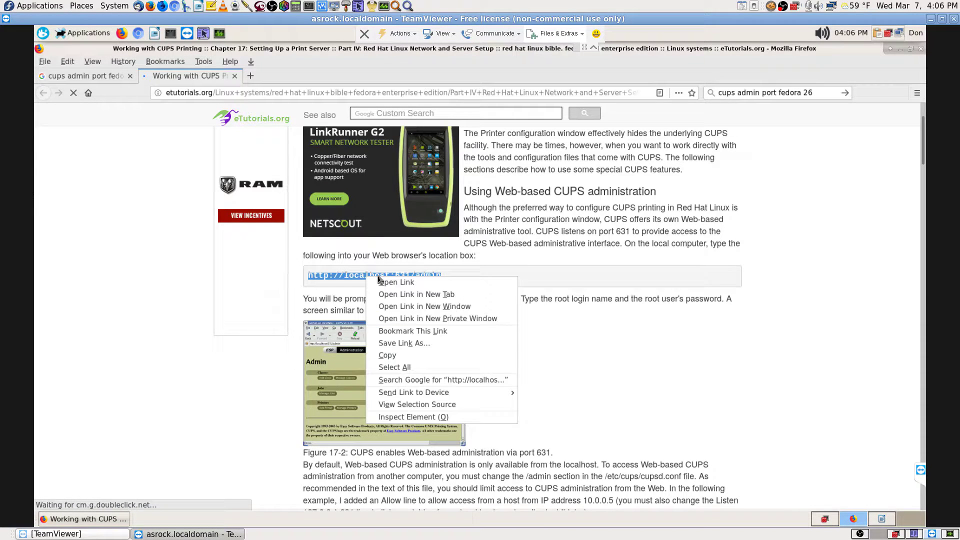
left_click(391, 356)
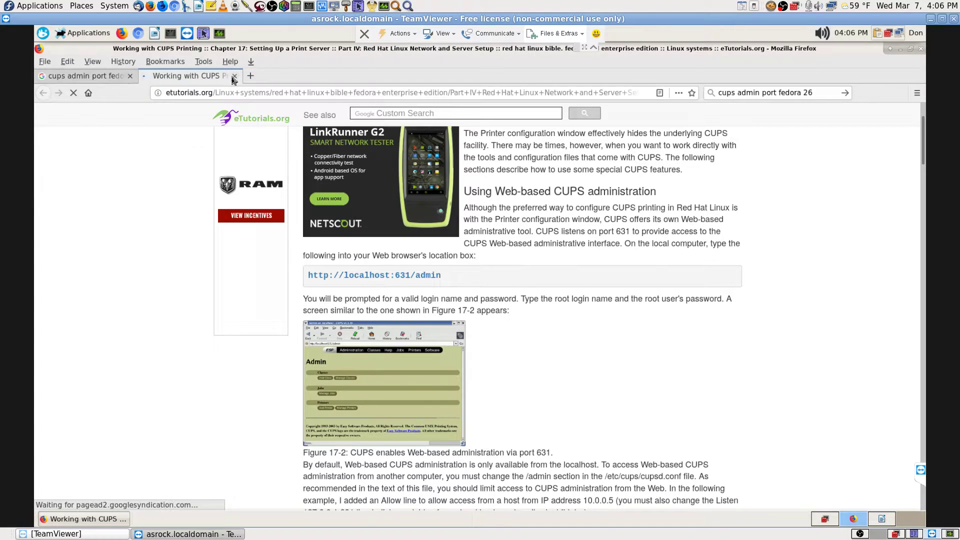
left_click(234, 77)
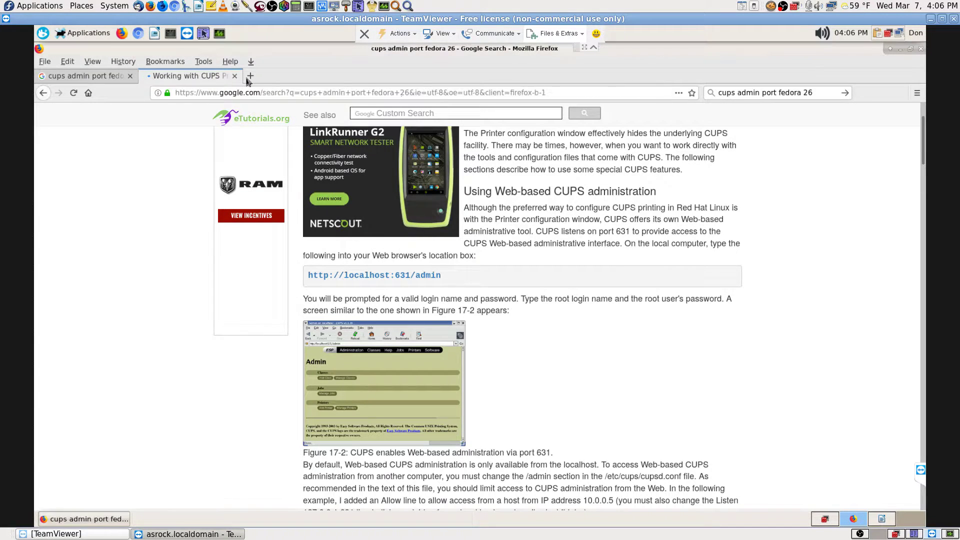
left_click(218, 76)
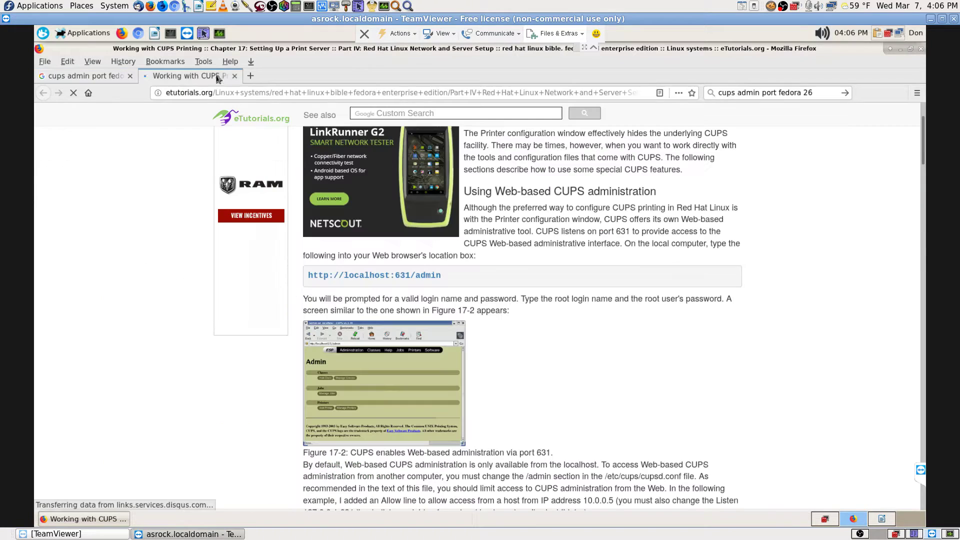
left_click(252, 76)
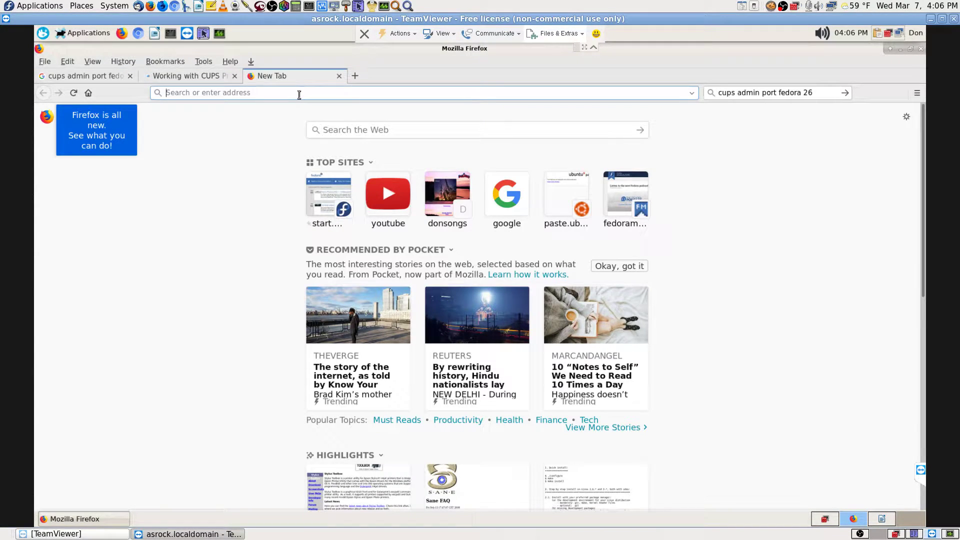
- Load localhost:631/admin and copy the 'cups admin port fedora 26' search query text
key("ctrl+v")
key("Return")
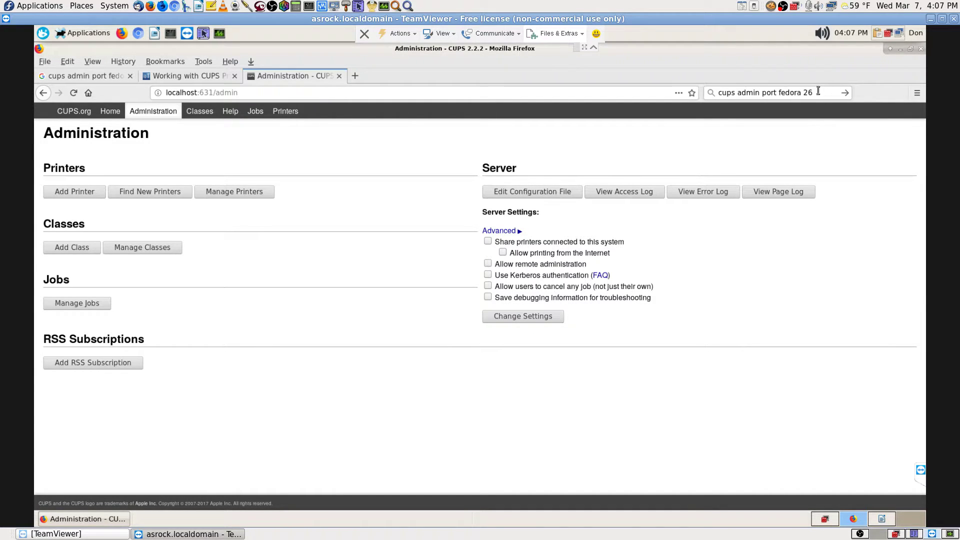
left_click_drag(818, 91, 715, 94)
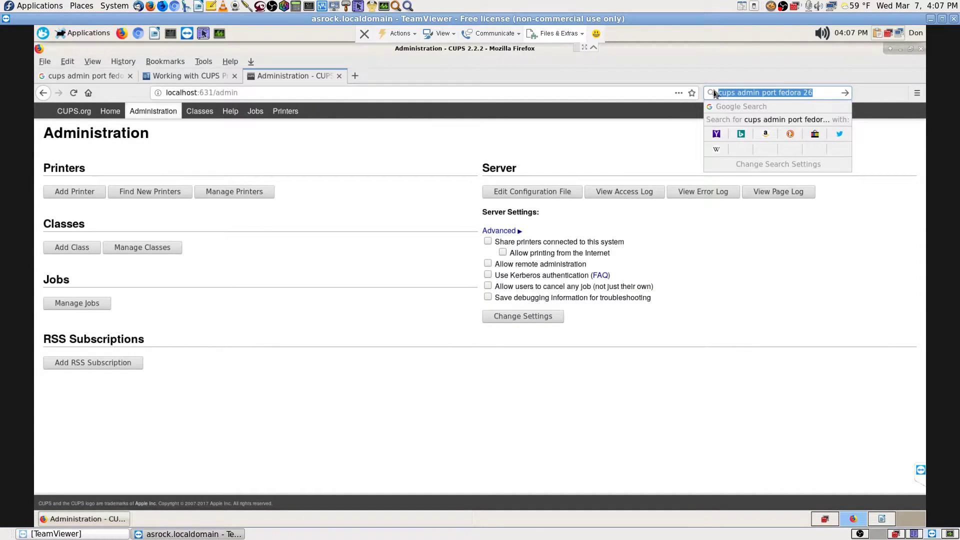
right_click(734, 95)
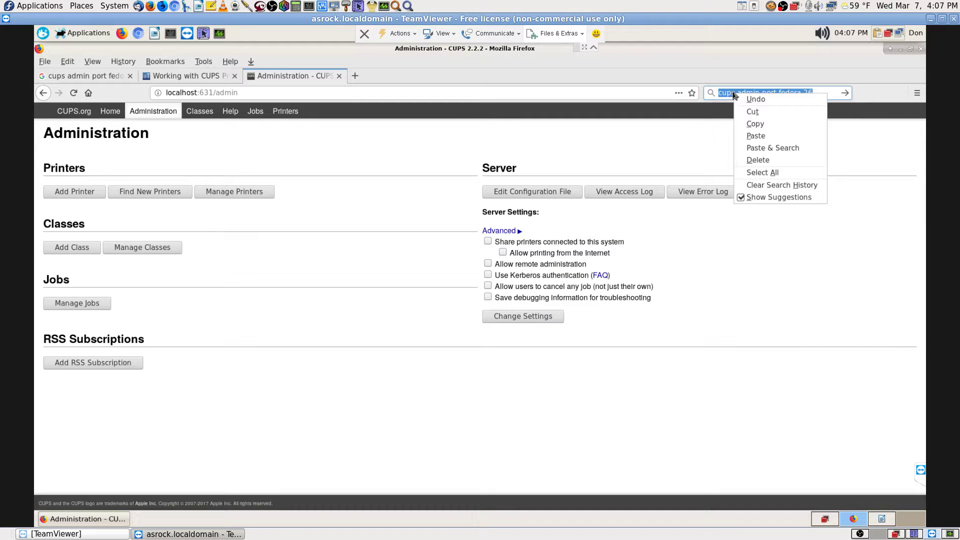
left_click(750, 124)
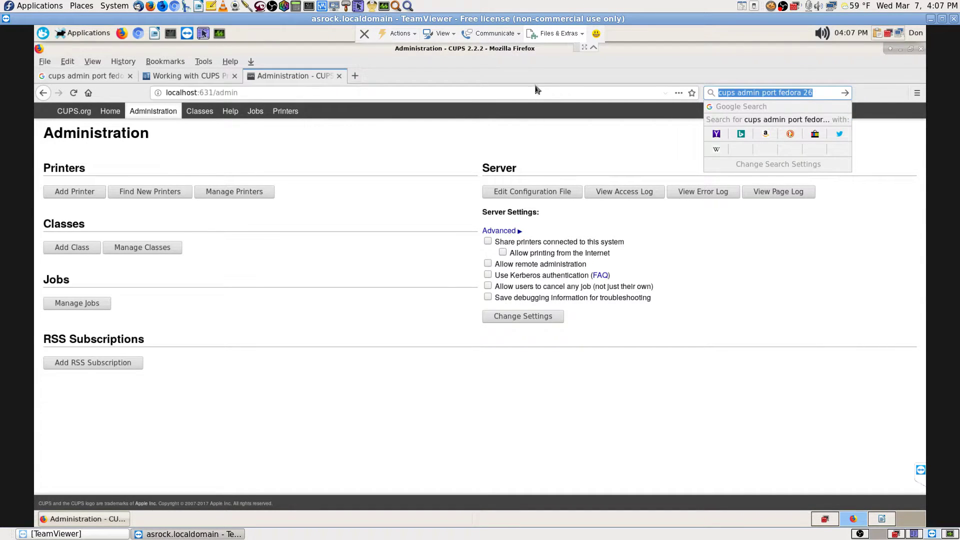
left_click(292, 77)
- Bookmark all tabs into folder 'Software - Printer Server cups admin port fedora 26', then close the Google tab
right_click(283, 78)
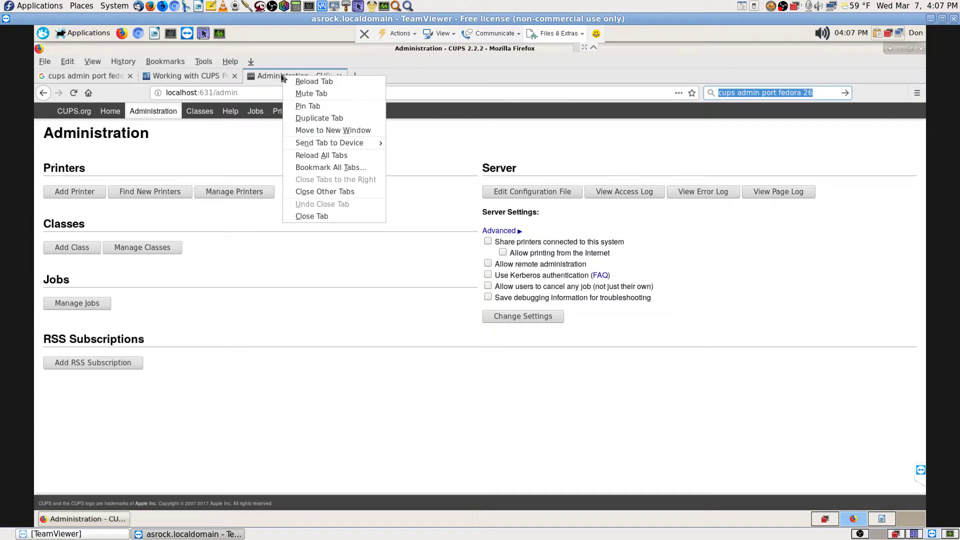
left_click(306, 168)
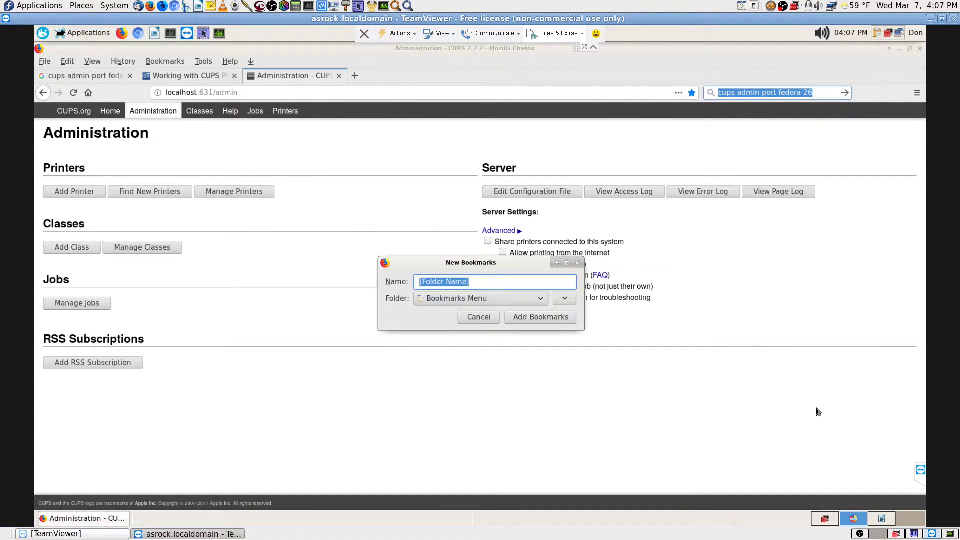
type("Software - Printer")
type("Ser")
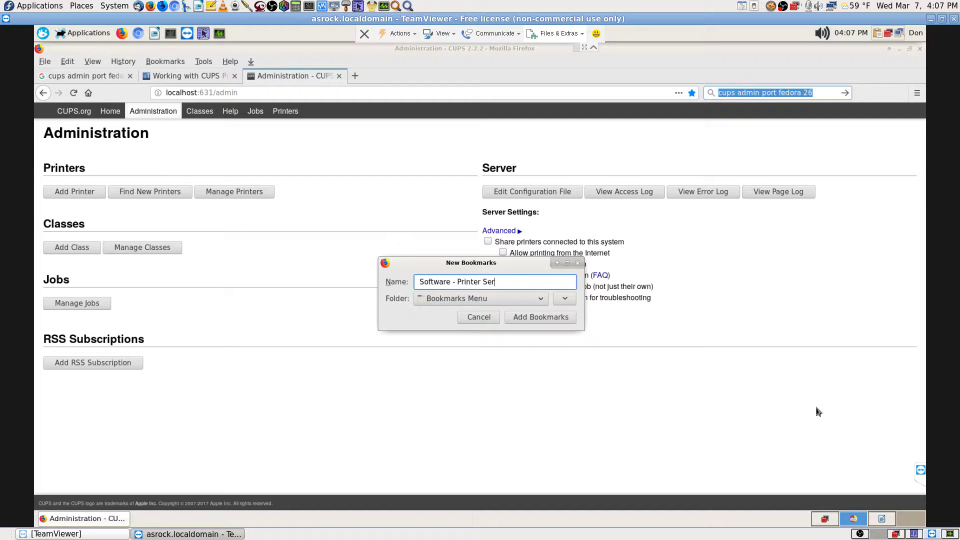
type("ver")
key("ctrl+v")
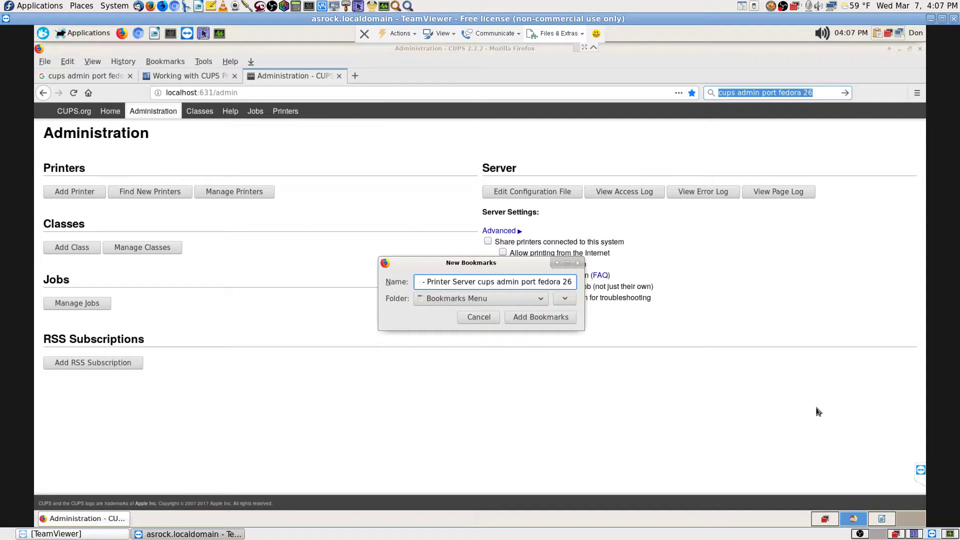
key("Return")
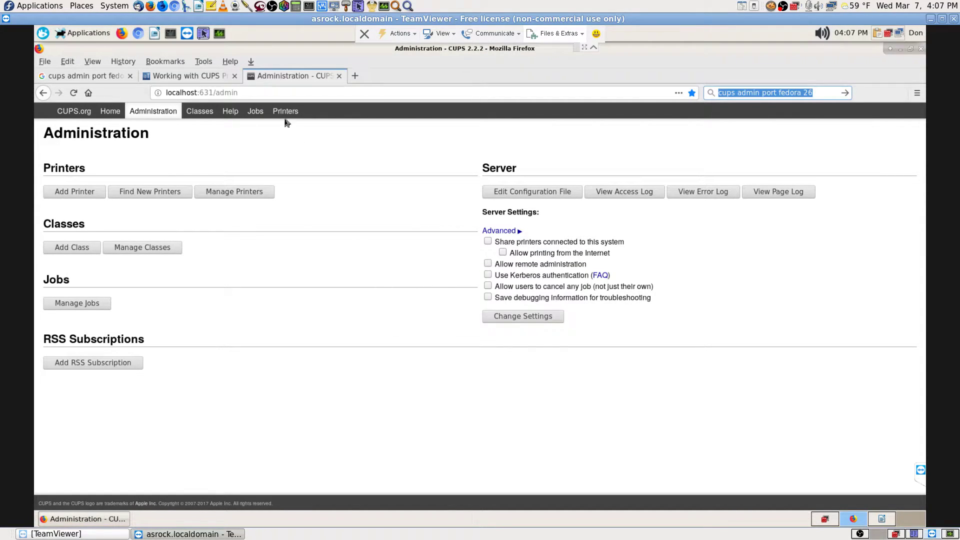
left_click(226, 80)
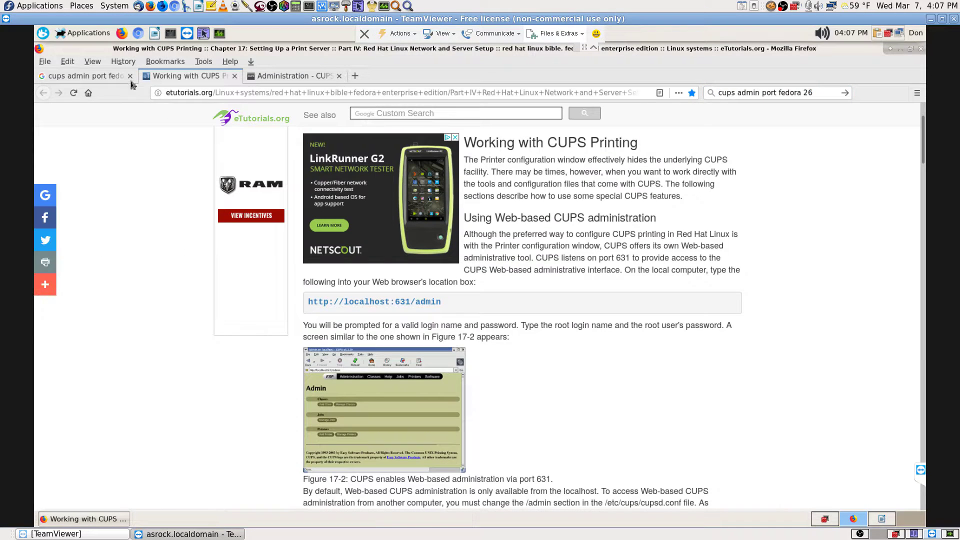
left_click(129, 76)
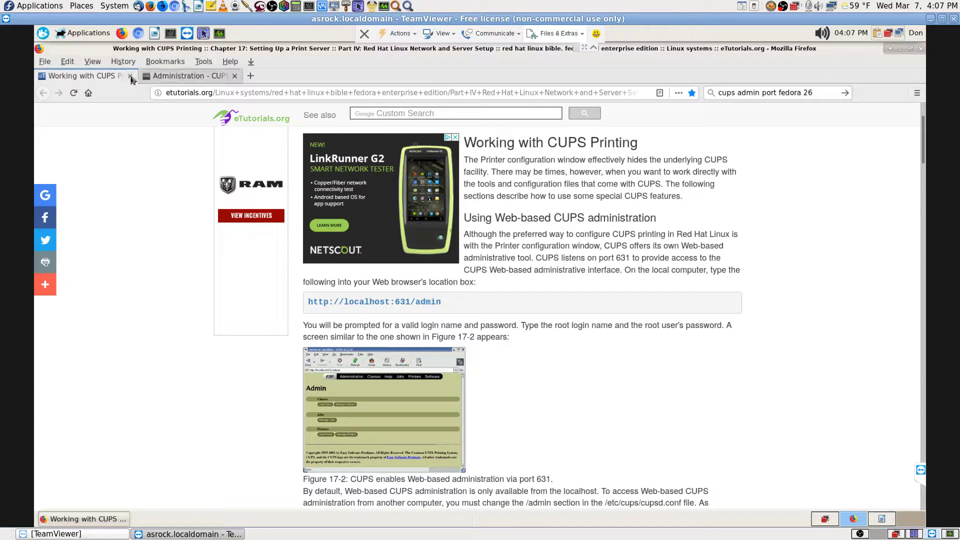
- Close the CUPS article tab and return from Find New Printers to the Administration page
left_click(129, 76)
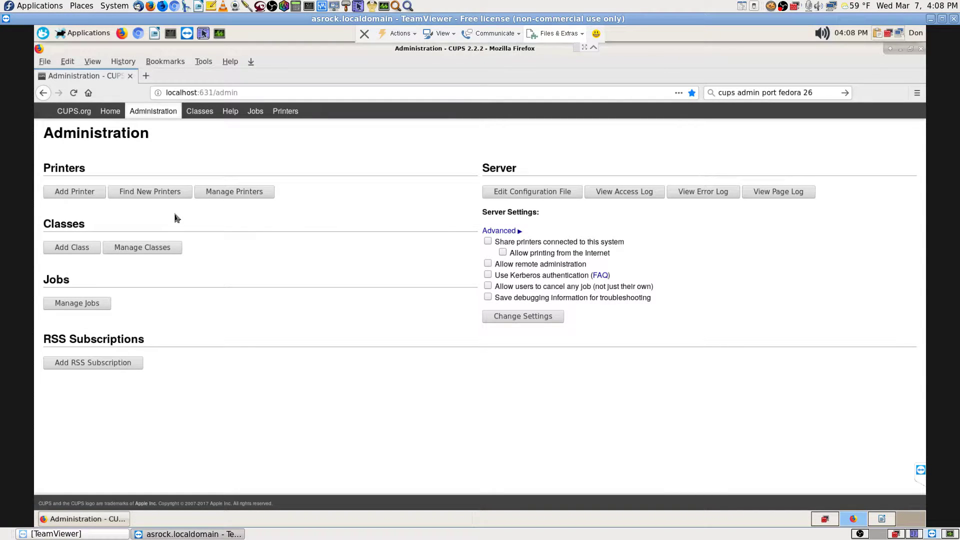
left_click(159, 194)
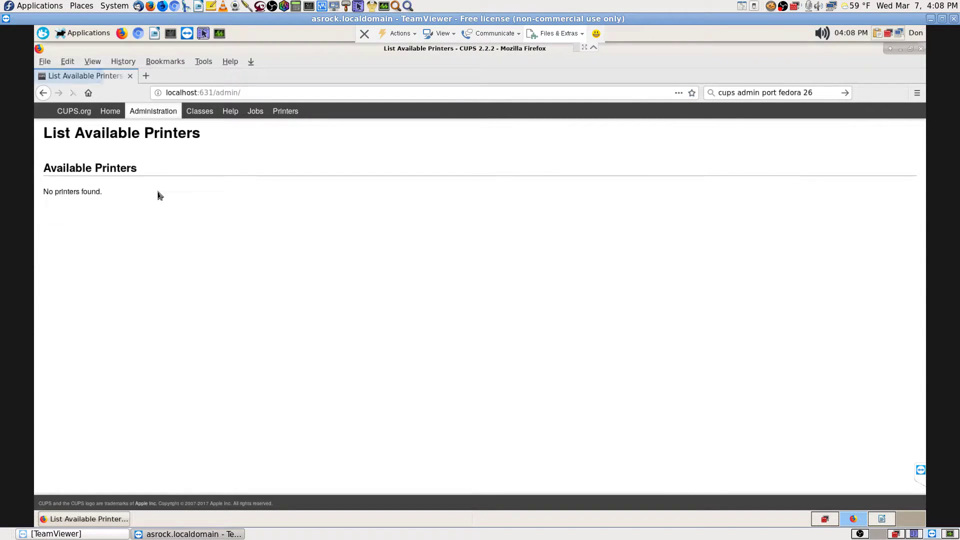
left_click(44, 93)
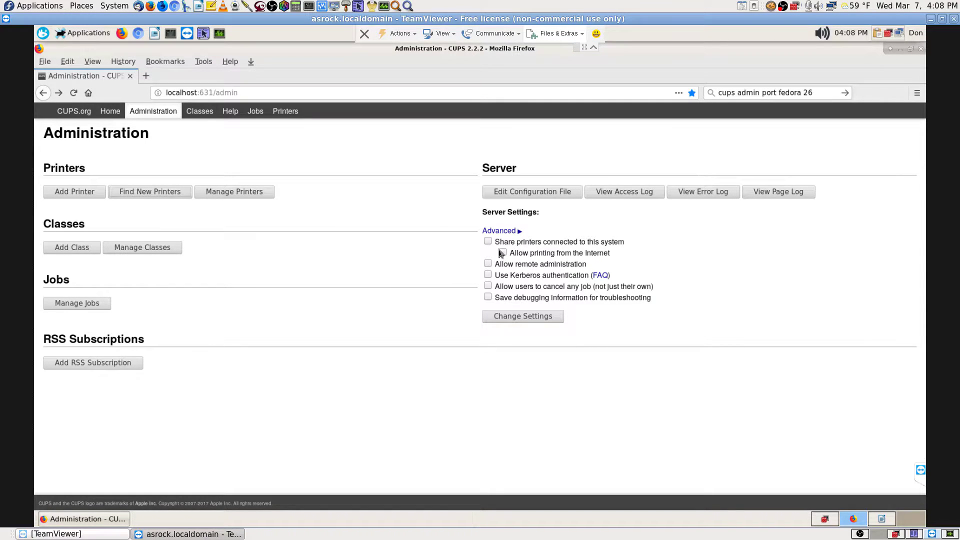
- Leave 'Share printers connected to this system' unchecked and choose Add Printer
left_click(489, 242)
left_click(489, 242)
left_click(82, 195)
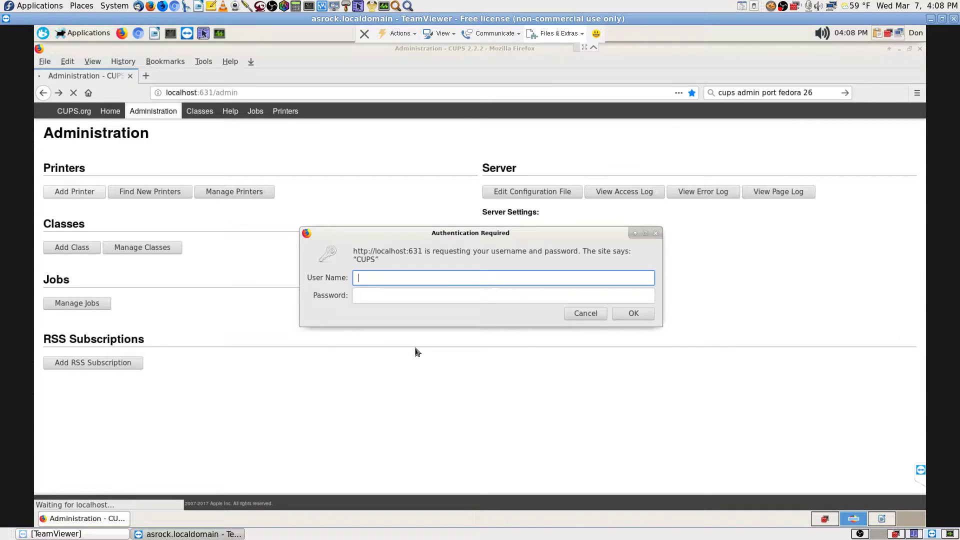
- Log in as root with the administrator password and decline saving the login in Firefox
type("root")
key("Tab")
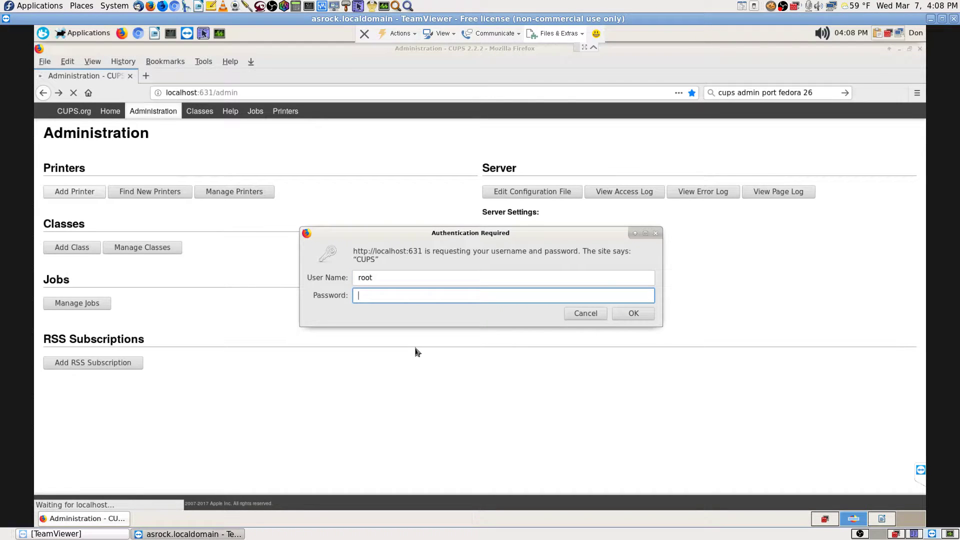
type("••••••••")
key("Return")
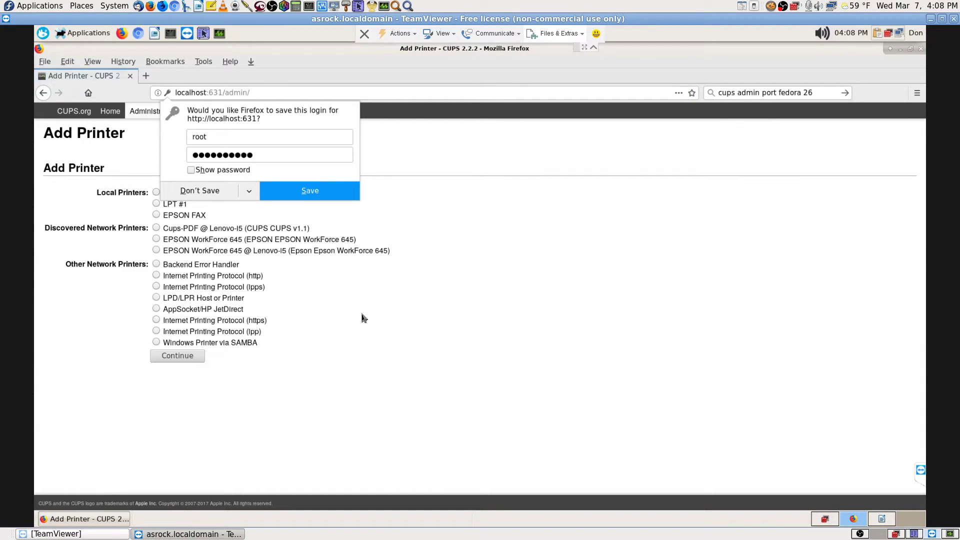
left_click(200, 191)
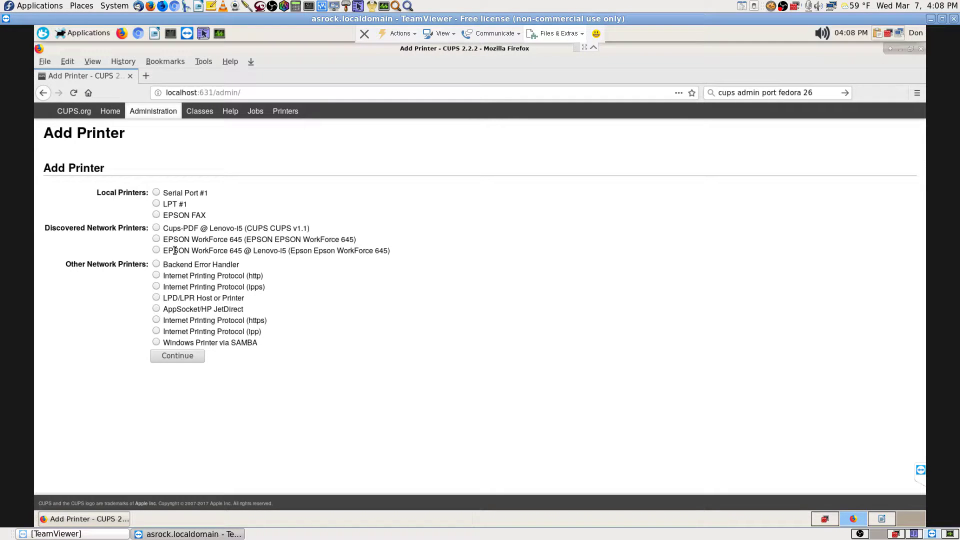
- Select the EPSON FAX radio button under Local Printers
left_click(157, 215)
- Open Firefox's Print dialog from the File menu to list the available printers
left_click(43, 63)
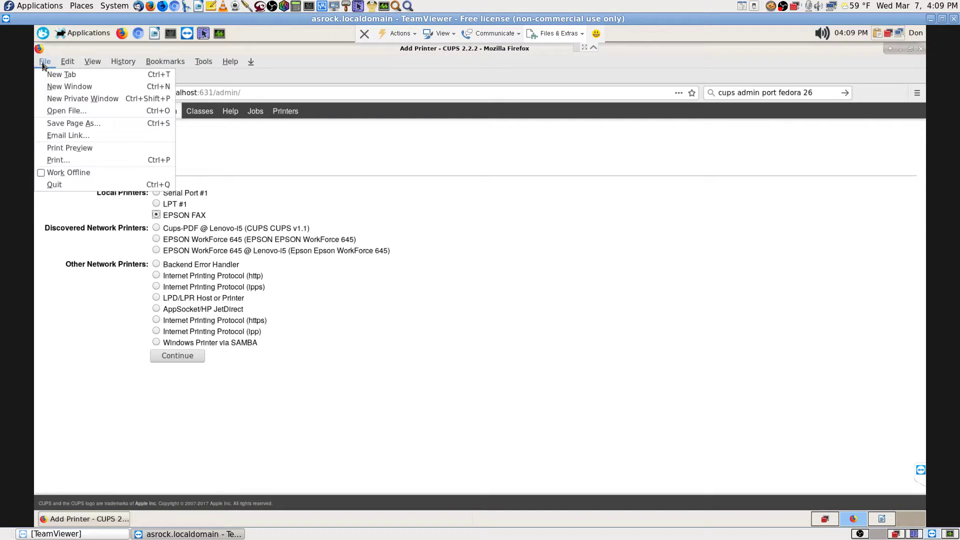
left_click(54, 160)
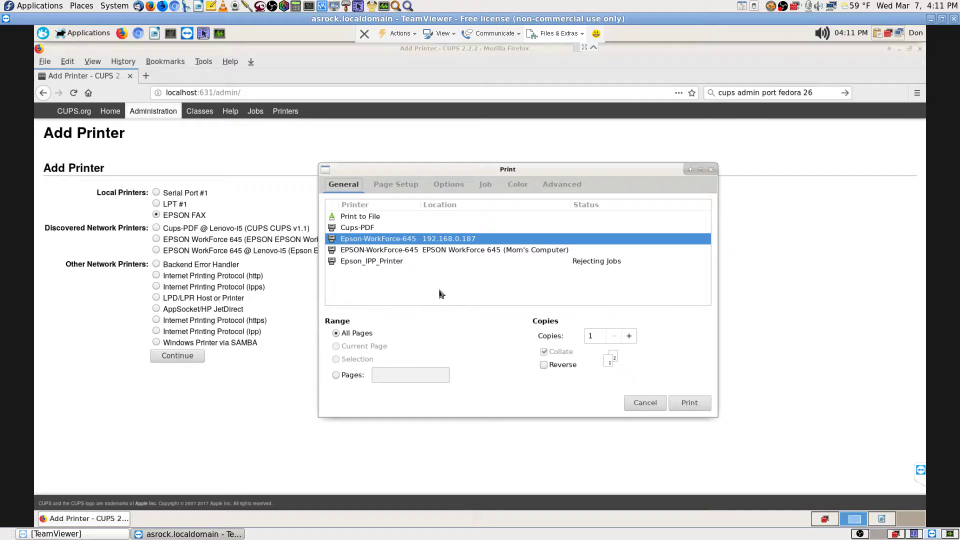
- Select Epson_IPP_Printer to view its Rejecting Jobs status, then cancel the Print dialog
left_click(599, 263)
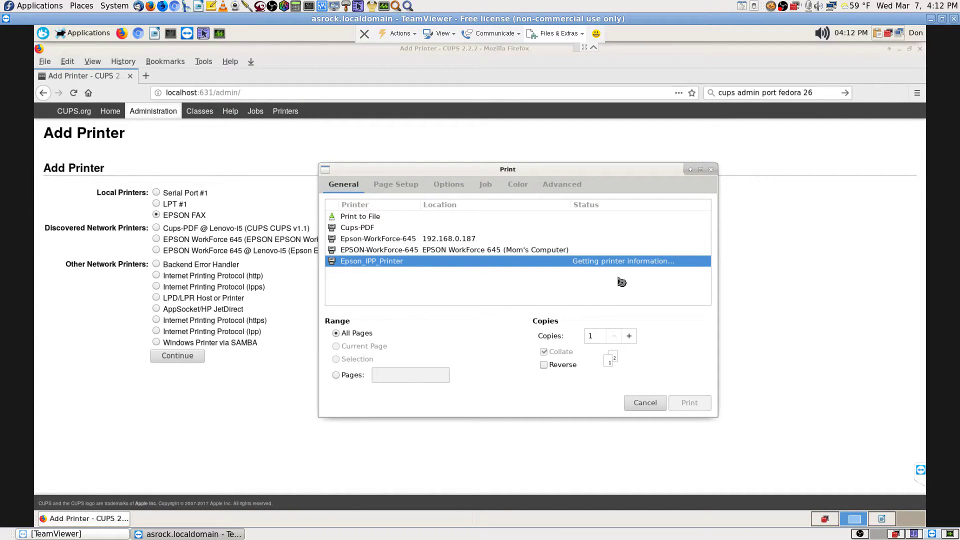
left_click(651, 404)
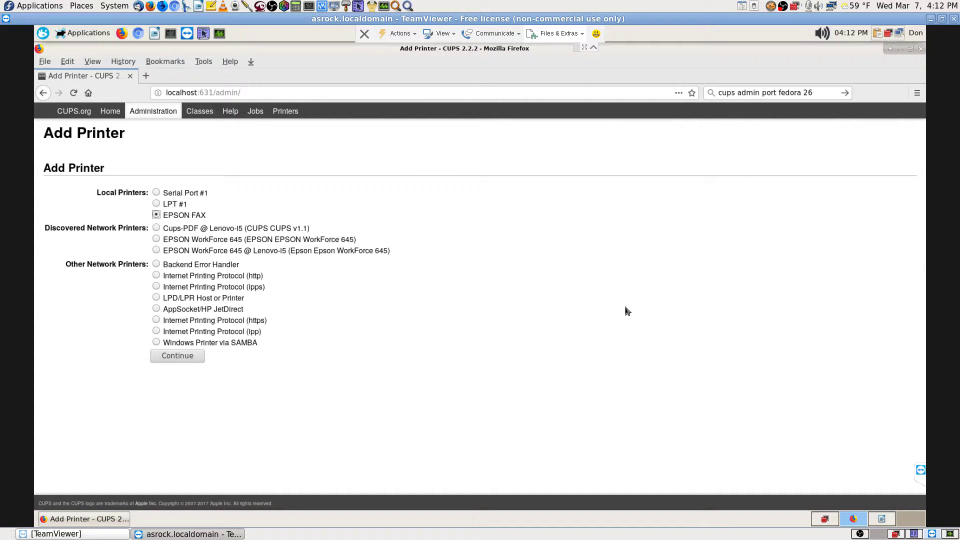
- Visit the CUPS Classes, Help, Jobs and Printers pages, then go back to Administration
left_click(209, 114)
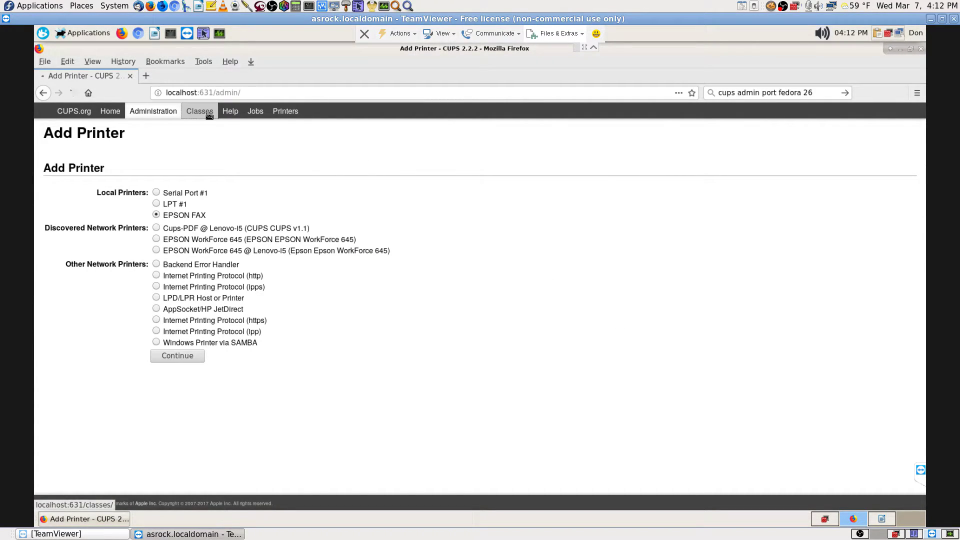
left_click(234, 115)
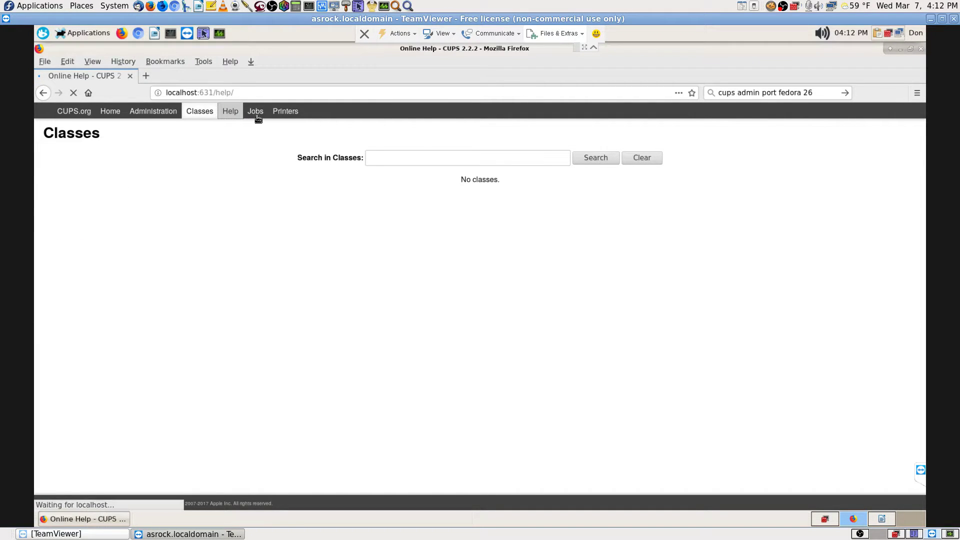
left_click(257, 115)
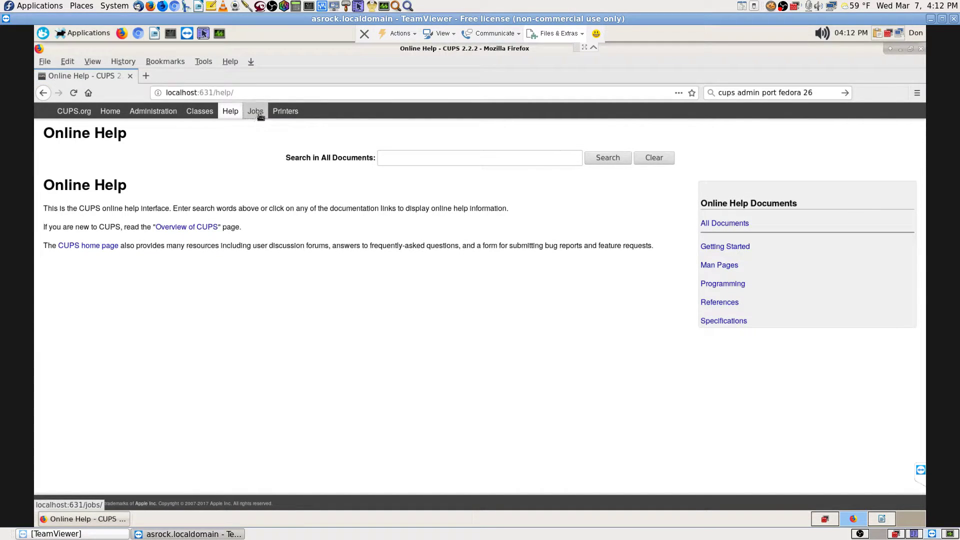
left_click(294, 114)
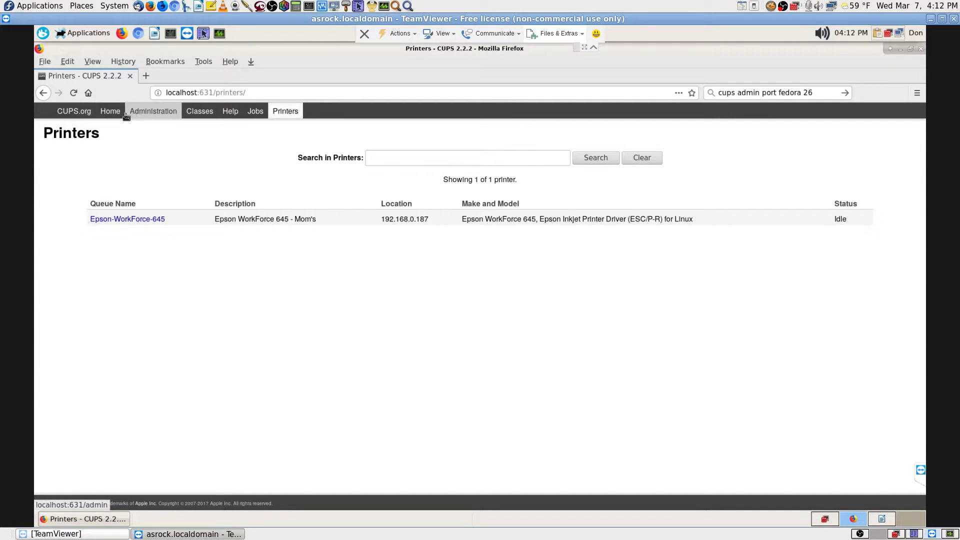
left_click(150, 114)
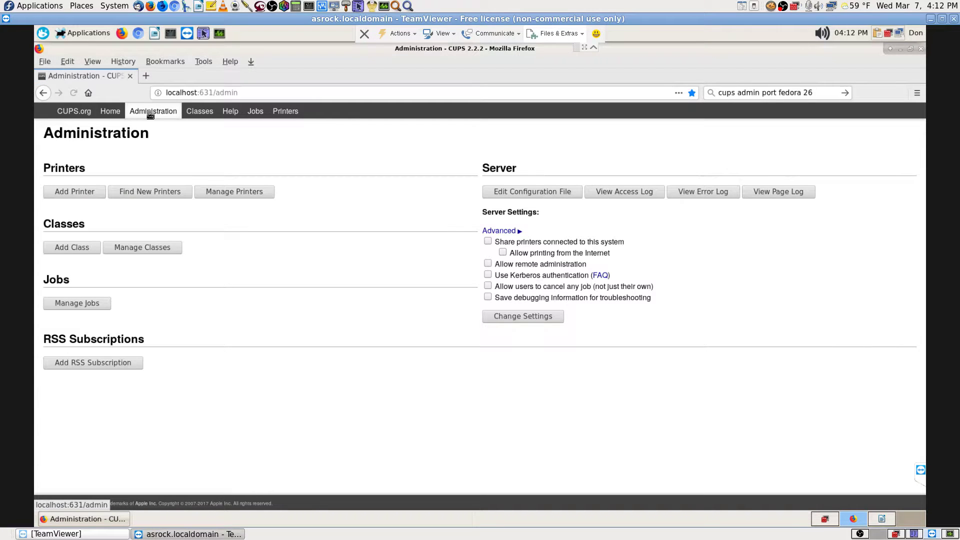
- Start adding the EPSON FAX printer in CUPS and continue to its connection page
left_click(89, 195)
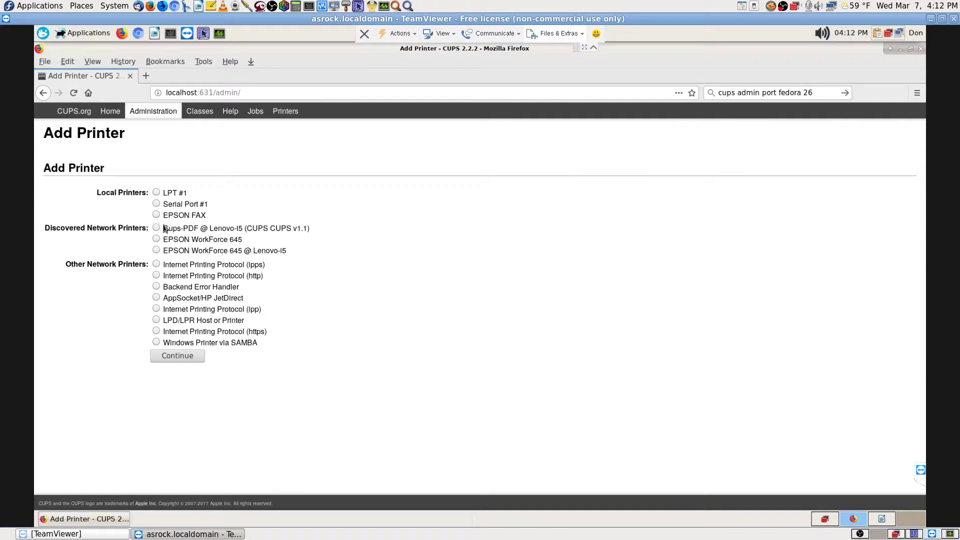
left_click(156, 214)
left_click(177, 356)
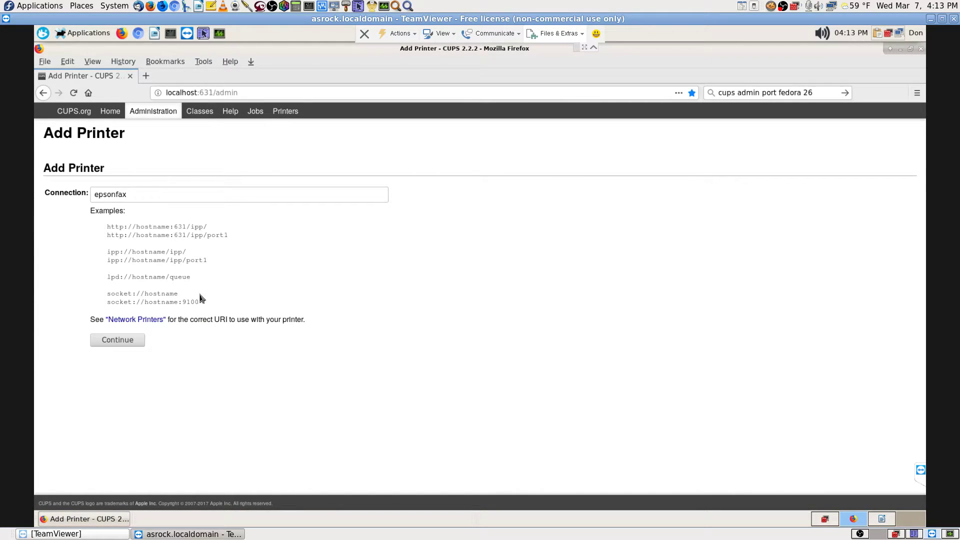
- Submit the epsonfax connection, take a screenshot, and return to the CUPS home page
left_click(138, 341)
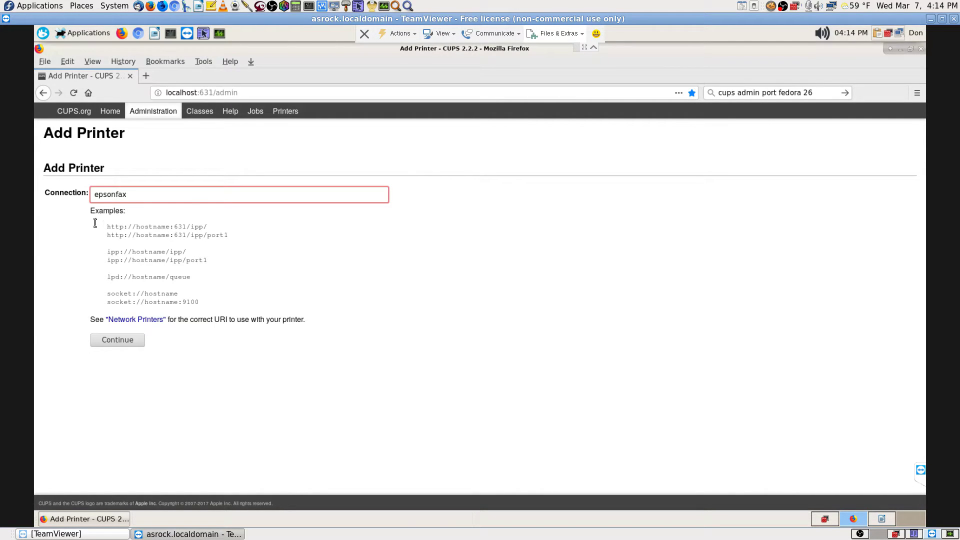
key("Print")
left_click(110, 111)
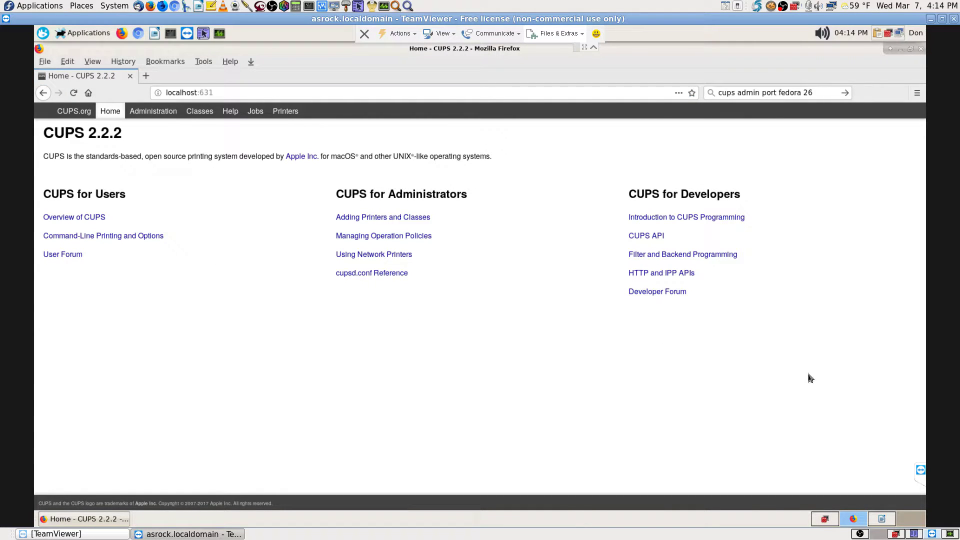
left_click(825, 93)
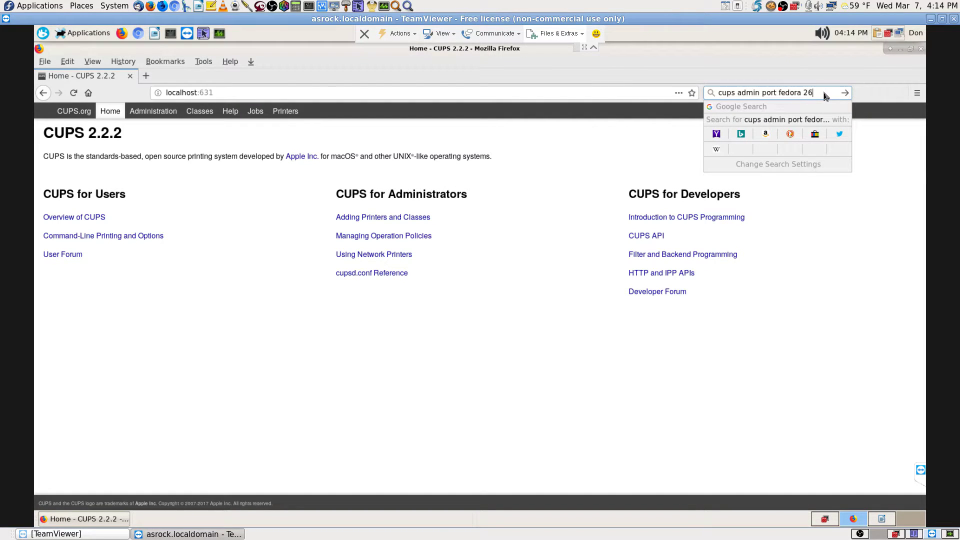
left_click_drag(825, 93, 603, 81)
left_click(601, 276)
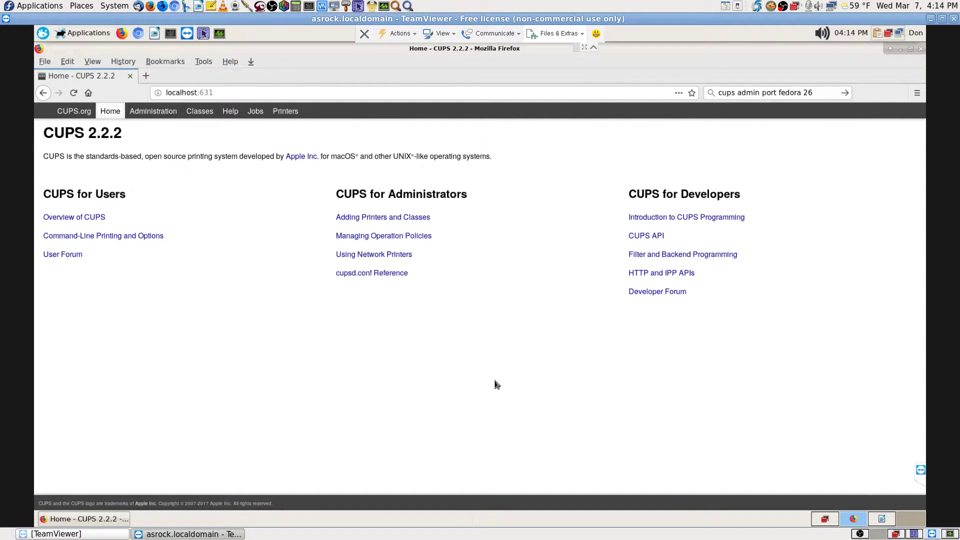
key("ctrl+shift+o")
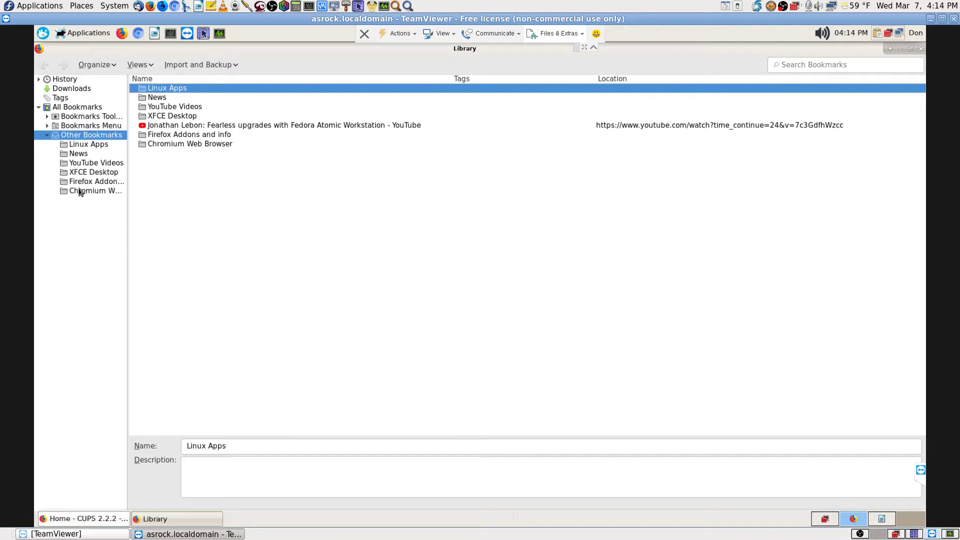
left_click_drag(127, 199, 228, 209)
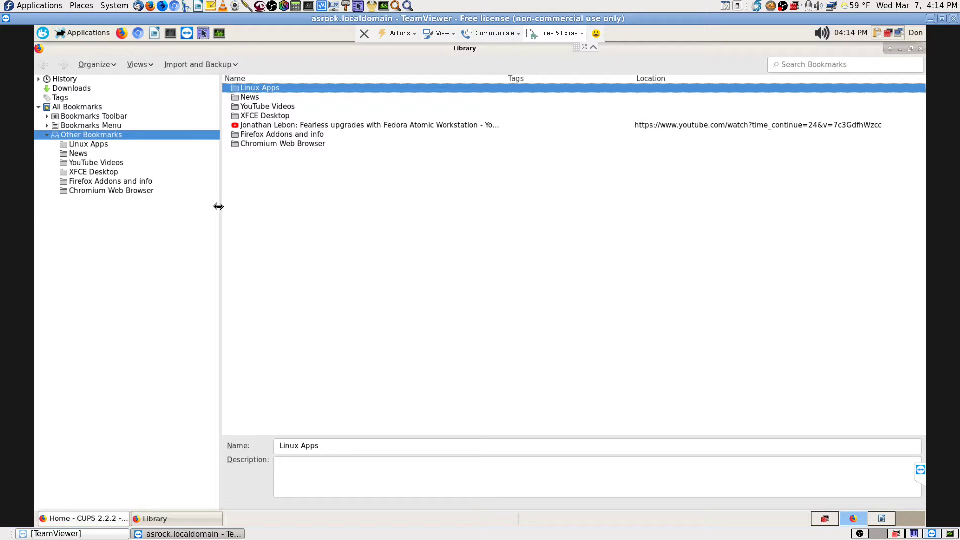
left_click(77, 156)
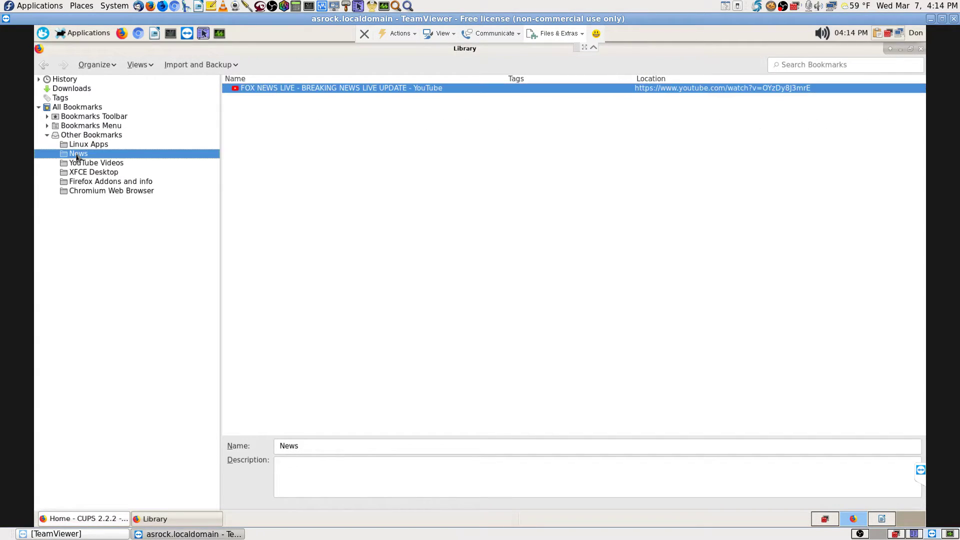
left_click(100, 184)
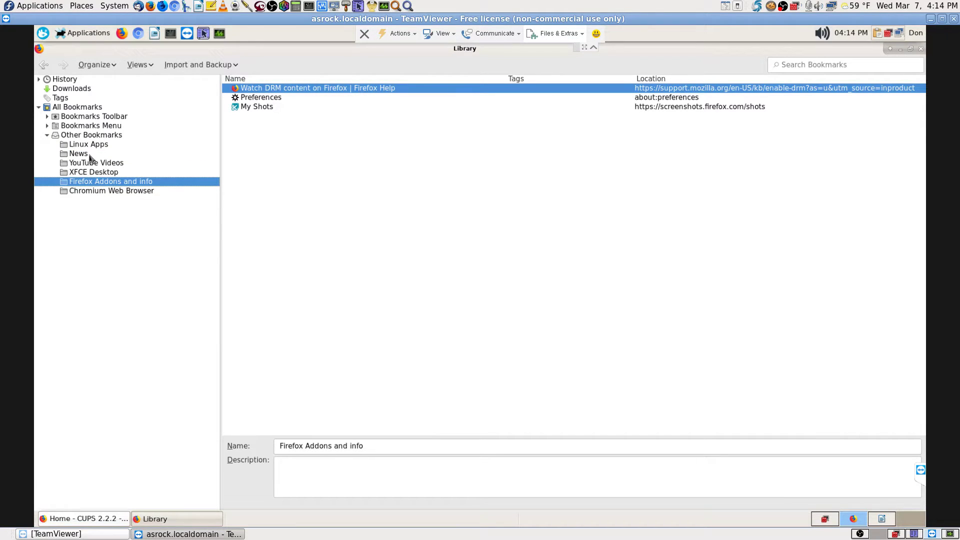
left_click(86, 137)
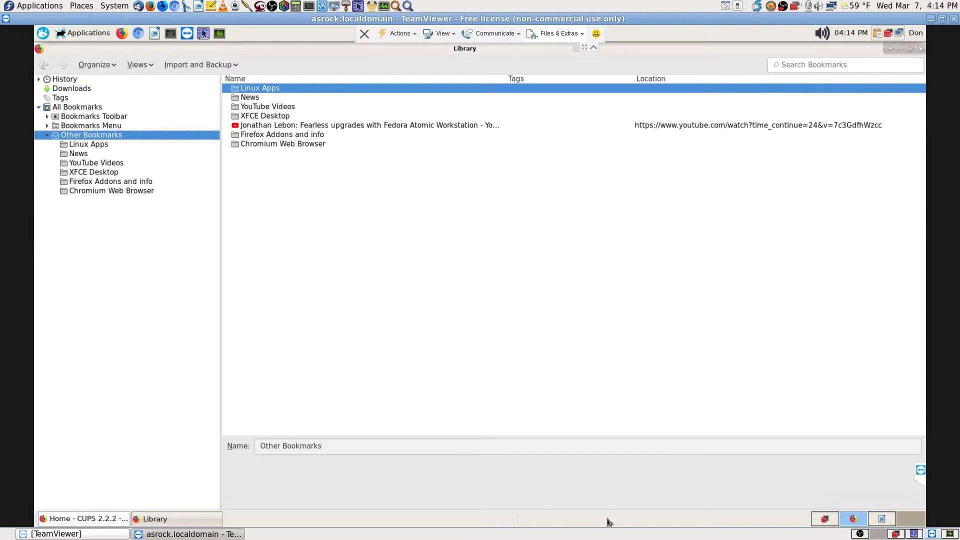
left_click(921, 49)
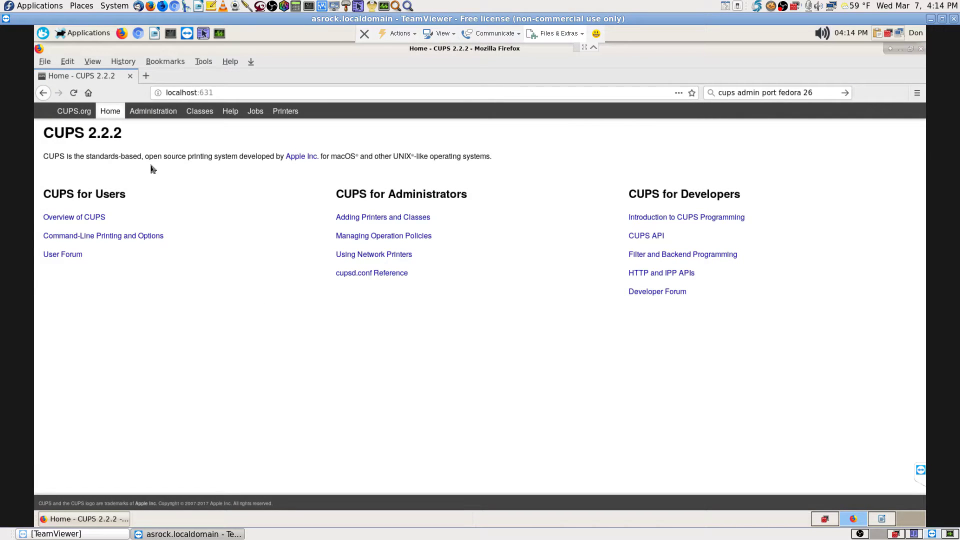
- Open the CUPS Printers list in a new window and go to the Epson-WorkForce-645 queue
left_click(150, 111)
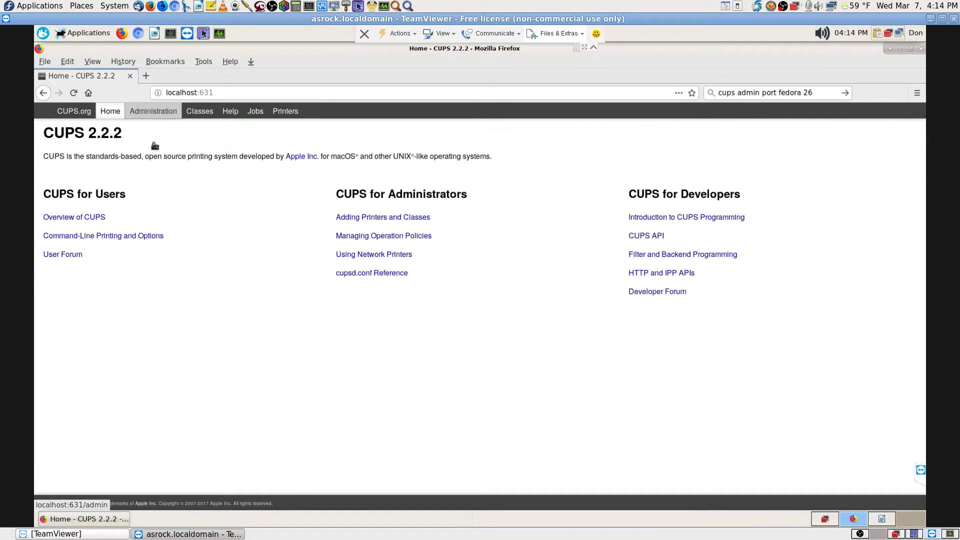
key("ctrl+n")
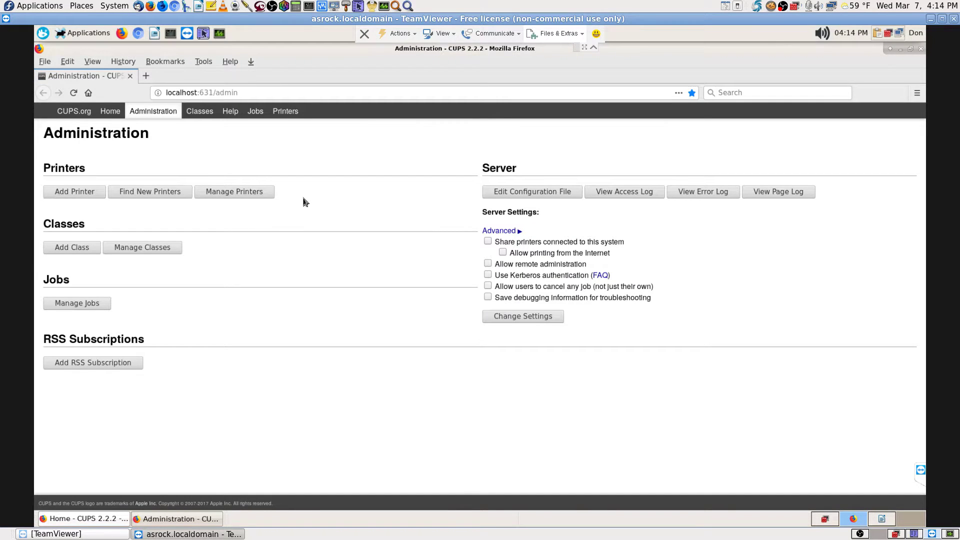
left_click(286, 111, "shift")
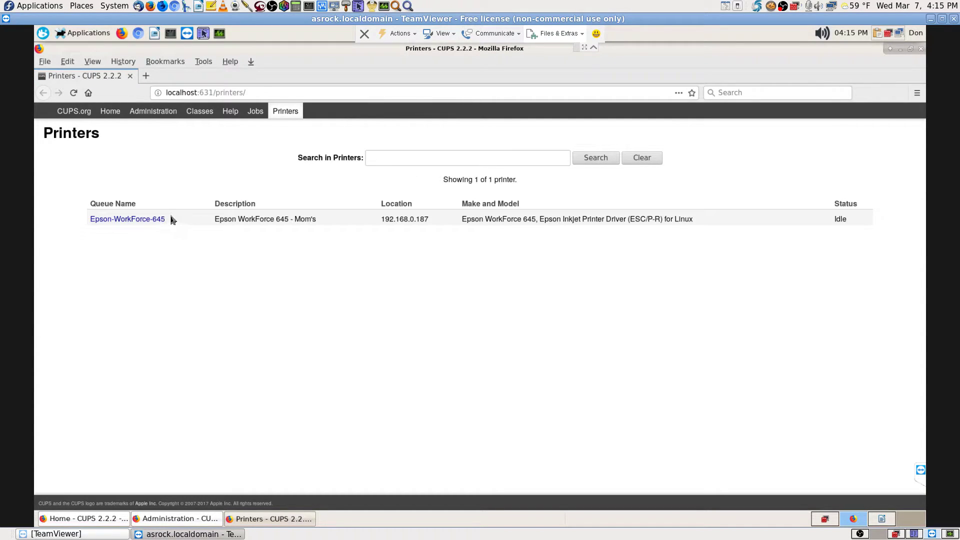
left_click(143, 223)
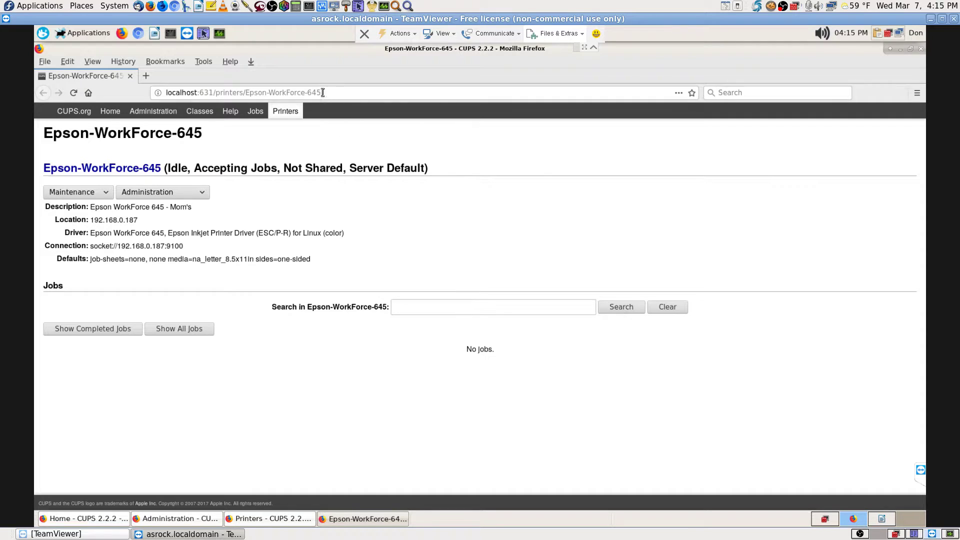
- Bookmark the Epson-WorkForce-645 printer page from the address bar
mouse_move(320, 92)
left_mouse_down()
mouse_move(268, 92)
mouse_move(329, 95)
left_mouse_up()
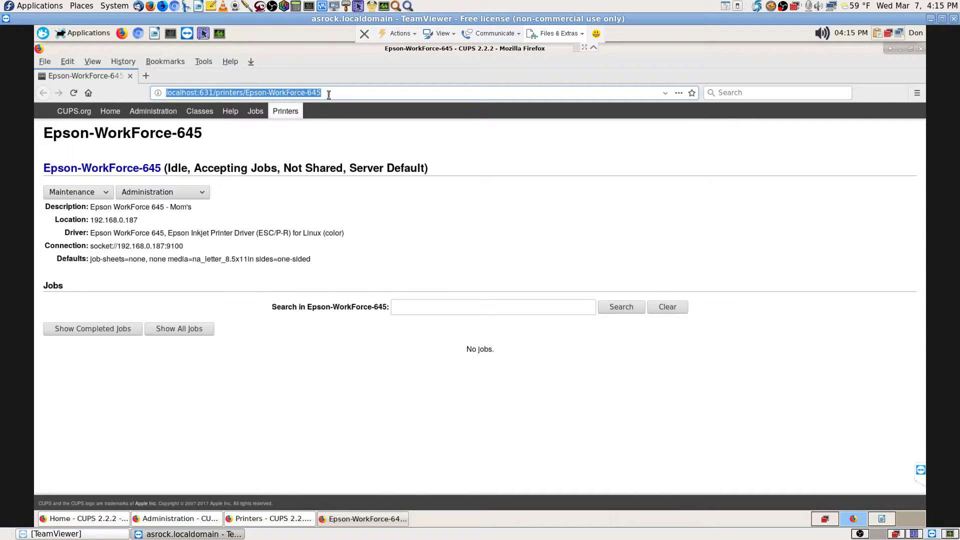
left_click(446, 168)
left_click(692, 93)
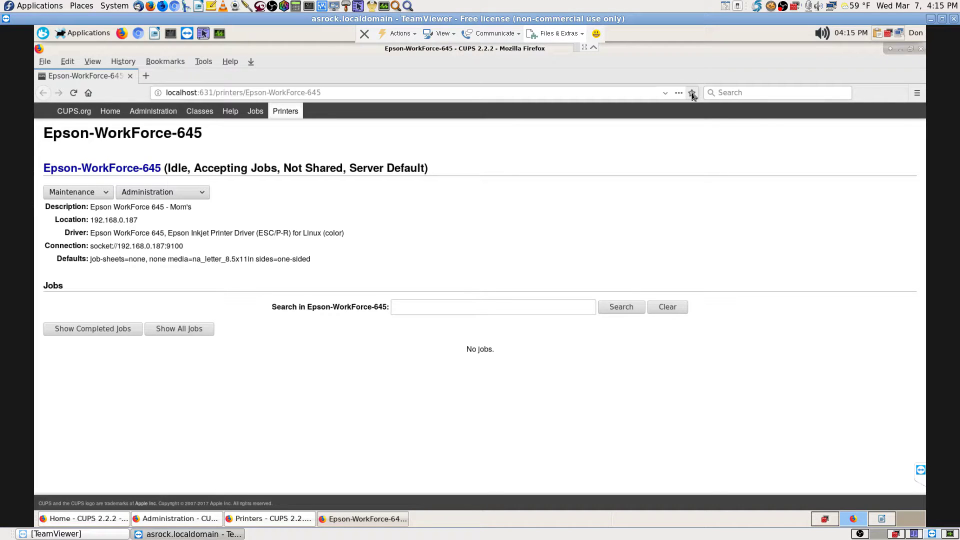
- Browse the bookmark folder tree, then remove the Epson-WorkForce-645 bookmark and minimize that window
left_click(612, 159)
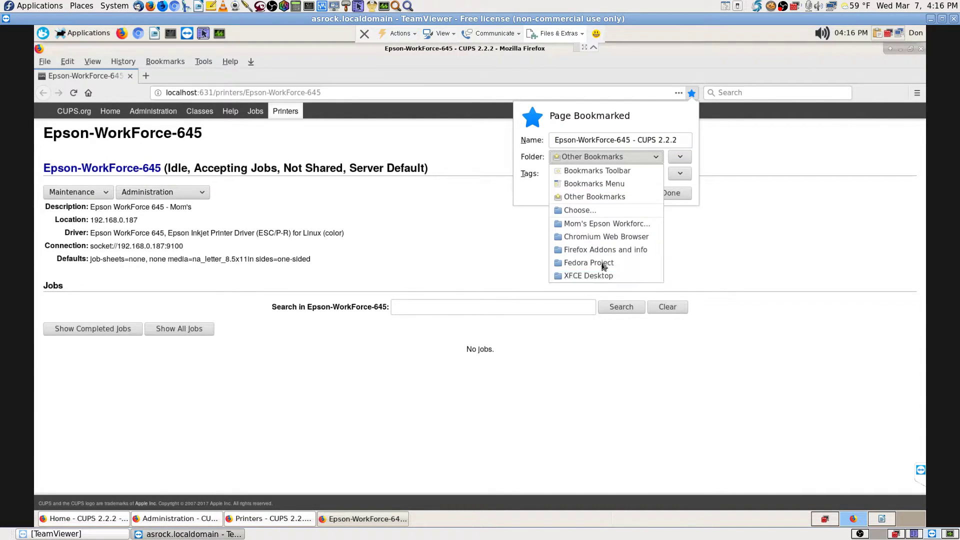
left_click(607, 208)
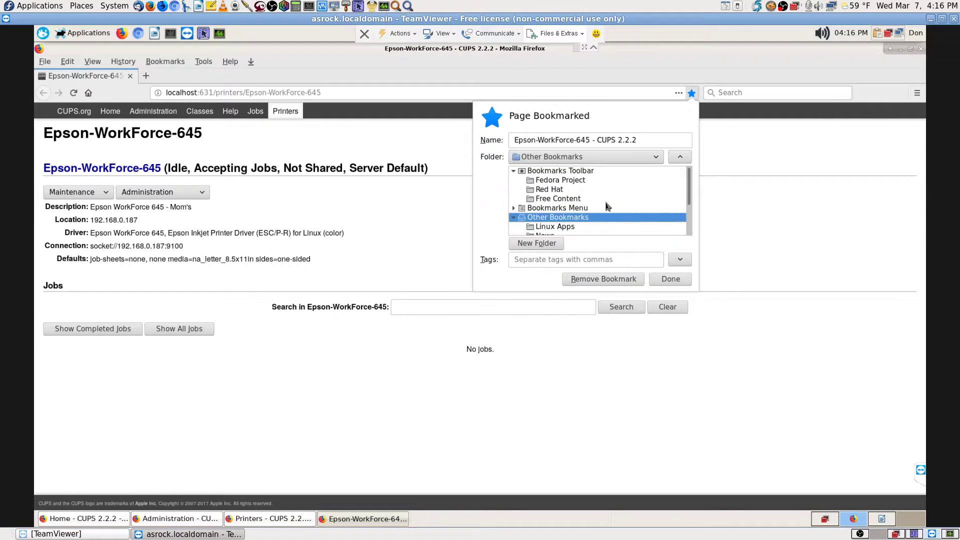
left_click_drag(690, 187, 687, 255)
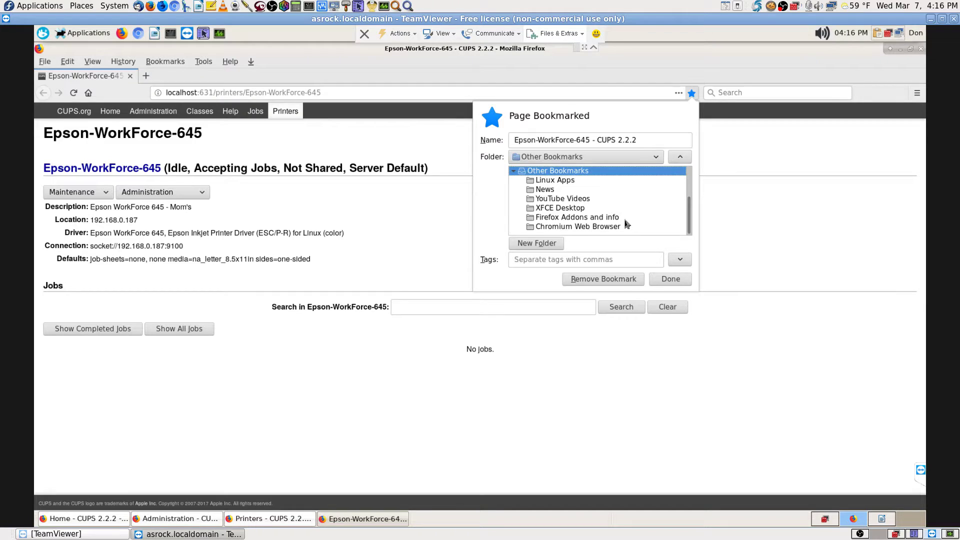
scroll(648, 225, "up", 2)
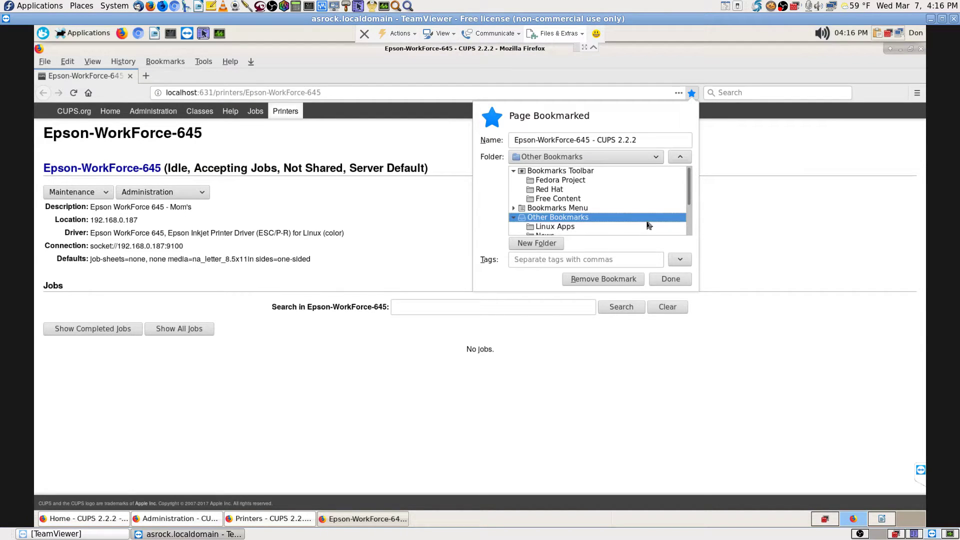
scroll(649, 225, "down", 2)
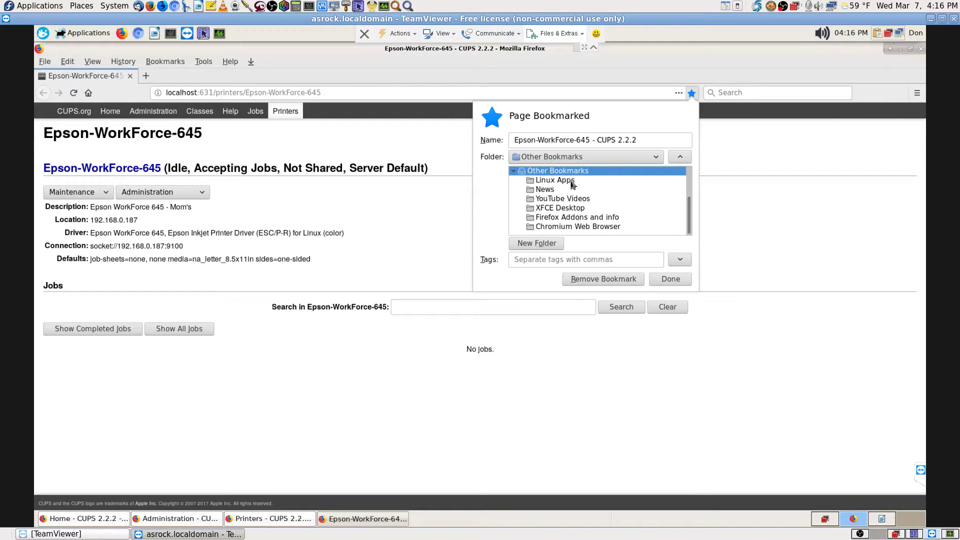
left_click(616, 278)
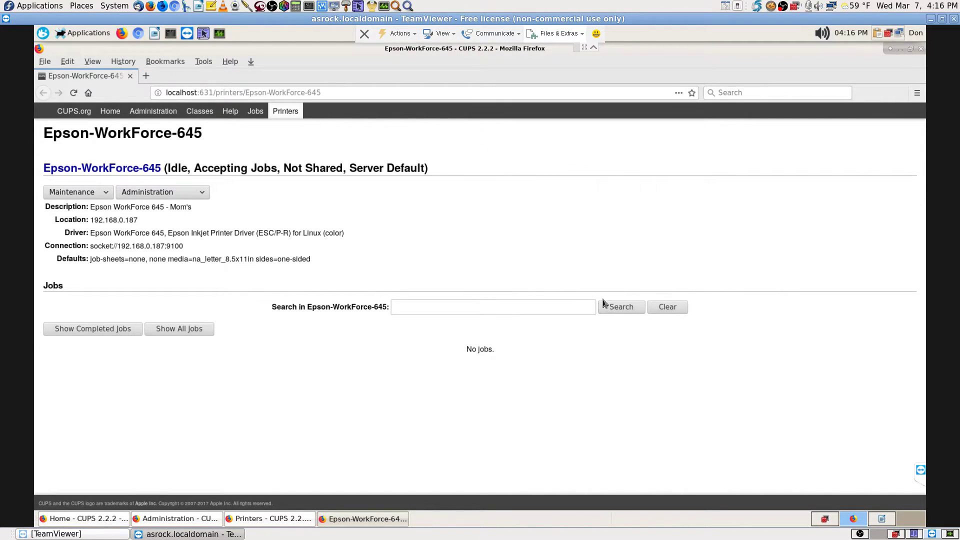
left_click(358, 519)
- Close the Home - CUPS and Administration windows
left_click(273, 519)
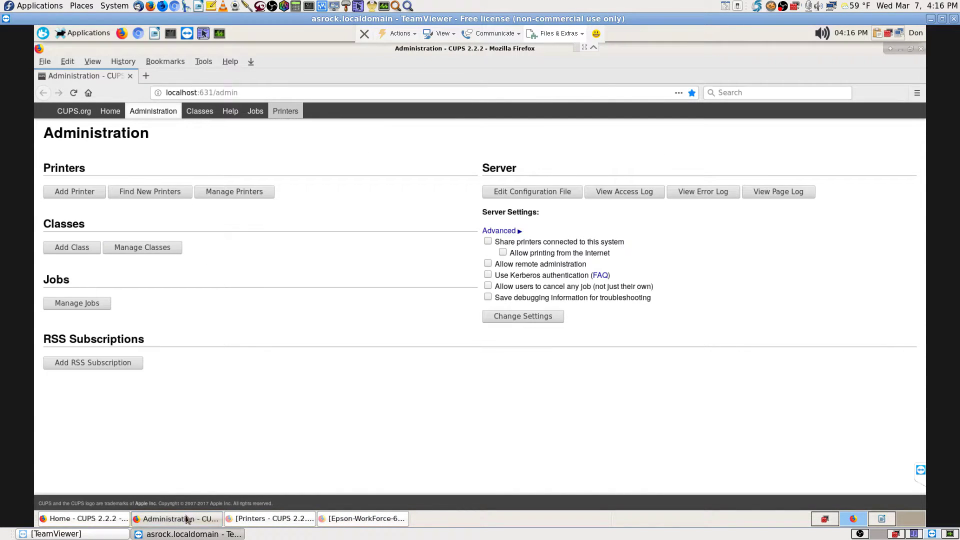
left_click(187, 520)
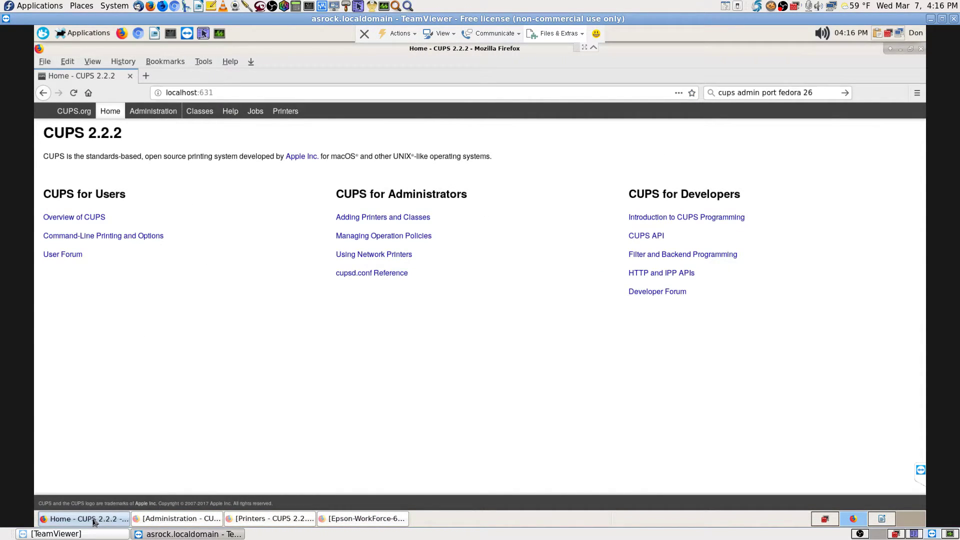
left_click(108, 521)
left_click(161, 520)
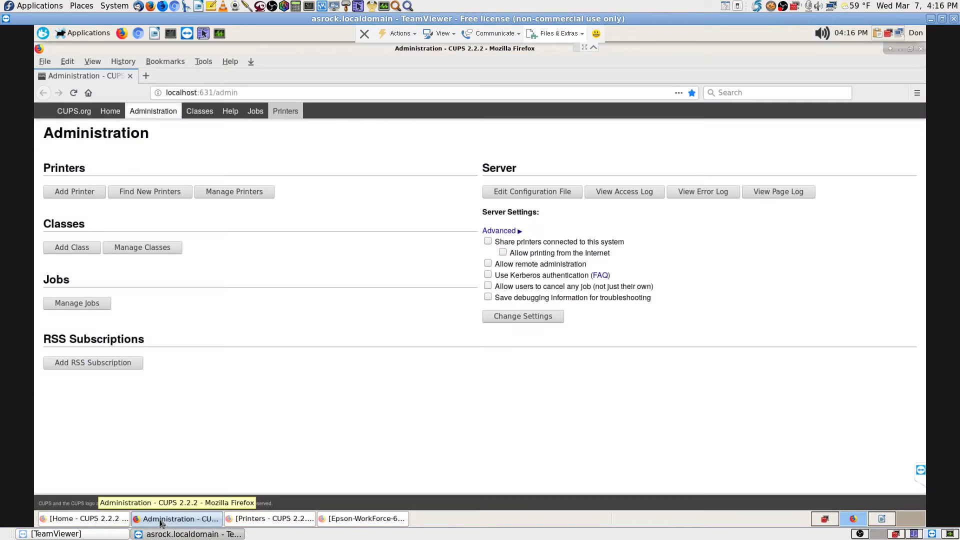
left_click(258, 521)
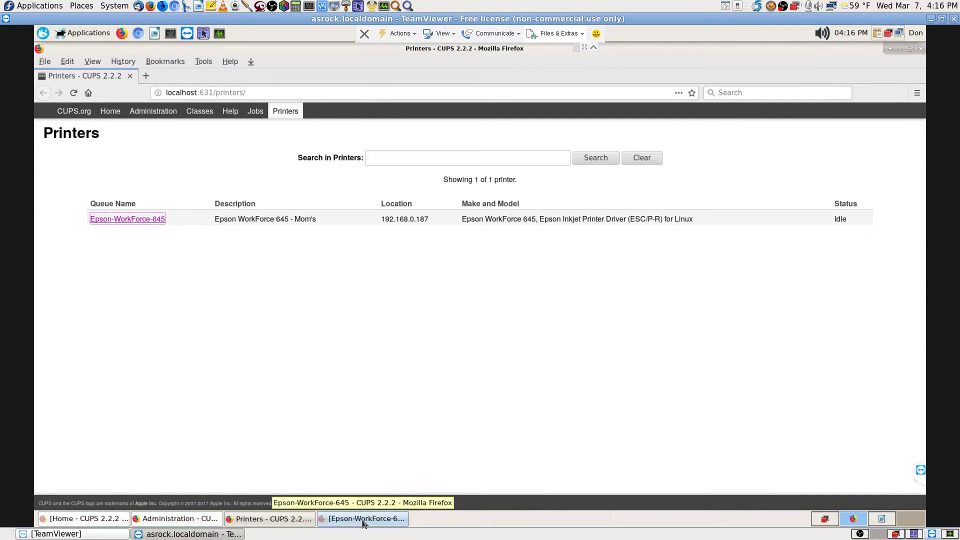
left_click(364, 520)
left_click(299, 519)
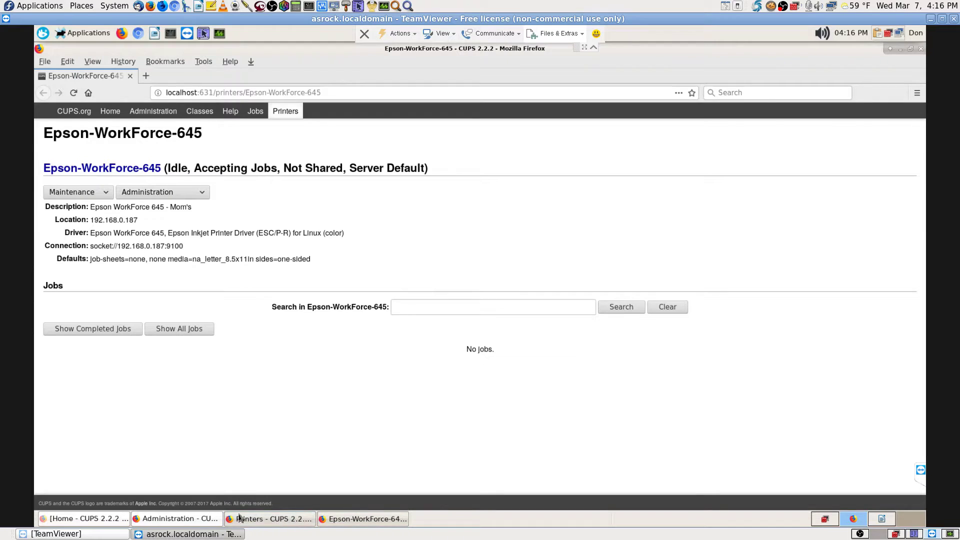
left_click(189, 519)
left_click(95, 520)
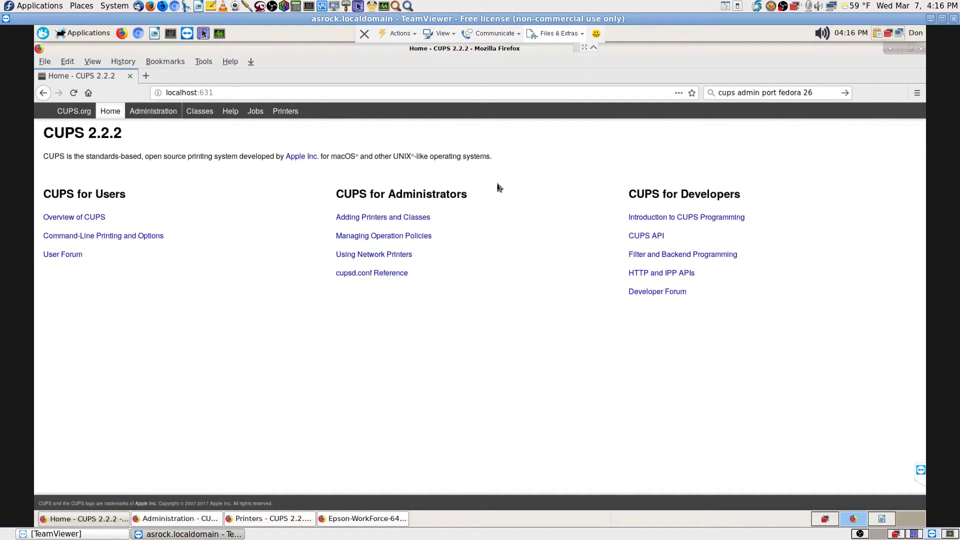
left_click(920, 49)
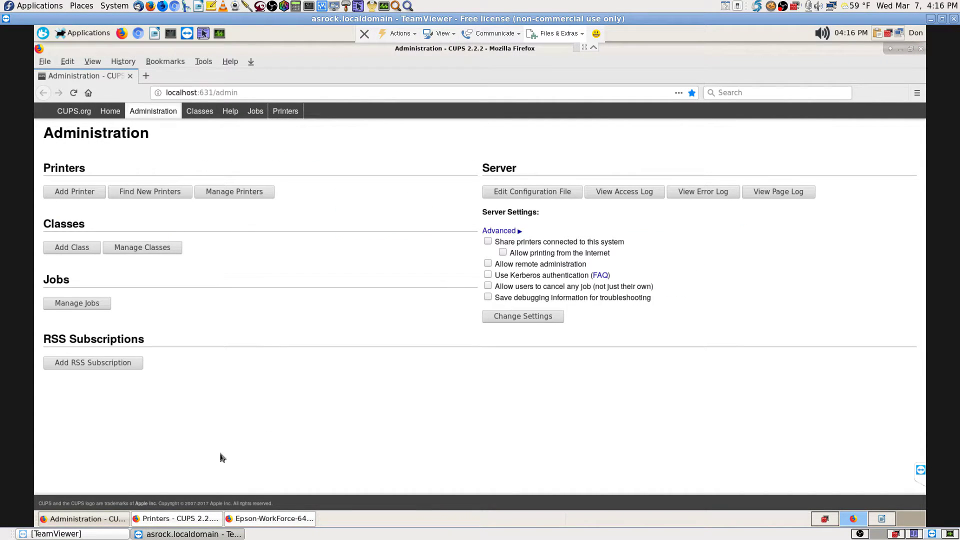
left_click(920, 49)
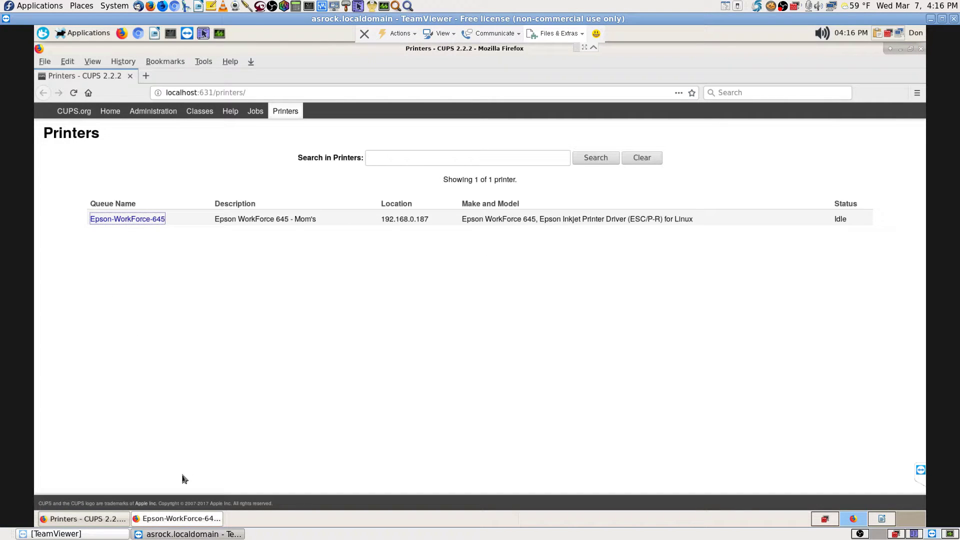
- Close the Epson-WorkForce-645 window, keeping only the Printers list open
left_click(116, 520)
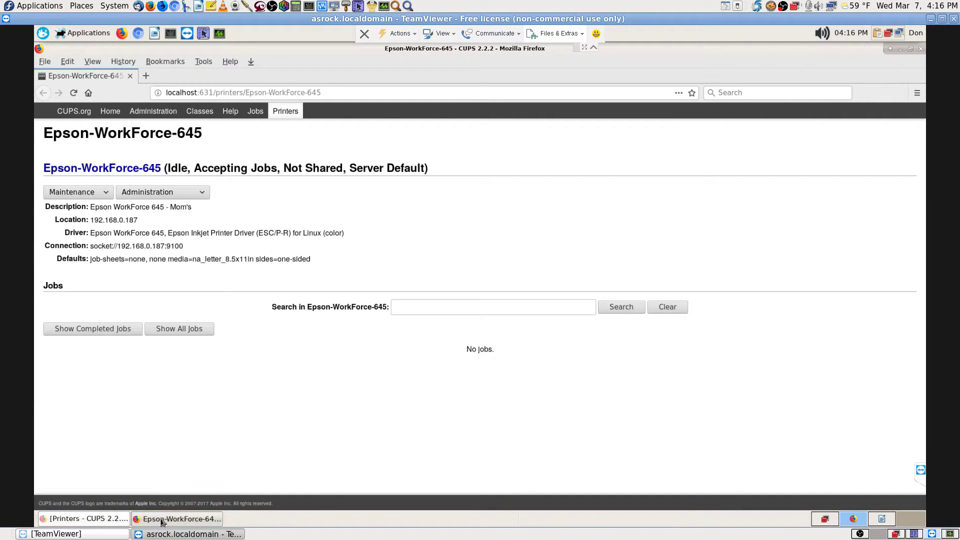
left_click(161, 520)
left_click(162, 520)
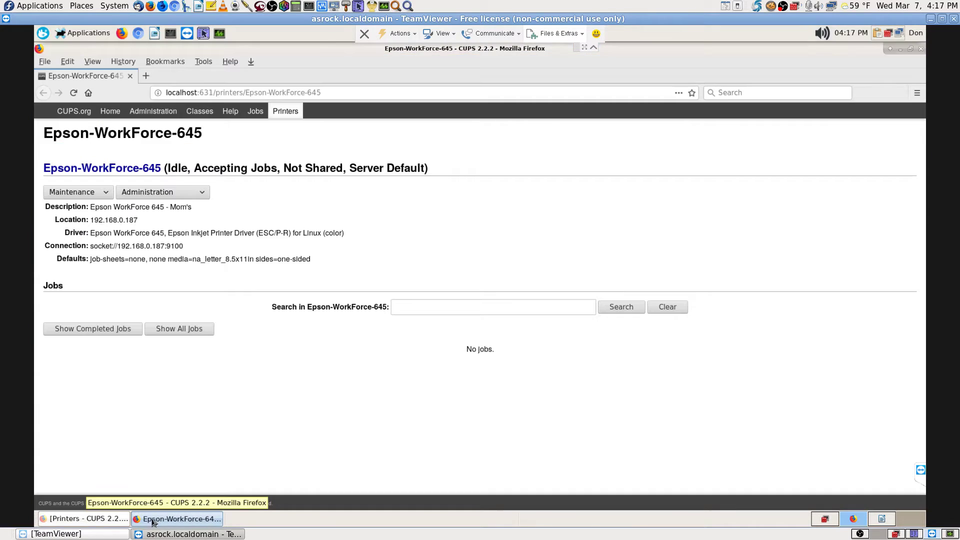
left_click(107, 520)
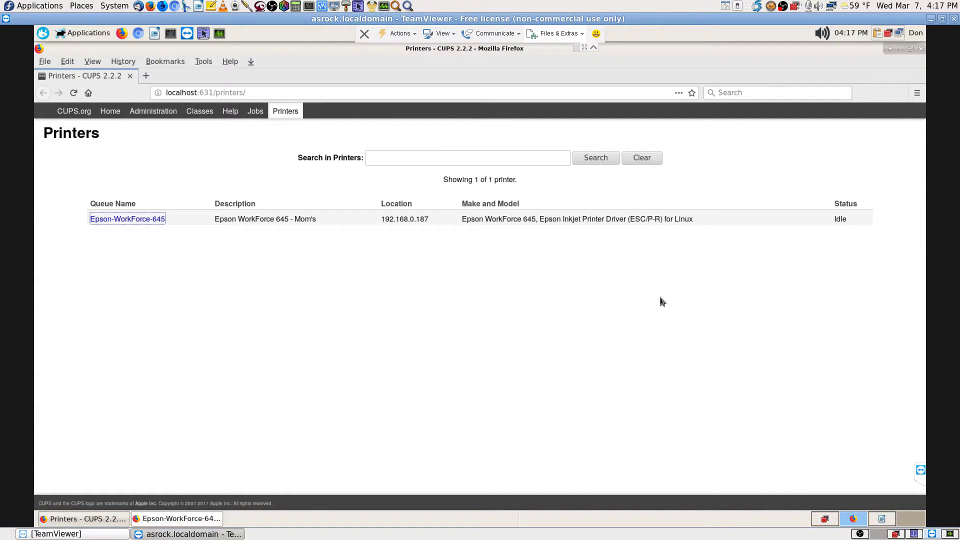
left_click(194, 515)
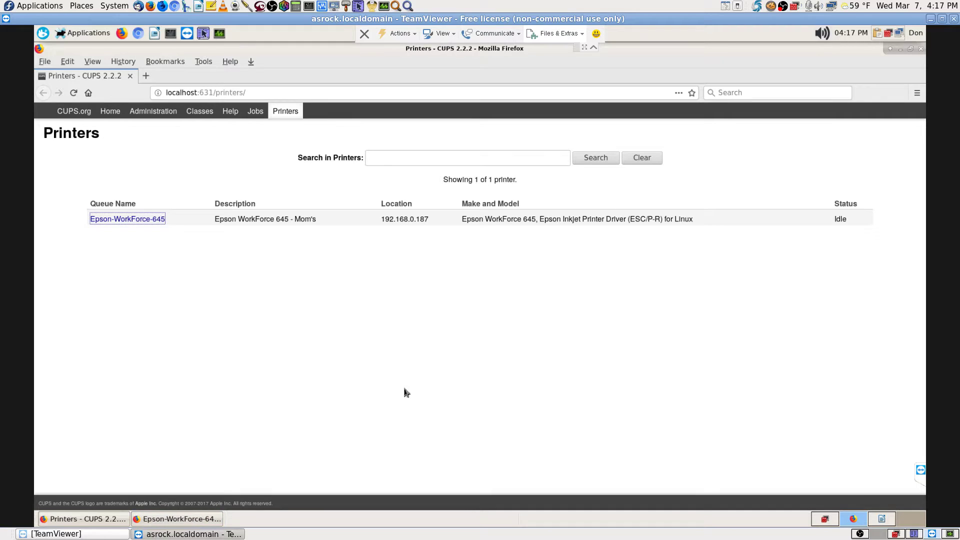
left_click(922, 48)
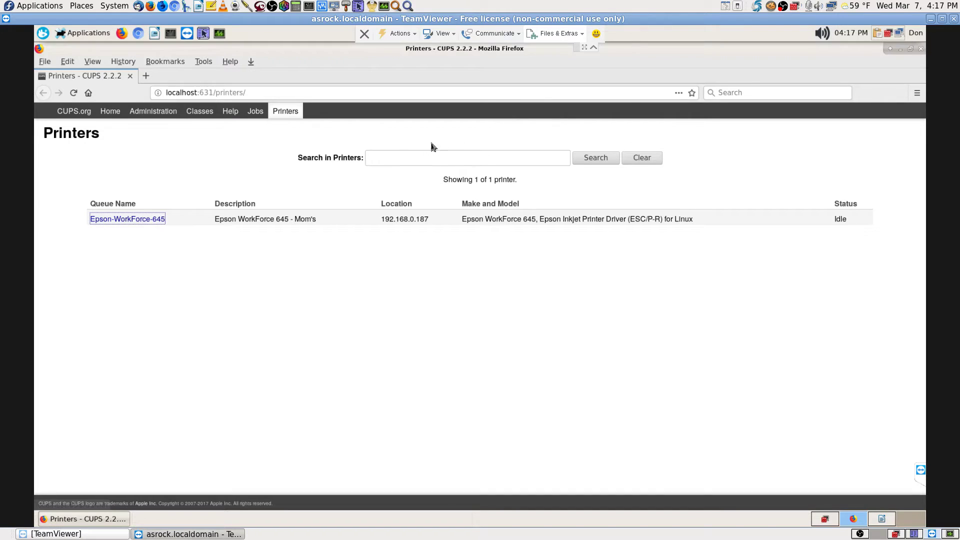
- Bookmark the CUPS Printers page into the Linux Apps folder, then open the History menu
left_click(692, 94)
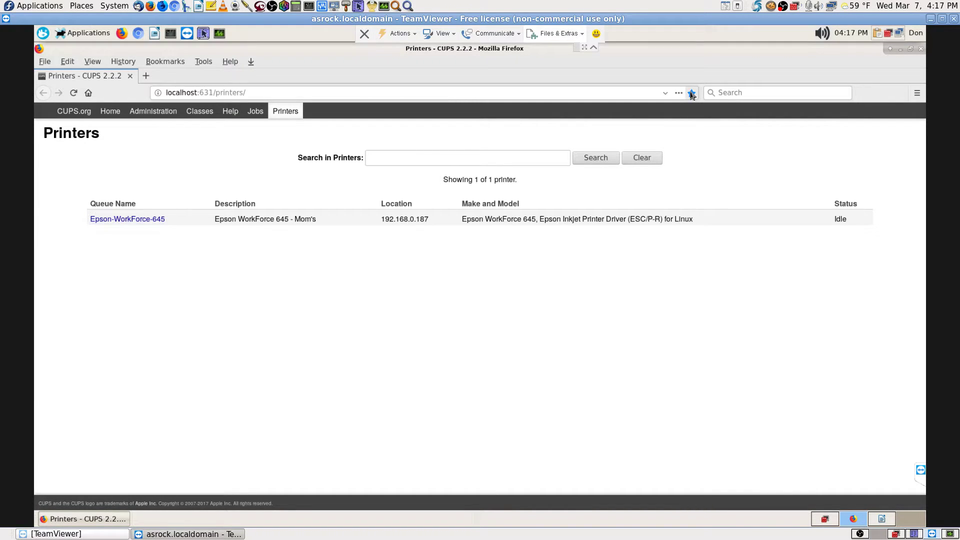
left_click(632, 157)
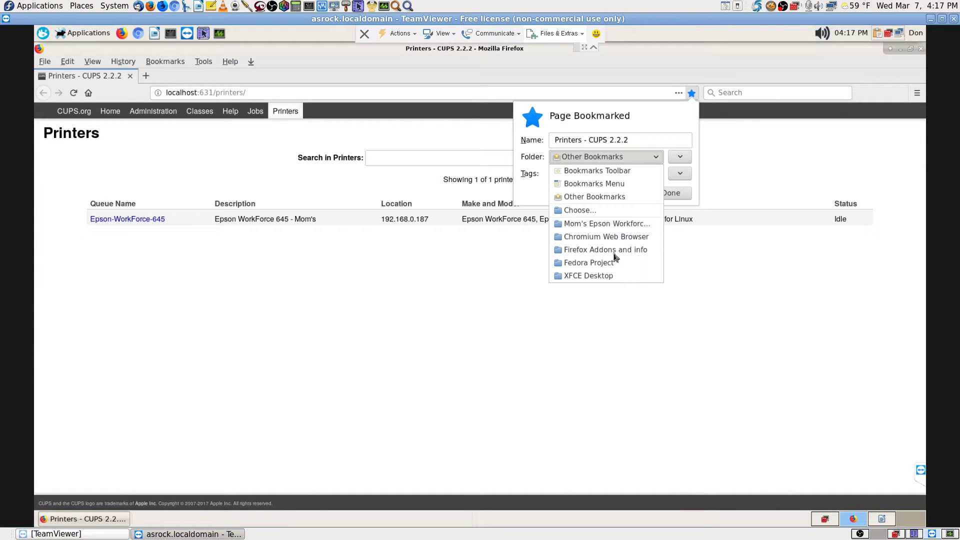
left_click(585, 211)
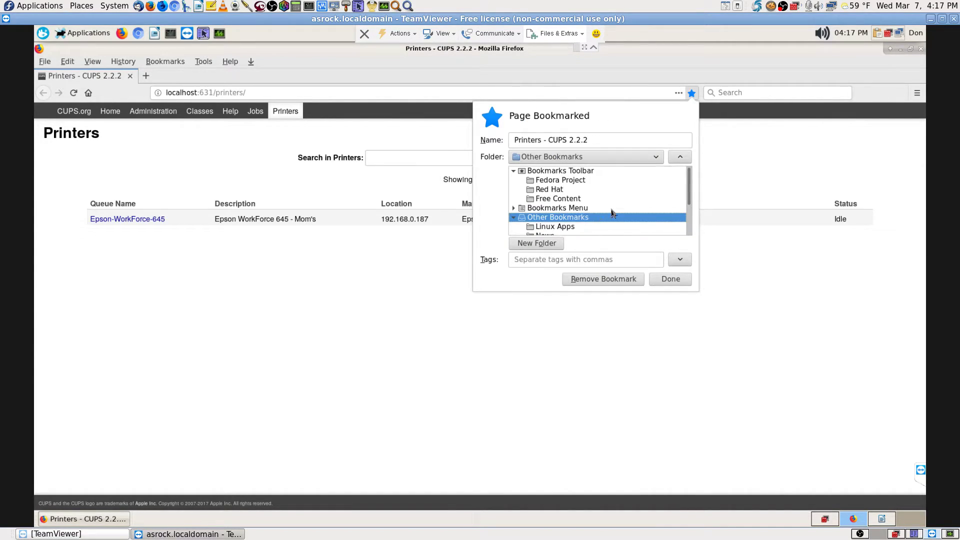
scroll(618, 210, "down", 2)
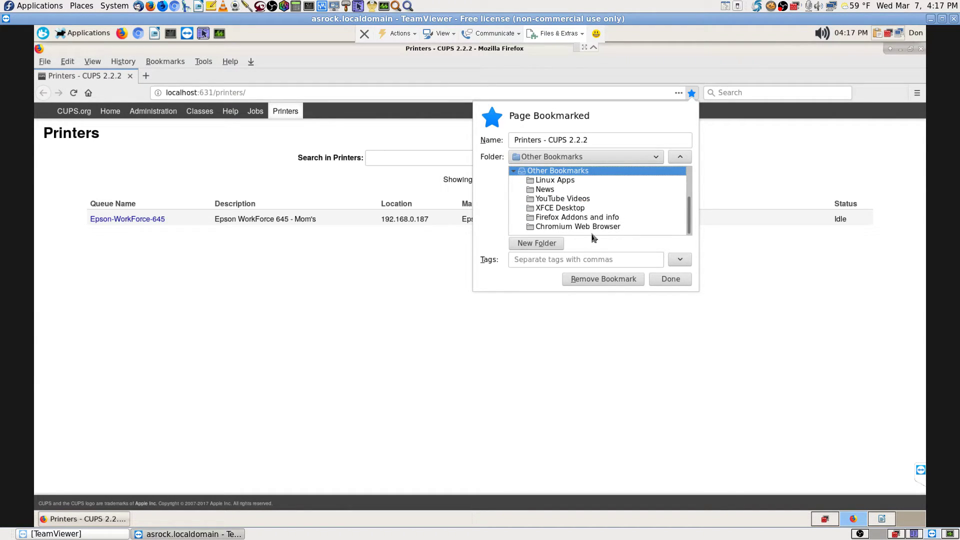
left_click(568, 181)
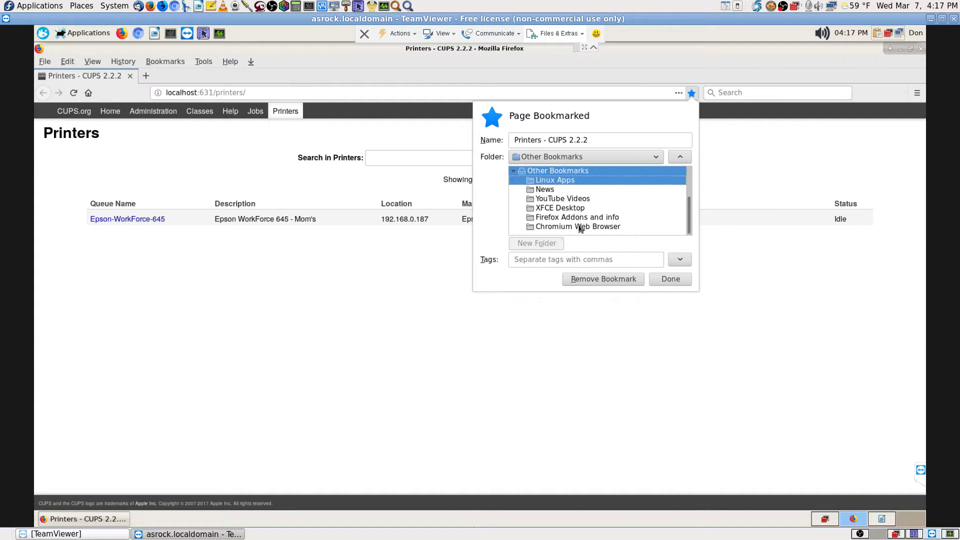
left_click(666, 280)
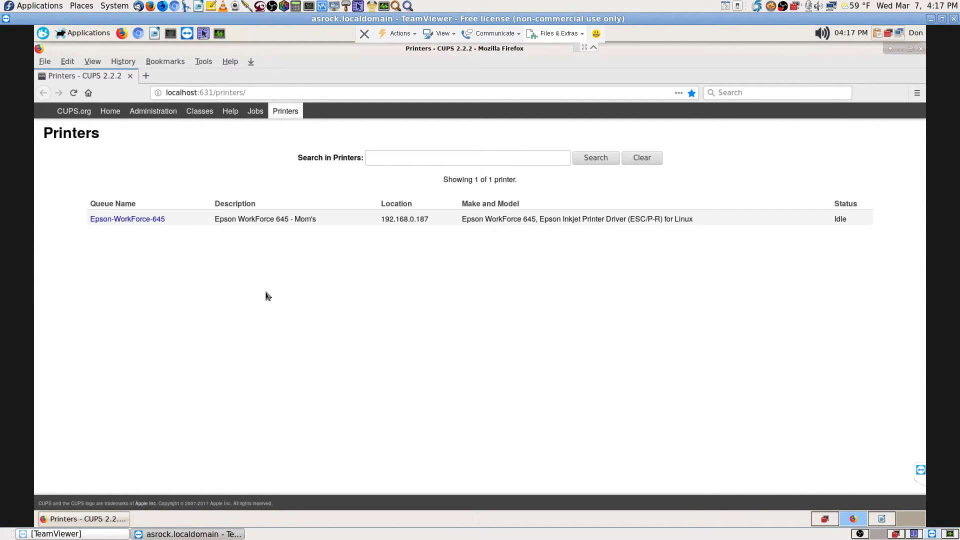
left_click(125, 62)
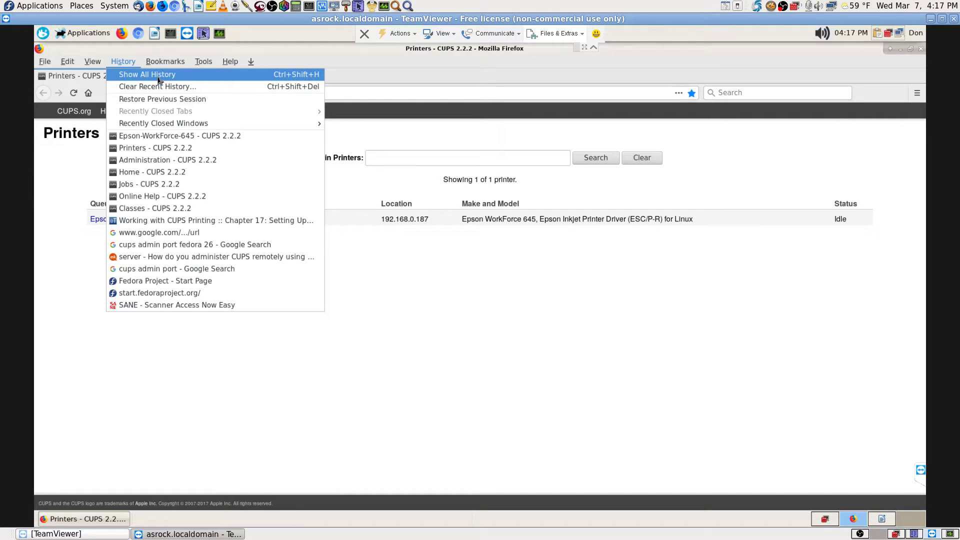
- Open the History Library and select today's twelve CUPS-related history pages
left_click(158, 75)
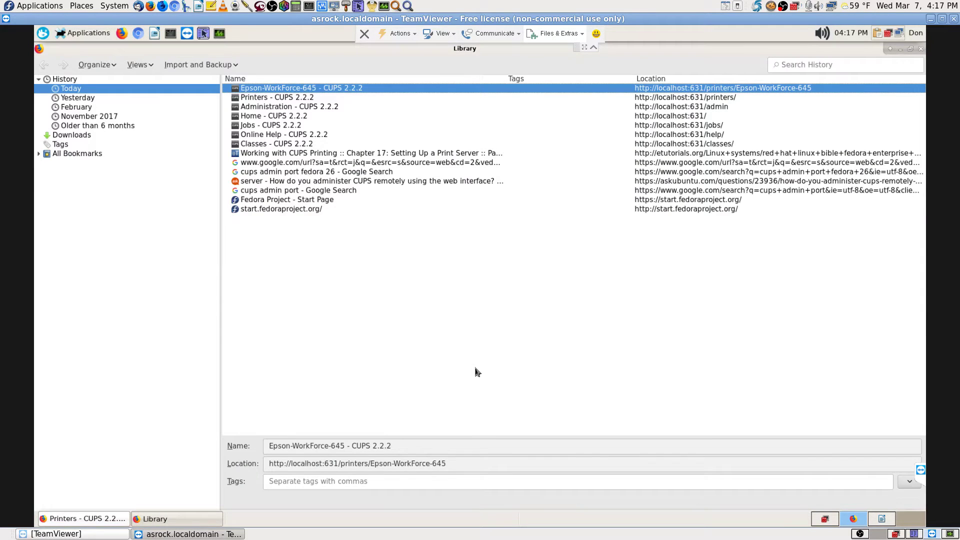
left_click(39, 155)
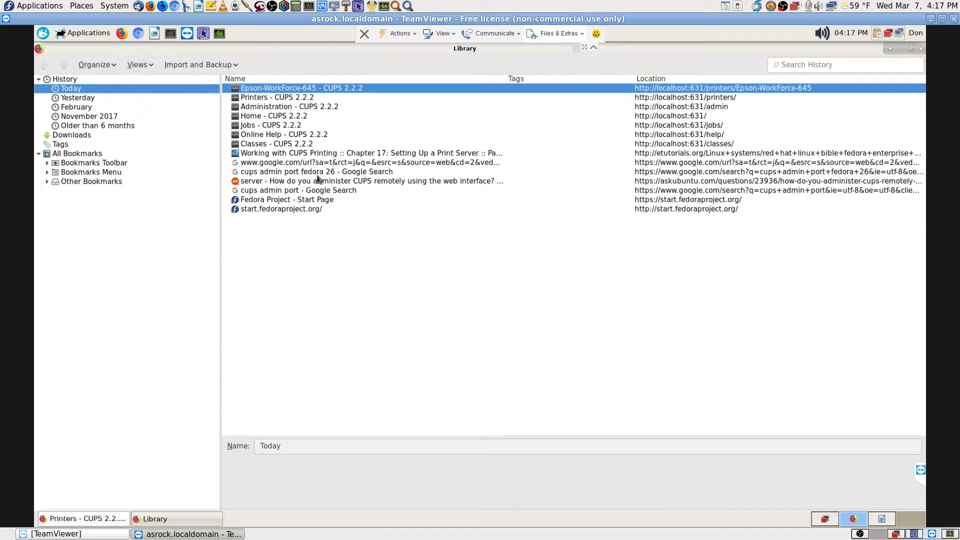
left_click(321, 173, "shift")
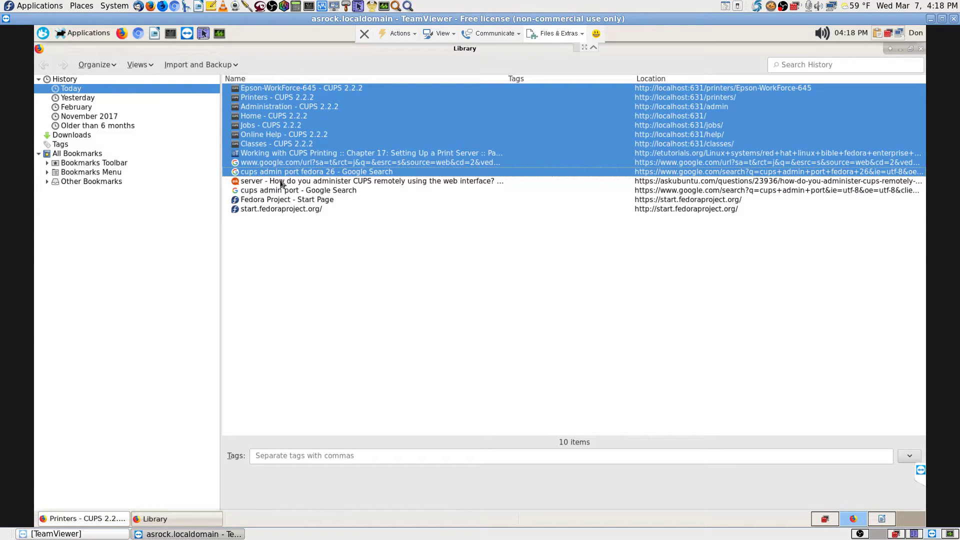
left_click(282, 181, "shift")
left_click(283, 175, "shift")
left_click(292, 166, "shift")
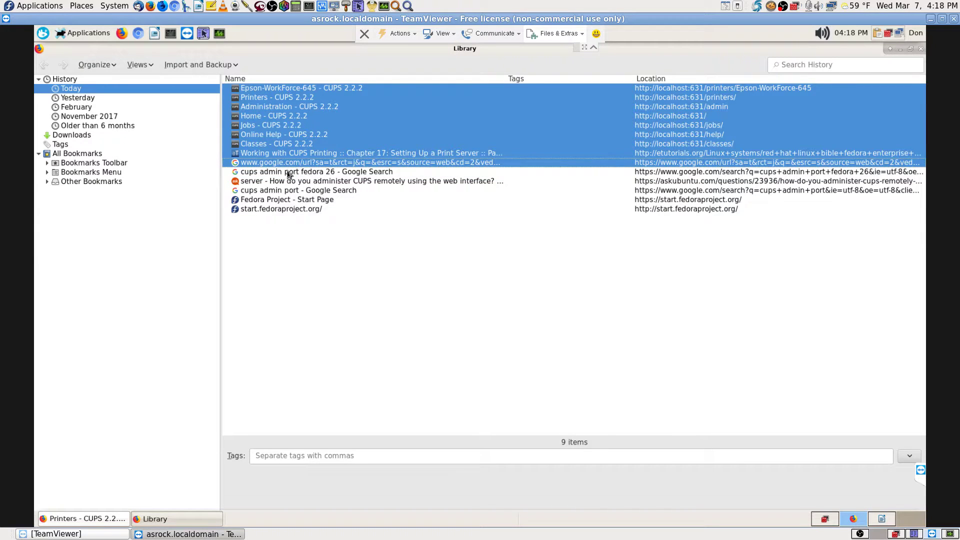
left_click(288, 174, "shift")
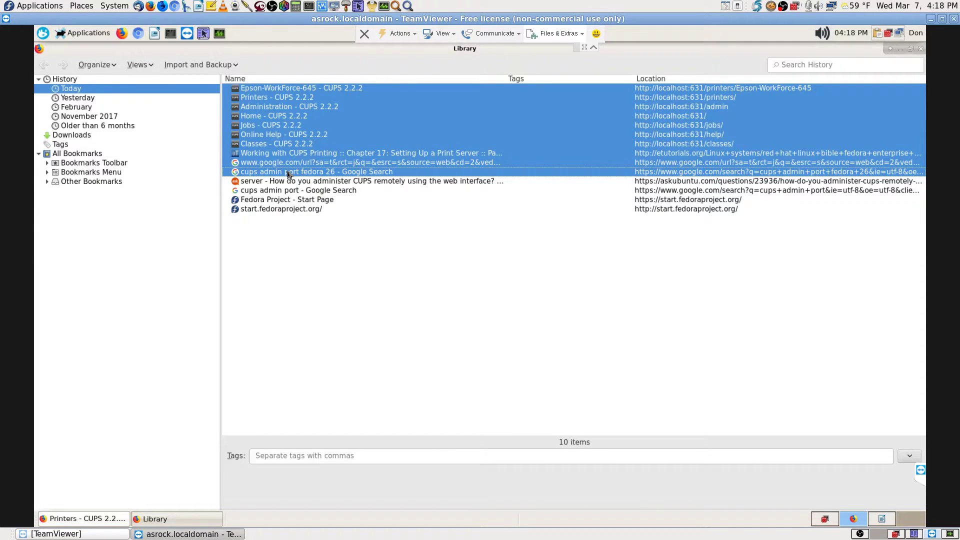
left_click(274, 195, "shift")
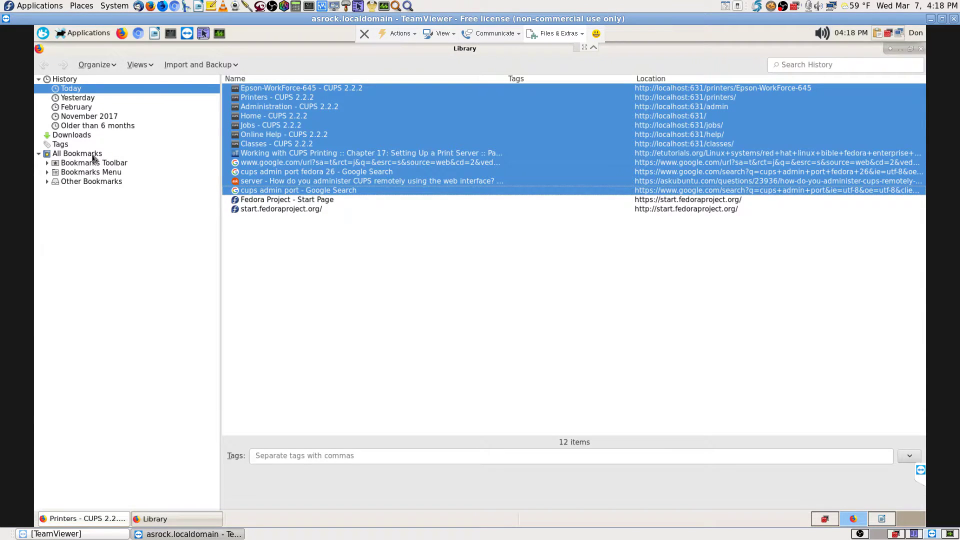
left_click(93, 155)
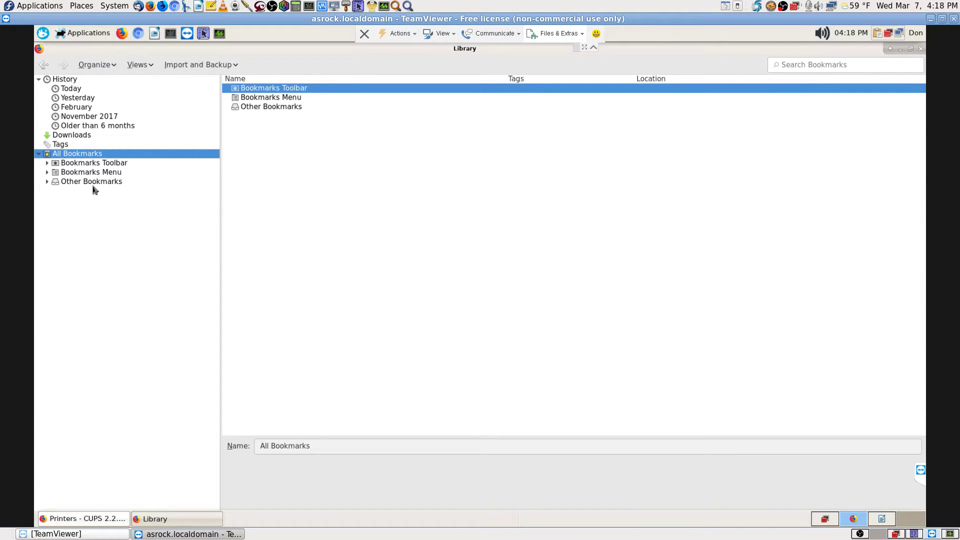
- Expand Bookmarks Menu and Other Bookmarks, then view the Mom's Epson folder's bookmarks
left_click(47, 173)
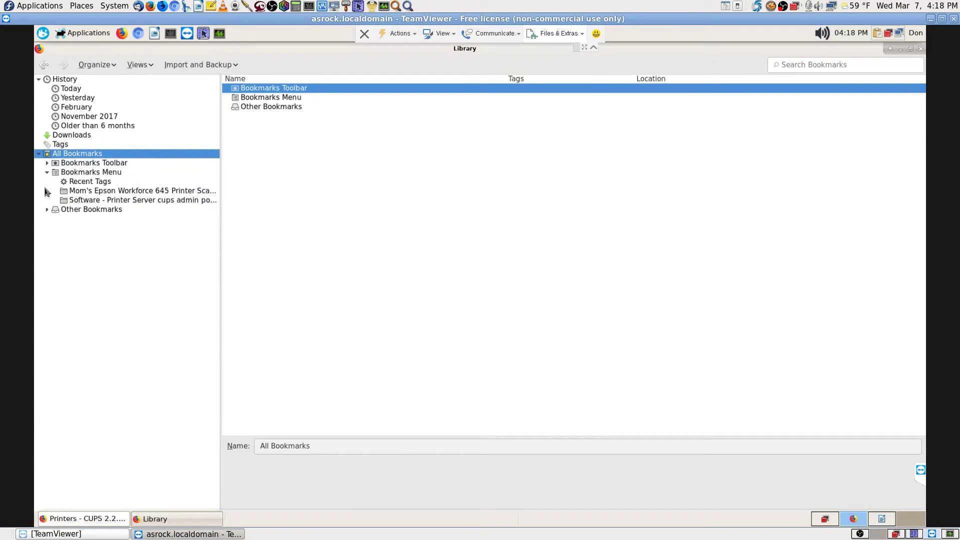
left_click(47, 210)
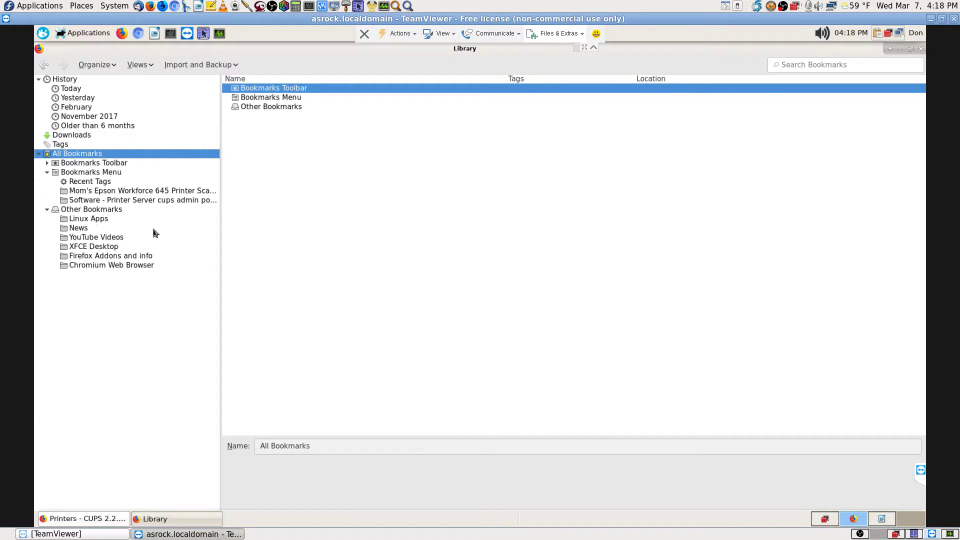
left_click(92, 194)
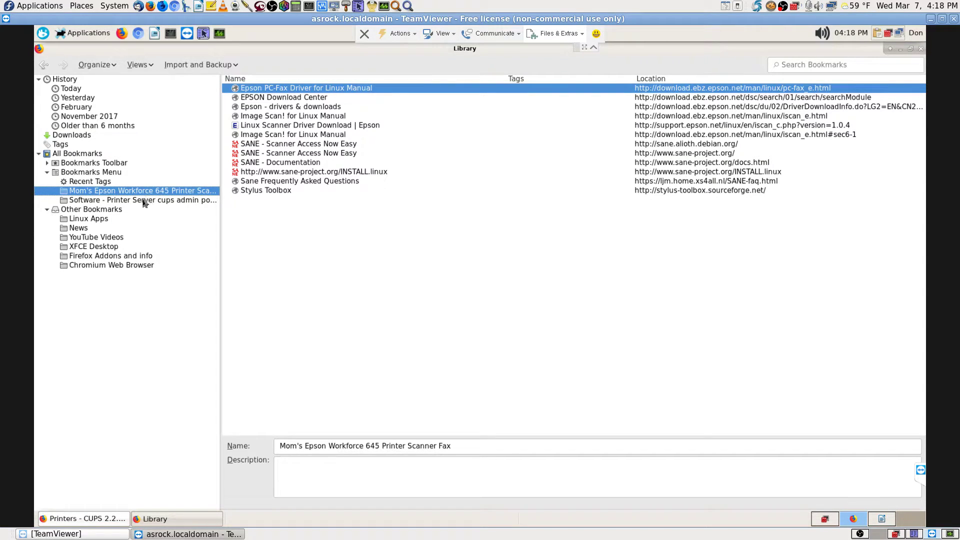
left_click(144, 200)
left_click(155, 192)
- Move the Printers bookmark into Mom's Epson Workforce 645 folder and return to the Library
left_click(85, 519)
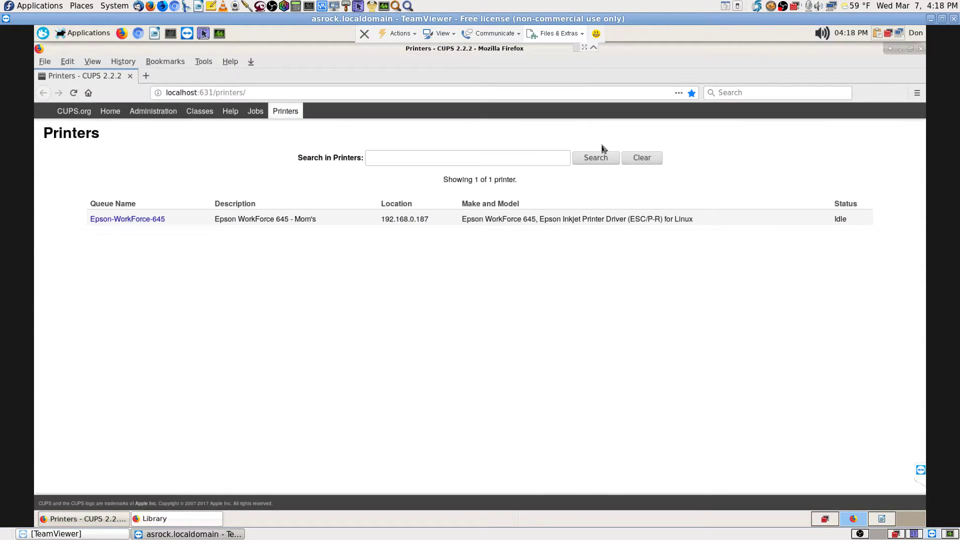
left_click(692, 93)
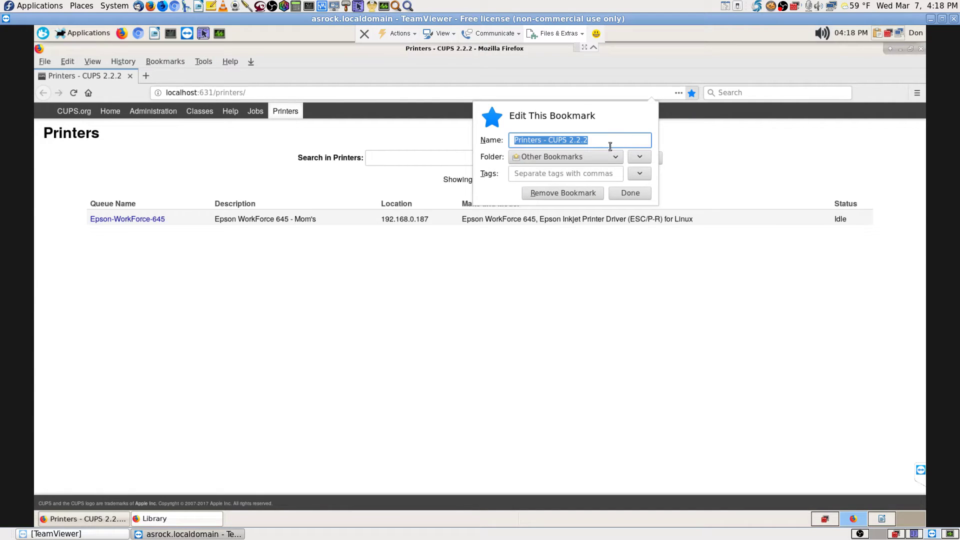
left_click(593, 157)
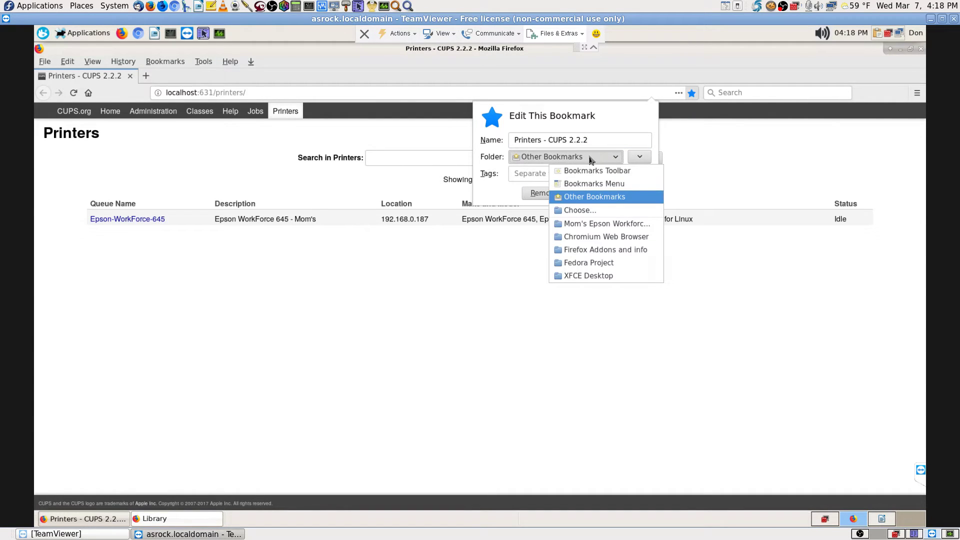
left_click(608, 225)
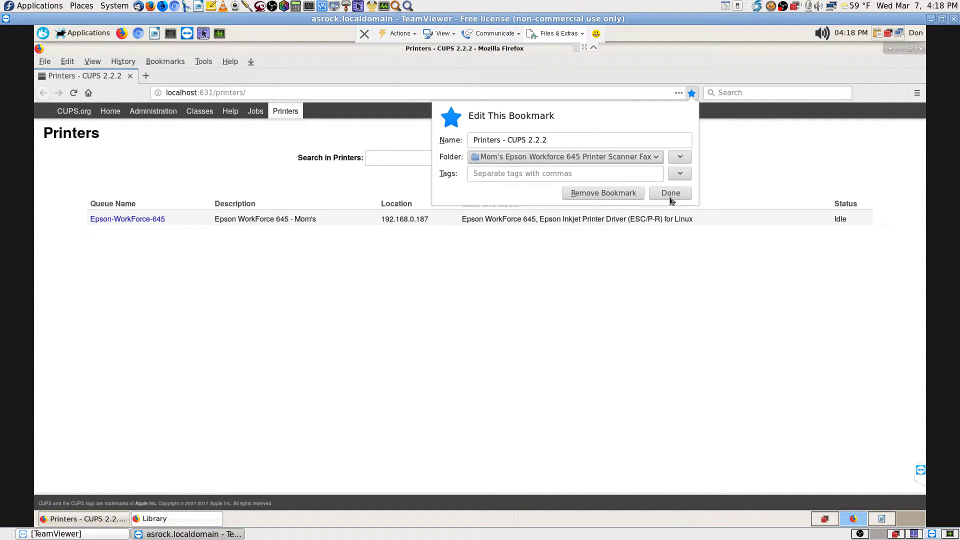
left_click(670, 193)
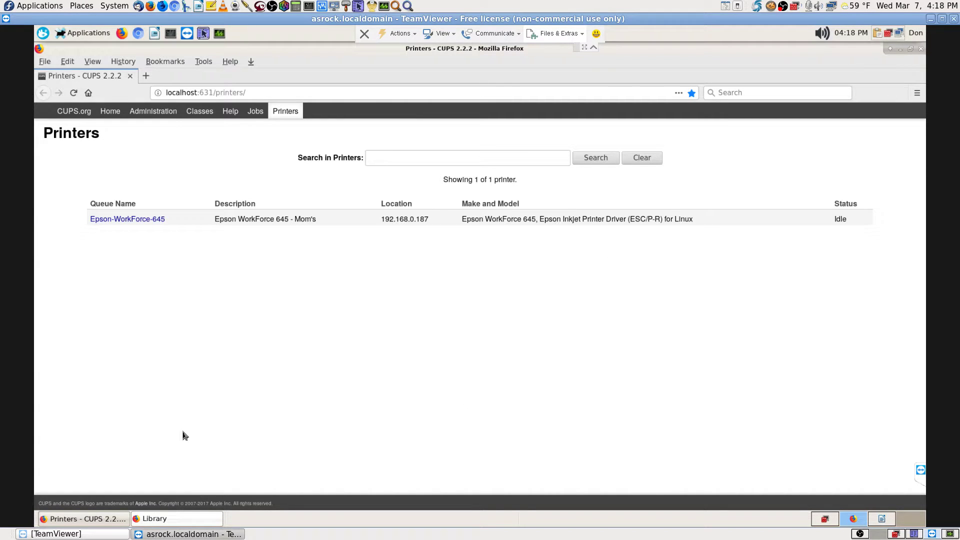
left_click(174, 521)
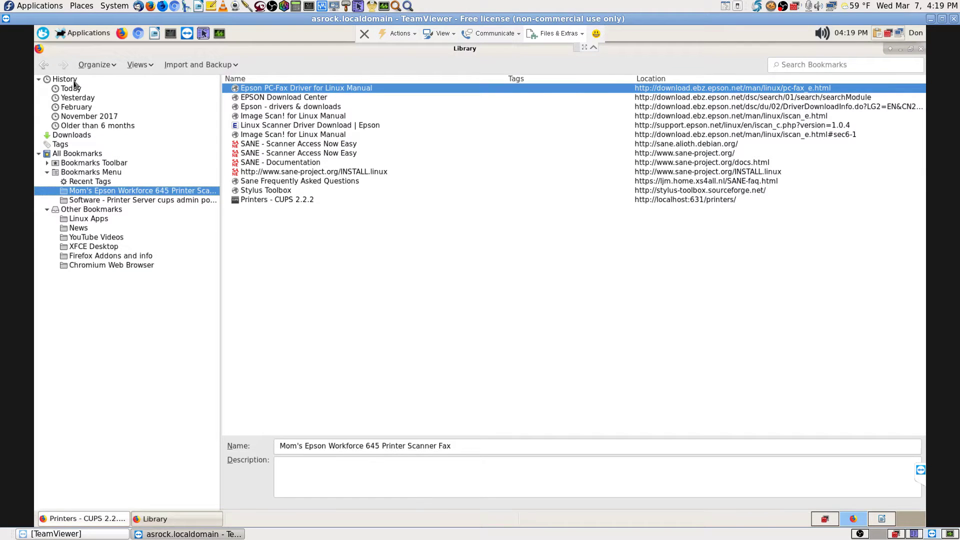
- Select and copy the twelve CUPS-related pages from today's history
left_click(65, 80)
double_click(267, 90)
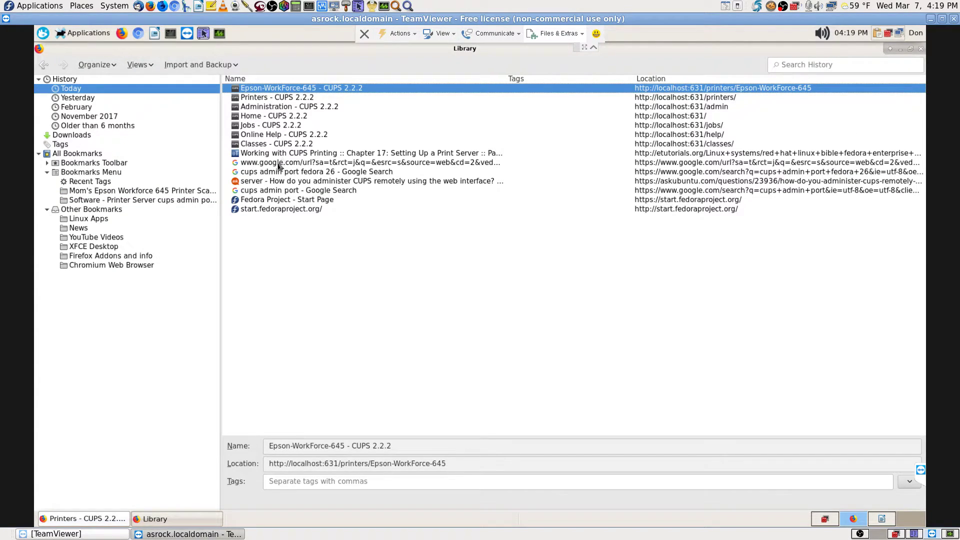
left_click(268, 171, "shift")
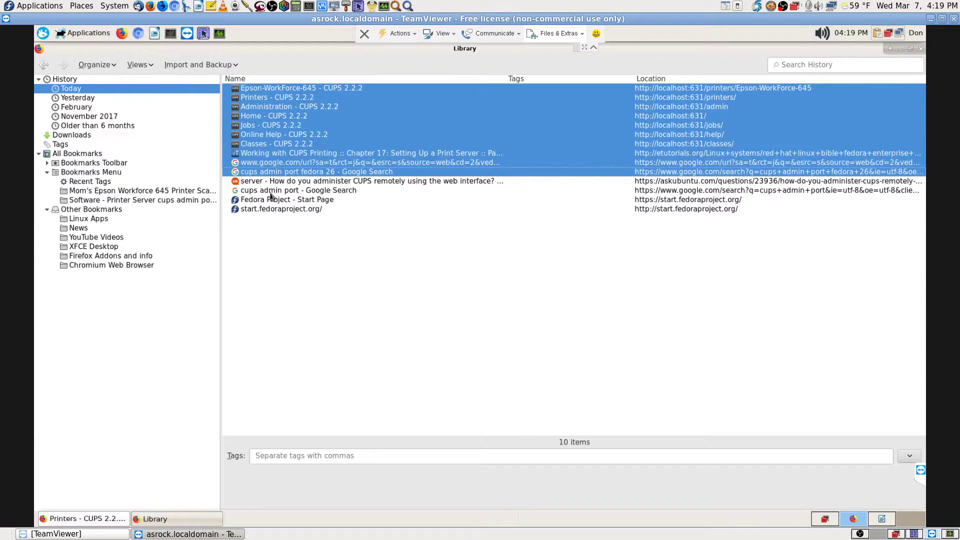
left_click(275, 192, "ctrl")
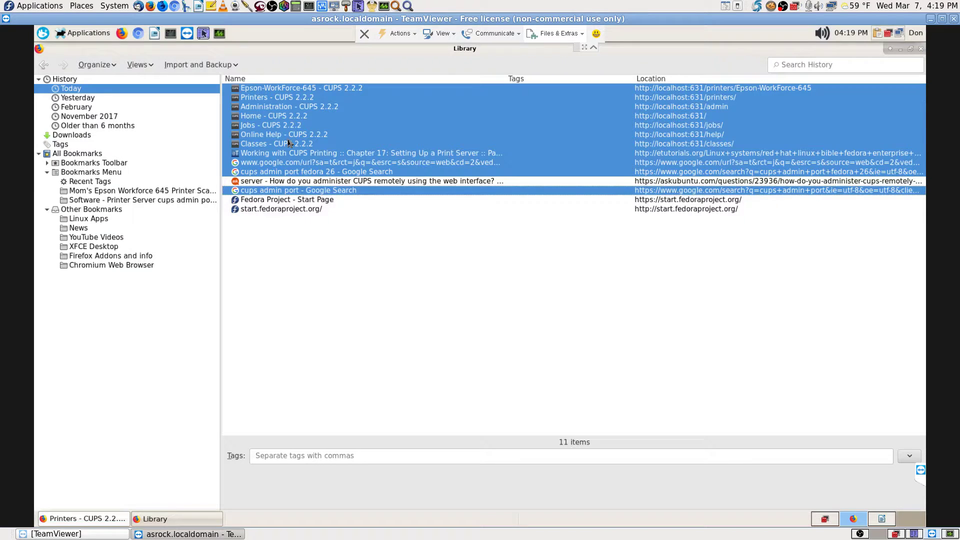
left_click(328, 182, "ctrl")
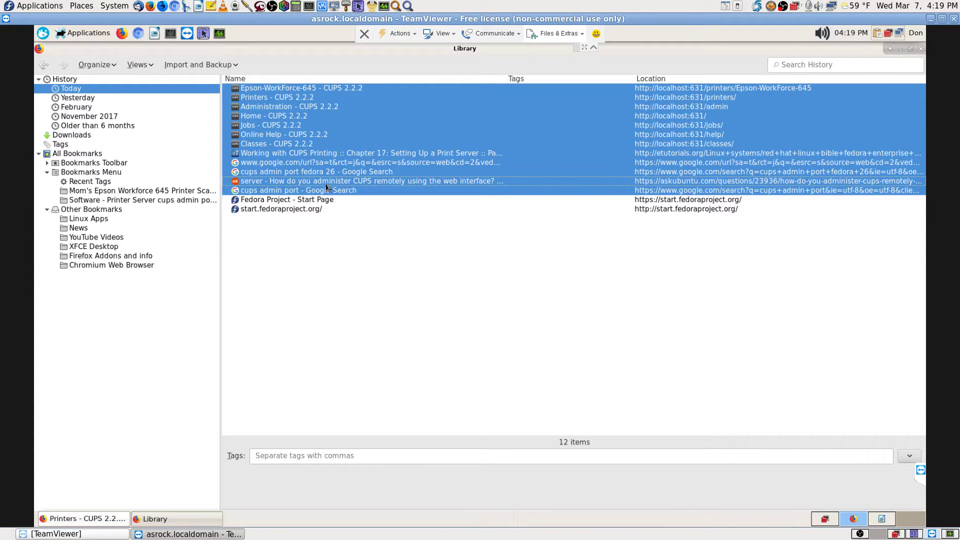
right_click(308, 150)
key("Escape")
- Paste the twelve pages into the Mom's Epson folder and sort it by name
left_click(85, 192)
right_click(331, 292)
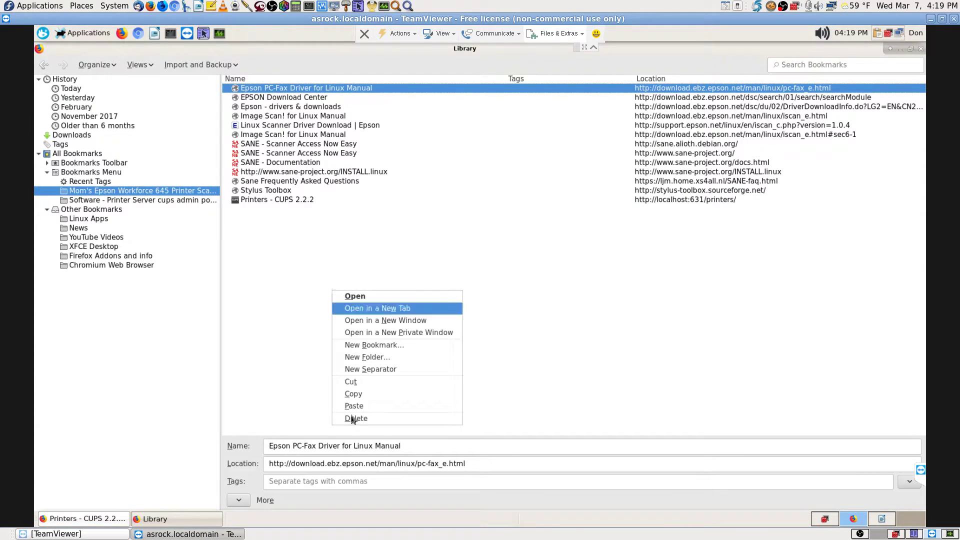
key("Escape")
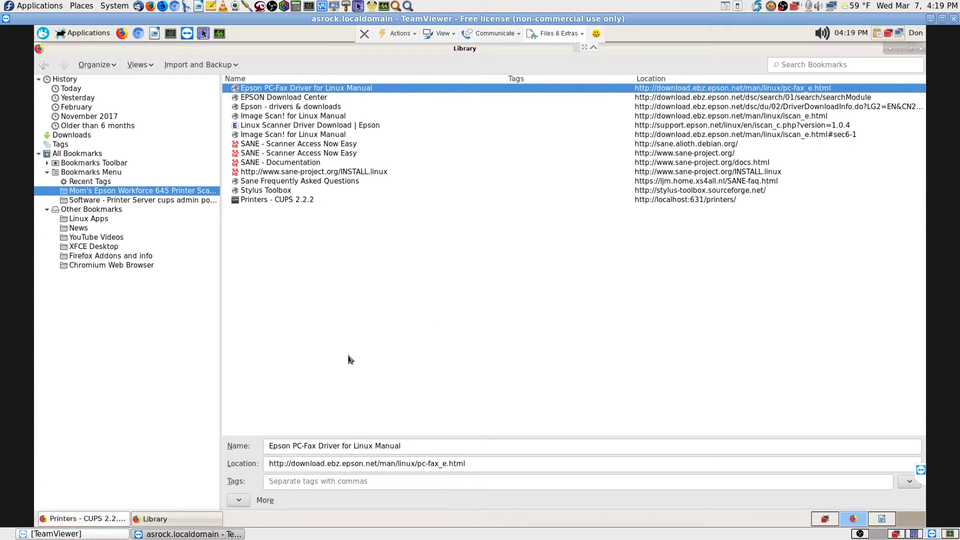
key("ctrl+v")
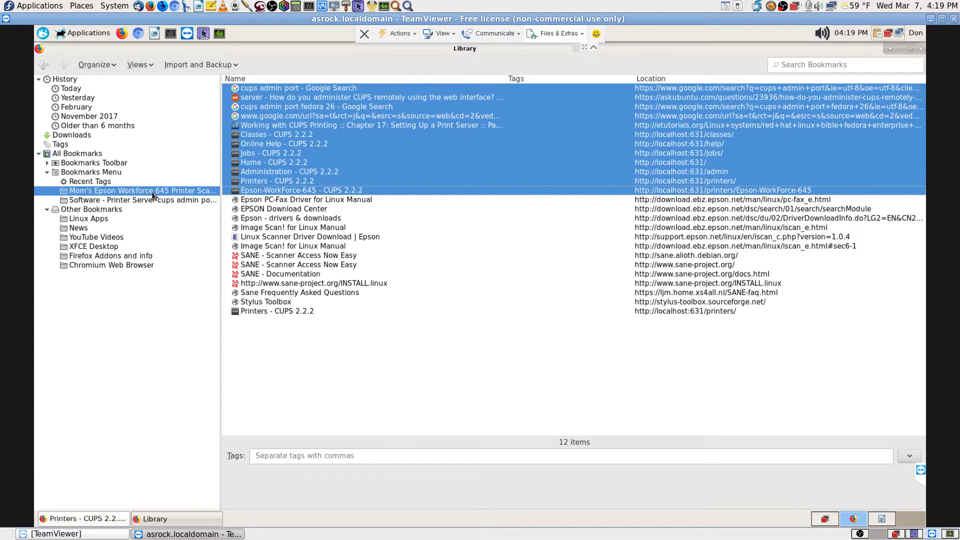
right_click(154, 195)
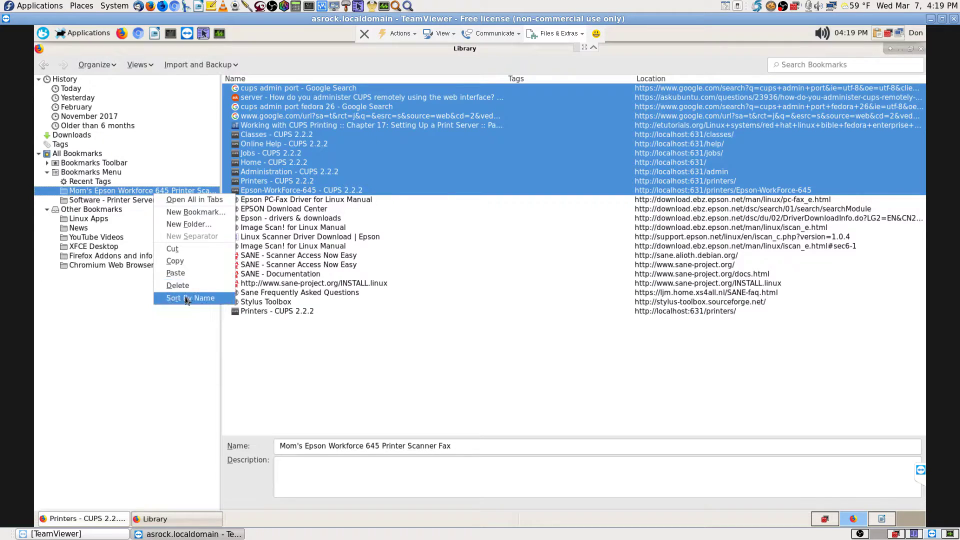
left_click(186, 299)
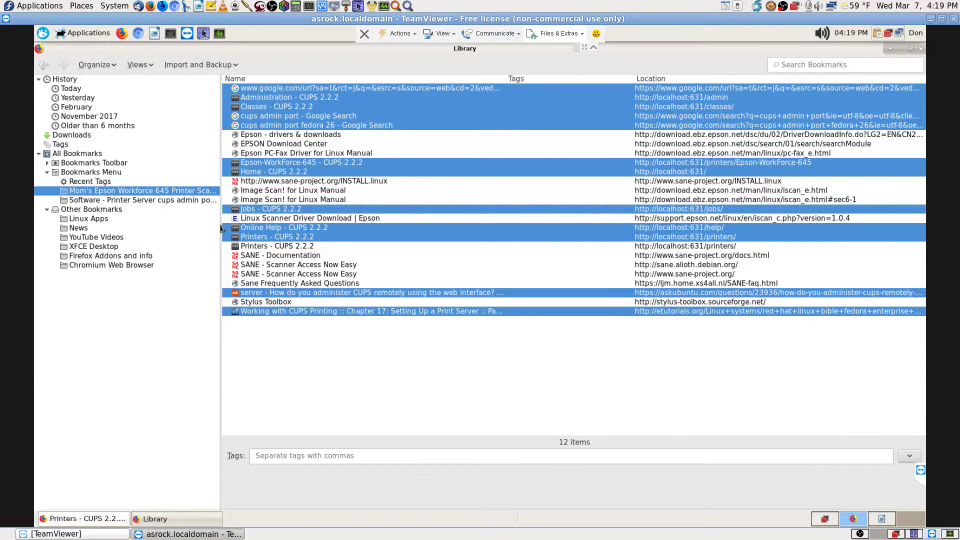
left_click(140, 200)
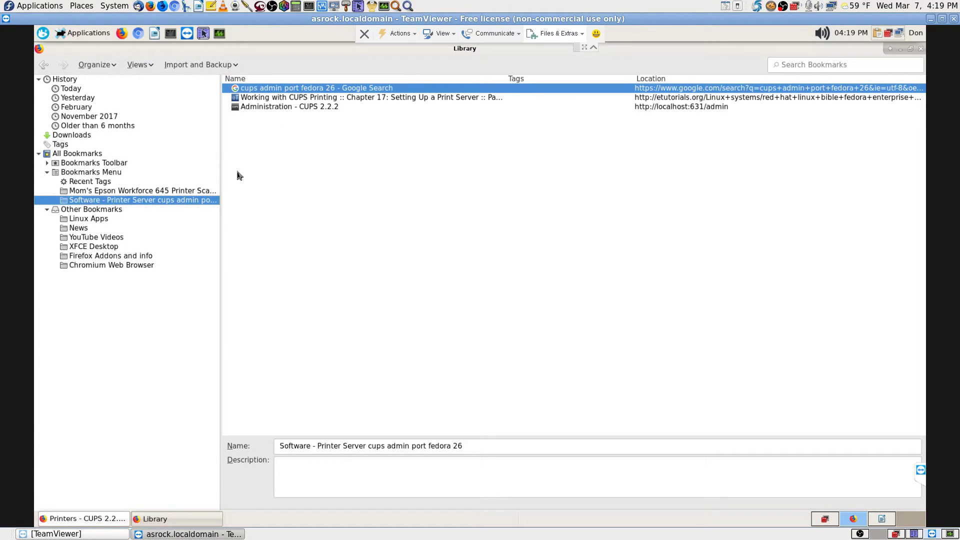
- Paste the copied history entries into the Software - Printer Server folder and sort it by name
left_click(307, 214)
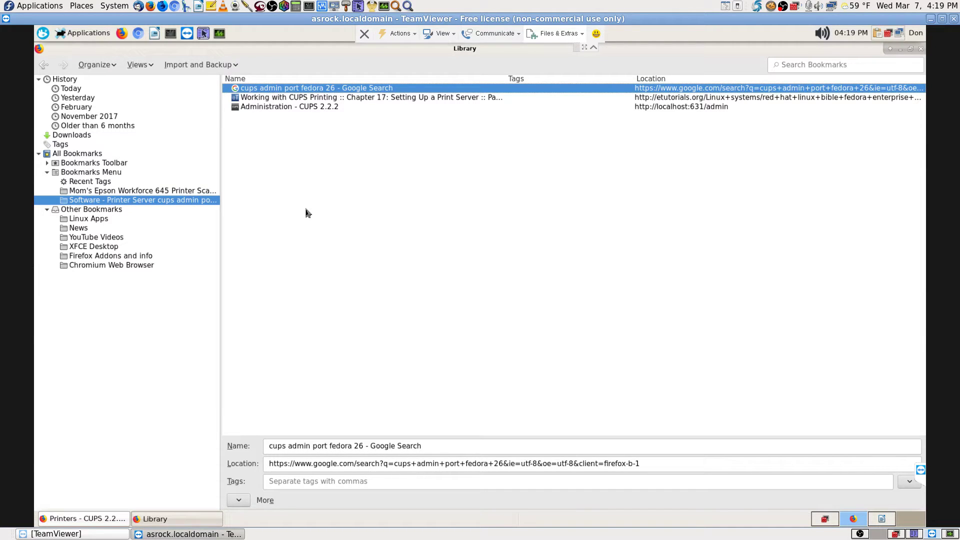
right_click(308, 213)
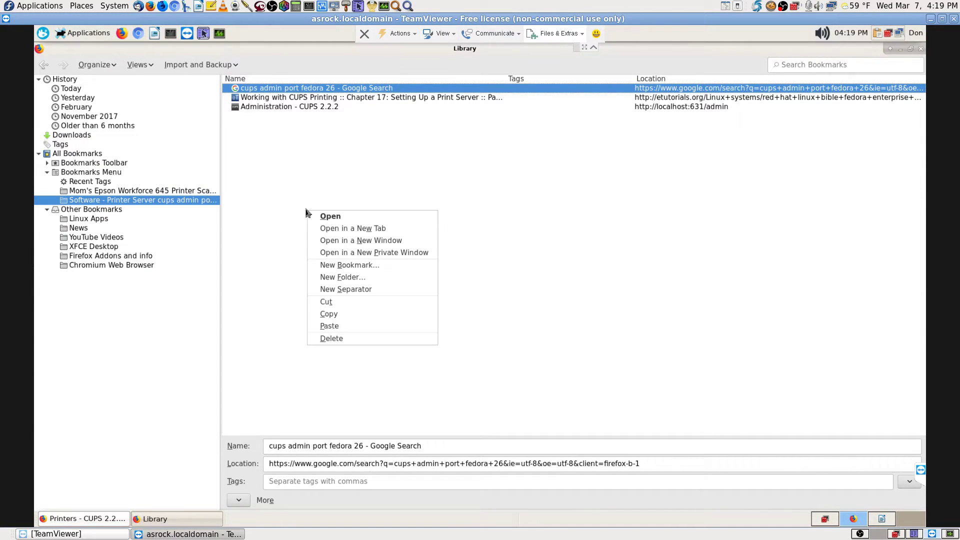
left_click(340, 326)
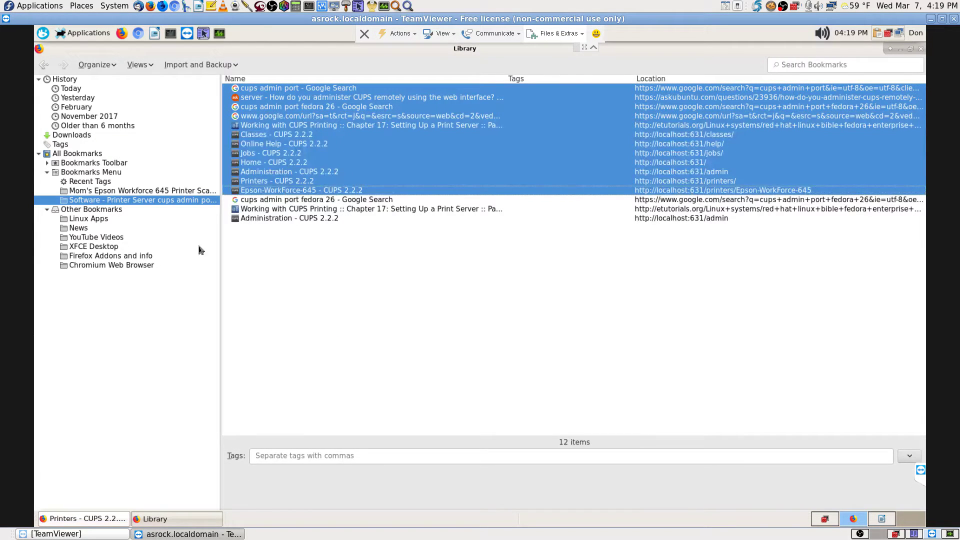
right_click(168, 201)
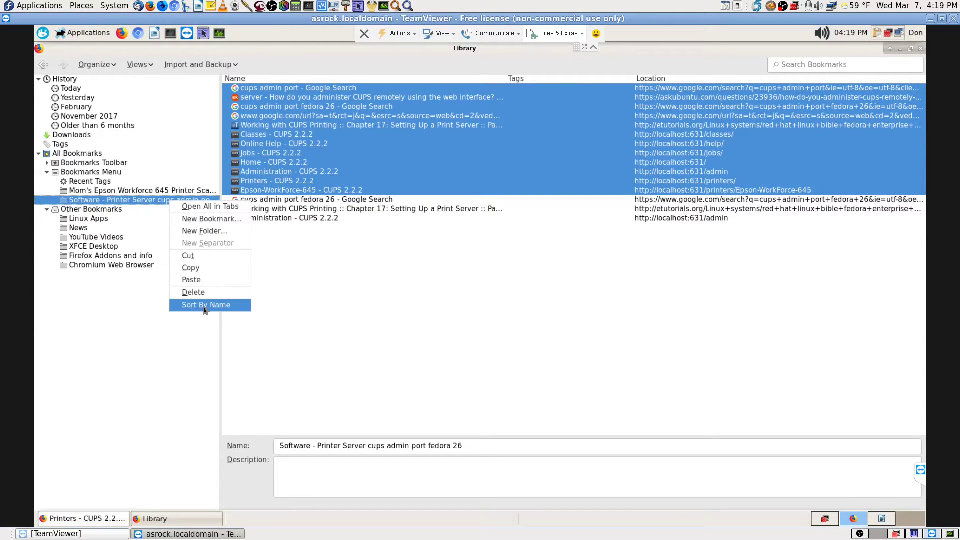
left_click(205, 306)
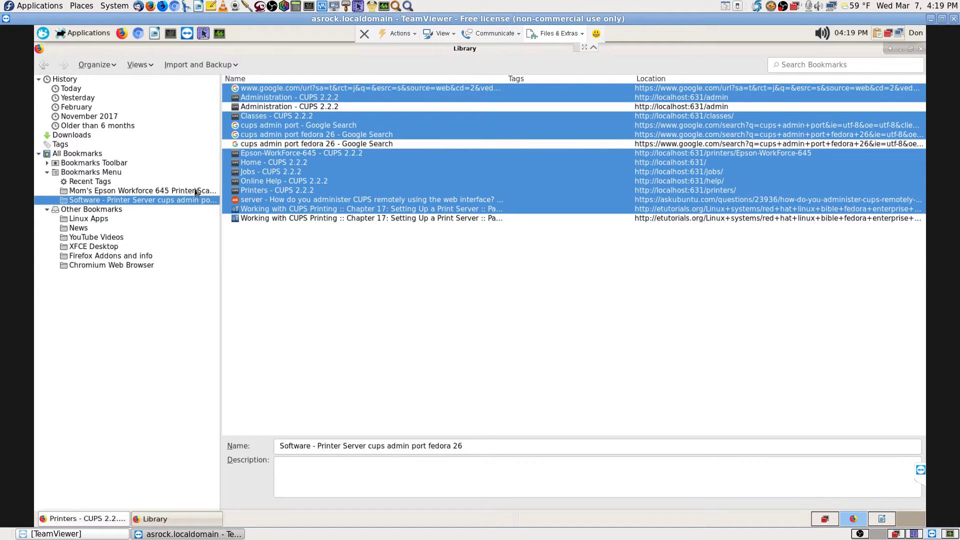
left_click(196, 193)
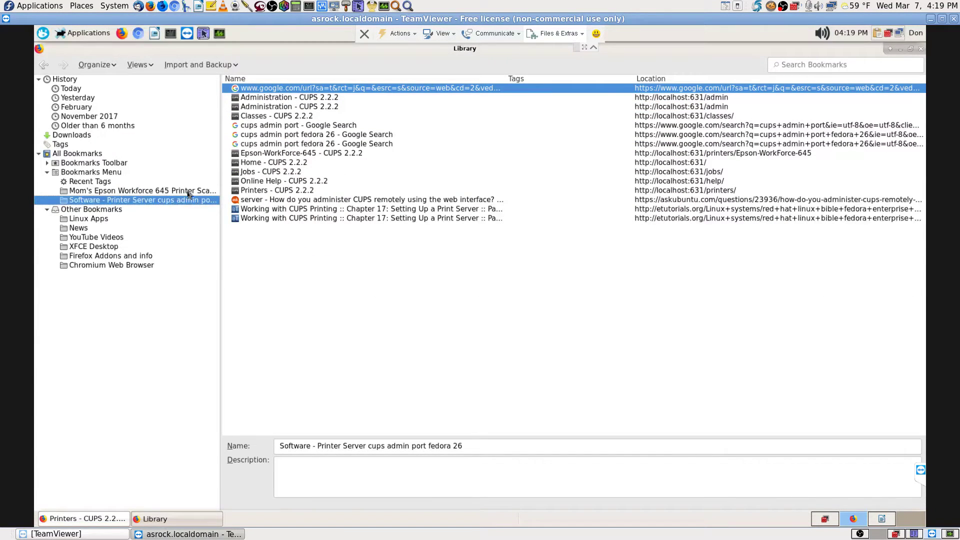
- Show Mom's Epson folder and select the SANE - Scanner Access Now Easy bookmark
left_click(199, 191)
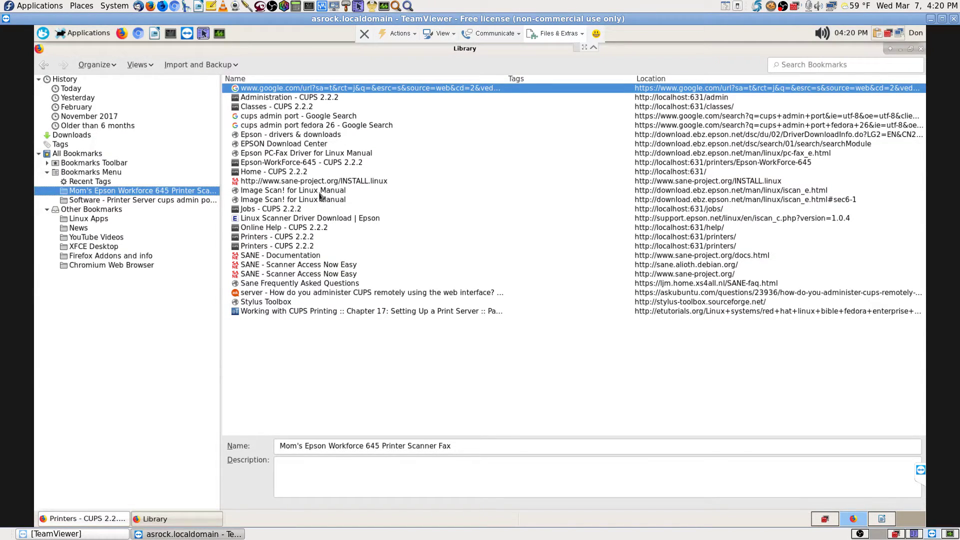
left_click(319, 192)
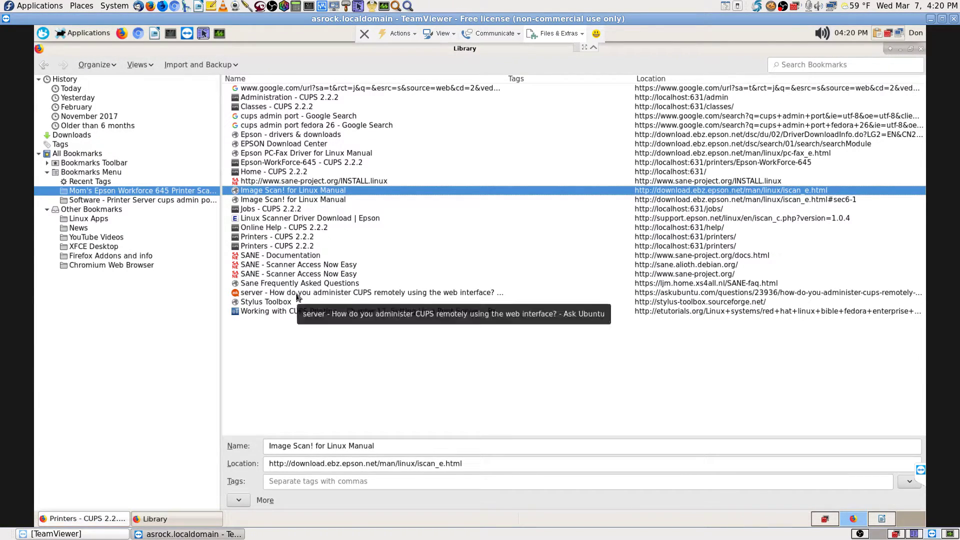
left_click(340, 268)
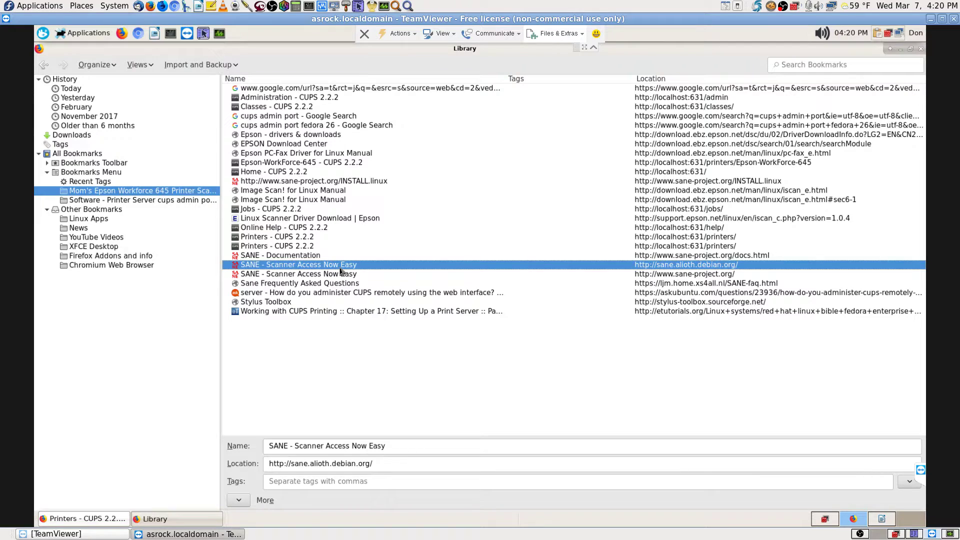
- Open the SANE - Scanner Access Now Easy bookmark in the browser
double_click(339, 270)
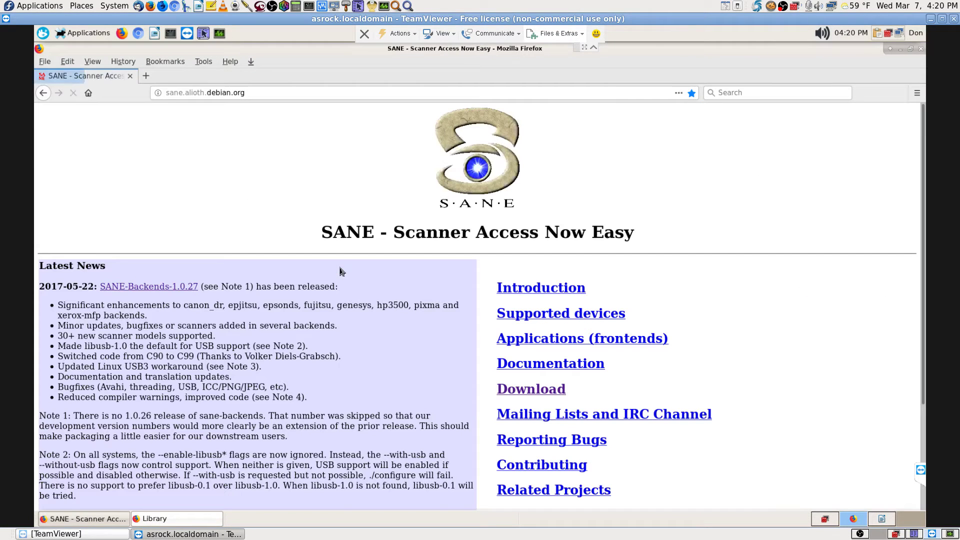
scroll(384, 323, "down", 2)
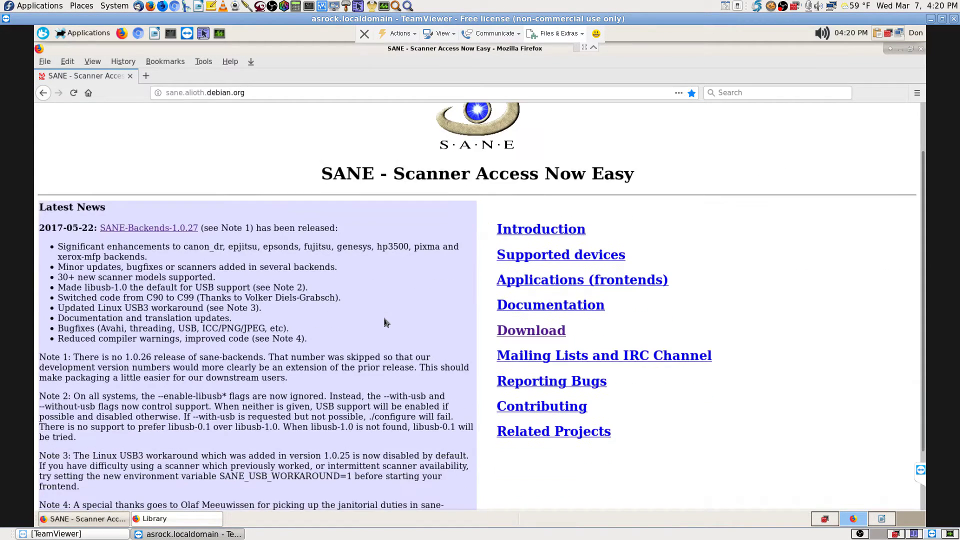
scroll(384, 323, "up", 2)
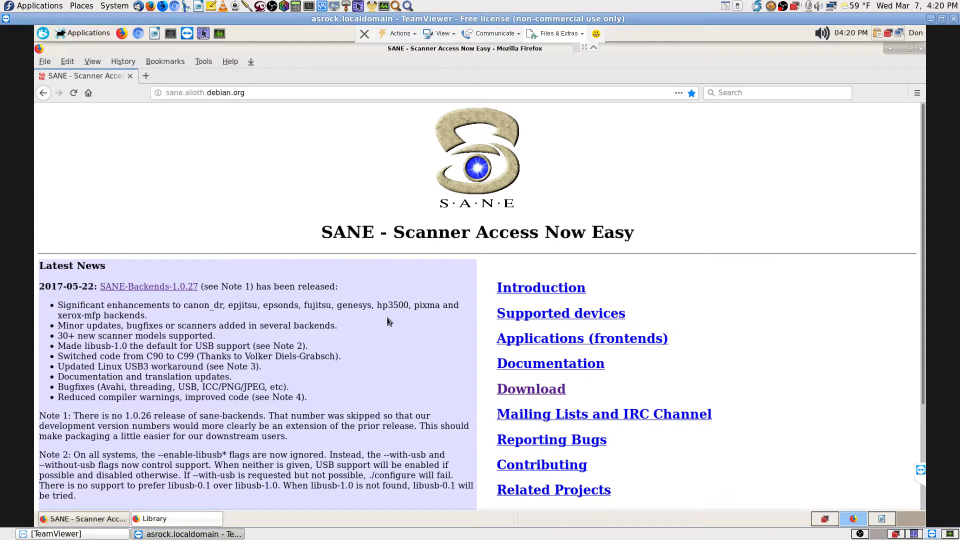
- Close the bookmarks Library window and return to Firefox showing the SANE homepage
left_click(97, 524)
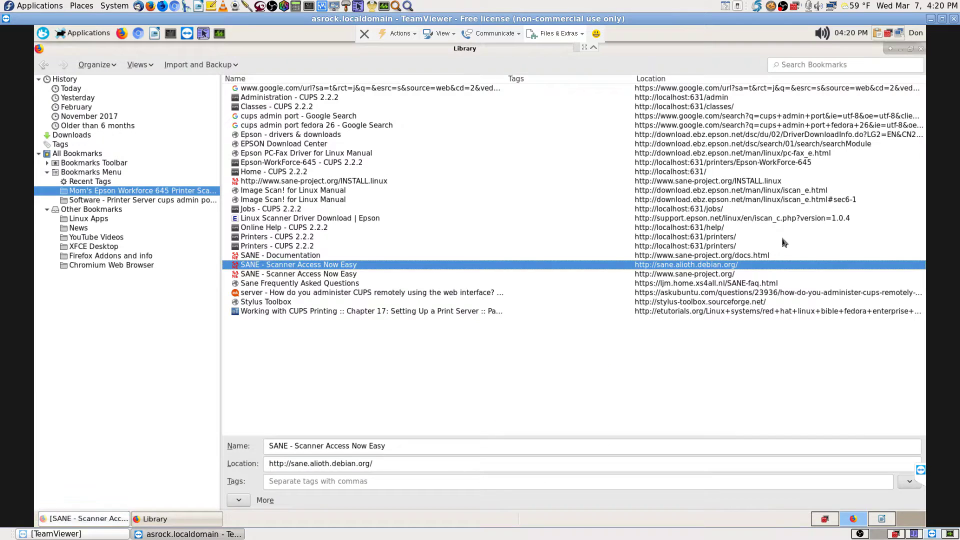
left_click(920, 49)
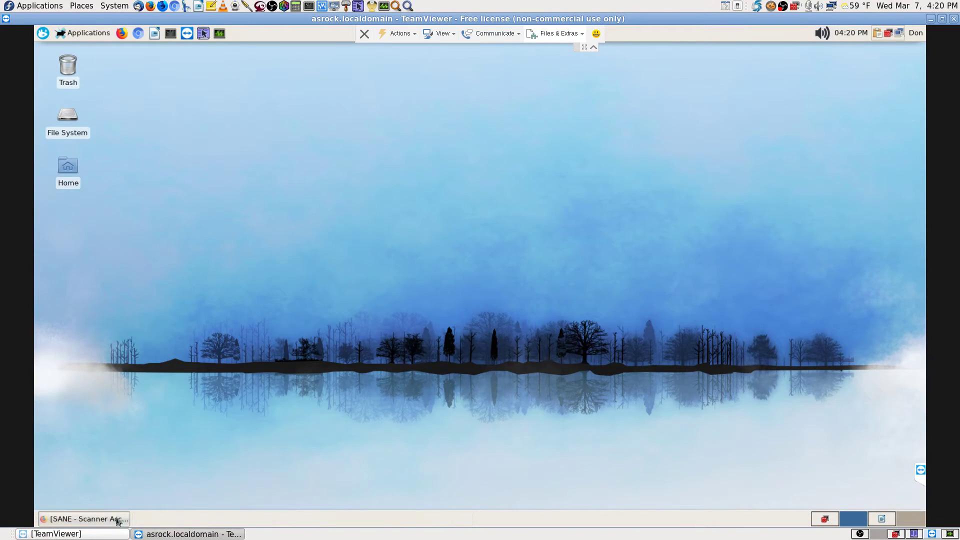
left_click(119, 520)
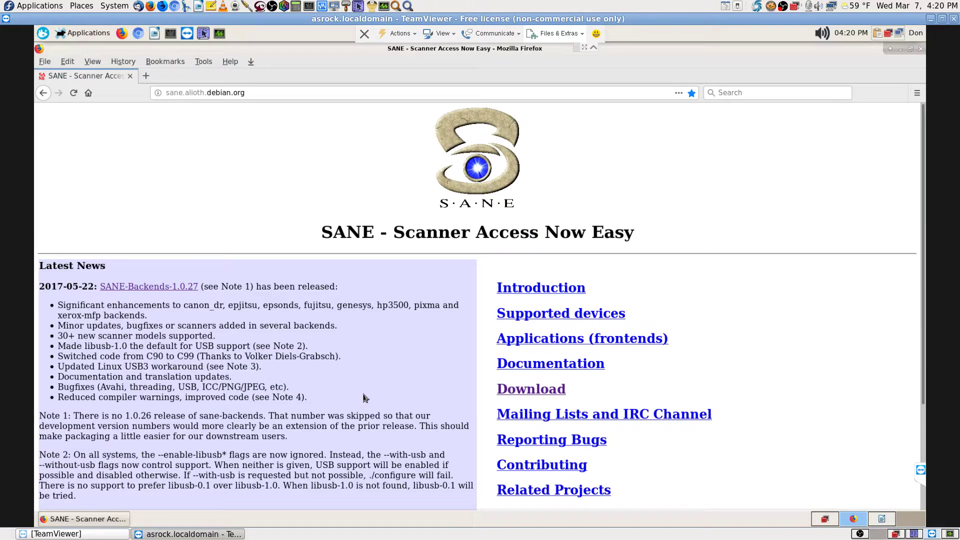
scroll(364, 397, "down", 3)
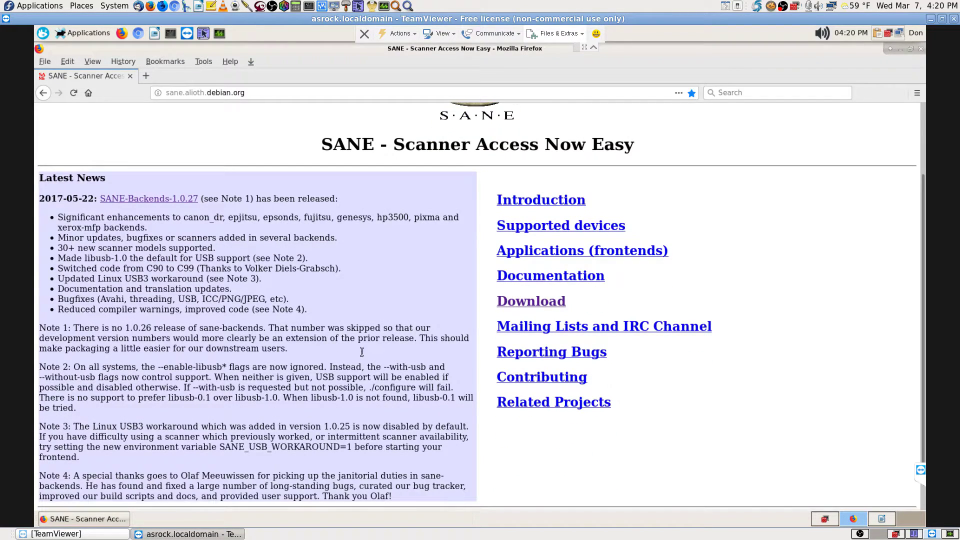
scroll(362, 350, "up", 3)
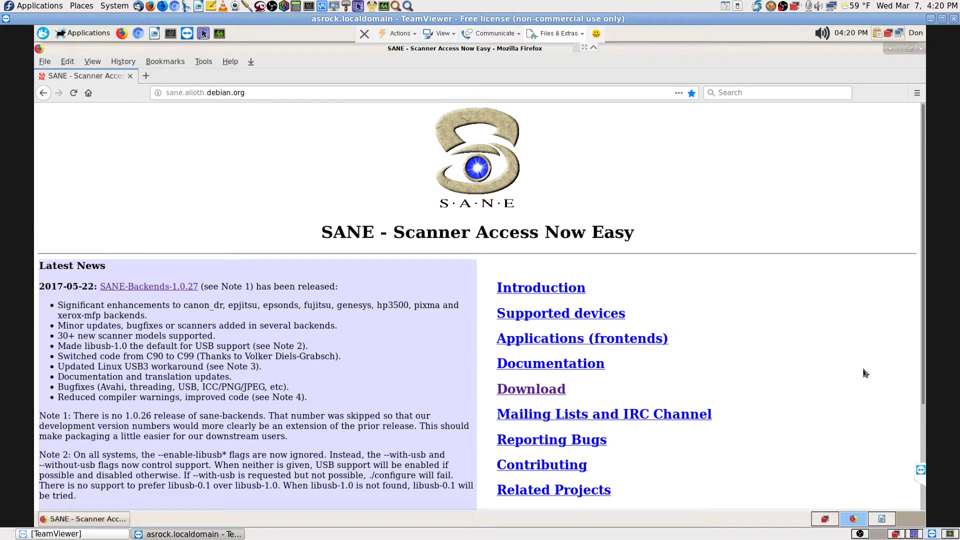
- Check the local System Monitor, then return to the remote session showing the SANE page
left_click(882, 535)
left_click(950, 534)
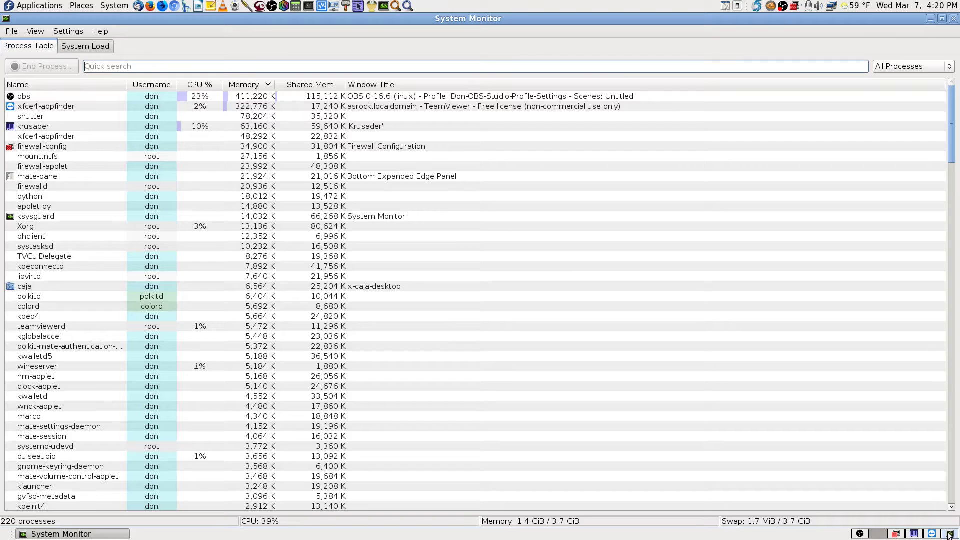
left_click(880, 534)
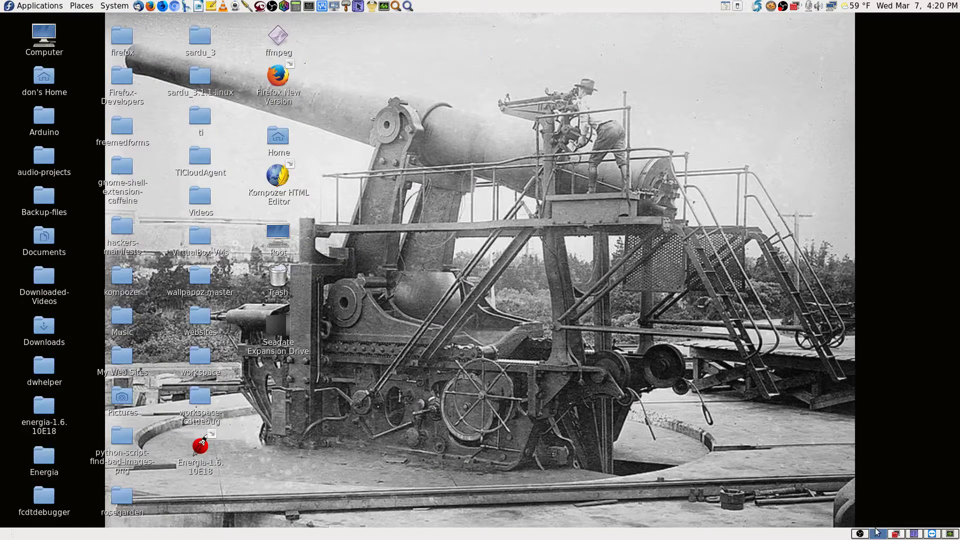
left_click(932, 535)
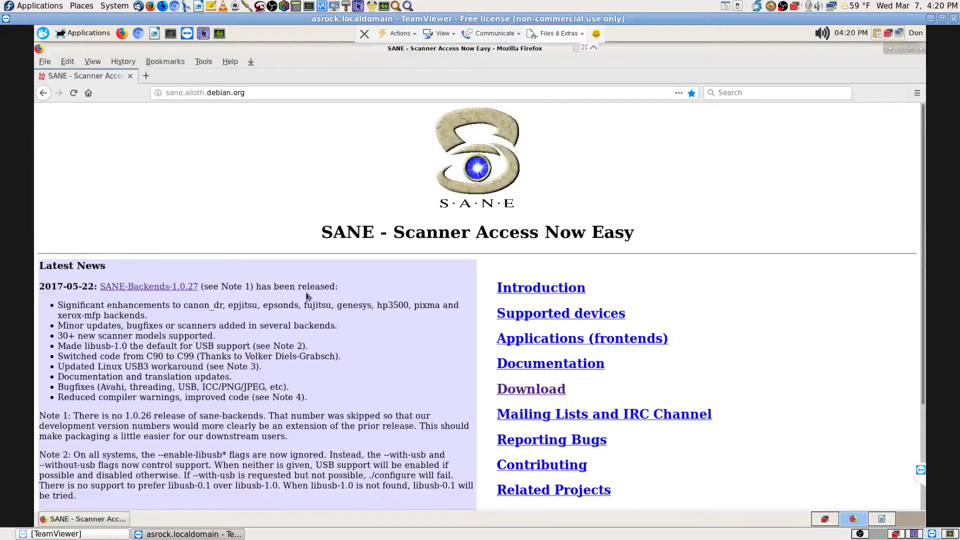
- Discard a new tab with a partial '192.1' address, then switch to another workspace
left_click(145, 76)
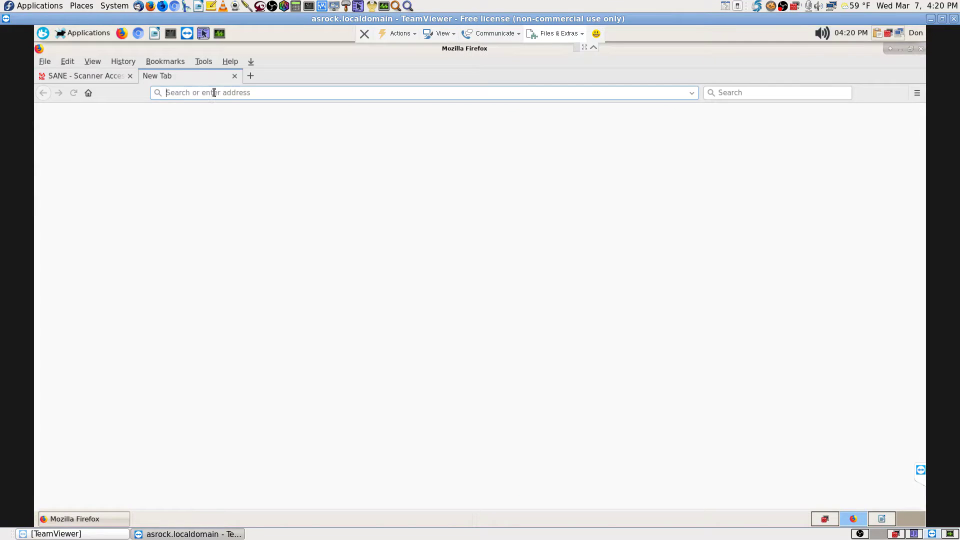
type("19")
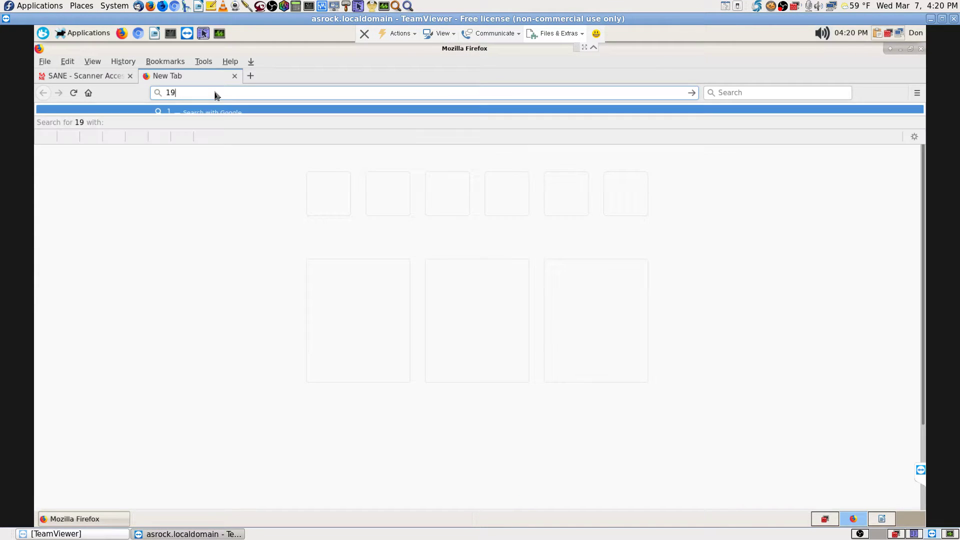
type("2")
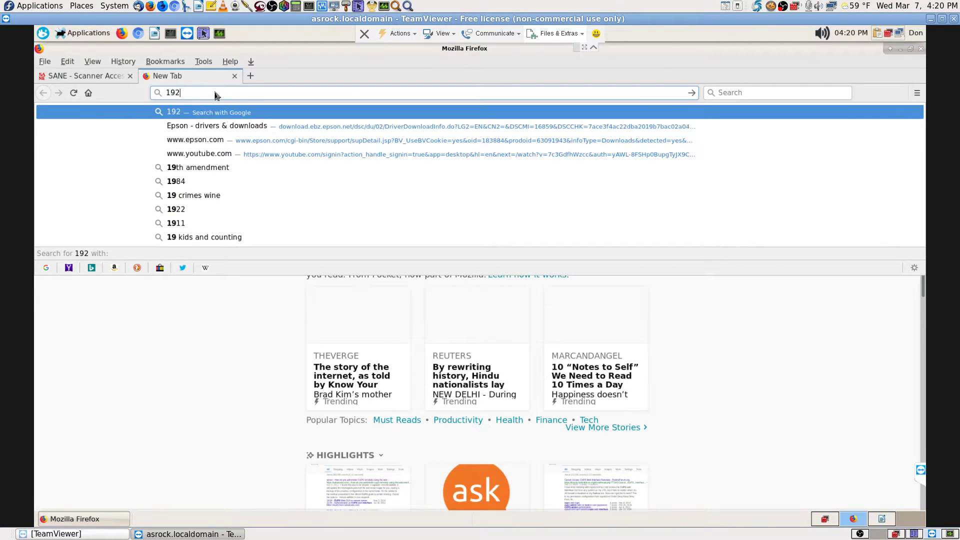
type(".1")
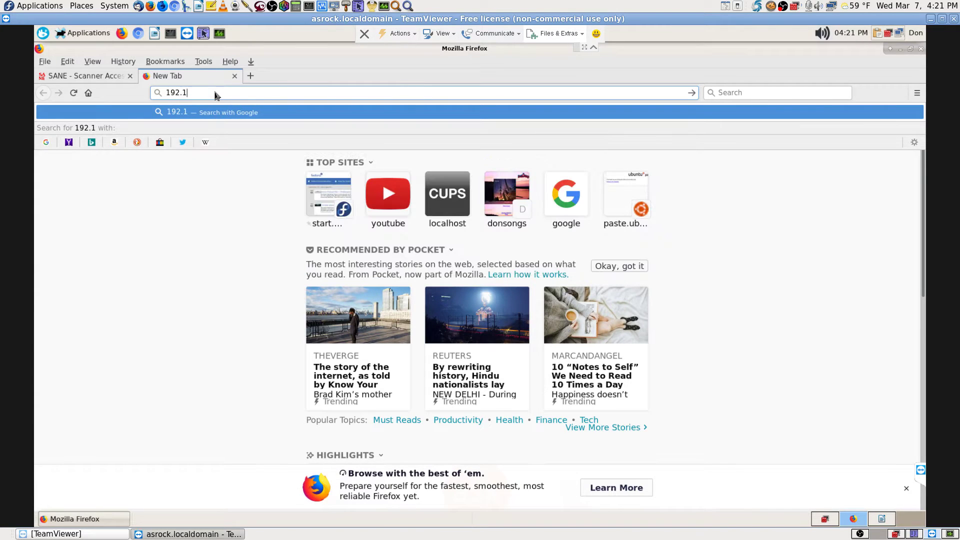
key("BackSpace")
key("BackSpace")
key("BackSpace")
key("BackSpace")
key("BackSpace")
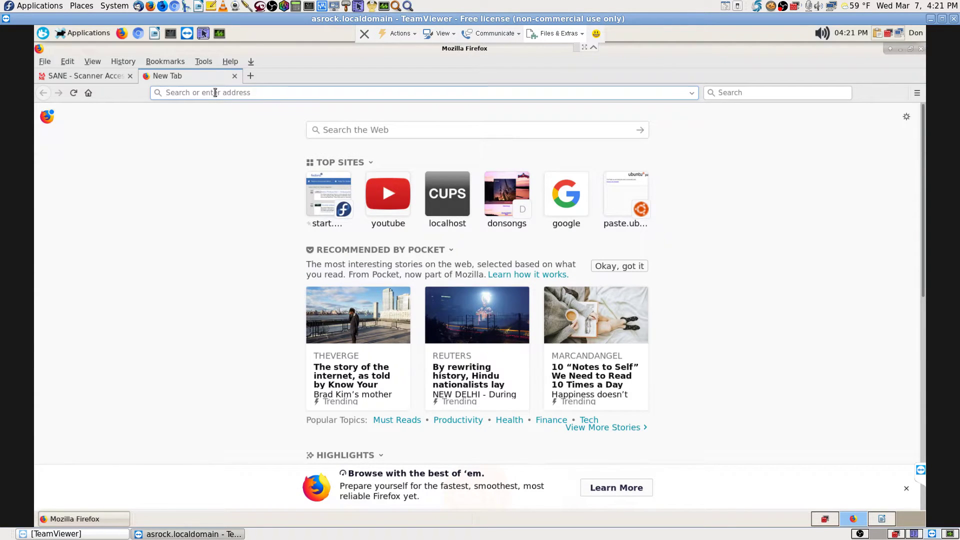
left_click(235, 76)
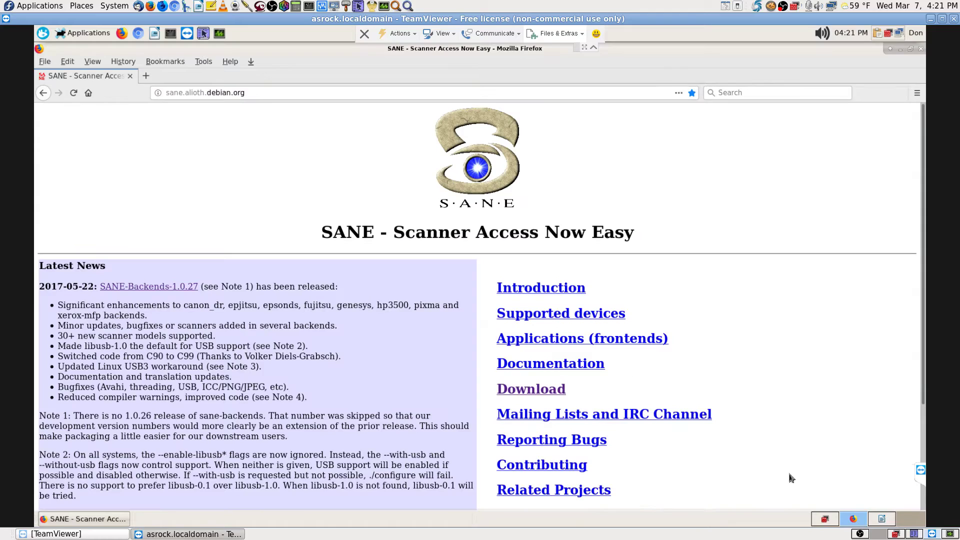
left_click(879, 535)
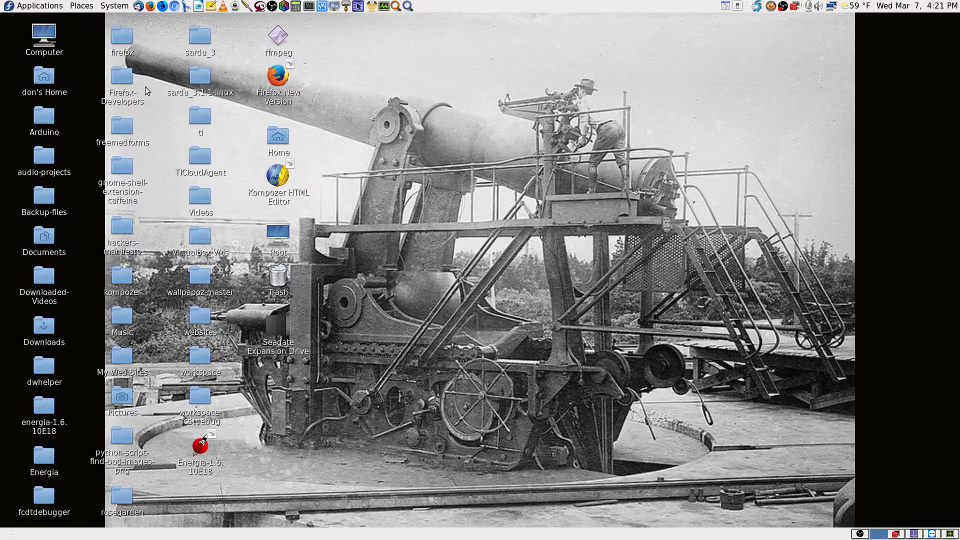
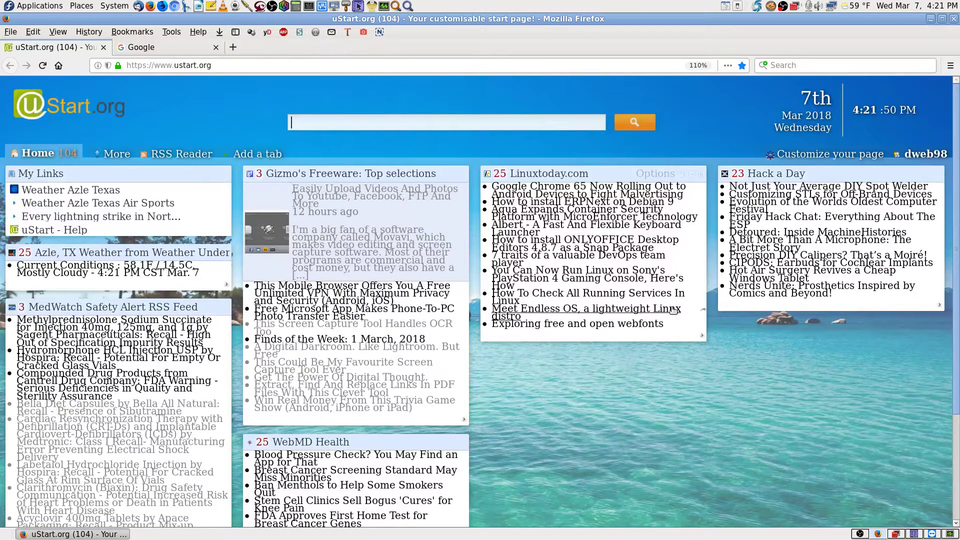
- Close the uStart tab and log in to the D-Link router admin at 192.168.0.1
left_click(103, 48)
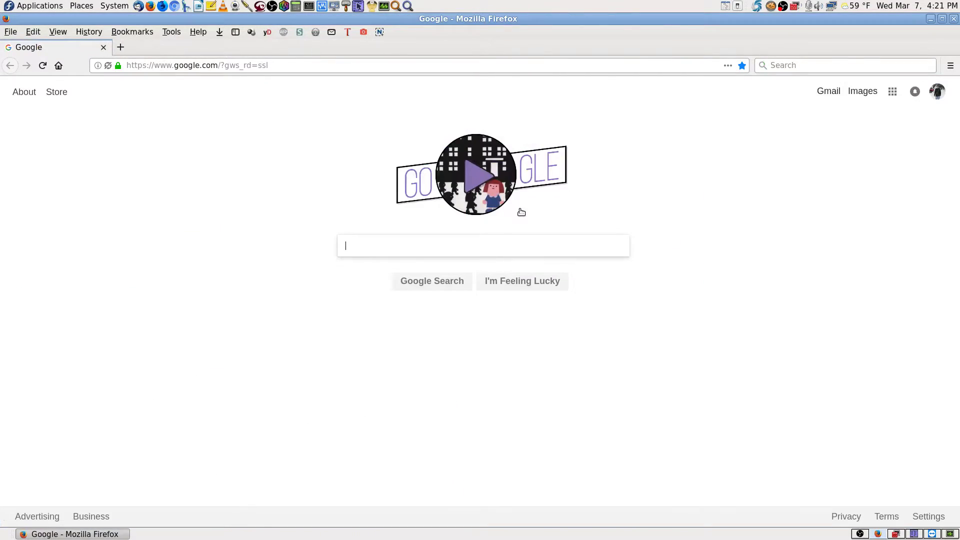
left_click(316, 64)
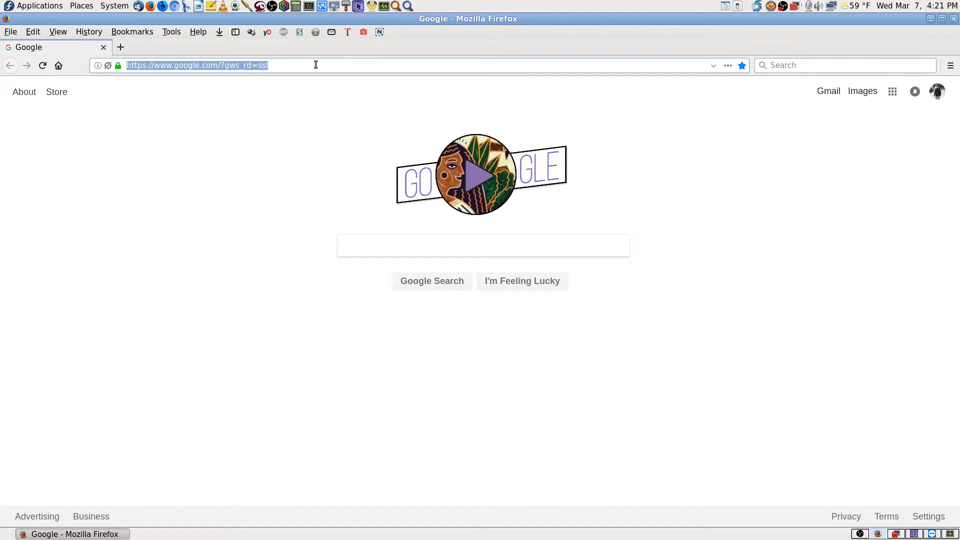
type("192")
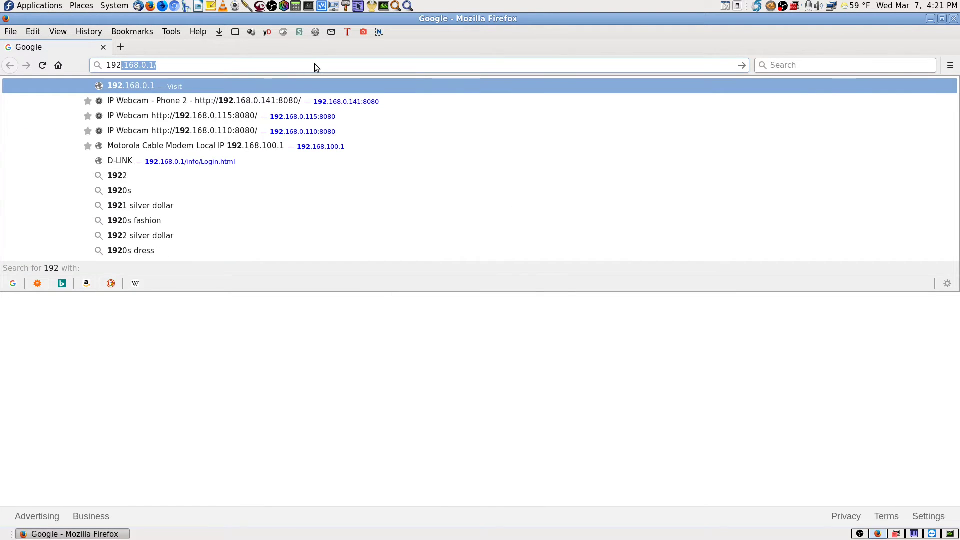
key("Return")
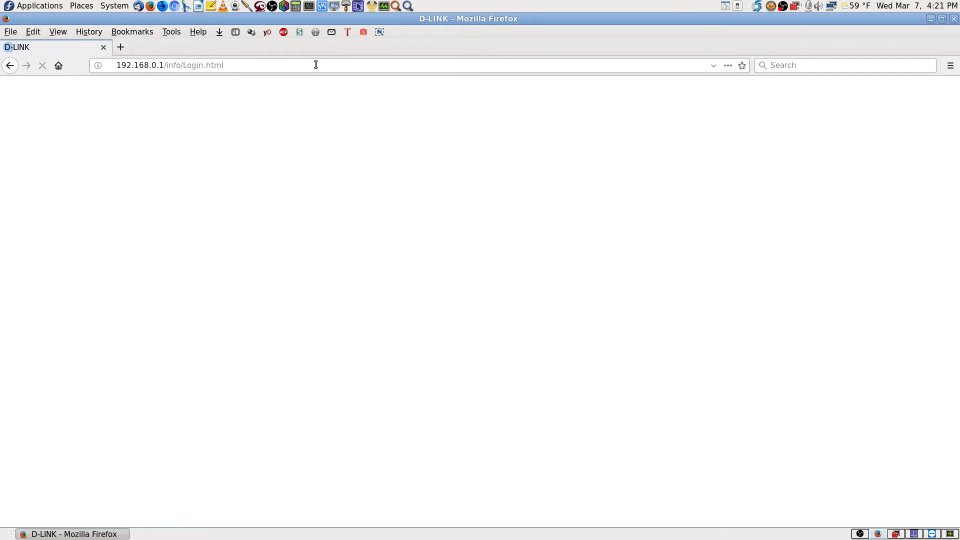
left_click(502, 243)
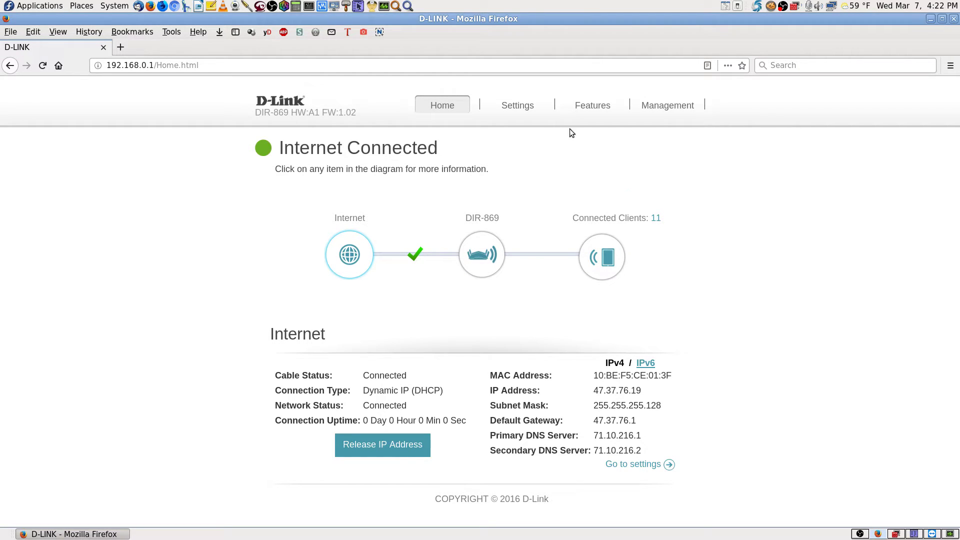
mouse_move(525, 109)
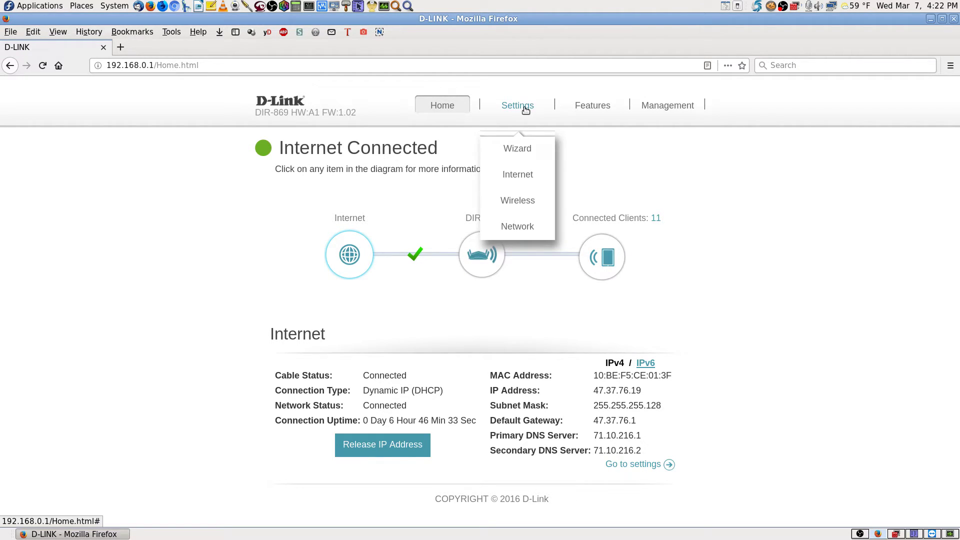
mouse_move(584, 104)
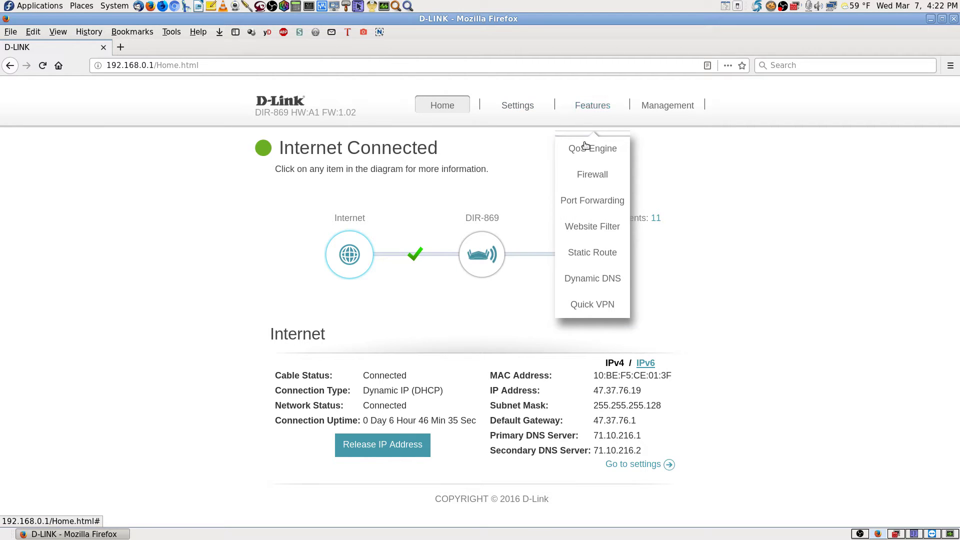
- On the Port Forwarding page, copy the existing rule name 'Epson-645-PrinterFax' without changing the rule
left_click(608, 203)
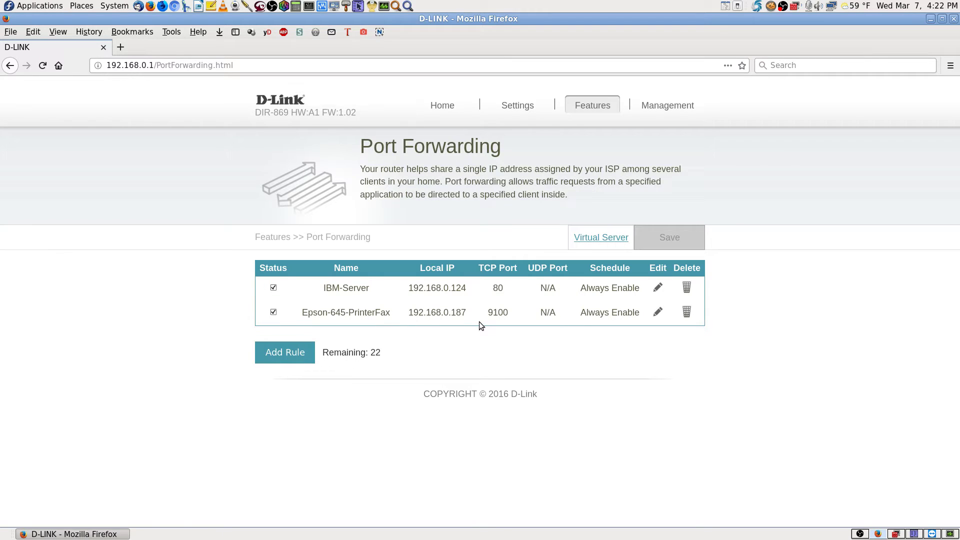
left_click(658, 312)
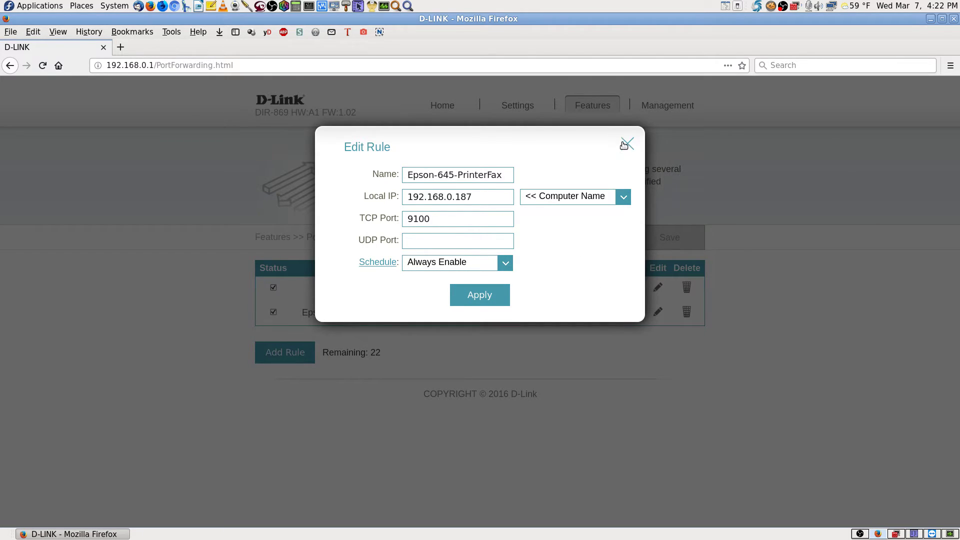
left_click(503, 176)
left_click_drag(503, 176, 375, 171)
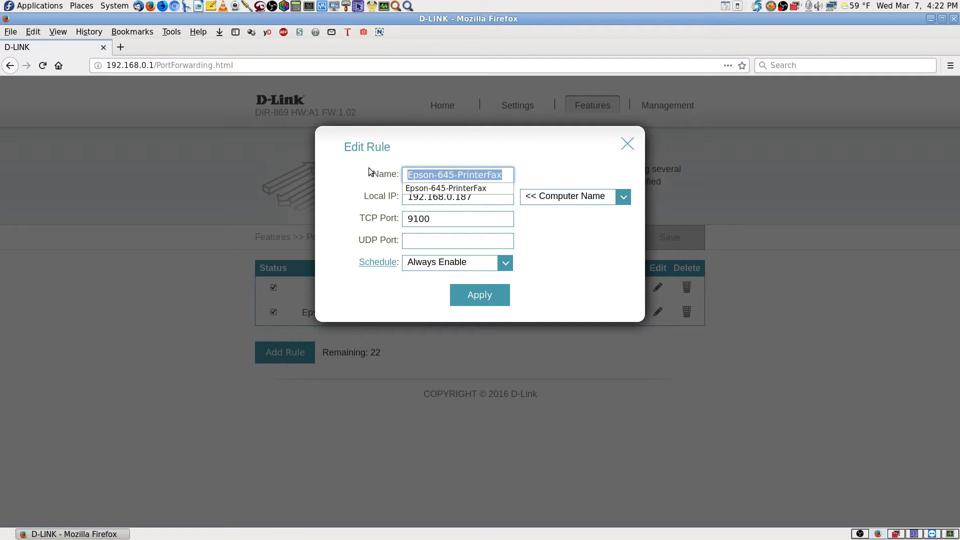
right_click(485, 172)
left_click(519, 210)
left_click(575, 228)
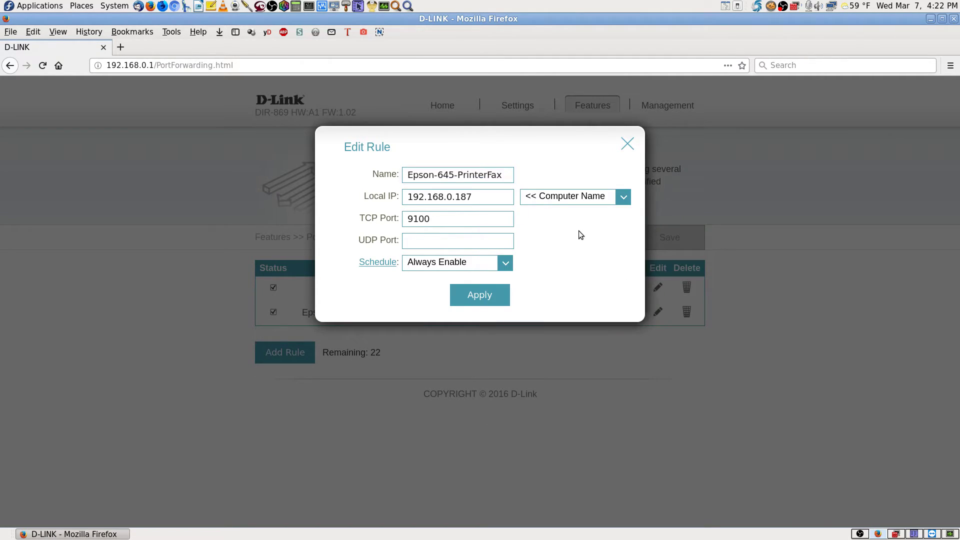
left_click(630, 144)
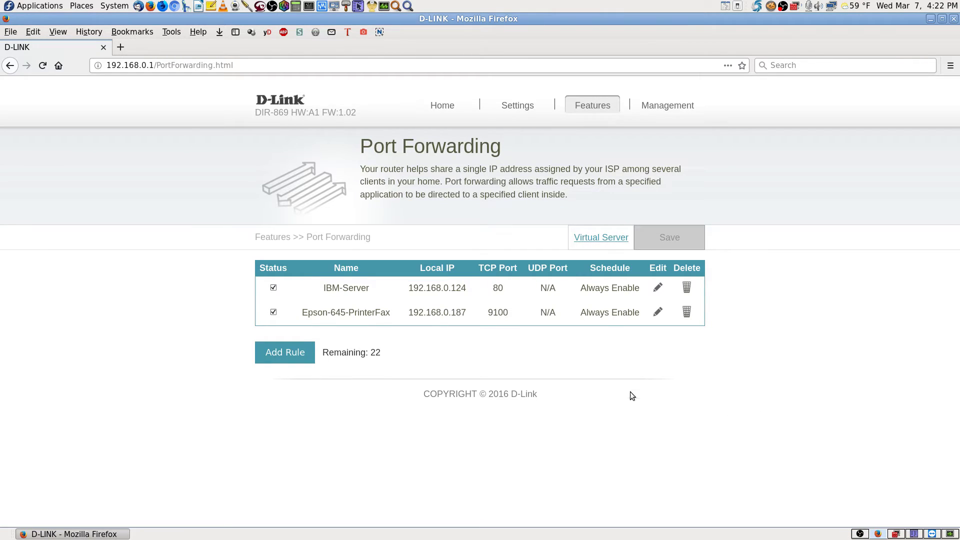
- Add a new forwarding rule and name it 'Epson-645-Scan'
left_click(286, 352)
left_click(416, 175)
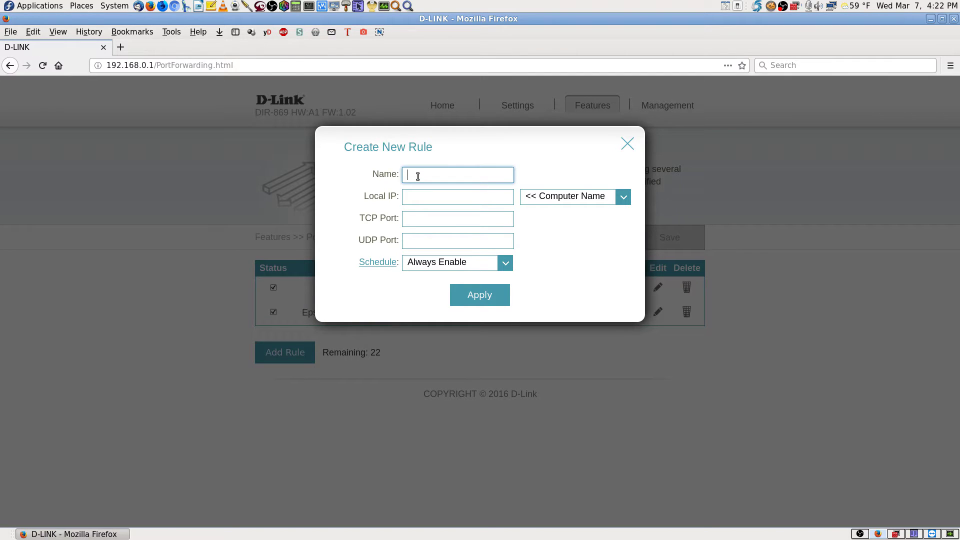
type("Epson-645-PrinterFax")
key("Left")
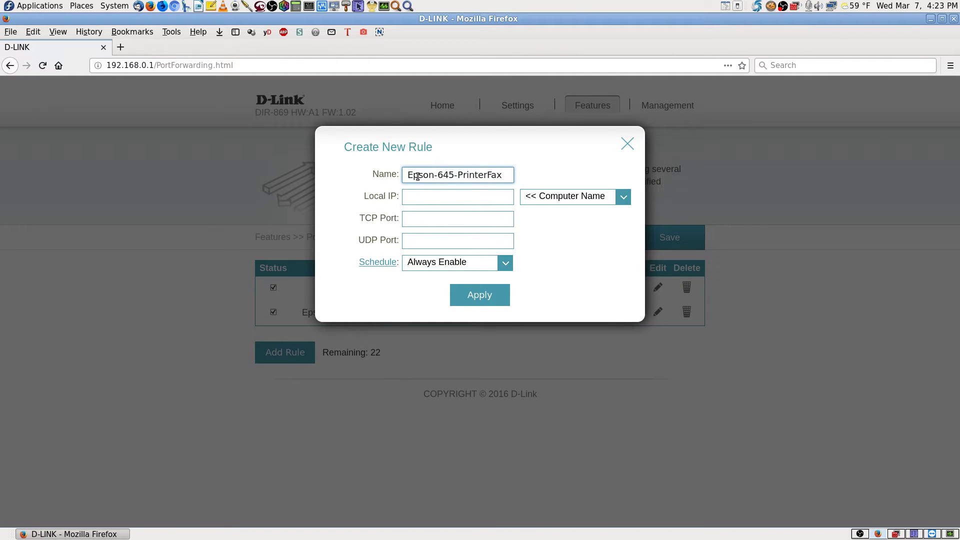
key("BackSpace")
key("BackSpace")
key("BackSpace")
key("BackSpace")
key("BackSpace")
key("BackSpace")
key("BackSpace")
key("BackSpace")
key("BackSpace")
type("Scan")
- Assign the rule to the Epson scanner at 192.168.0.187, then switch to the TeamViewer session
left_click(430, 197)
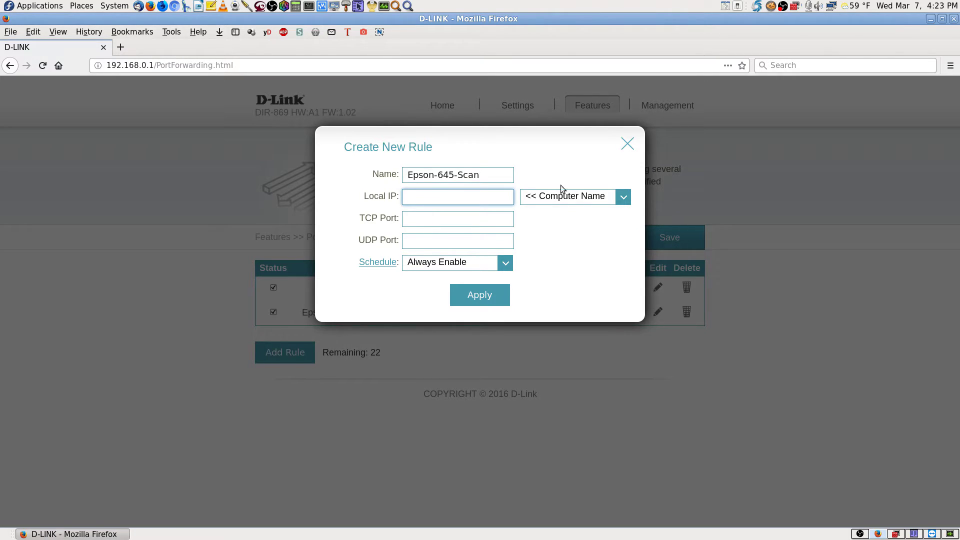
left_click(616, 199)
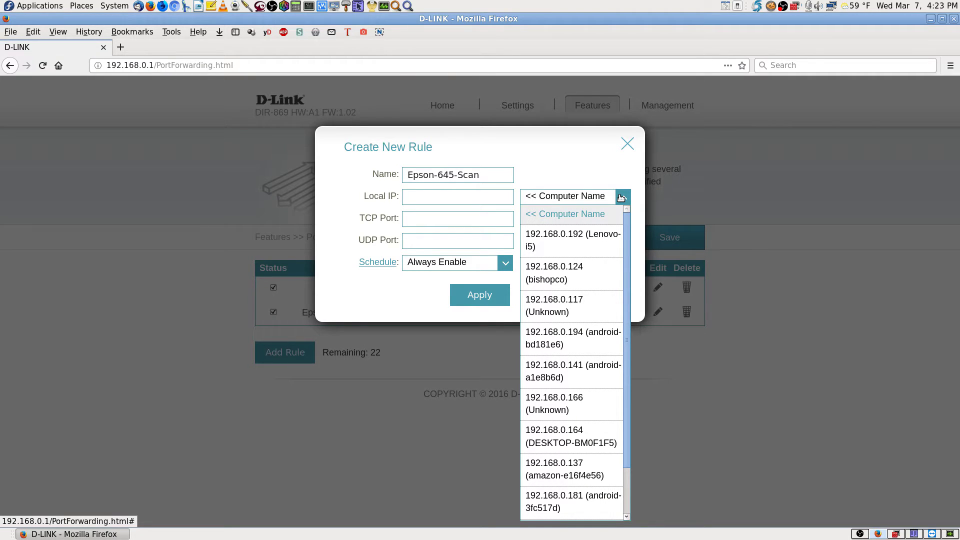
left_click(621, 198)
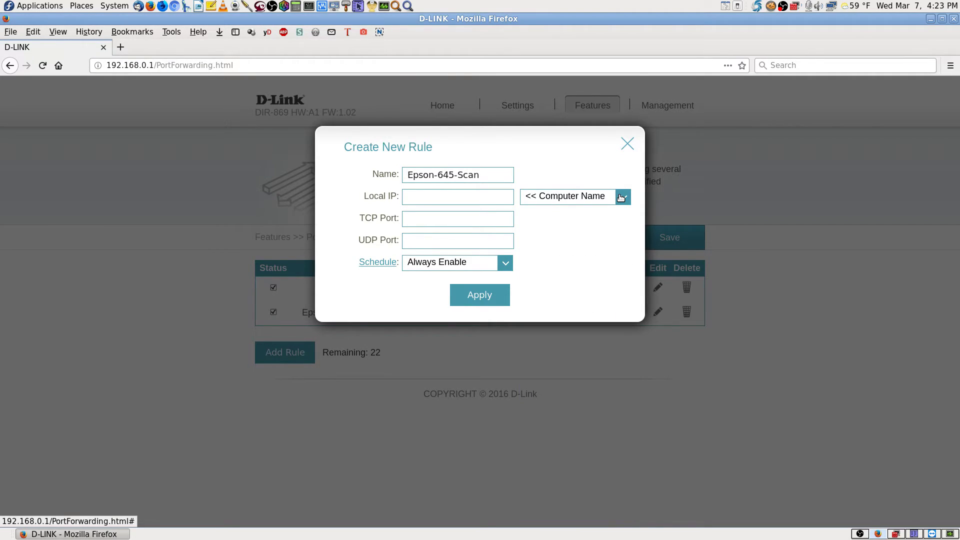
left_click(621, 198)
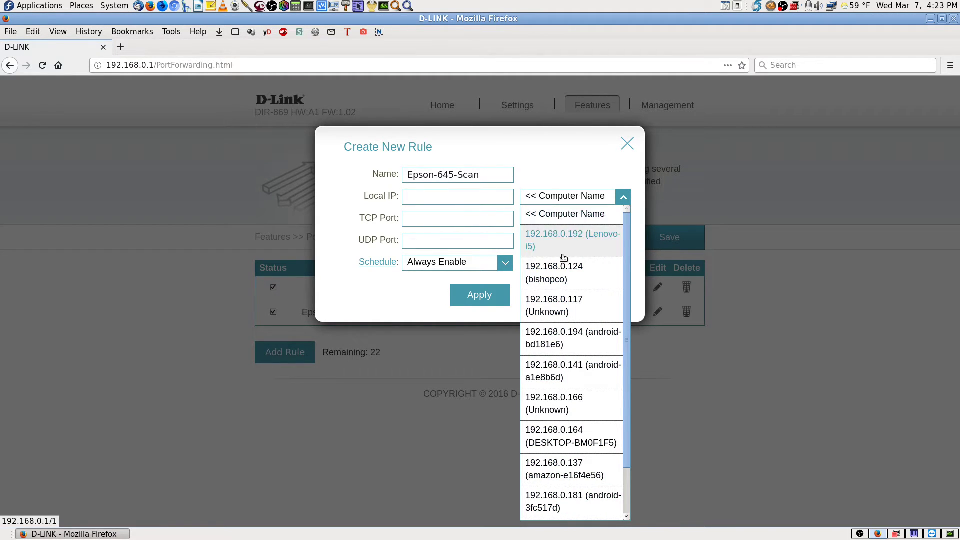
scroll(575, 397, "down", 1)
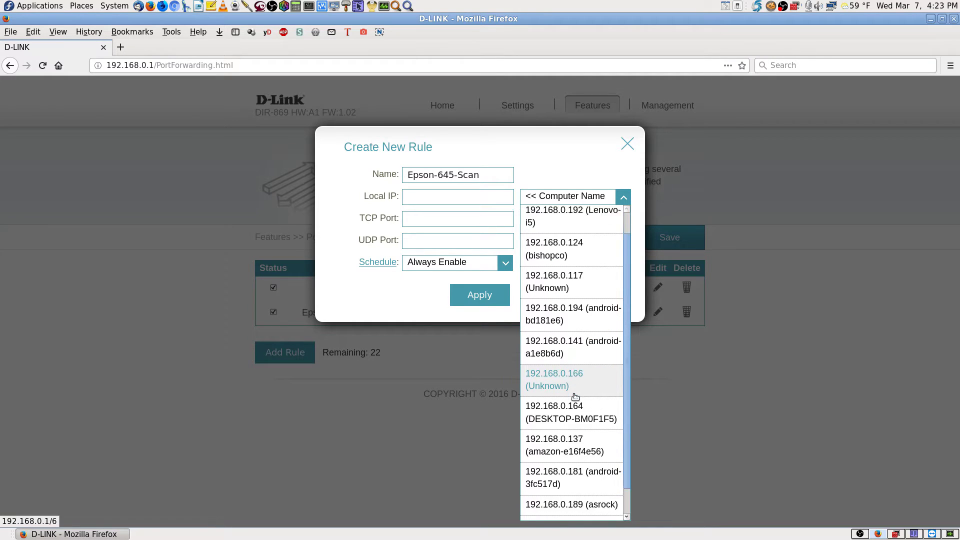
scroll(575, 397, "down", 1)
left_click(575, 505)
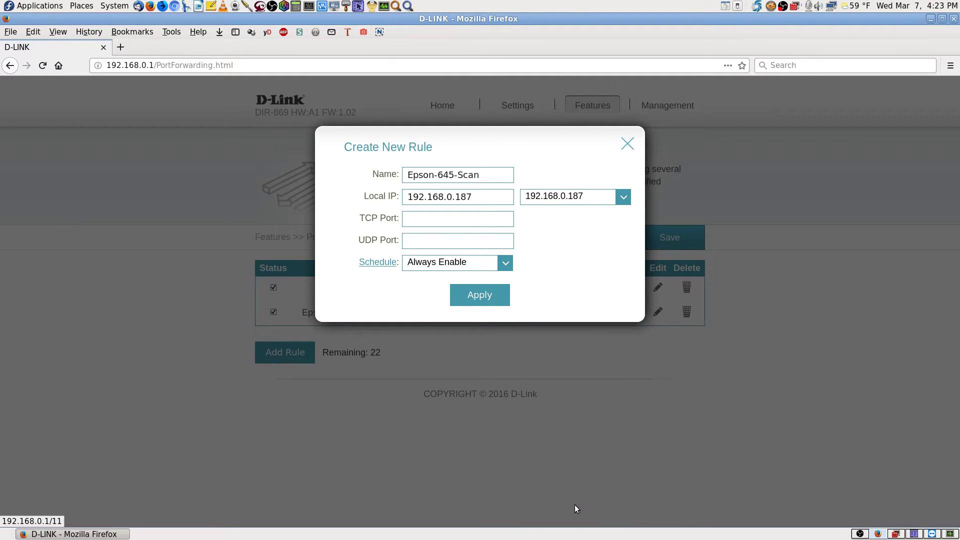
left_click(426, 223)
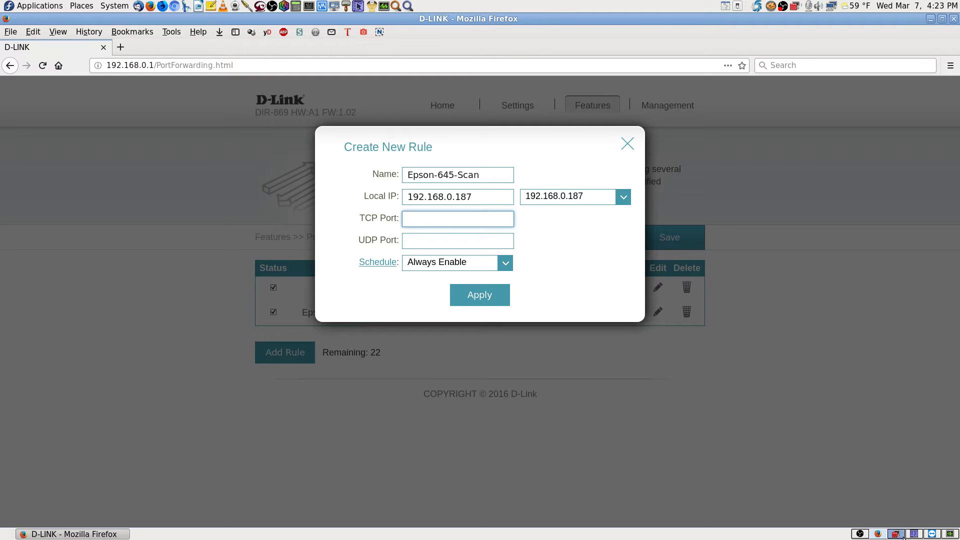
left_click(931, 533)
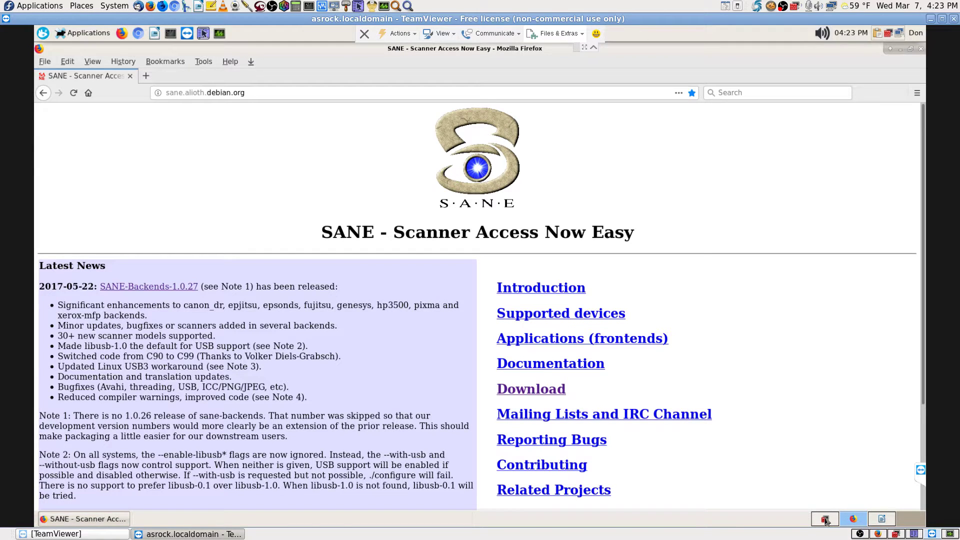
- Copy port number 6566 from the remote Writer notes and return to the router's rule form
left_click(879, 521)
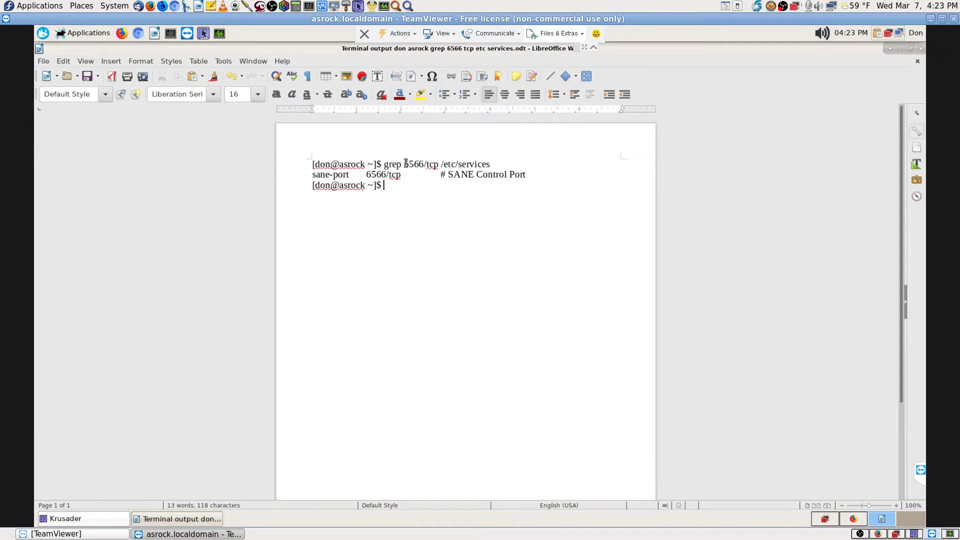
left_click(405, 164)
double_click(415, 164)
right_click(419, 164)
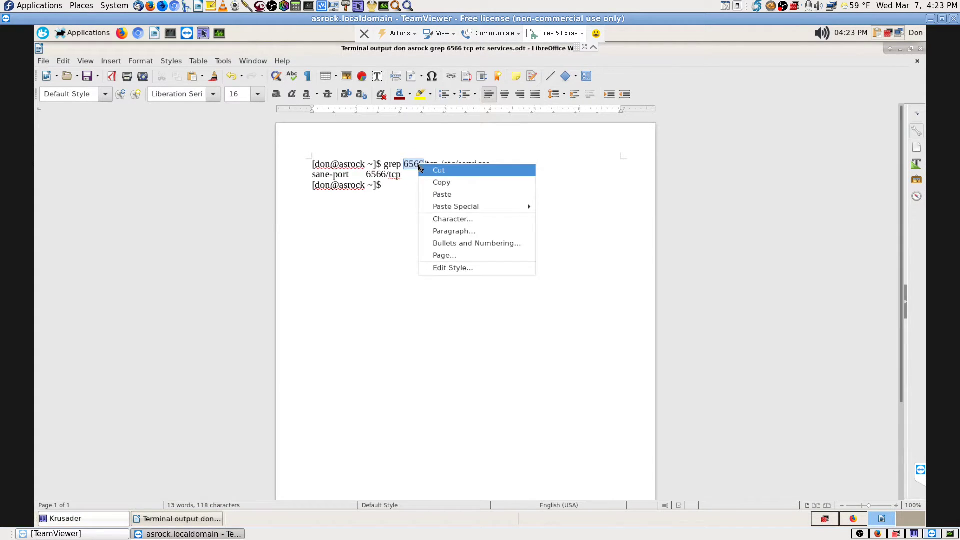
left_click(447, 181)
left_click(516, 252)
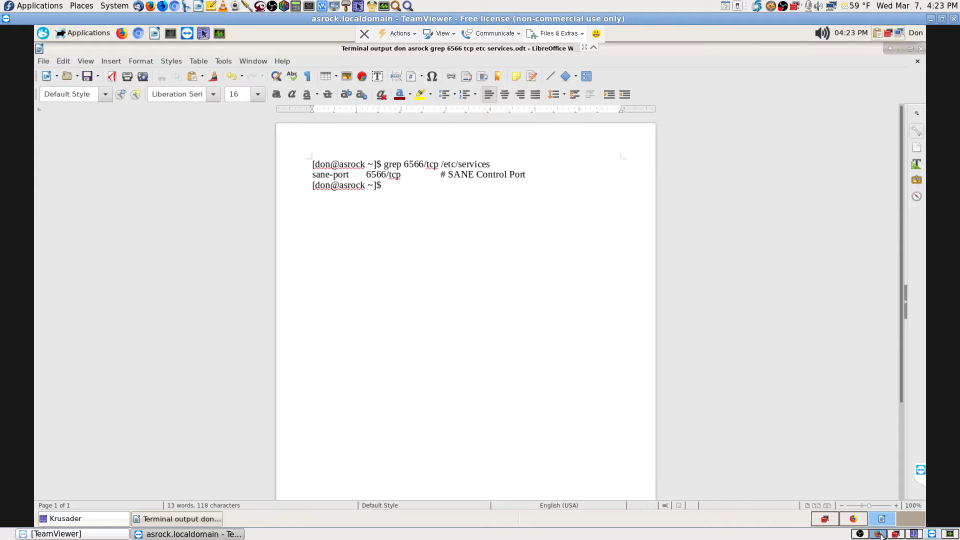
left_click(883, 535)
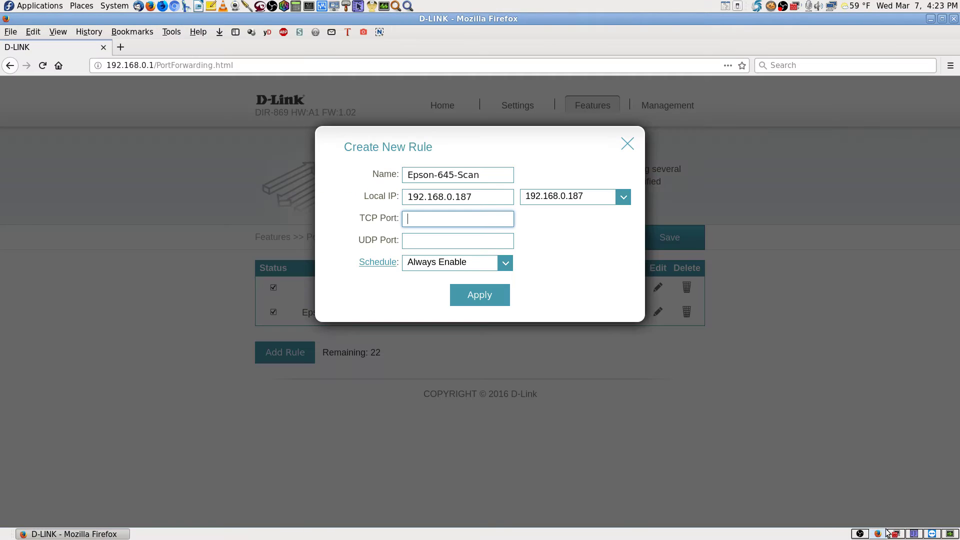
- Set TCP port 6566 on the Epson-645-Scan rule and apply it, then return to TeamViewer
left_click(421, 219)
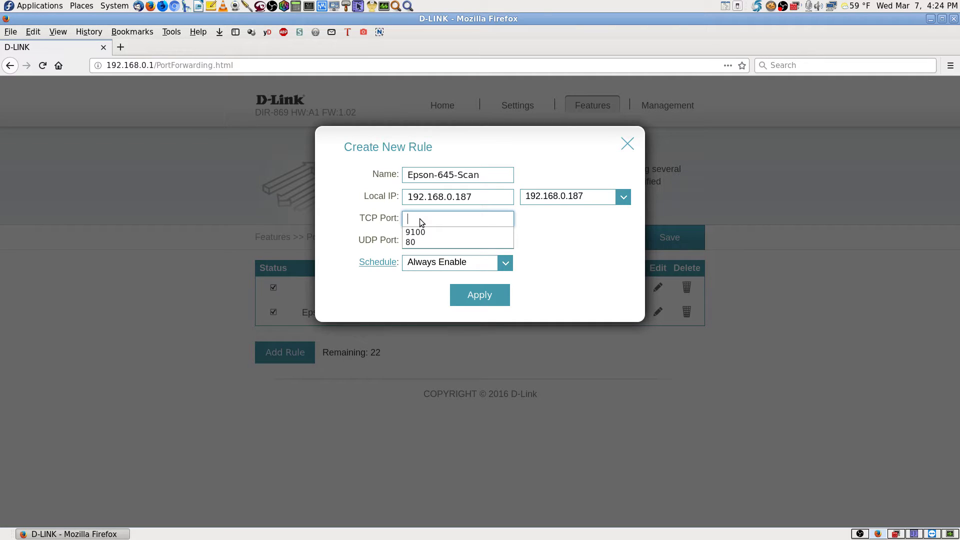
type("6566")
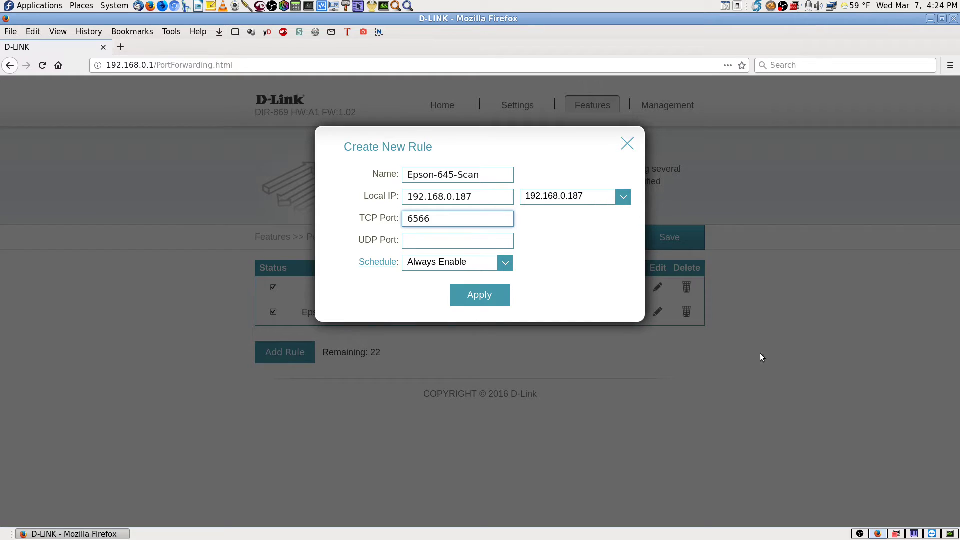
left_click(546, 268)
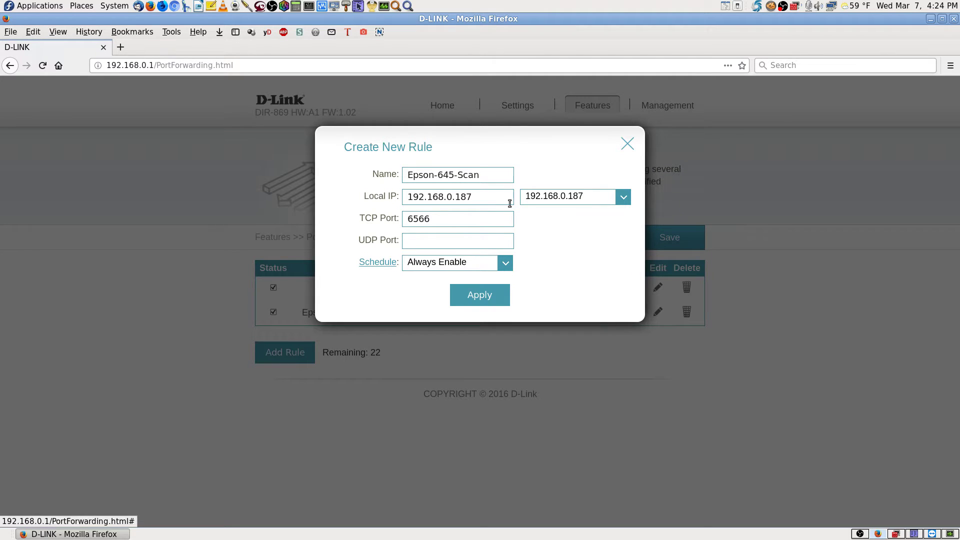
left_click(495, 201)
left_click(489, 297)
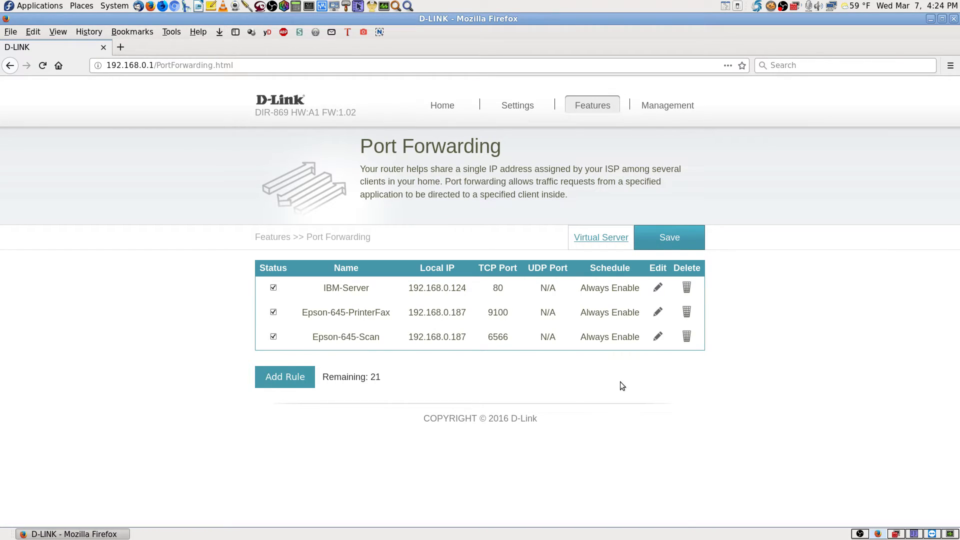
left_click(932, 534)
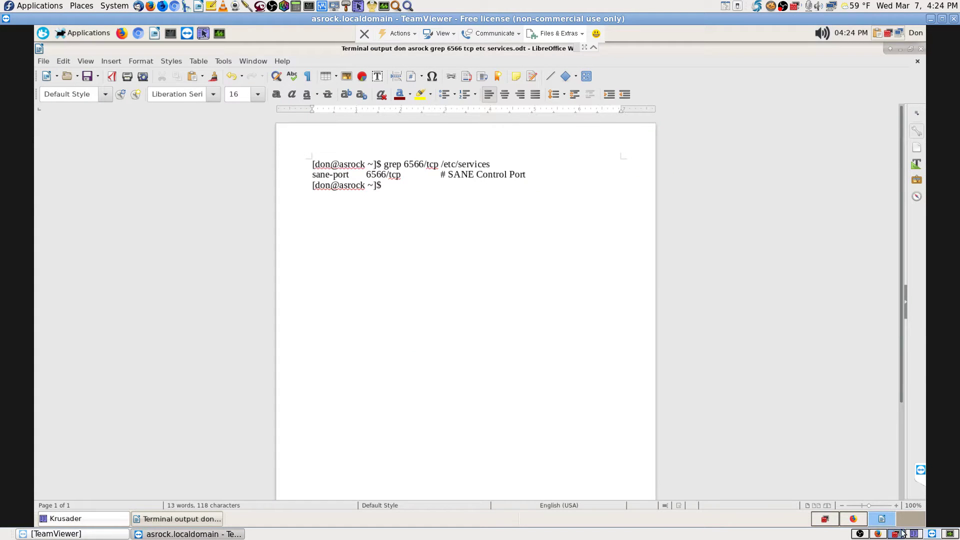
- Launch XSane on the remote desktop by searching 'scan', and dismiss its no-devices message
left_click(831, 520)
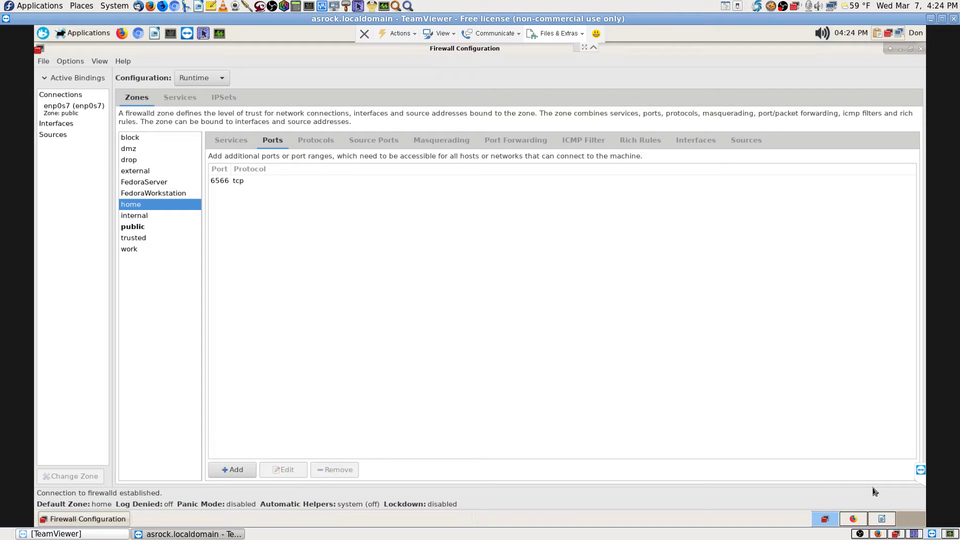
left_click(909, 522)
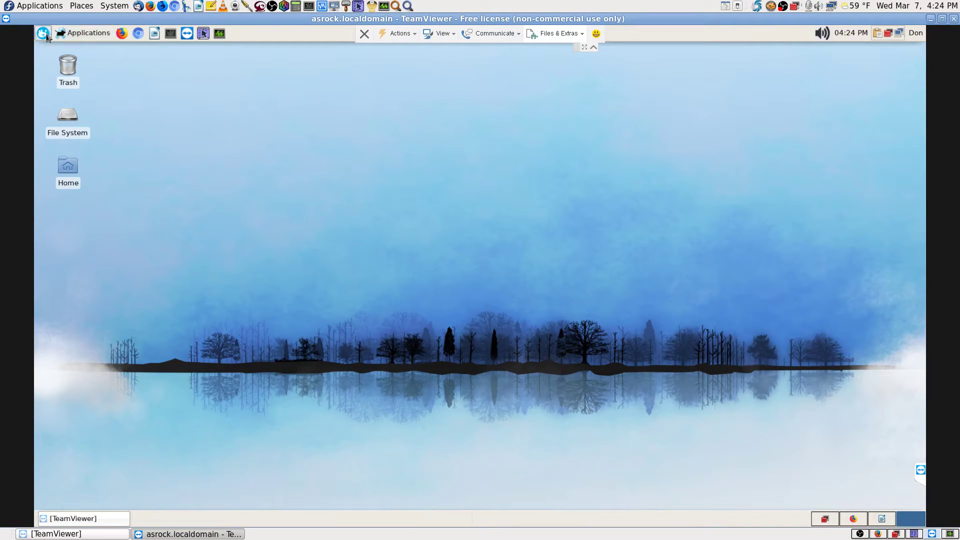
left_click(44, 34)
type("scan")
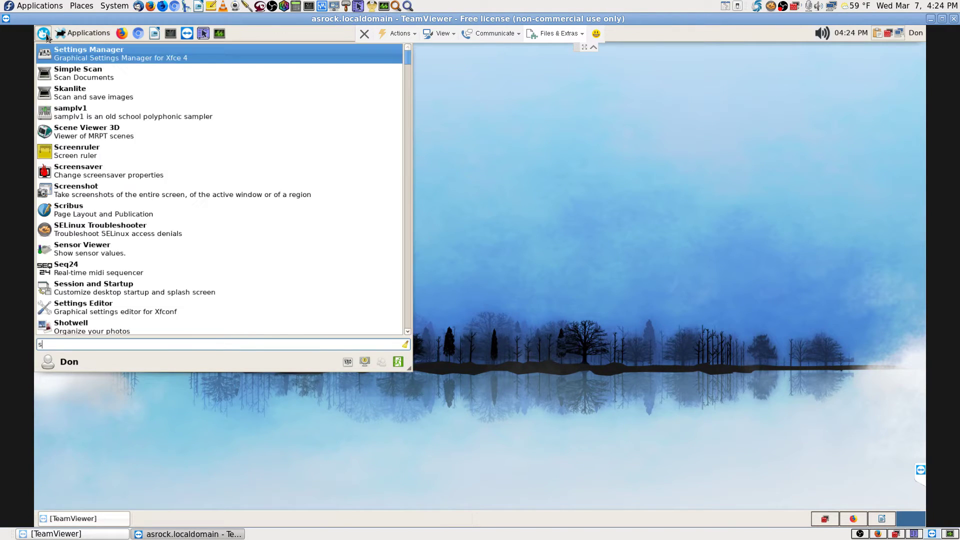
key("Down")
key("Down")
key("Down")
key("Down")
key("Down")
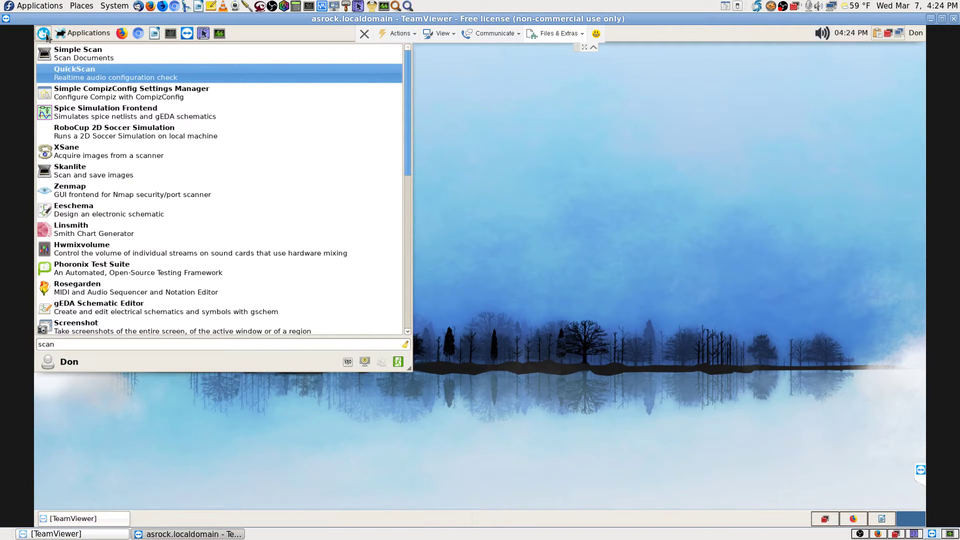
key("Return")
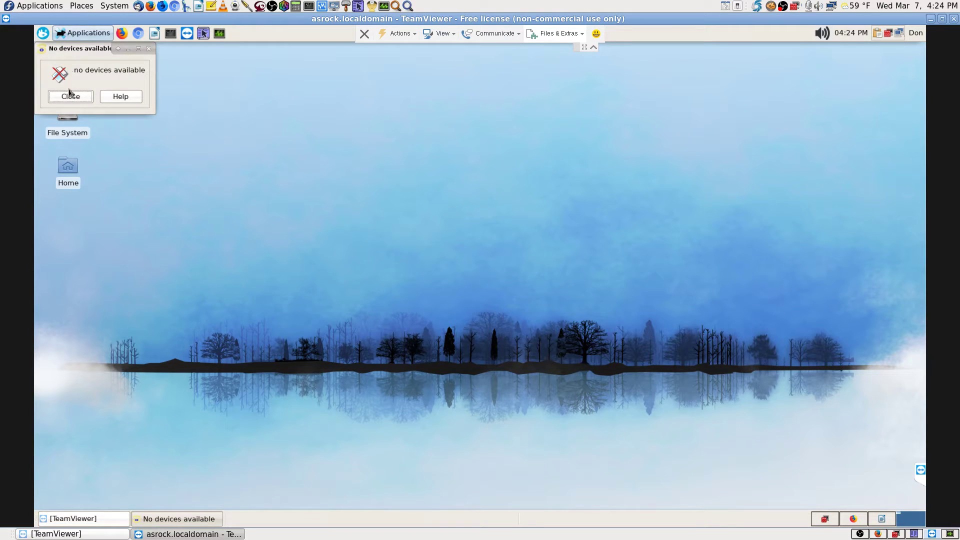
left_click(70, 96)
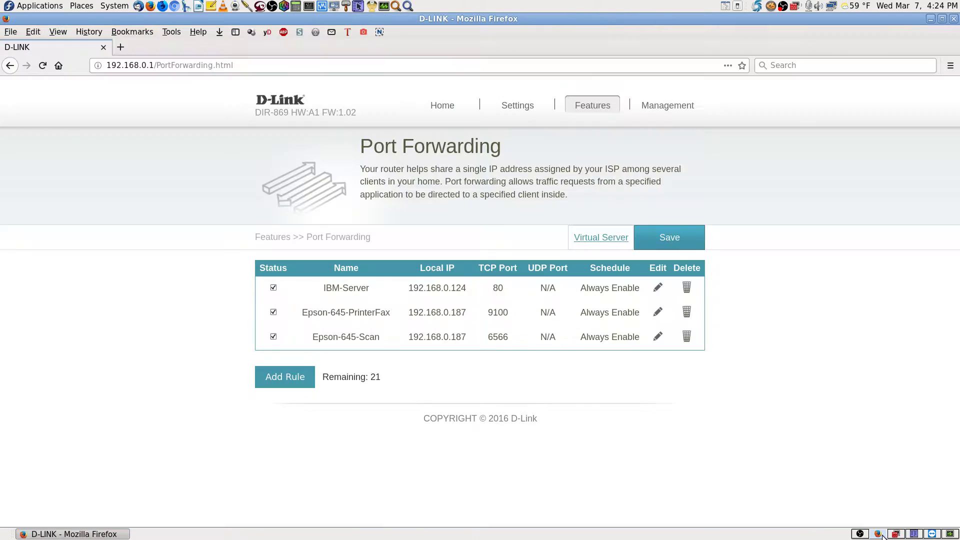
- Launch XSane locally from the Application Finder and run a 300 dpi colour flatbed scan
left_click(877, 534)
left_click(408, 6)
type("scan")
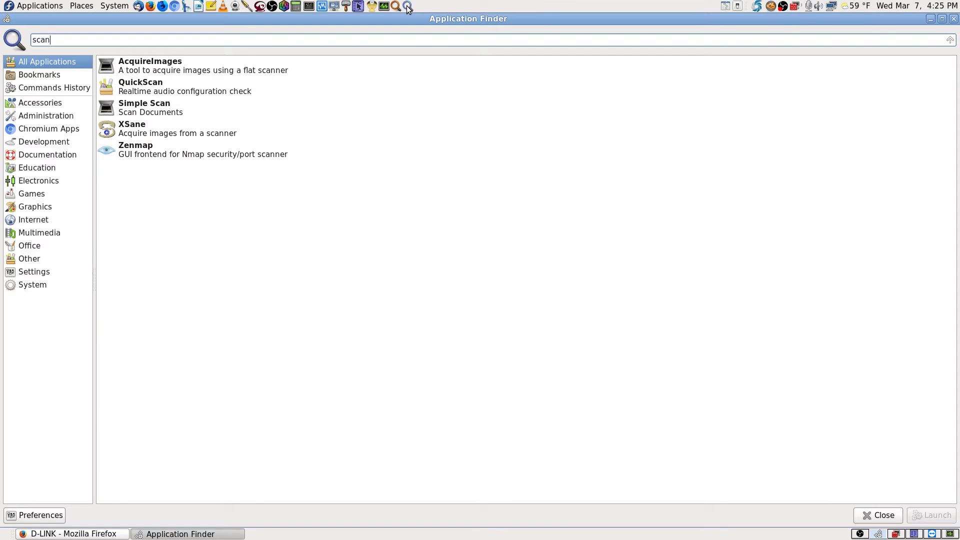
key("Down")
key("Down")
key("Down")
key("Return")
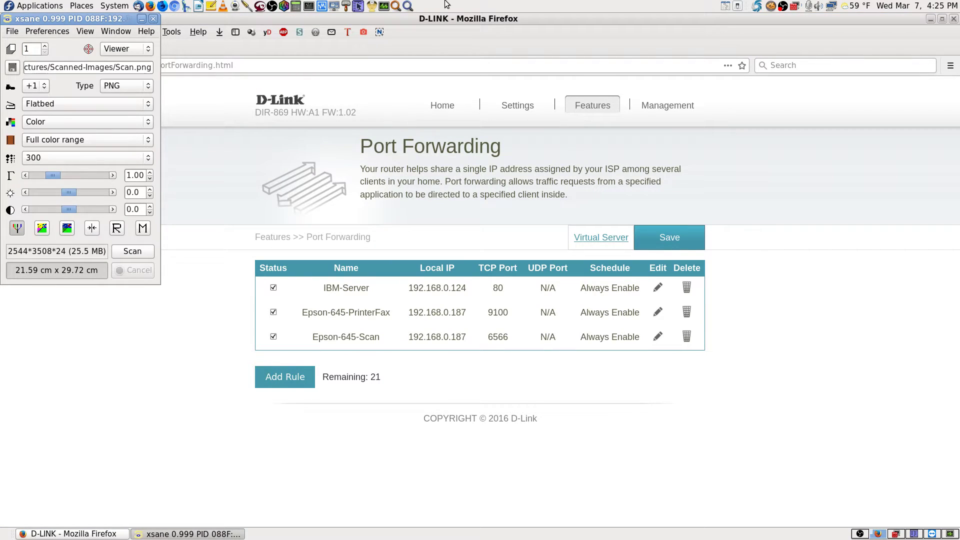
left_click(125, 250)
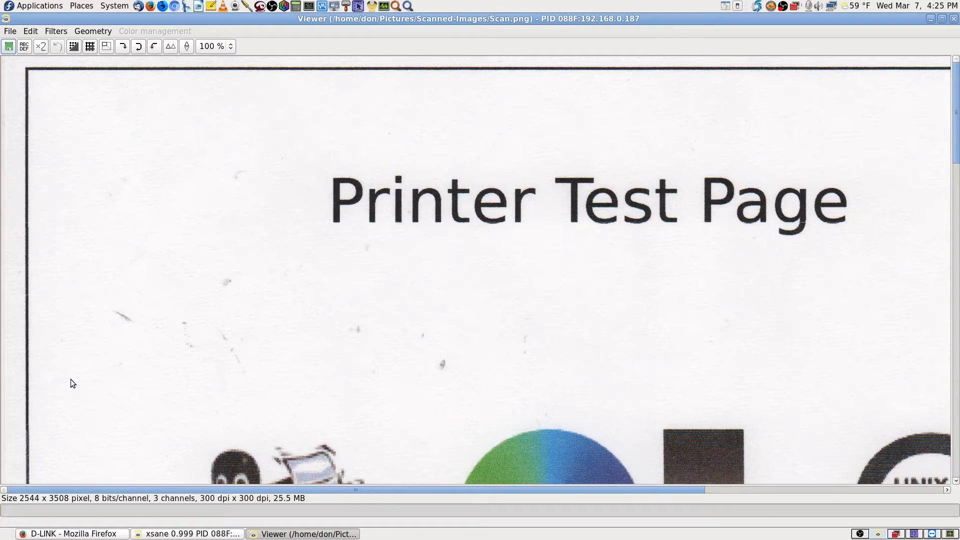
- Inspect the scanned Printer Test Page, then close the viewer and discard the image unsaved
scroll(536, 343, "down", 3)
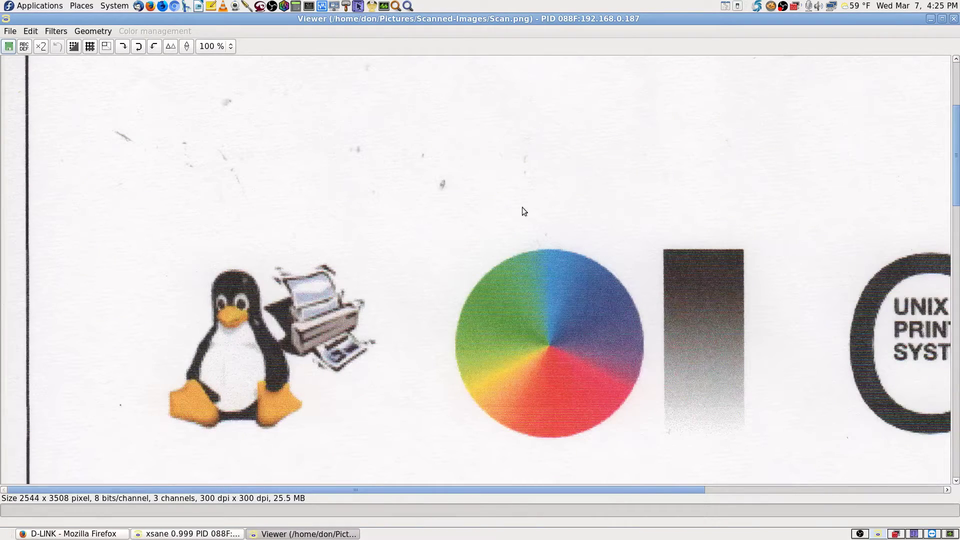
left_click(954, 19)
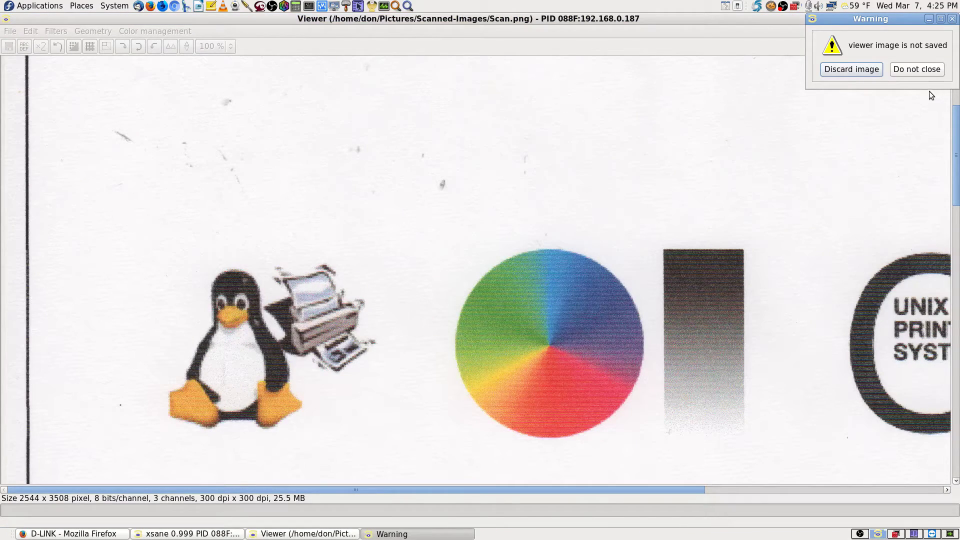
left_click(857, 72)
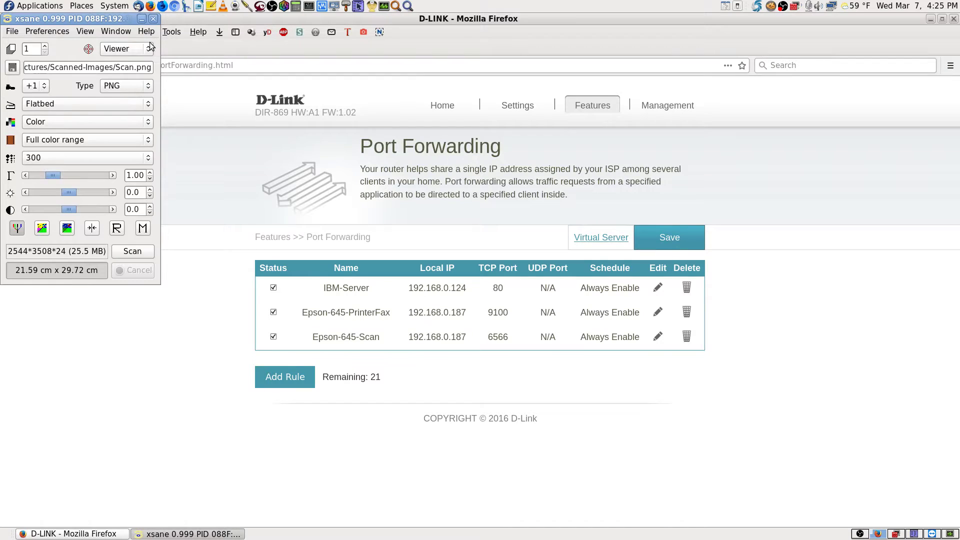
- Close XSane, remove the open screenshot from Shutter, and quit Shutter from its tray menu
left_click(154, 20)
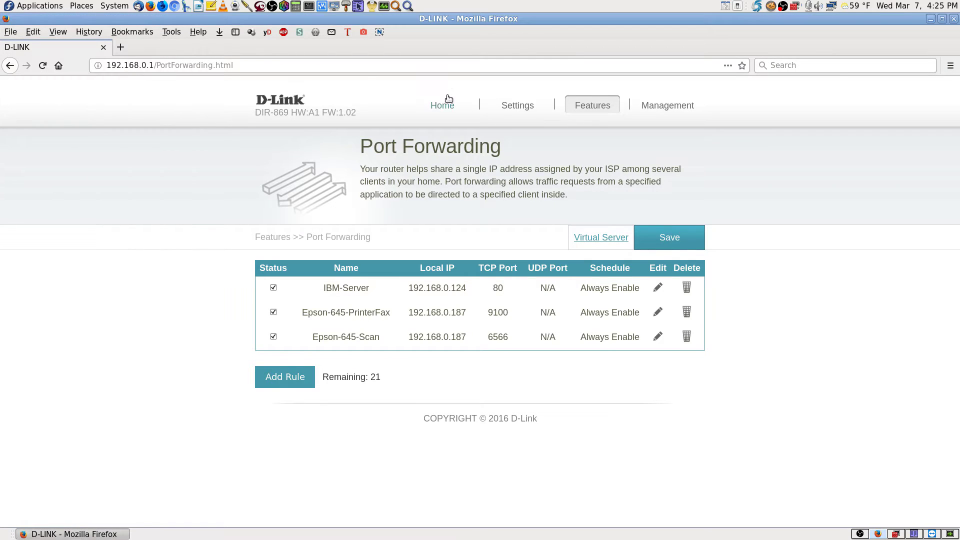
left_click(757, 6)
left_click(773, 20)
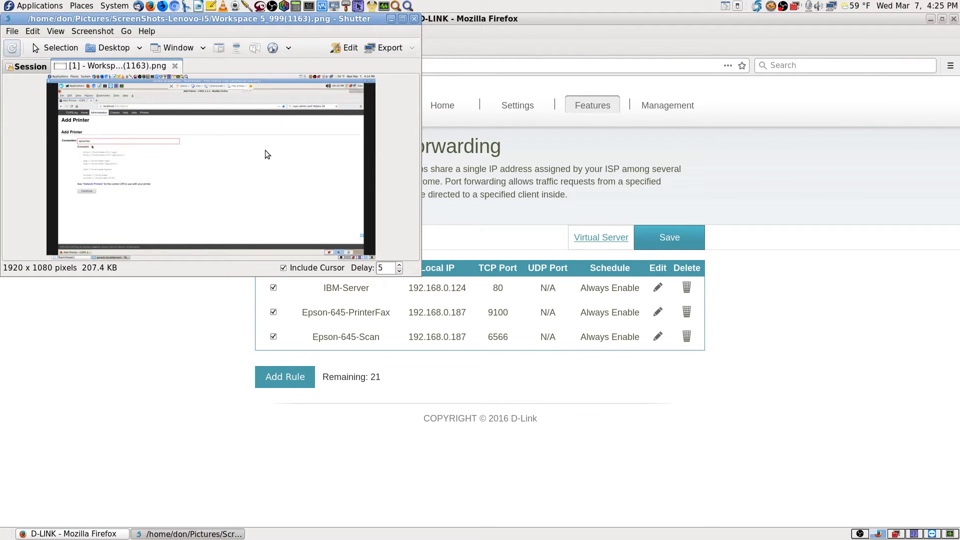
left_click(403, 19)
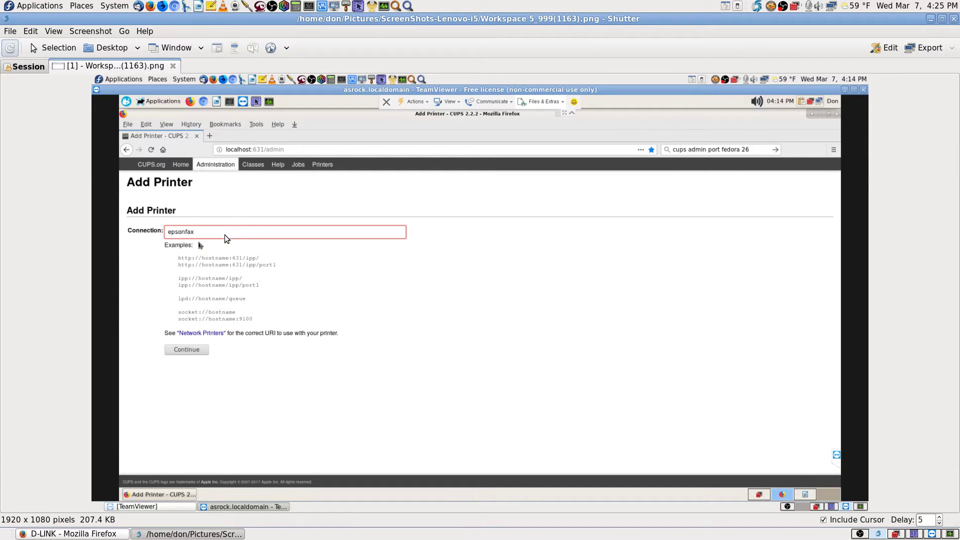
left_click(173, 65)
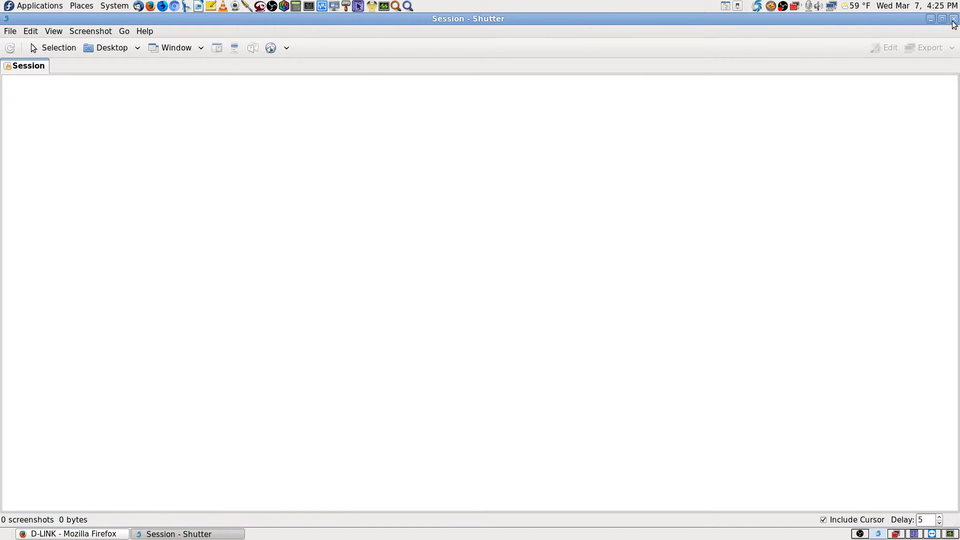
left_click(953, 19)
right_click(757, 6)
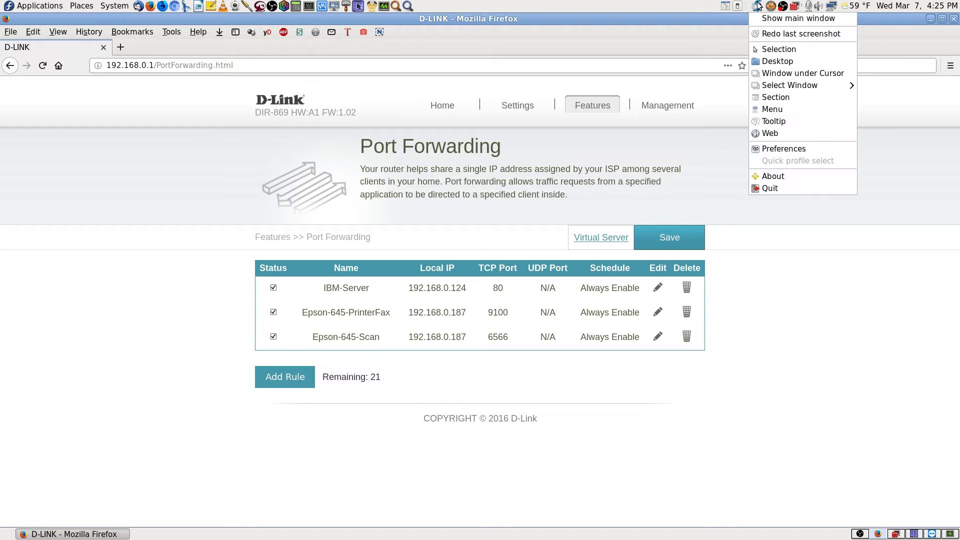
left_click(758, 186)
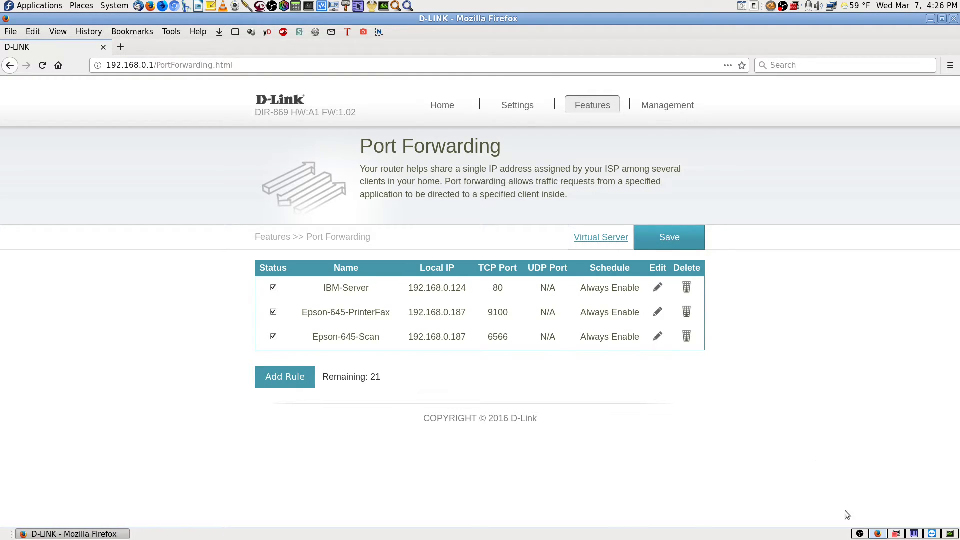
- Restore the remote Firewall Configuration showing the home zone's 6566 tcp port, cancelling an extra port addition
left_click(932, 534)
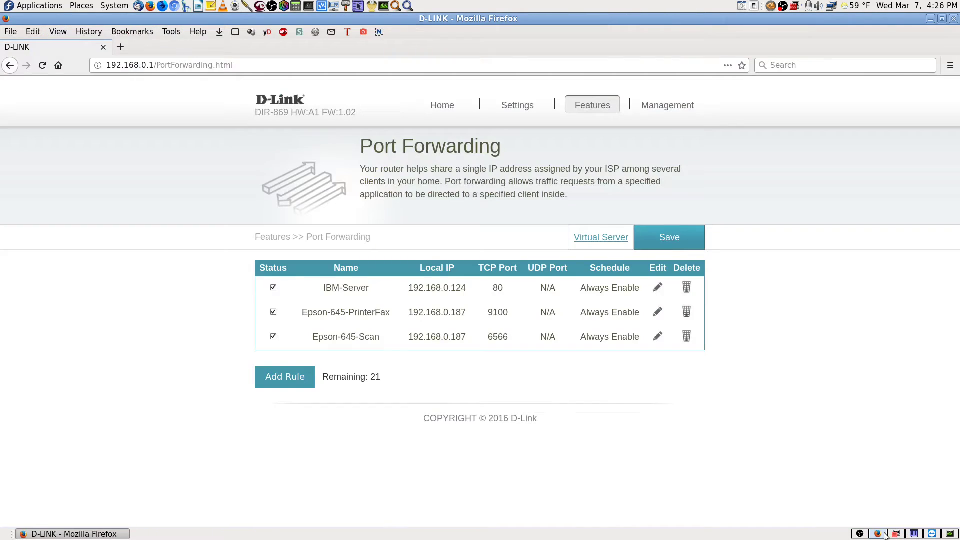
left_click(890, 535)
left_click(914, 534)
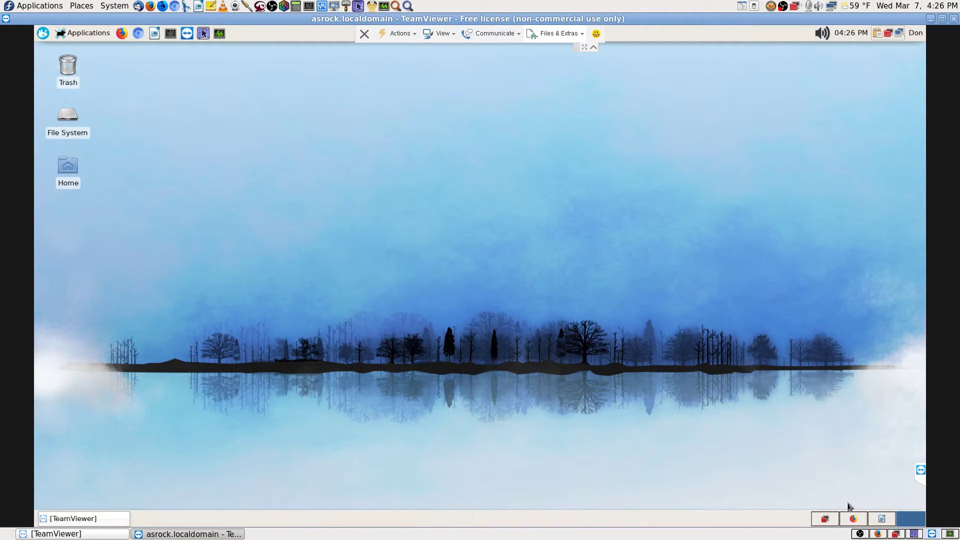
left_click(831, 521)
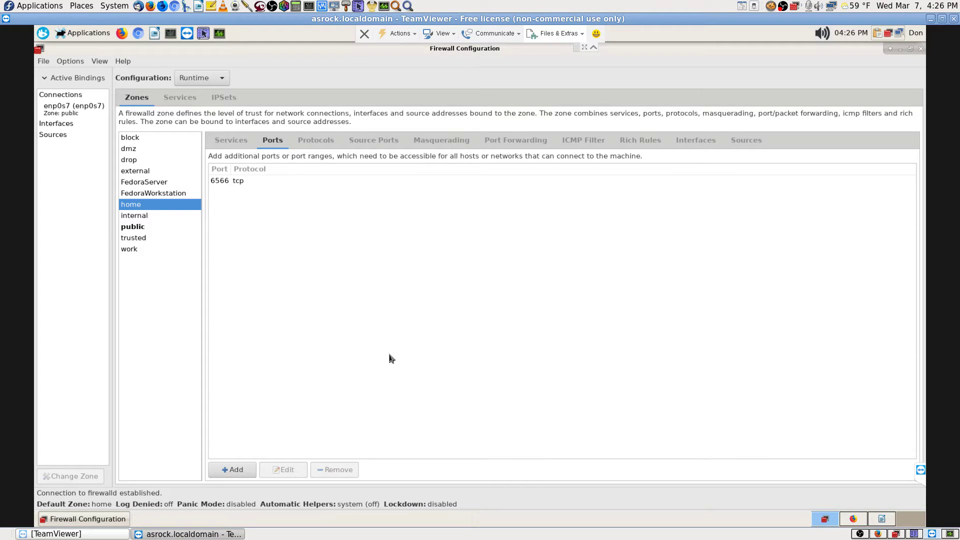
left_click(235, 466)
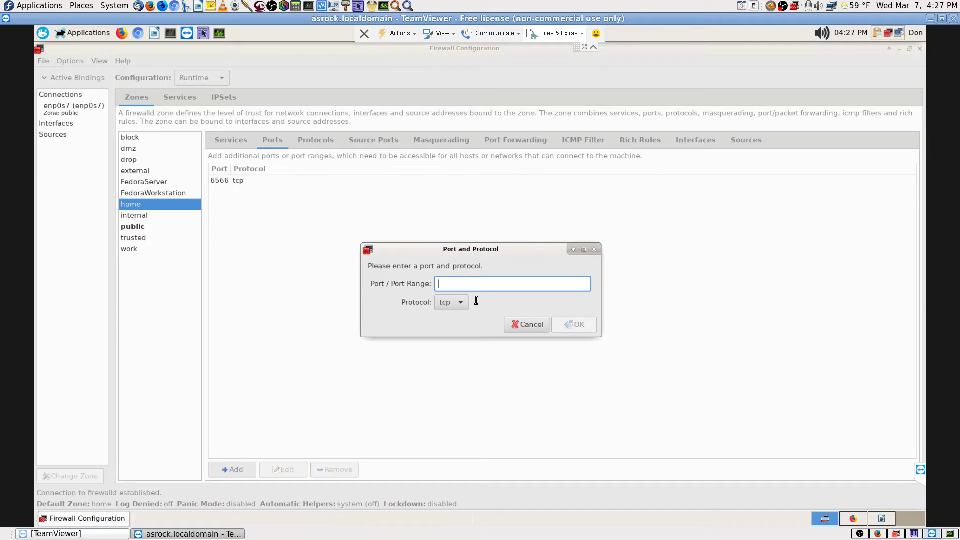
left_click(527, 324)
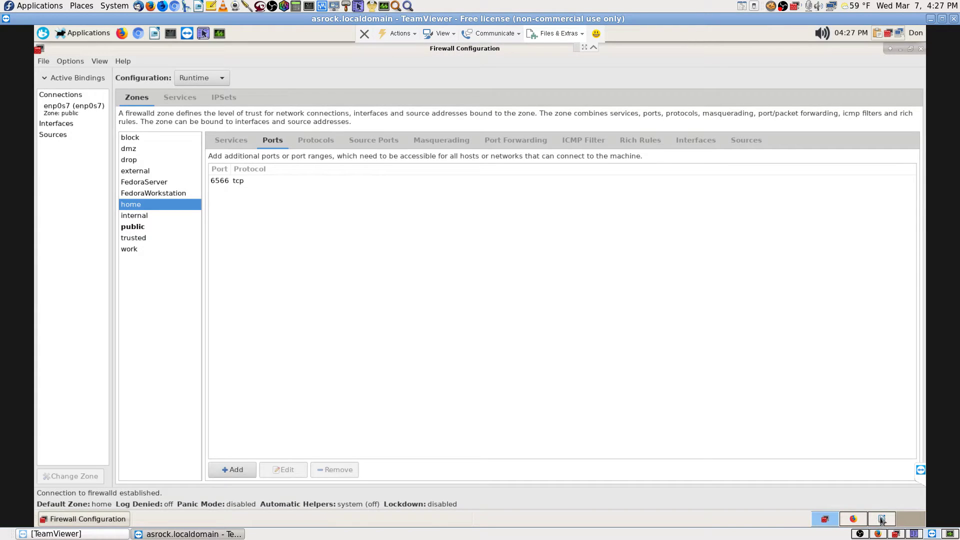
left_click(882, 520)
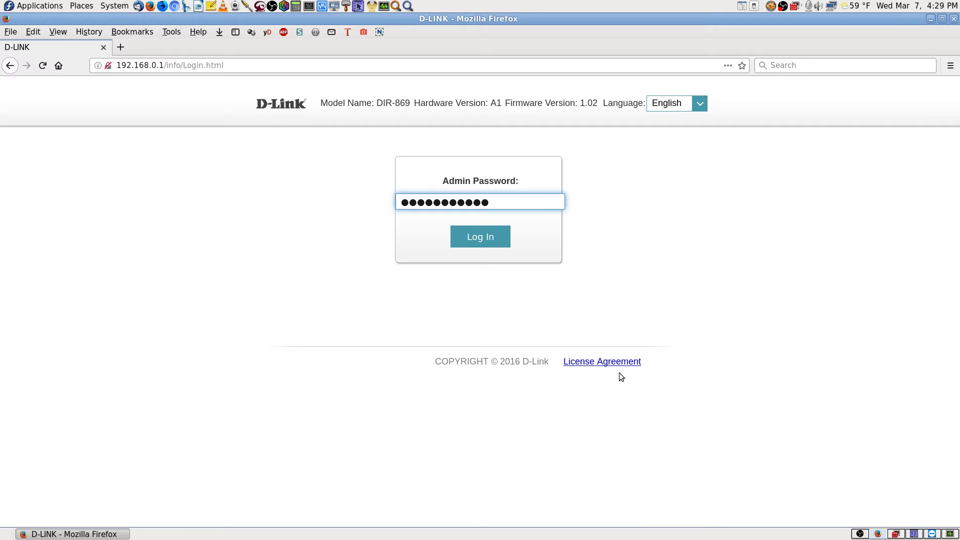
- Log in to the D-Link router admin and go to Features > Port Forwarding
key("Return")
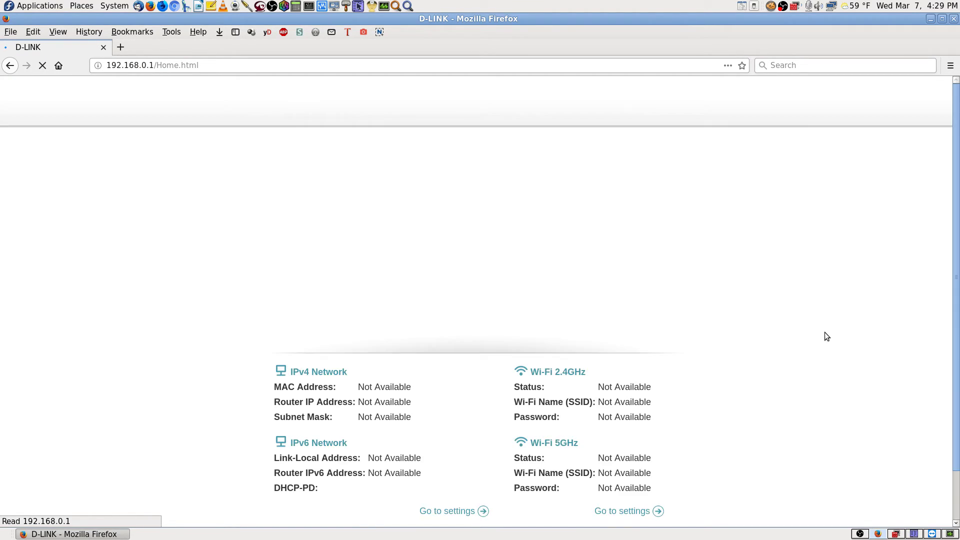
mouse_move(517, 109)
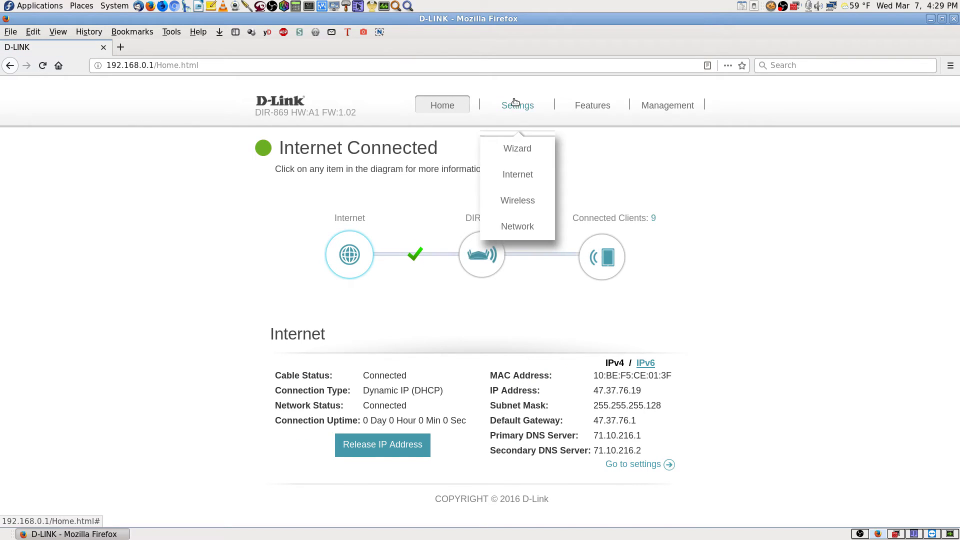
mouse_move(599, 109)
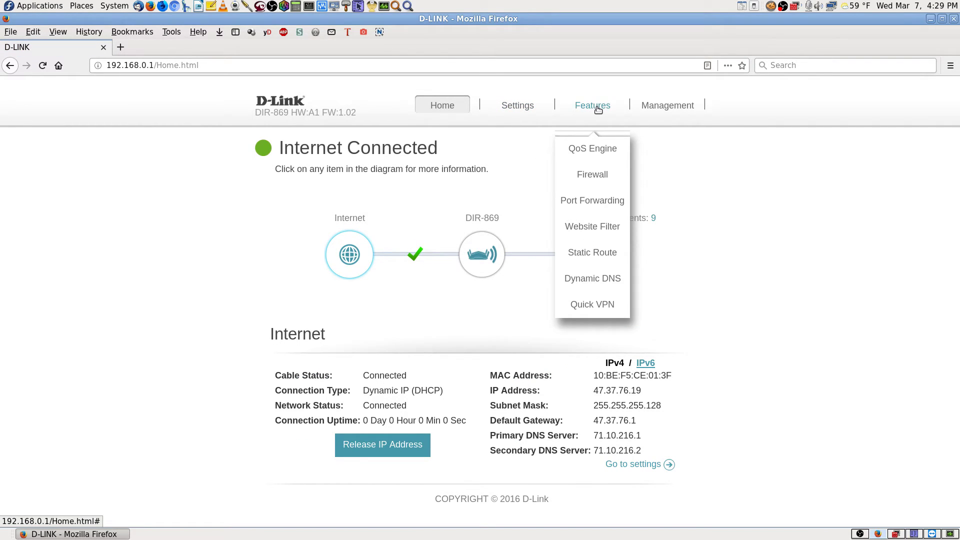
left_click(593, 200)
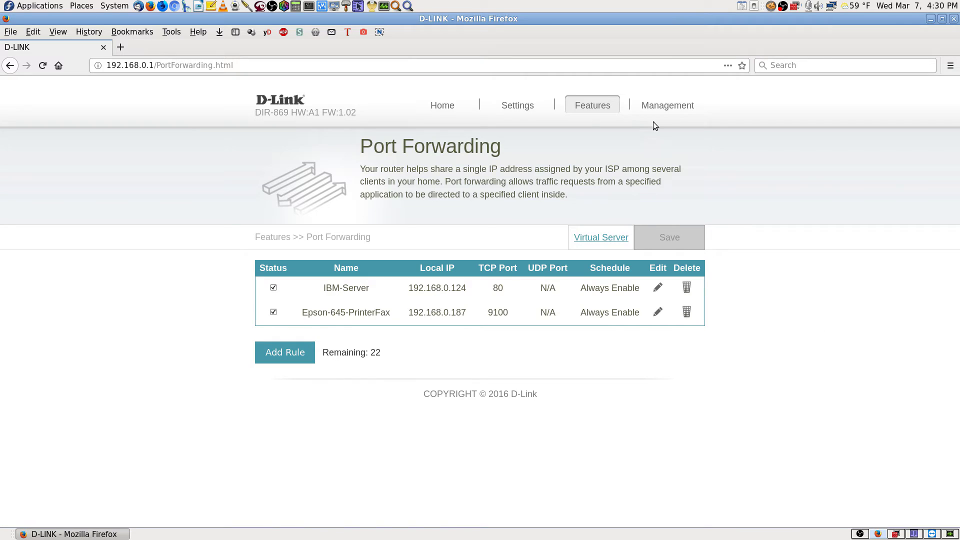
- Go through Management > Admin to the router's System page for backup, restore and reboot
mouse_move(675, 108)
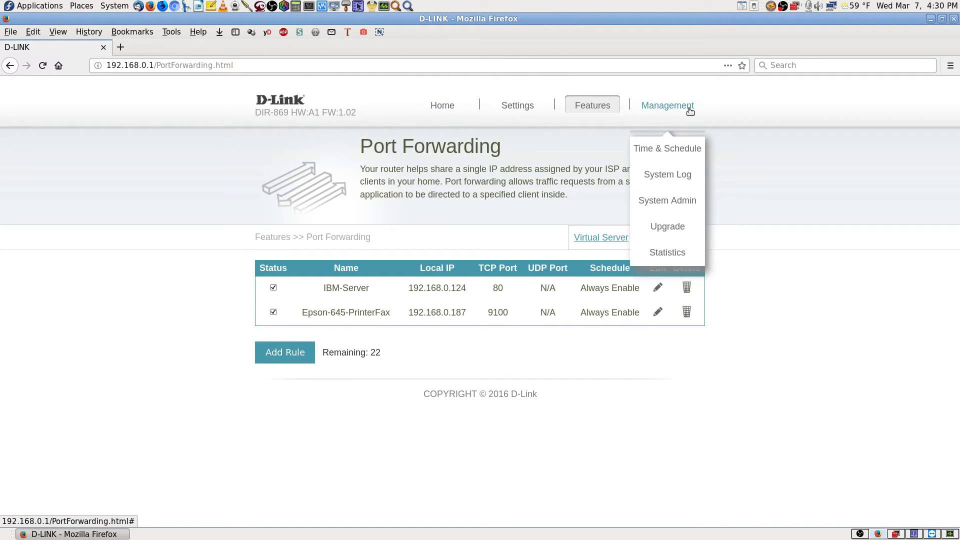
left_click(689, 201)
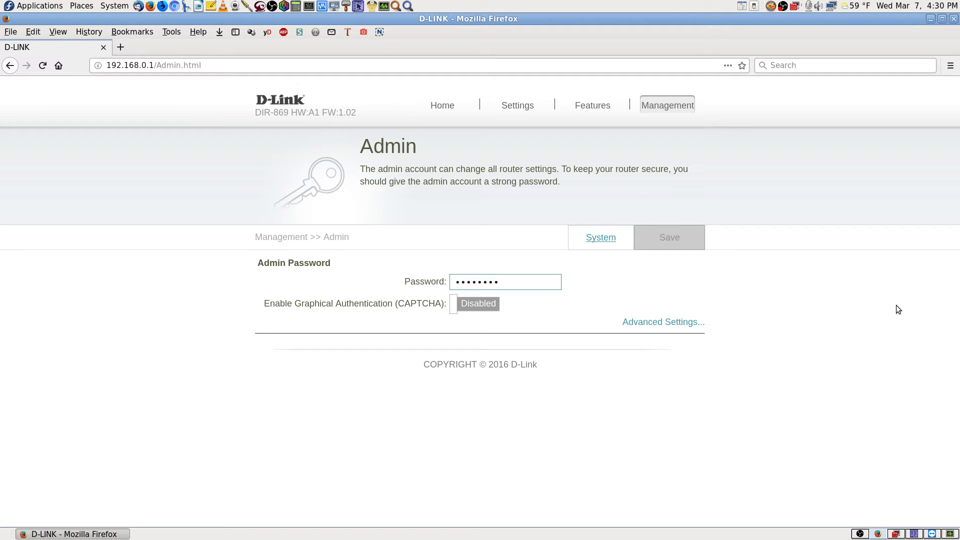
left_click(607, 243)
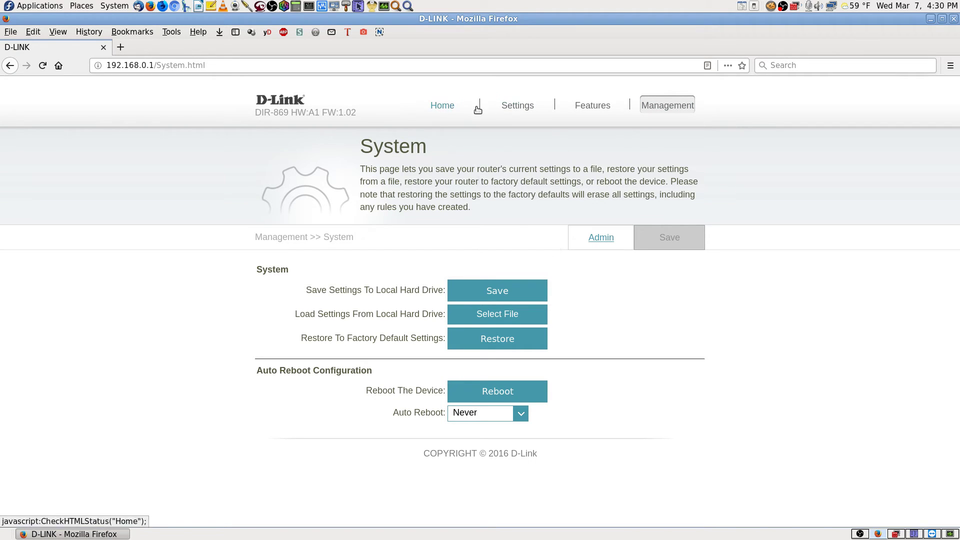
mouse_move(520, 105)
mouse_move(592, 111)
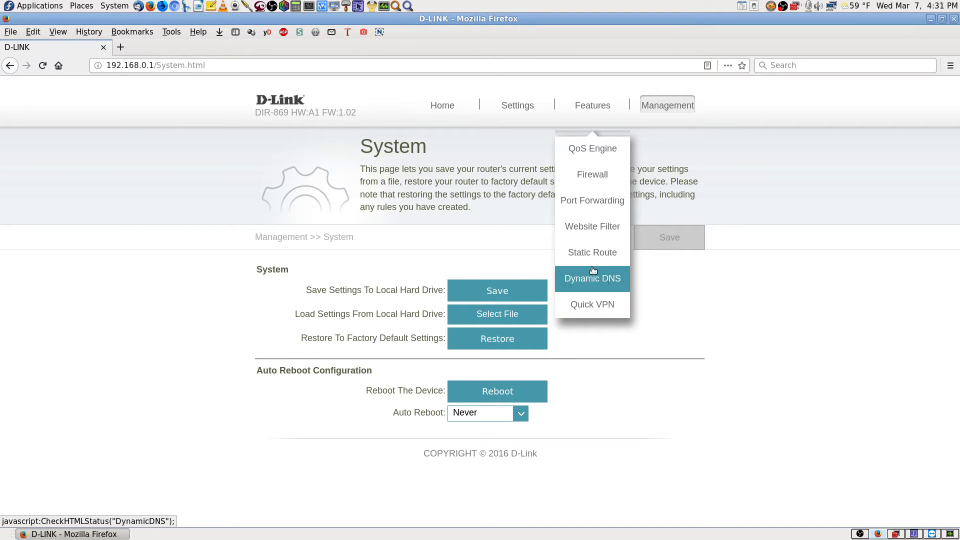
- Review the Port Forwarding rules, inspect the Epson-645-PrinterFax rule unchanged, then view Virtual Server rules
left_click(599, 201)
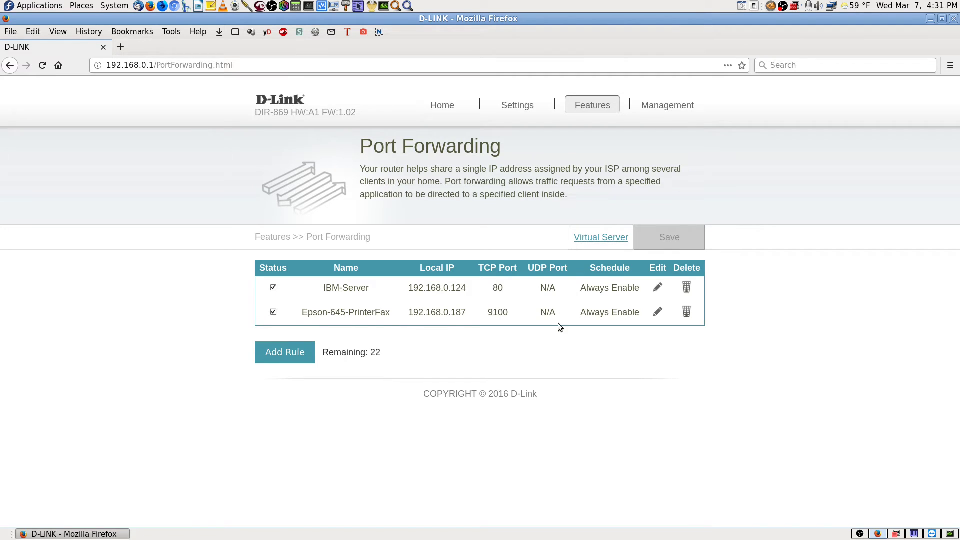
left_click(597, 242)
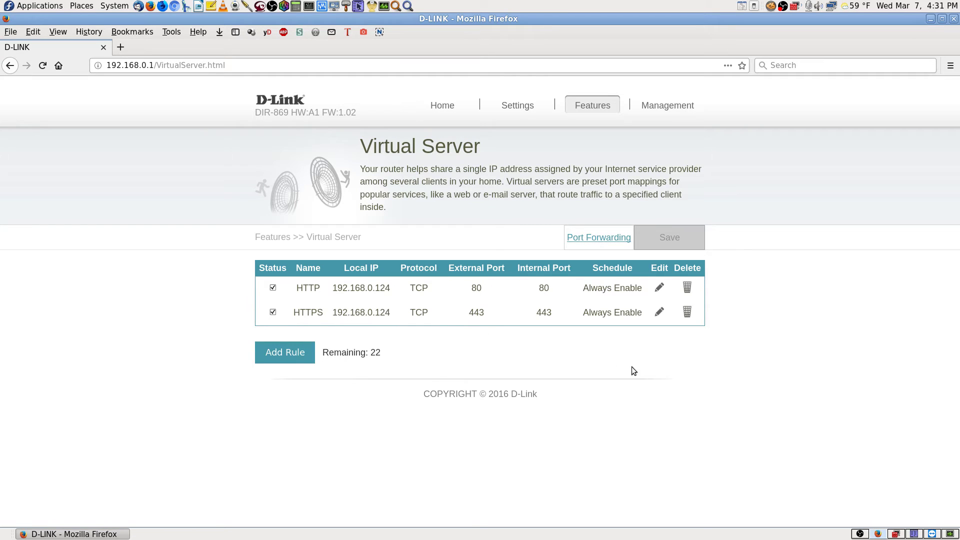
left_click(608, 242)
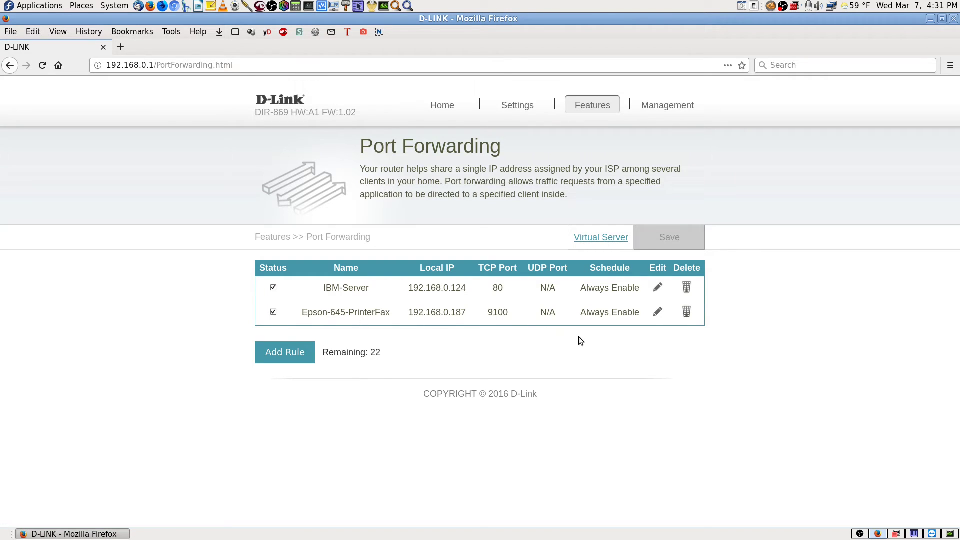
left_click(658, 312)
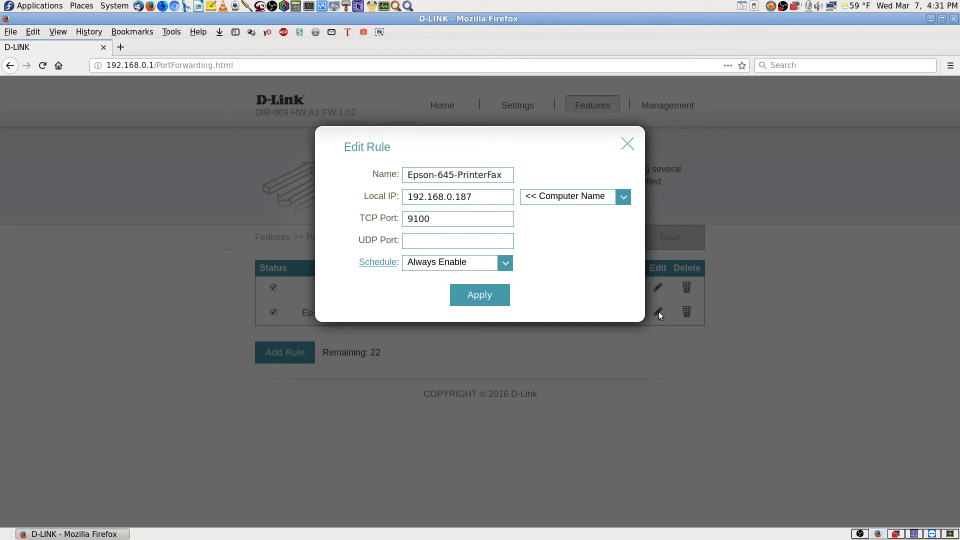
left_click(628, 144)
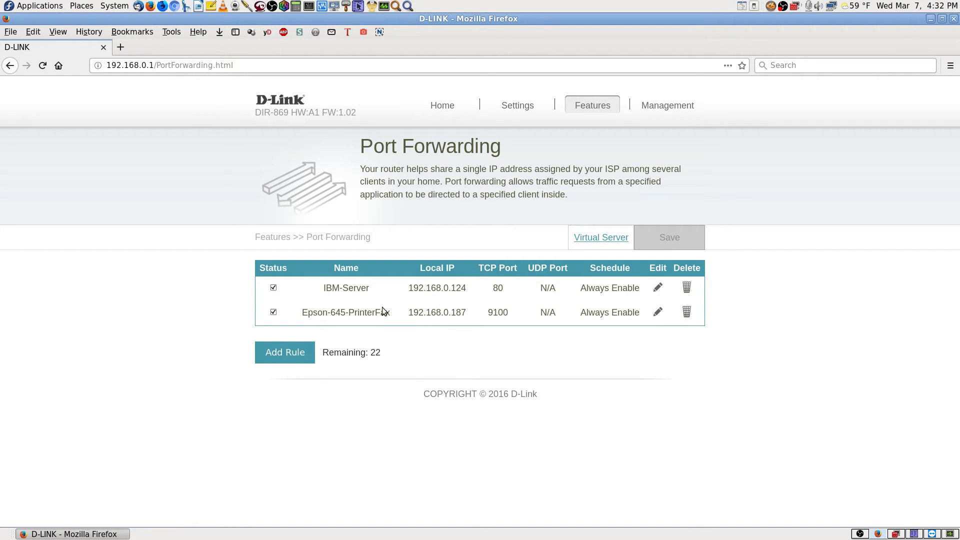
left_click(606, 244)
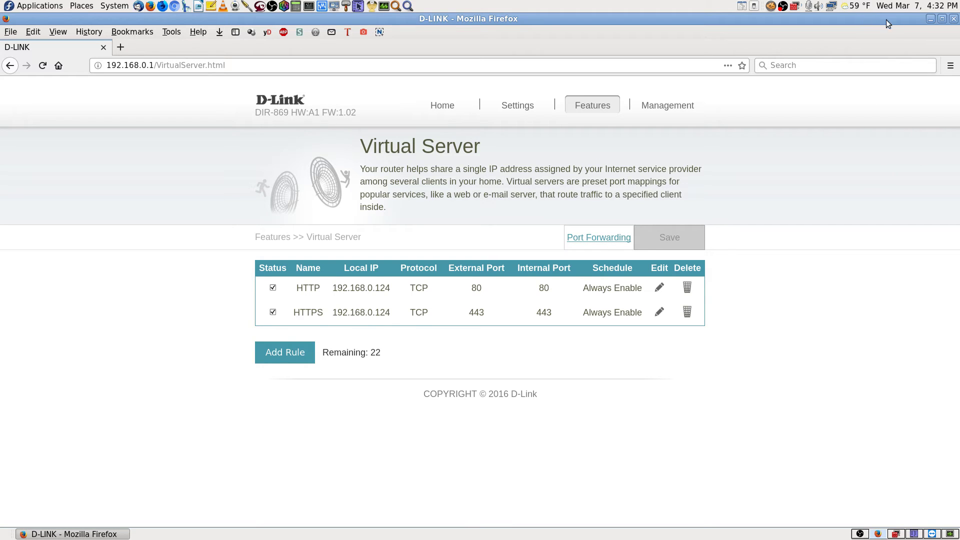
left_click(832, 7)
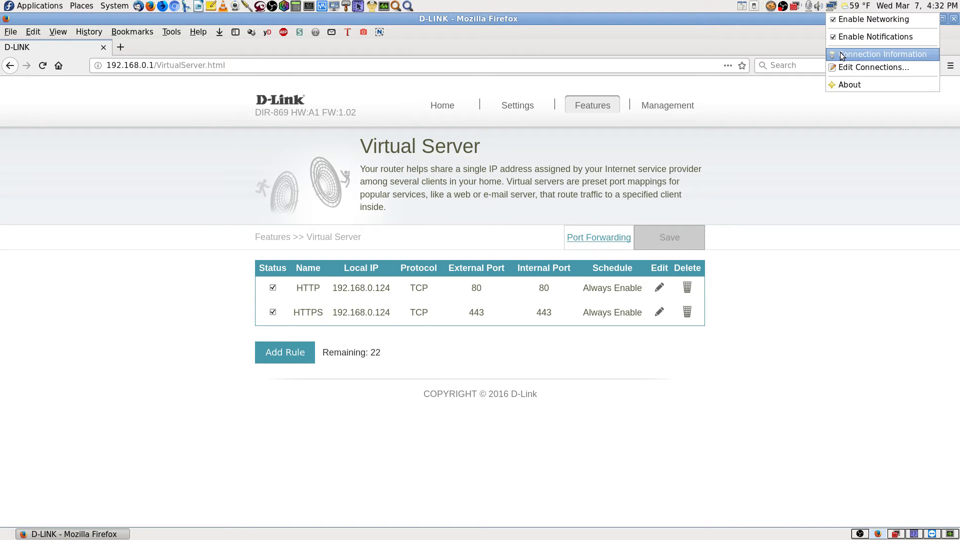
- Check this computer's IPv4 address 192.168.0.192 in Connection Information, then return to Port Forwarding
left_click(842, 55)
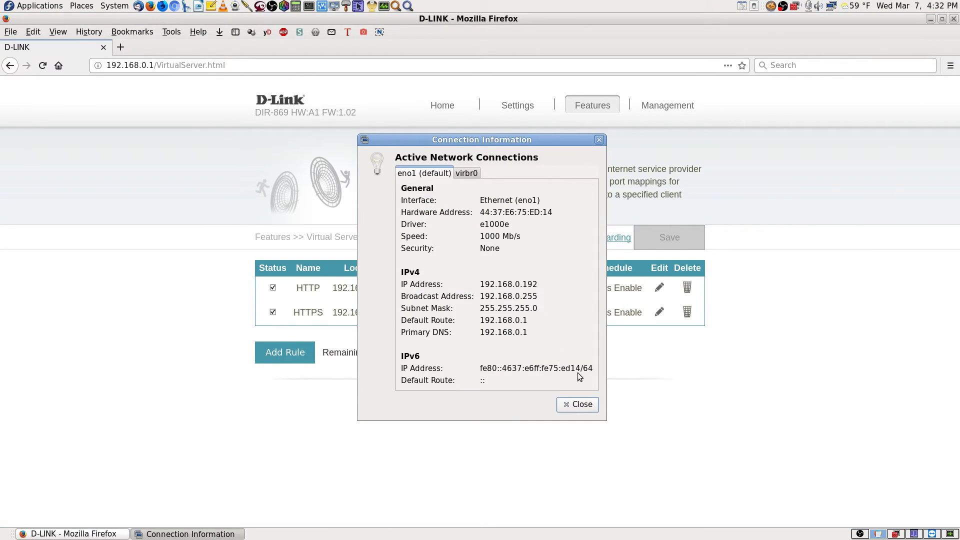
left_click(579, 405)
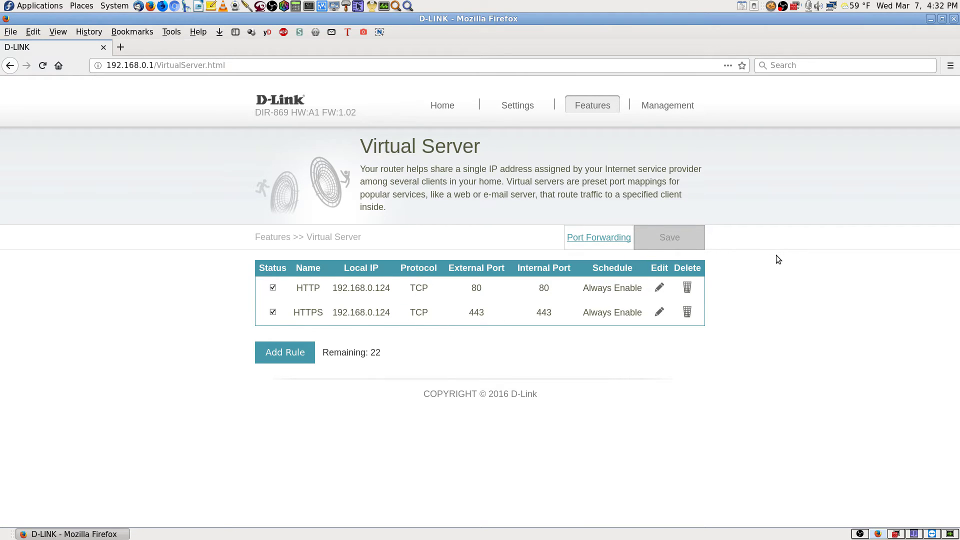
left_click(617, 238)
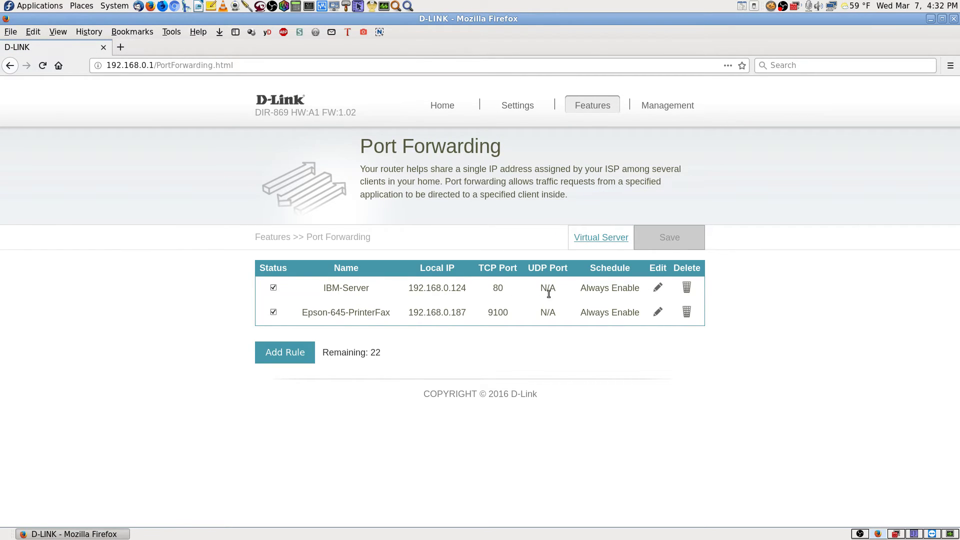
- Copy 'Epson-645' from the existing Epson-645-PrinterFax rule name
left_click(609, 238)
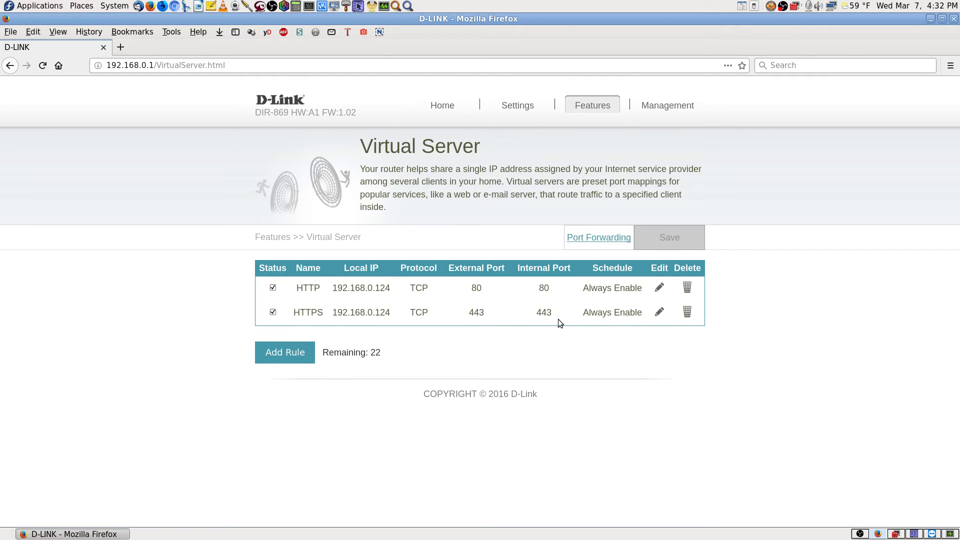
left_click(613, 238)
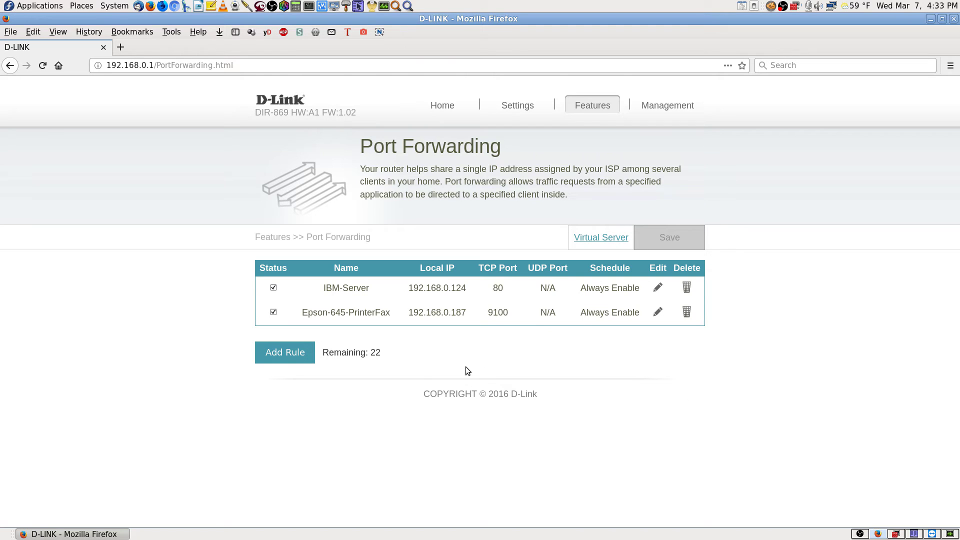
left_click(299, 353)
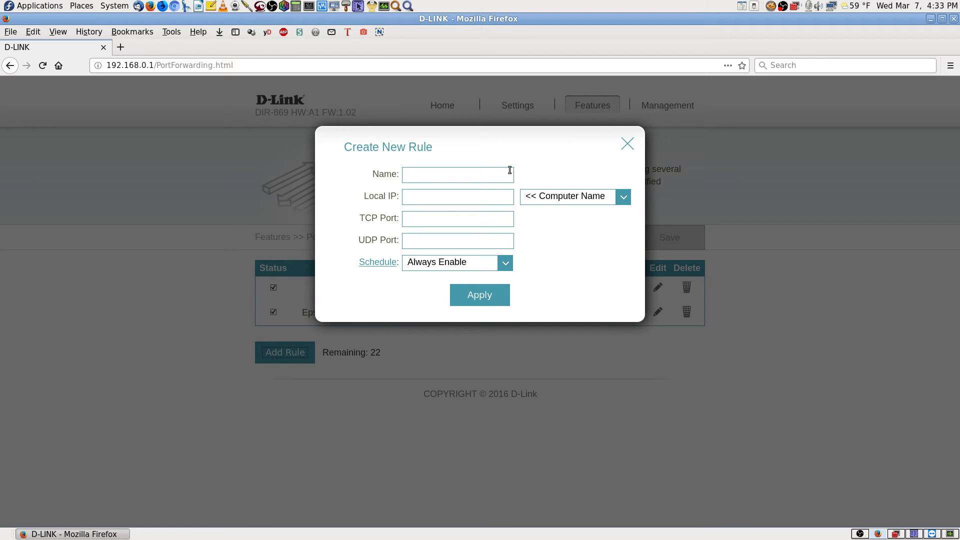
left_click(627, 144)
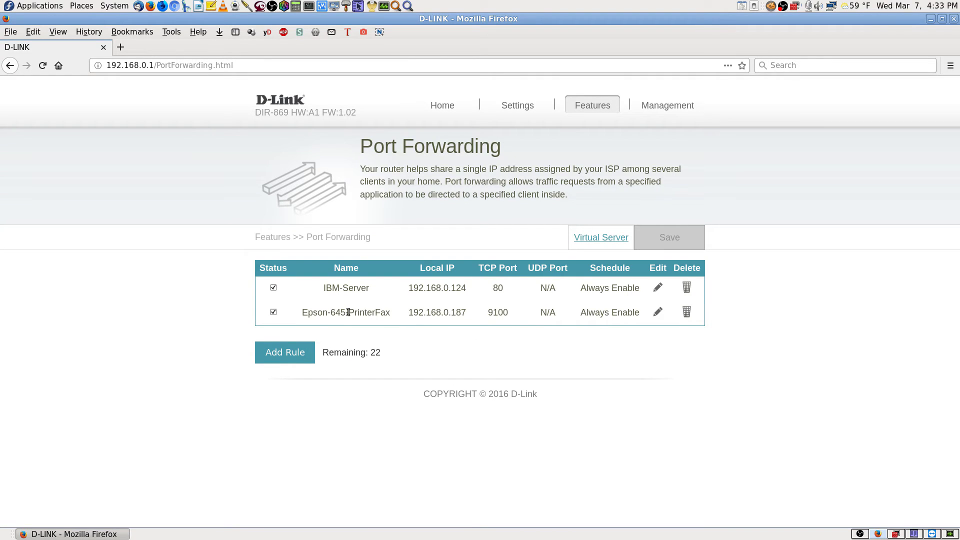
left_click_drag(345, 313, 309, 313)
right_click(314, 312)
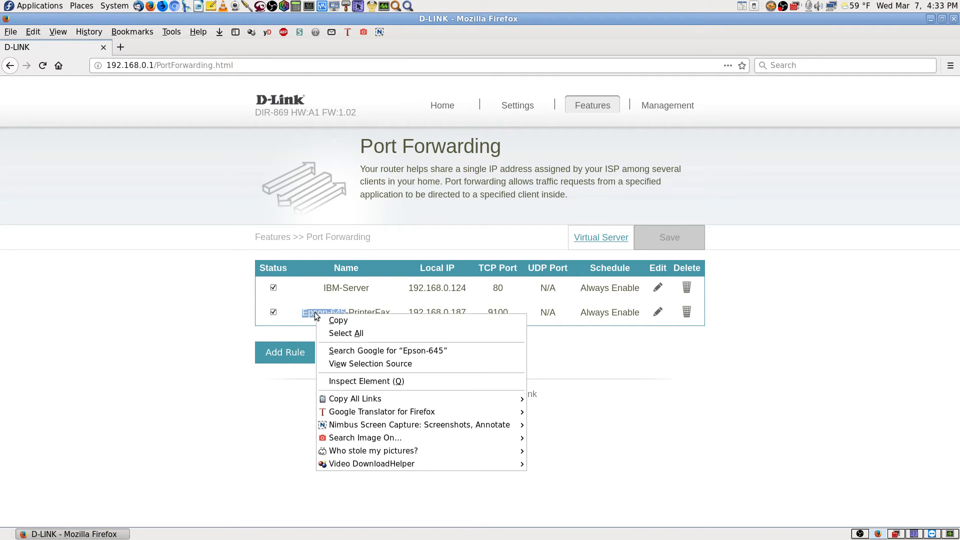
left_click(333, 323)
- Start a new rule named Epson-645-Scan targeting the computer at 192.168.0.187
left_click(281, 355)
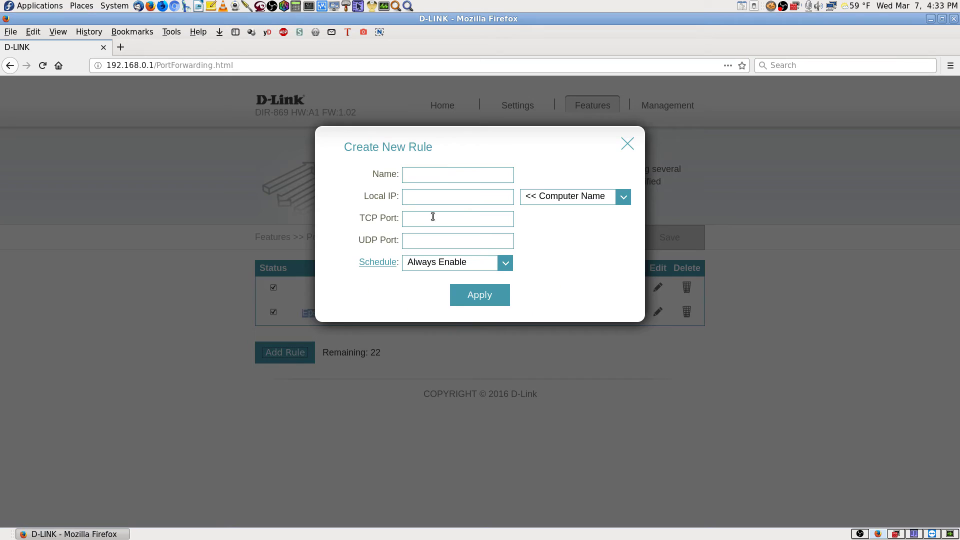
left_click(440, 178)
key("ctrl+v")
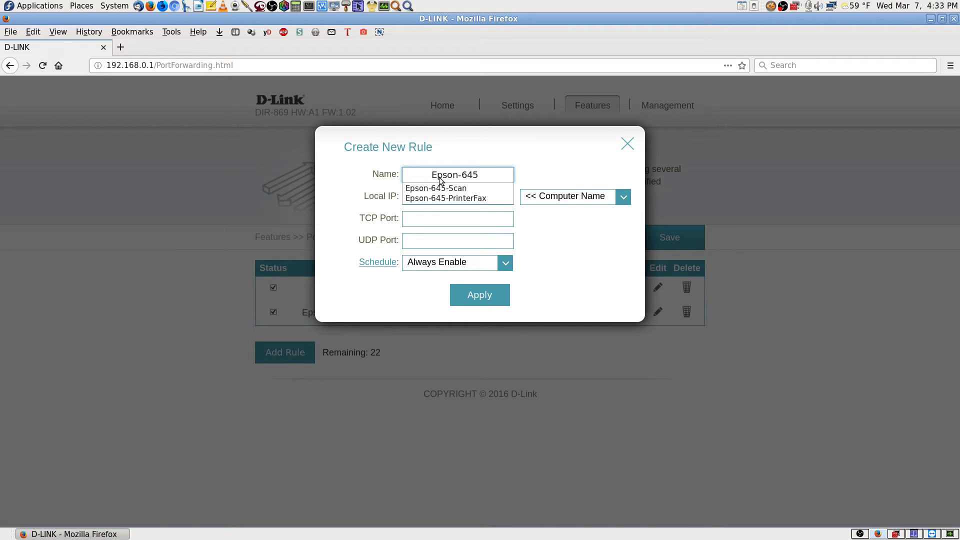
key("Down")
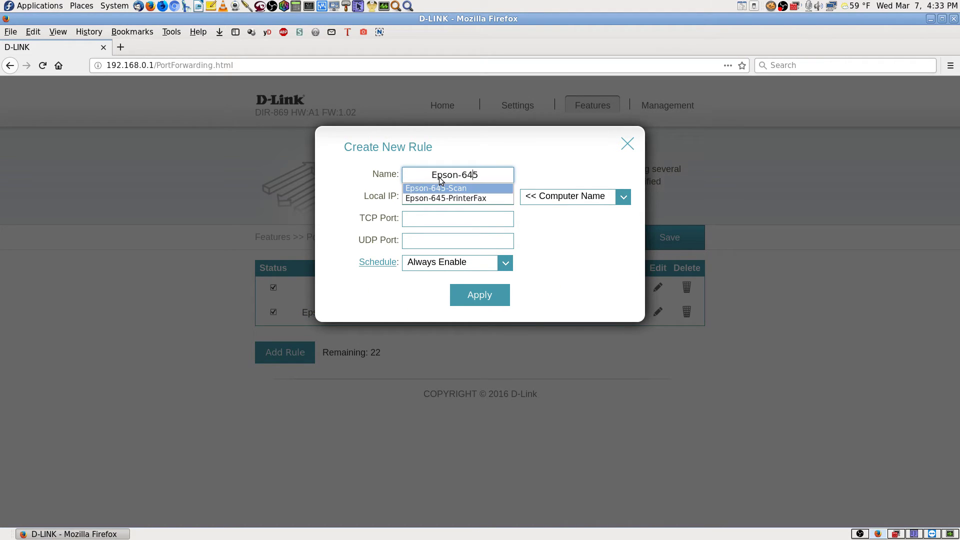
key("Return")
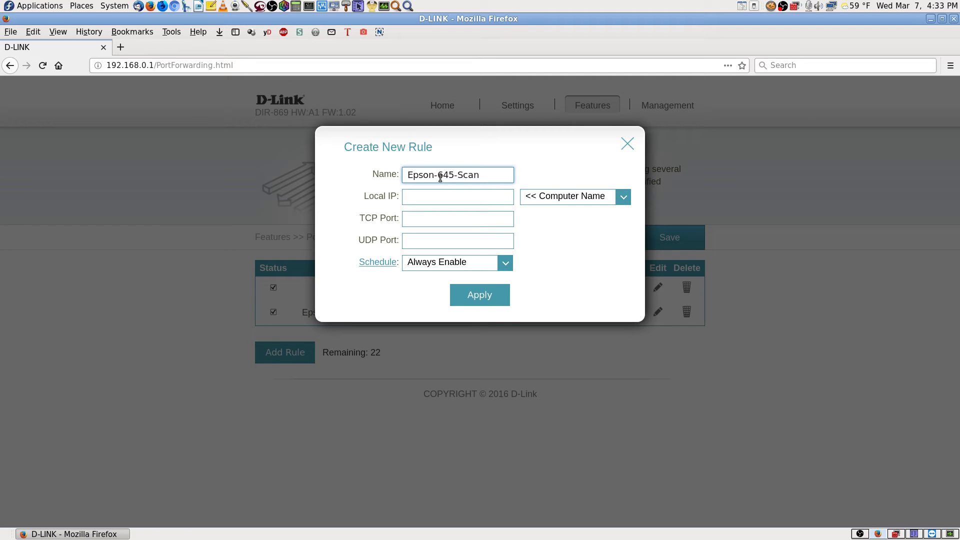
left_click(626, 201)
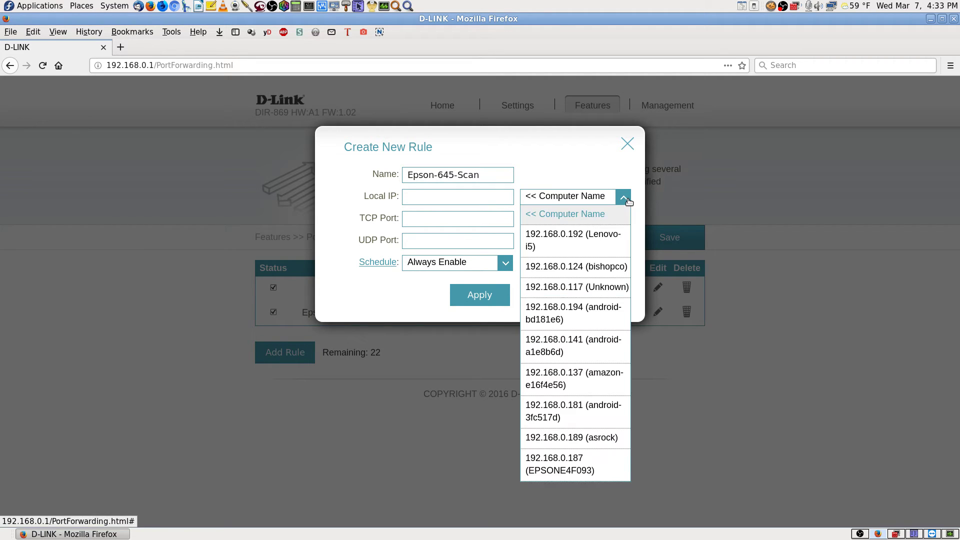
left_click(580, 470)
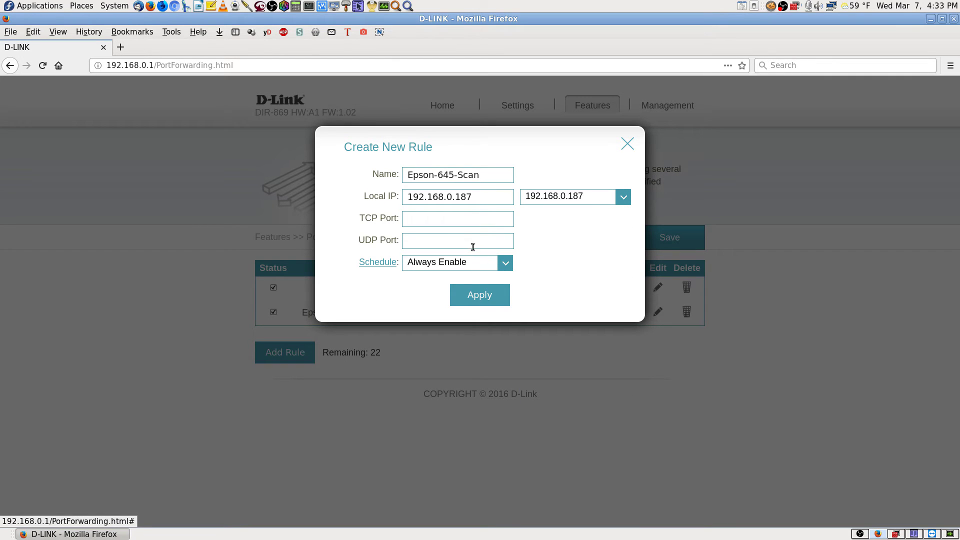
- Copy port 6566 from the remote document and enter it as the TCP port
left_click(429, 218)
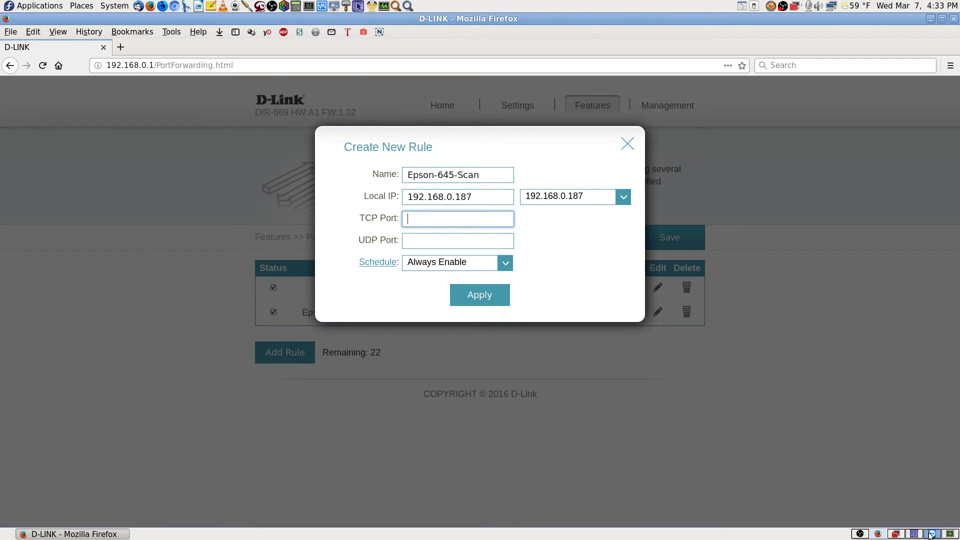
left_click(932, 534)
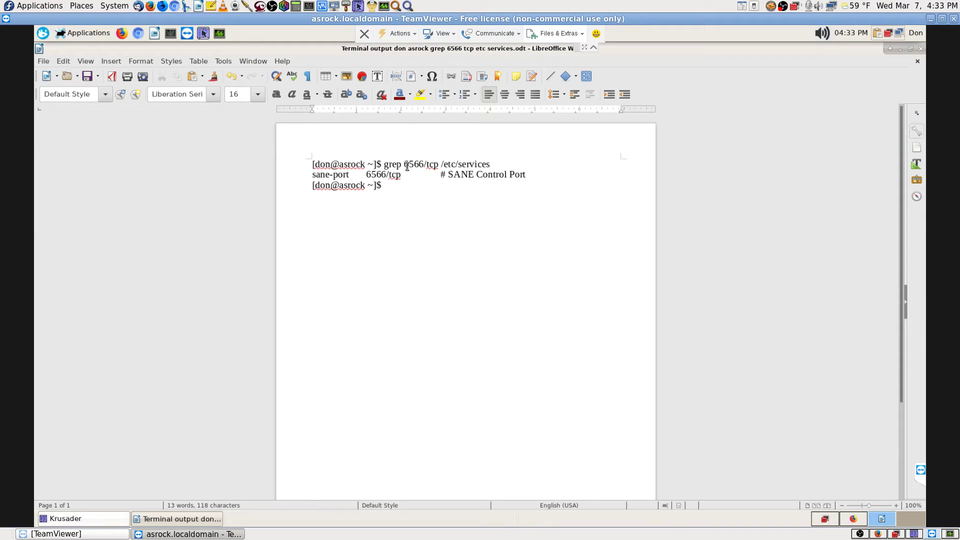
left_click_drag(405, 164, 424, 164)
right_click(415, 166)
left_click(443, 189)
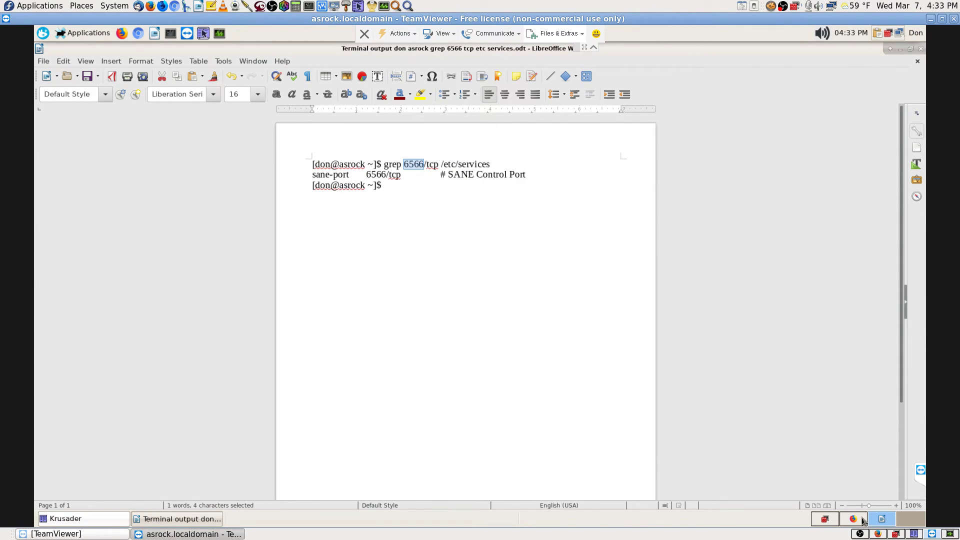
left_click(880, 534)
left_click(422, 220)
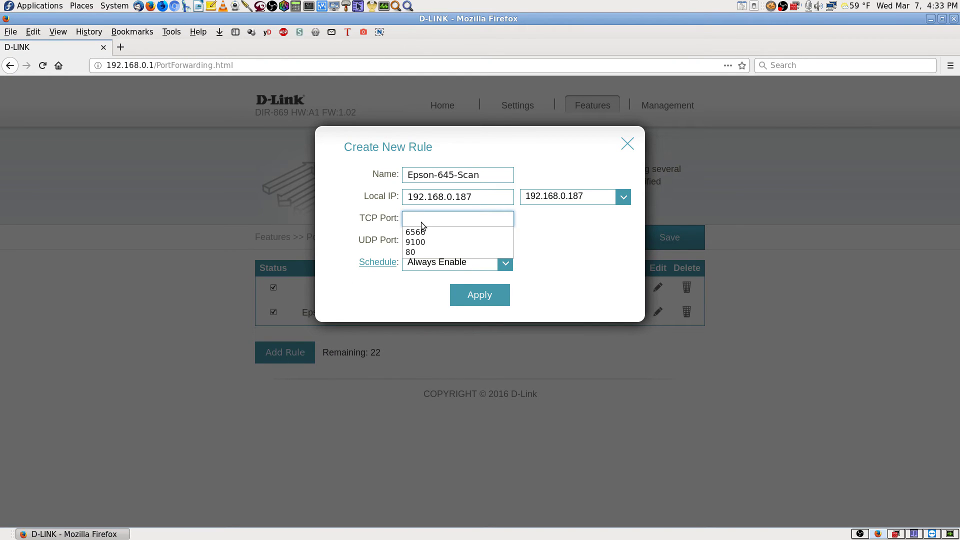
key("ctrl+v")
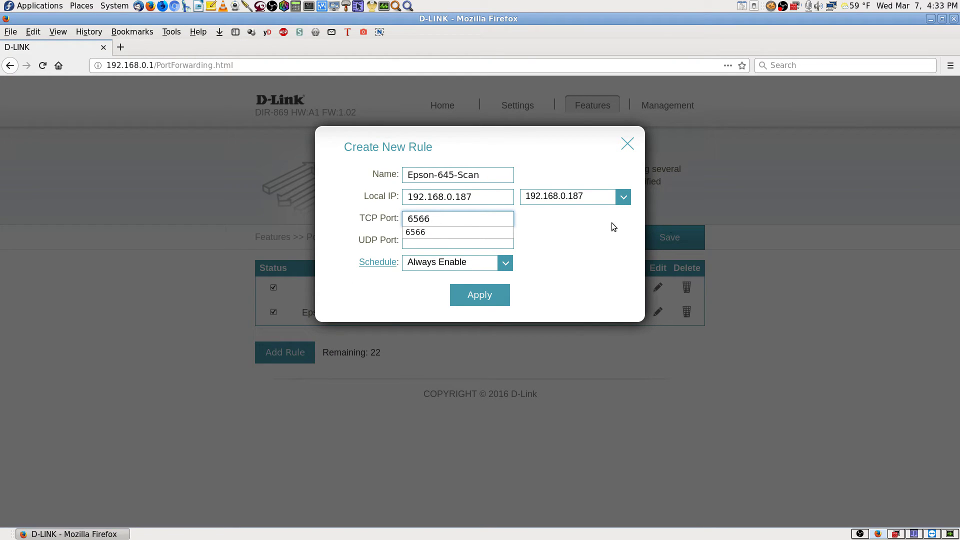
- Enter 6566 as the UDP port and add the Epson-645-Scan rule to the list
key("Left")
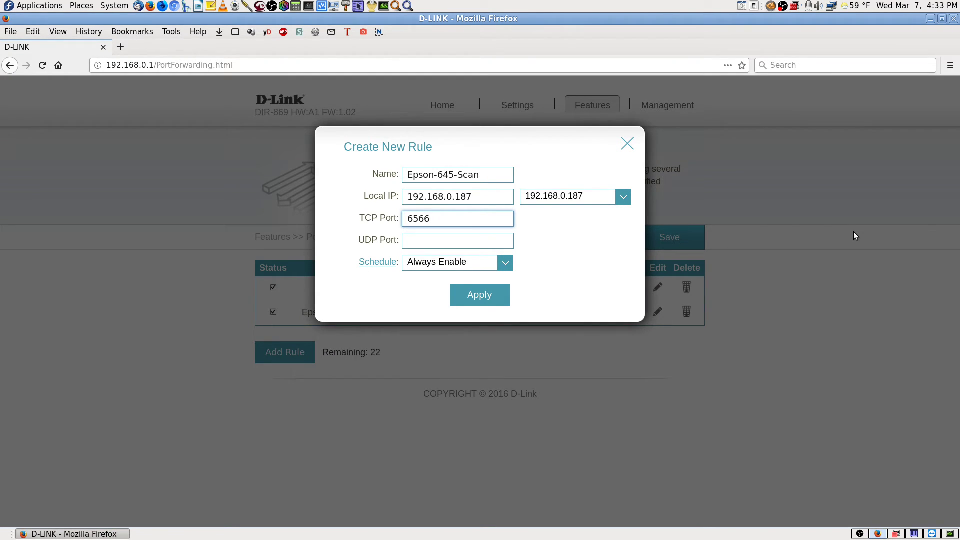
left_click(422, 244)
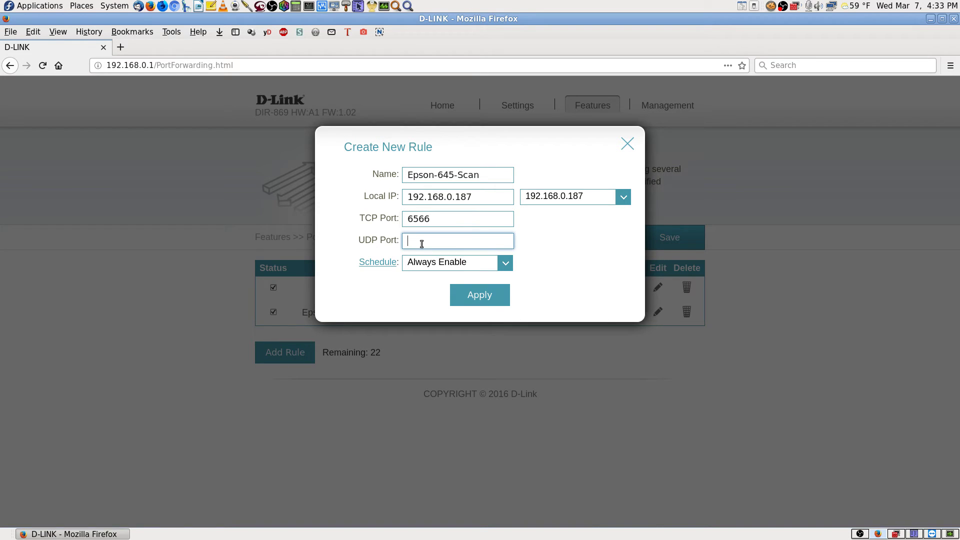
key("ctrl+v")
key("BackSpace")
key("BackSpace")
key("BackSpace")
key("BackSpace")
key("ctrl+v")
left_click(606, 287)
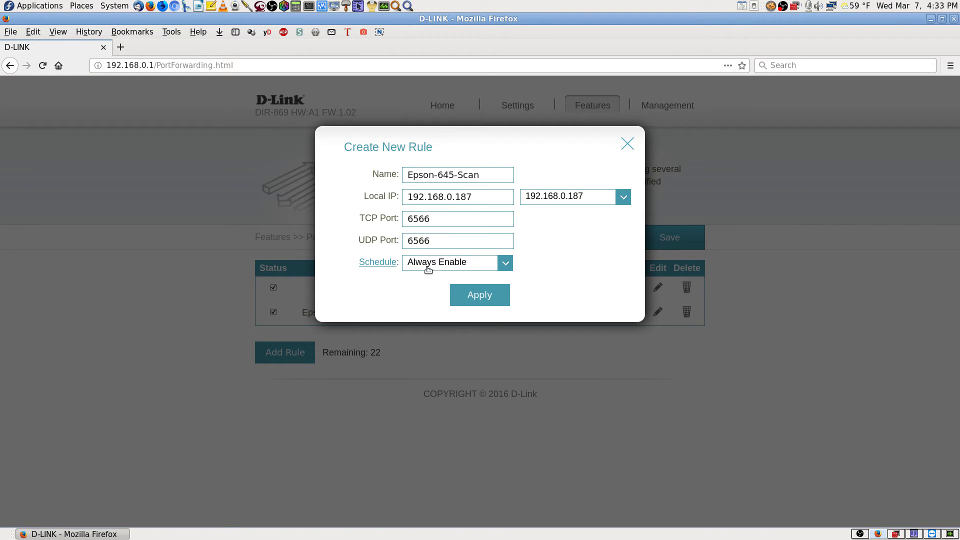
left_click(479, 293)
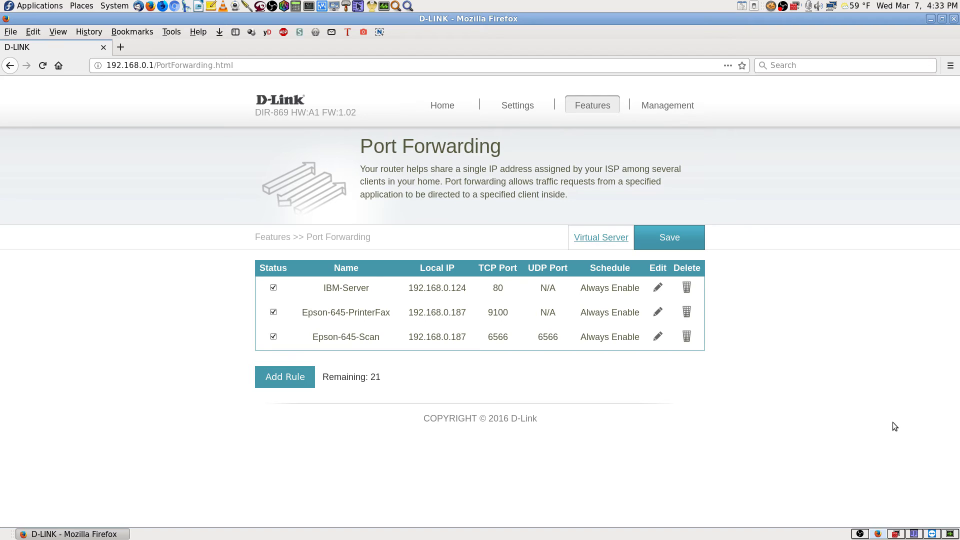
- Save the new forwarding rule to the router, then bring up the remote session's Writer note
left_click(679, 242)
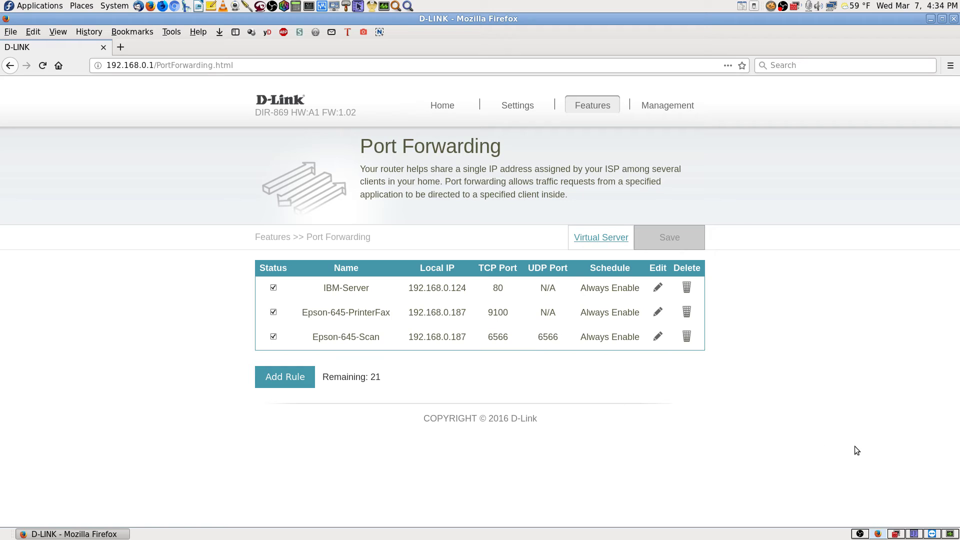
left_click(930, 534)
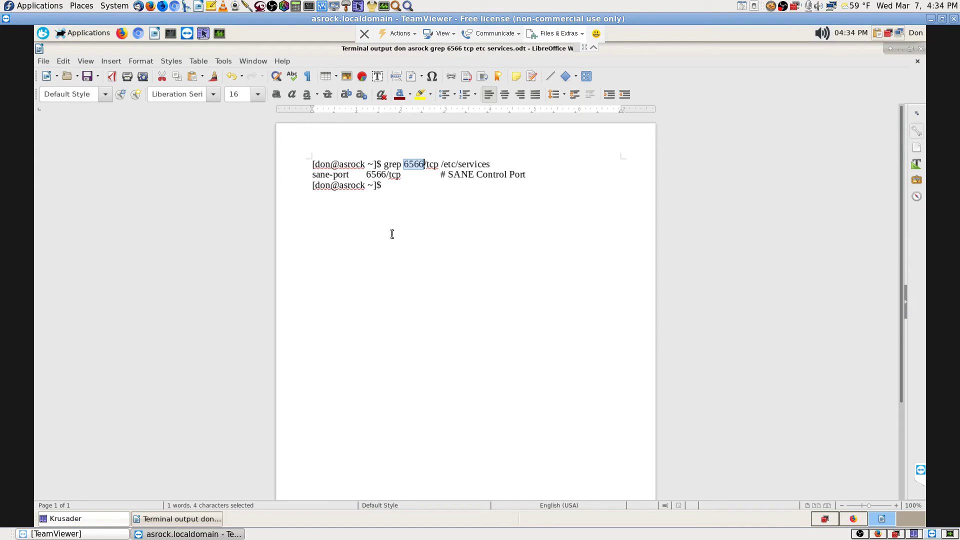
- Launch XSane remotely via a 'scan' menu search, dismiss 'No devices available', and return to Firefox
left_click(908, 519)
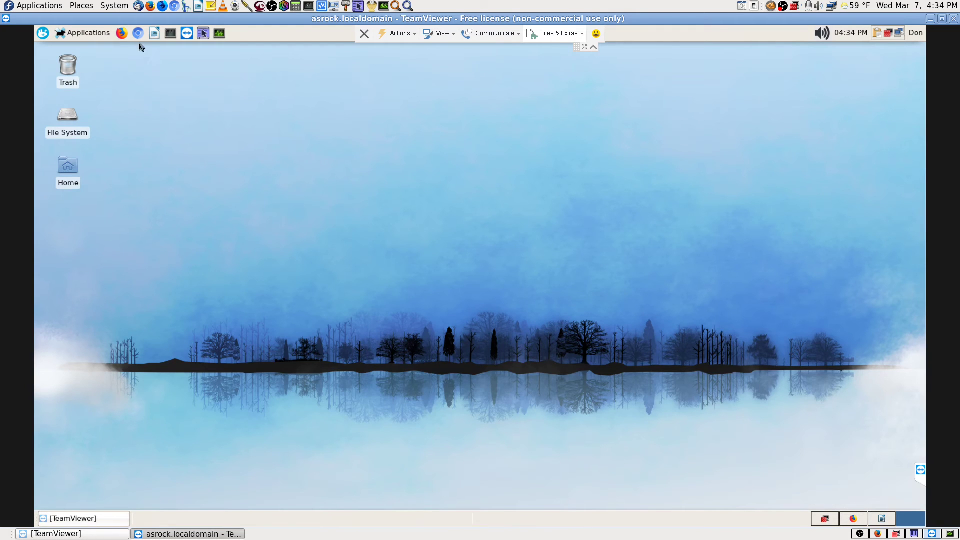
left_click(48, 37)
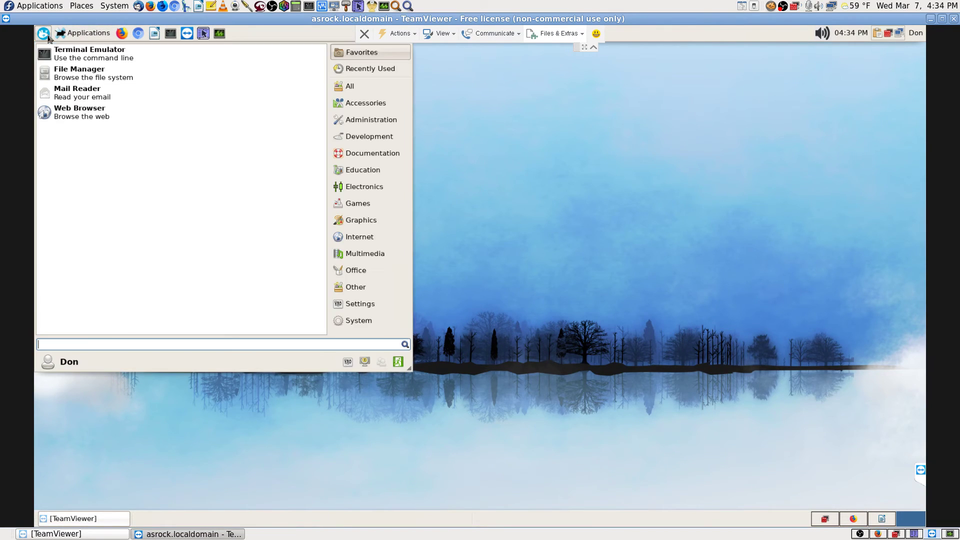
type("scan")
key("Down")
key("Down")
key("Down")
key("Down")
key("Down")
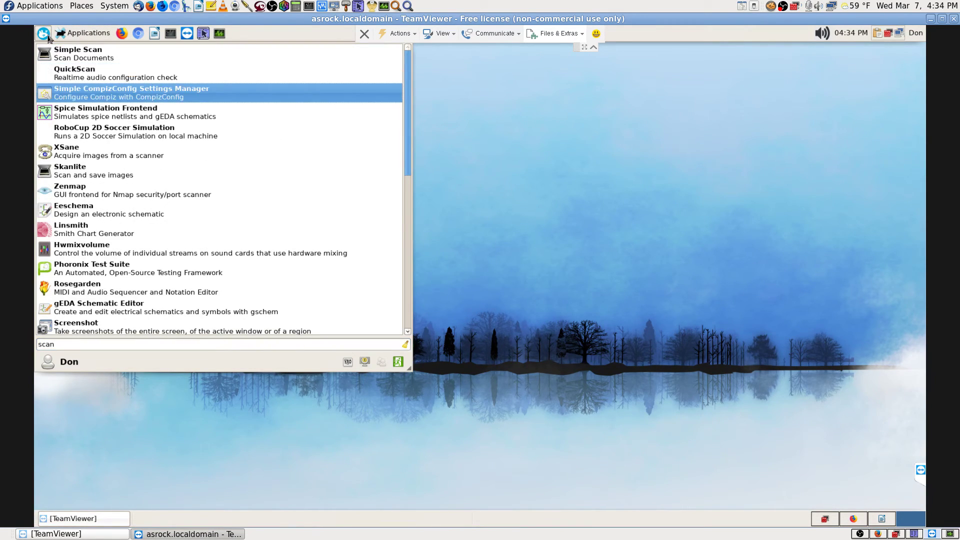
key("Return")
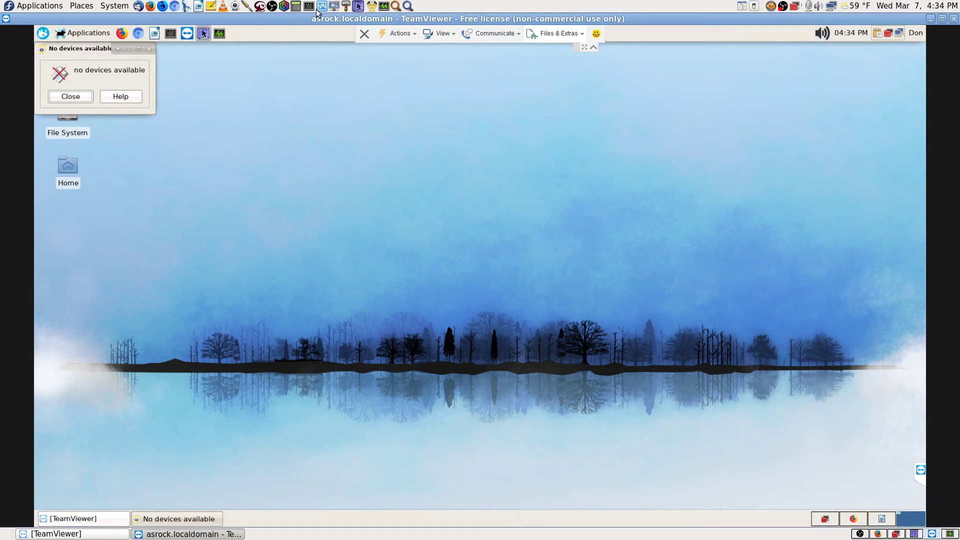
left_click(83, 97)
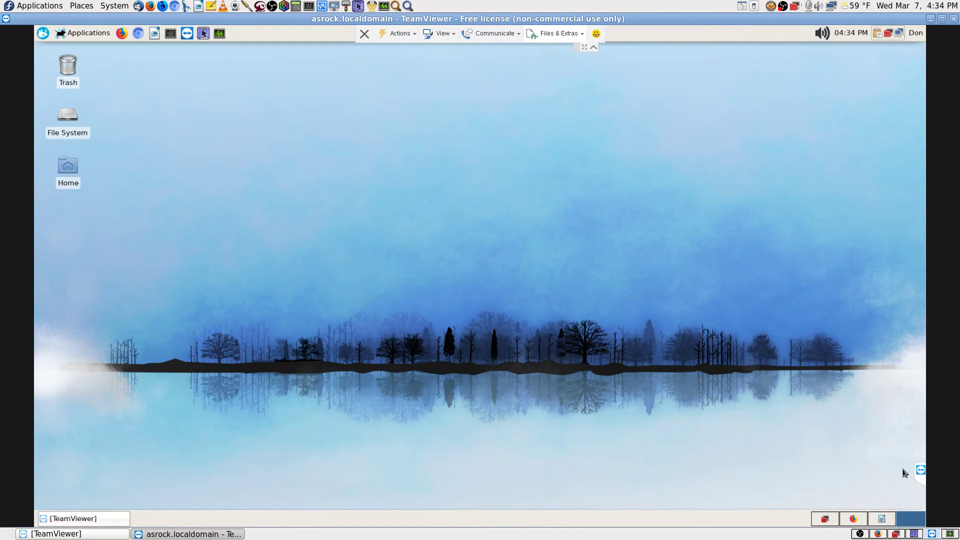
left_click(879, 535)
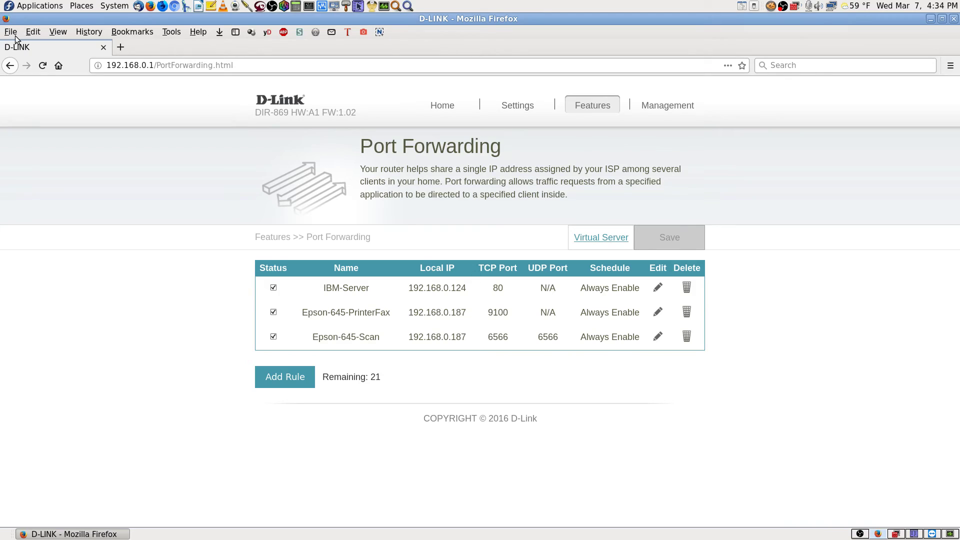
- Launch XSane locally from a 'scan' search, confirm the scanner options appear, then close it
left_click(407, 6)
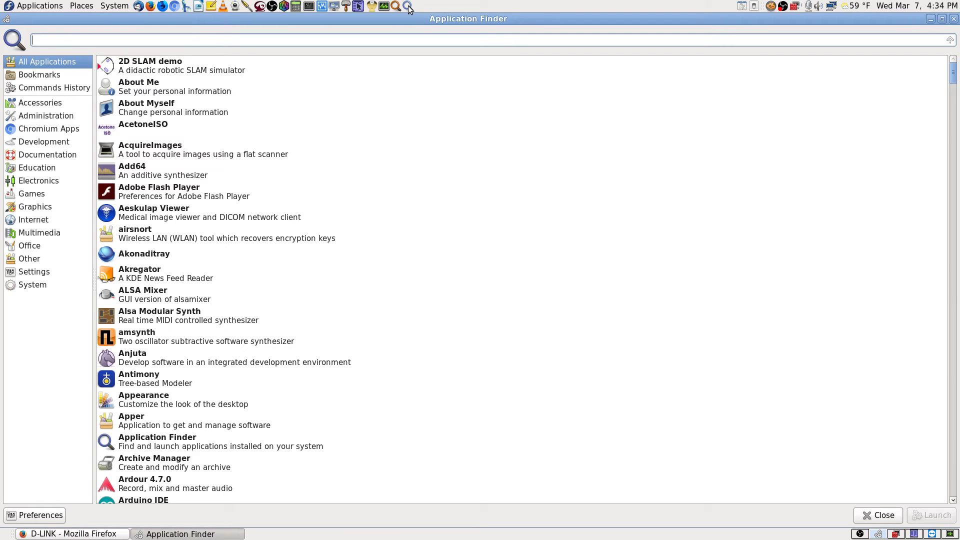
type("scan")
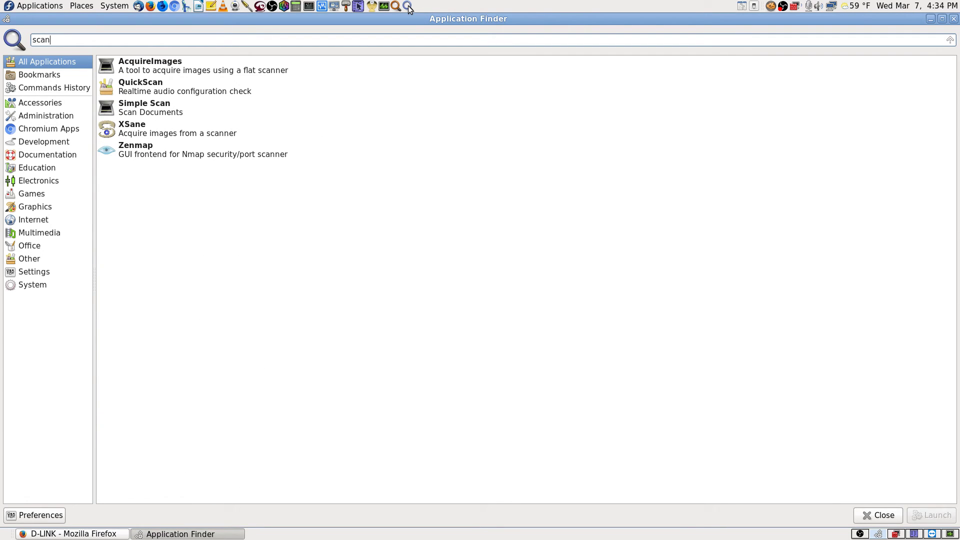
key("Down")
key("Down")
key("Down")
key("Down")
key("Return")
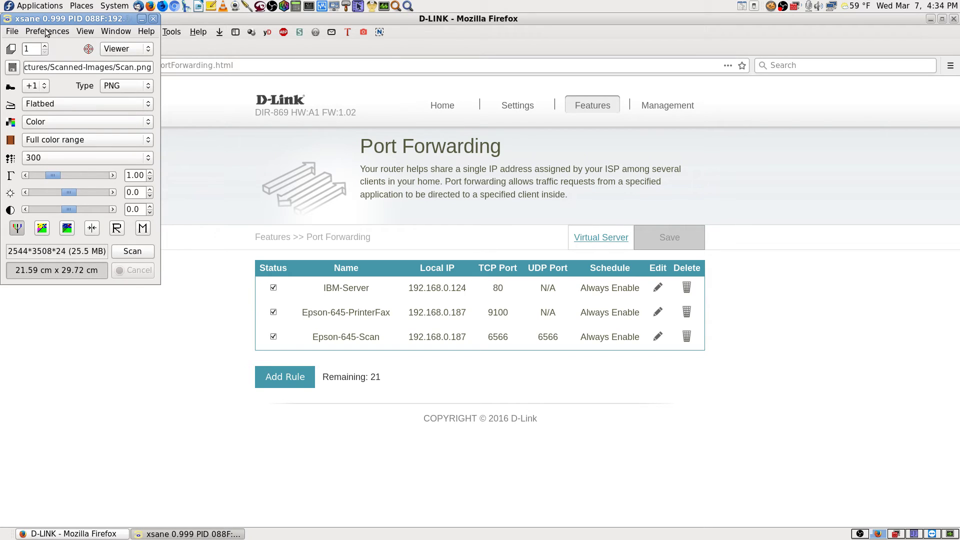
left_click(153, 19)
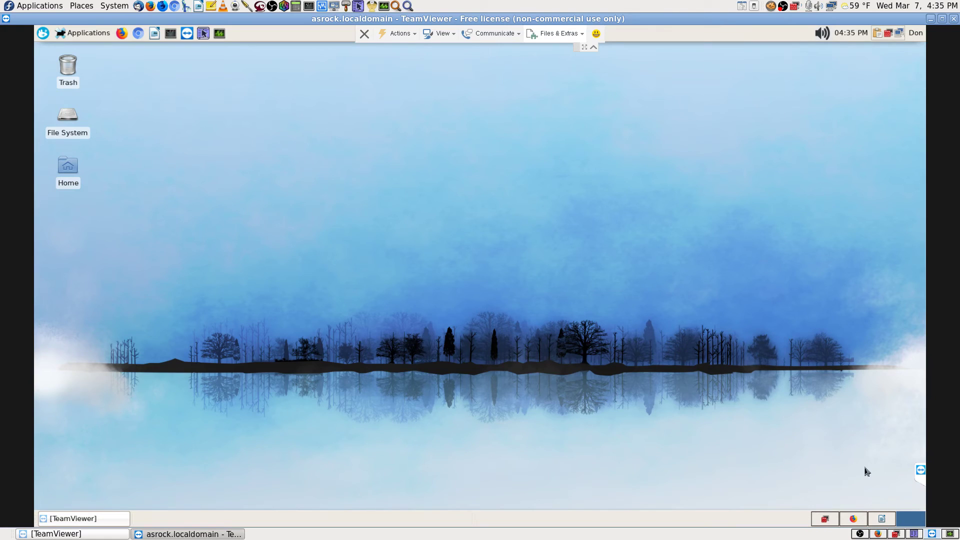
left_click(878, 535)
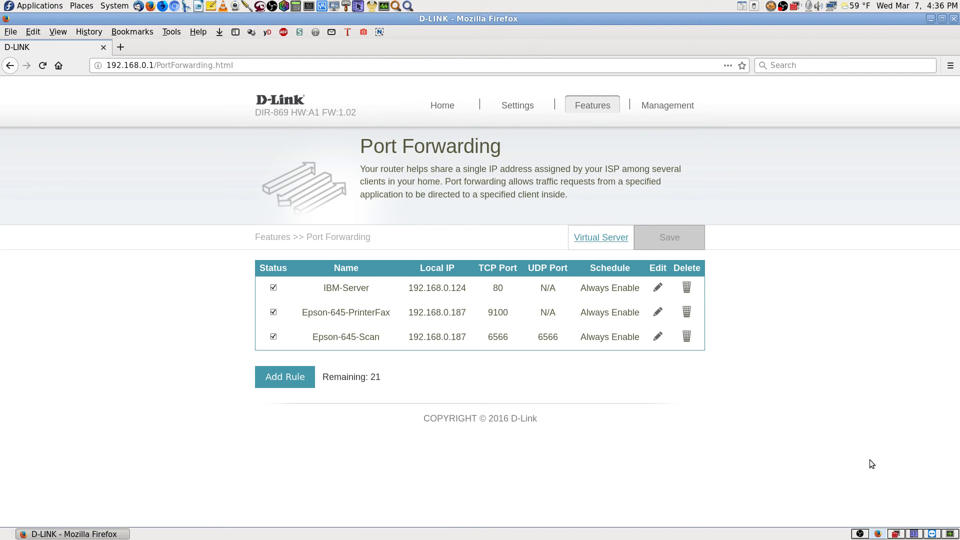
left_click(932, 533)
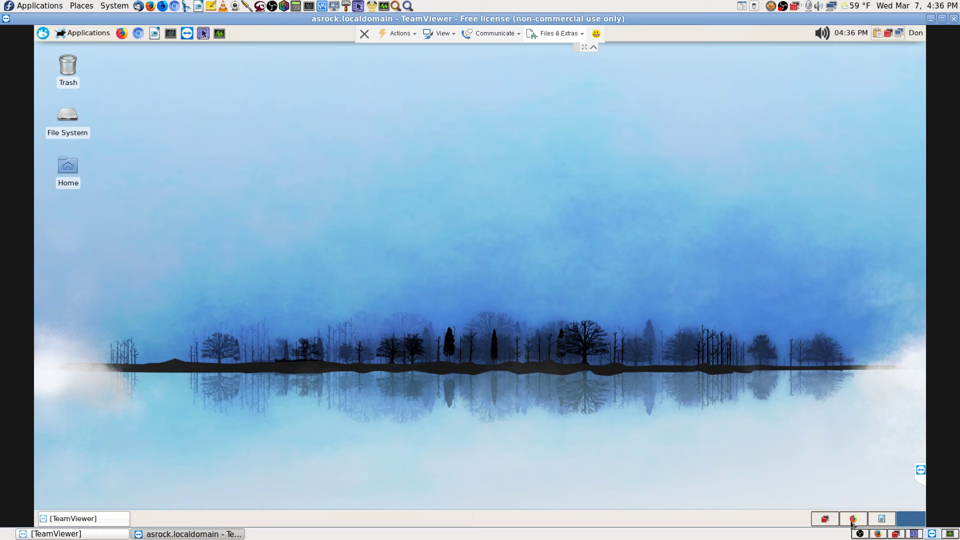
- Add port 6566 with protocol udp to the home zone, authorising with the root password
left_click(824, 520)
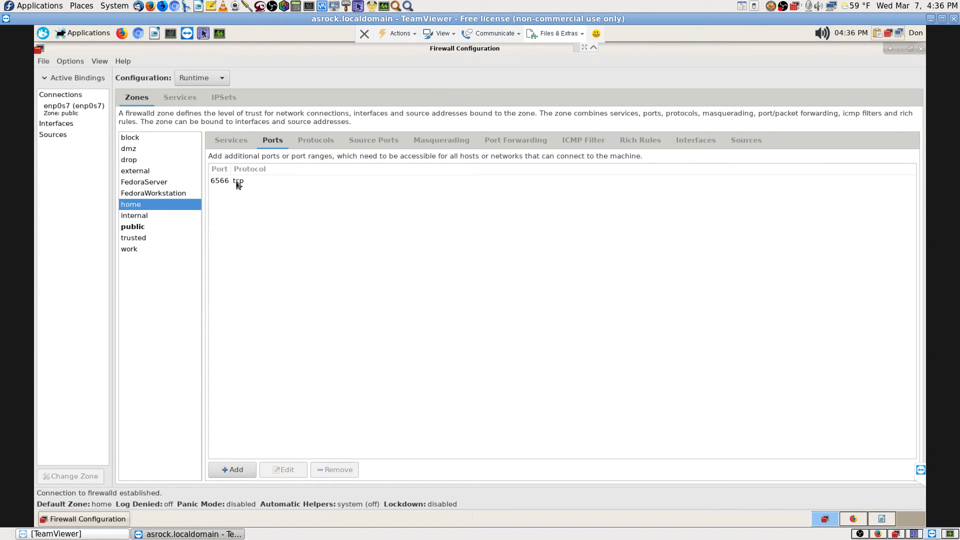
left_click(241, 468)
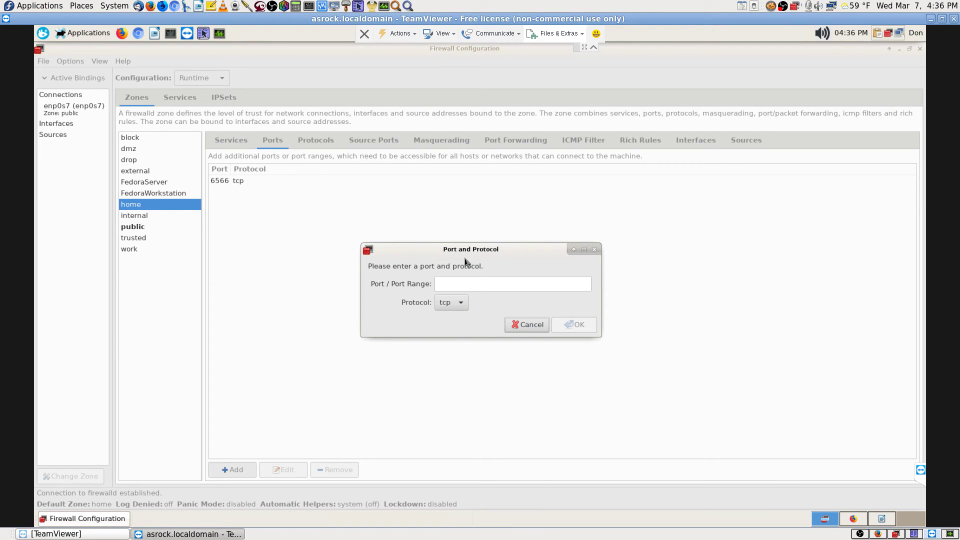
left_click(465, 286)
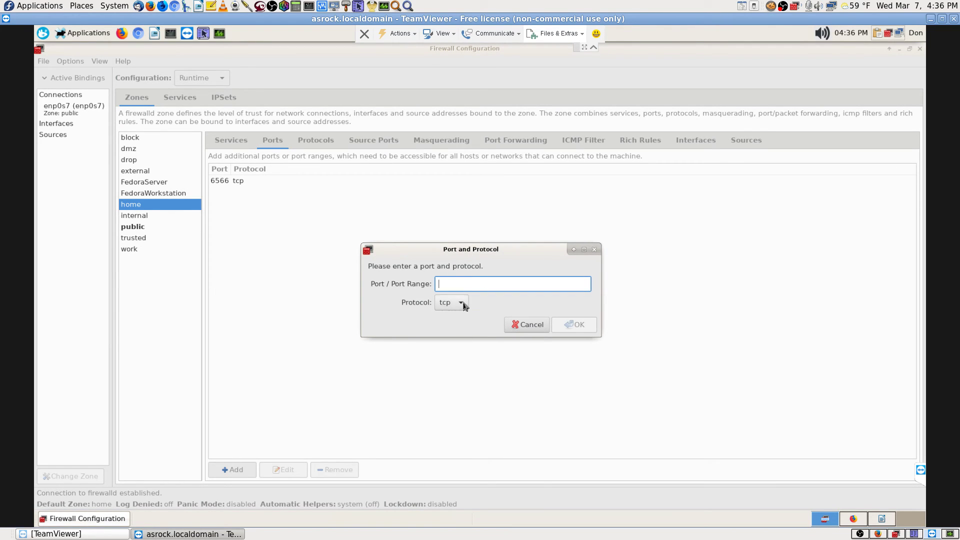
left_click(461, 303)
left_click(455, 315)
left_click(457, 284)
type("6566")
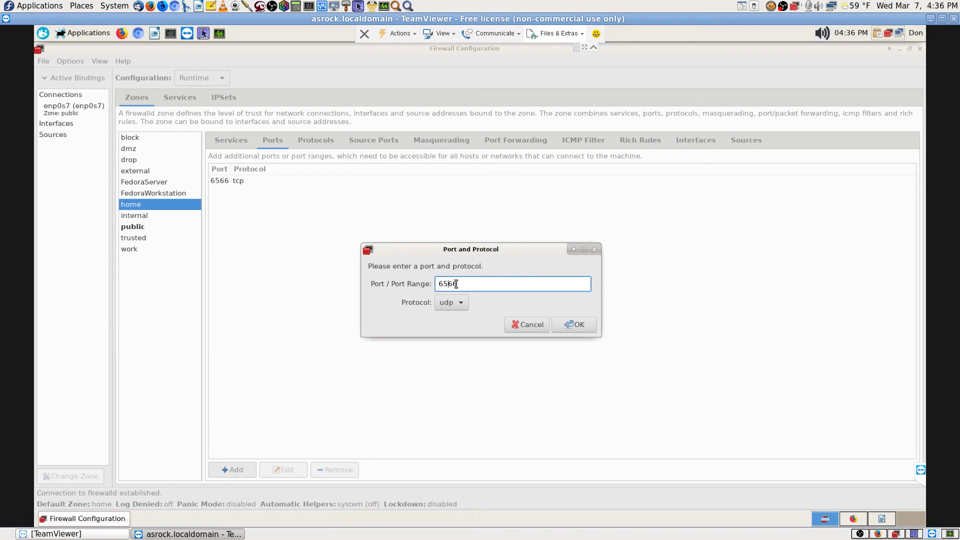
left_click(571, 324)
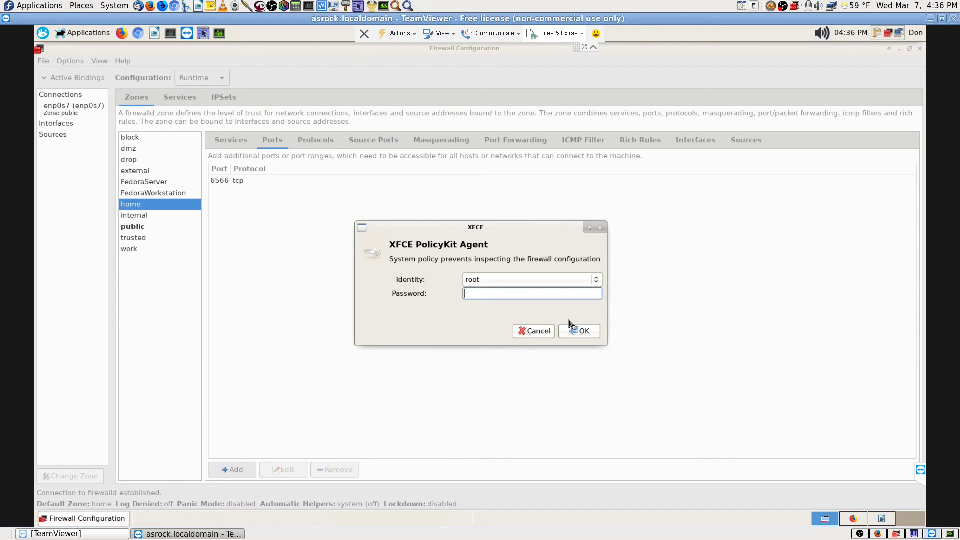
type("**********")
key("Return")
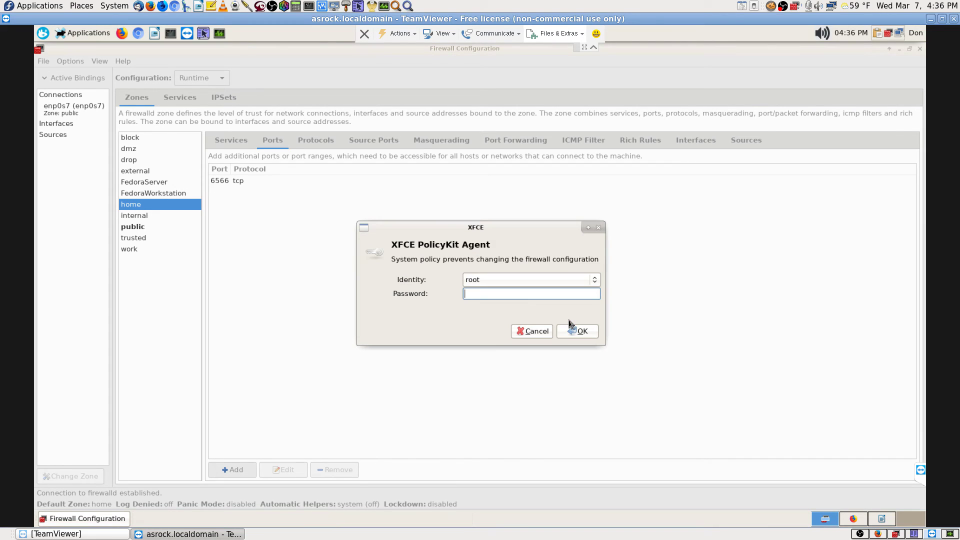
type("**********")
key("Return")
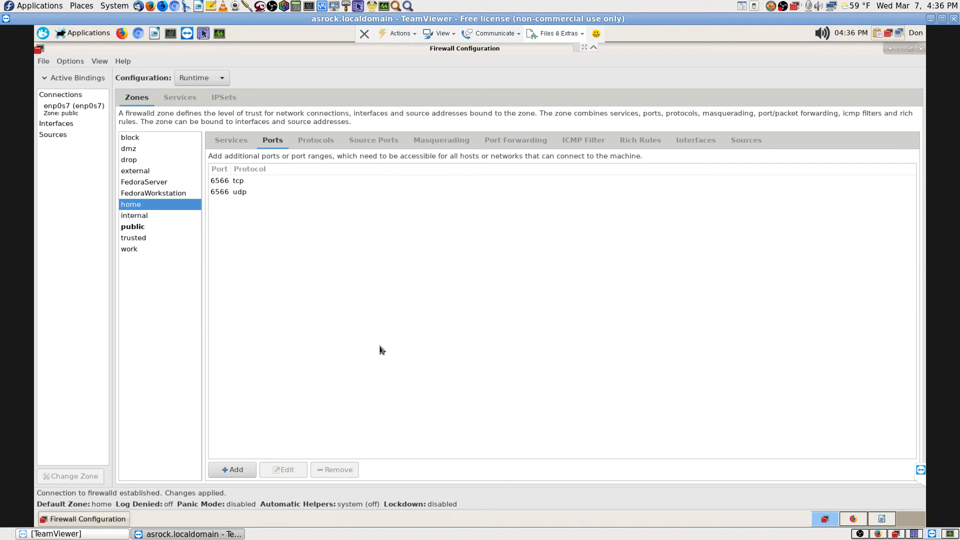
- Make the firewall's runtime configuration permanent via Options > Runtime To Permanent
left_click(73, 64)
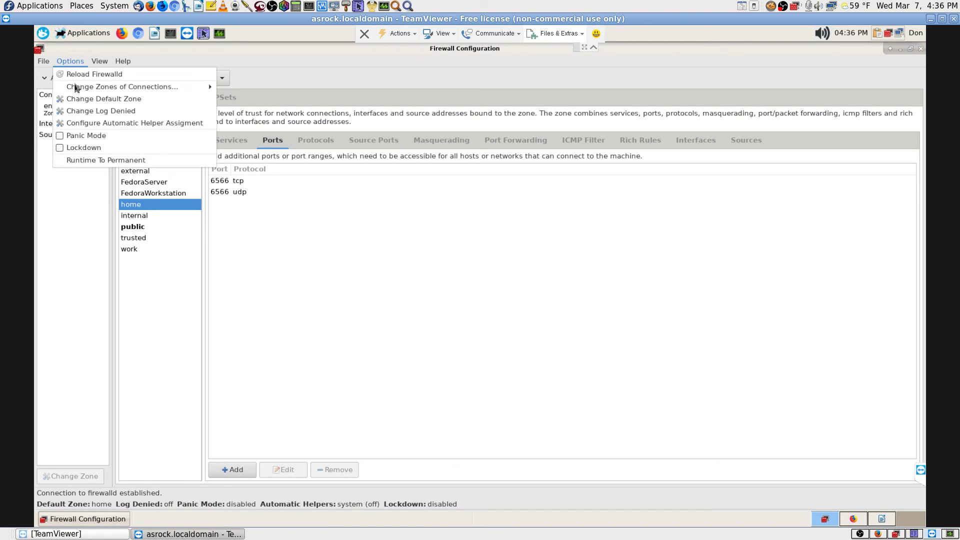
left_click(105, 160)
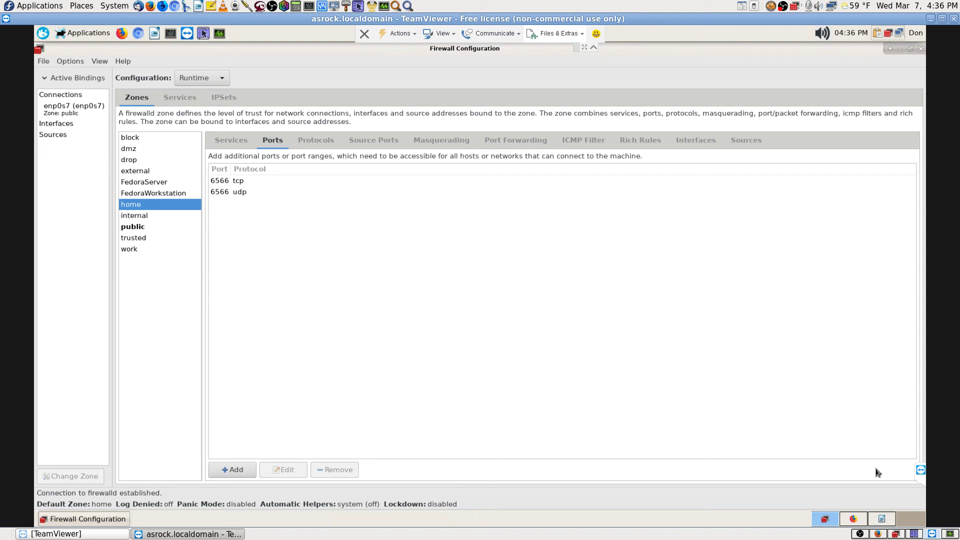
left_click(912, 518)
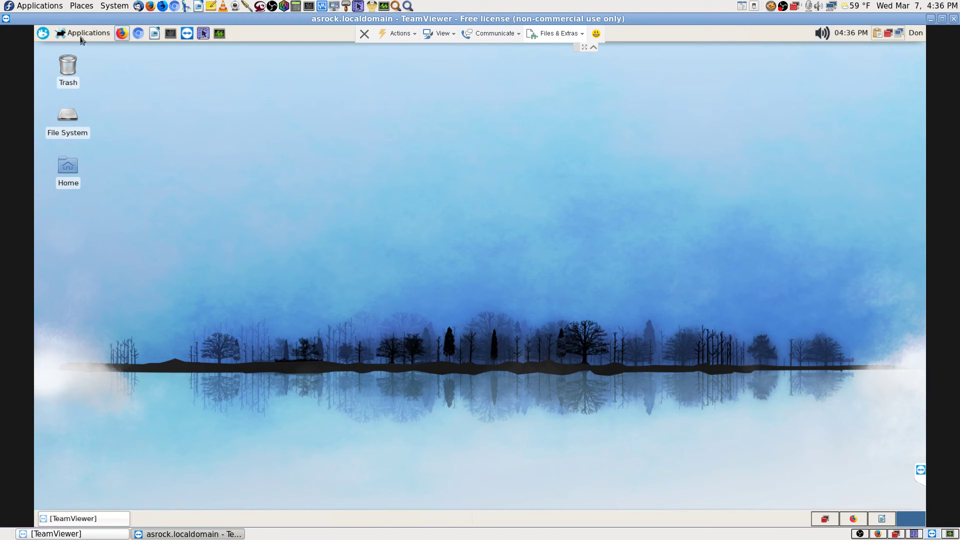
- Relaunch remote XSane from a 'scan' menu search, dismiss 'No devices available', return to the Writer workspace
left_click(39, 35)
type("sca")
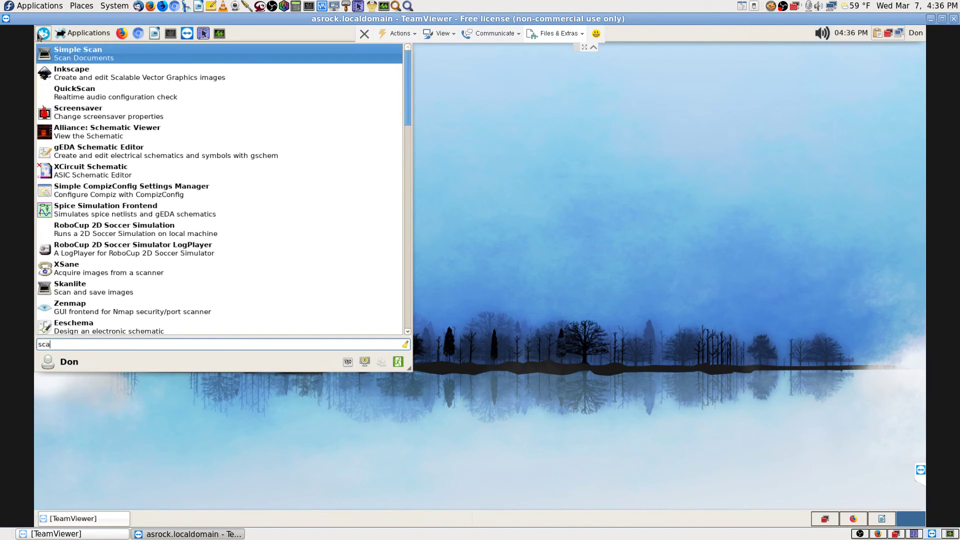
type("n")
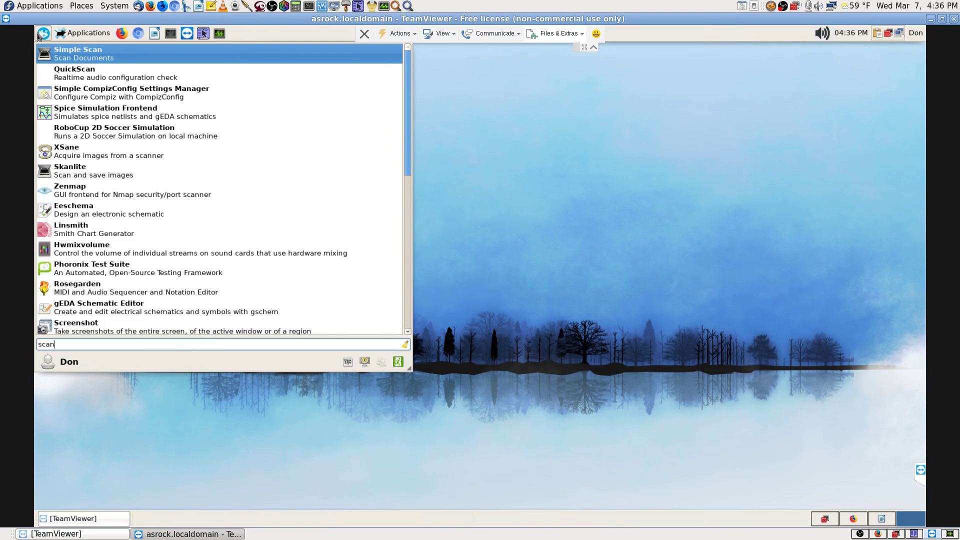
key("Down")
key("Down")
key("Down")
key("Down")
key("Down")
key("Return")
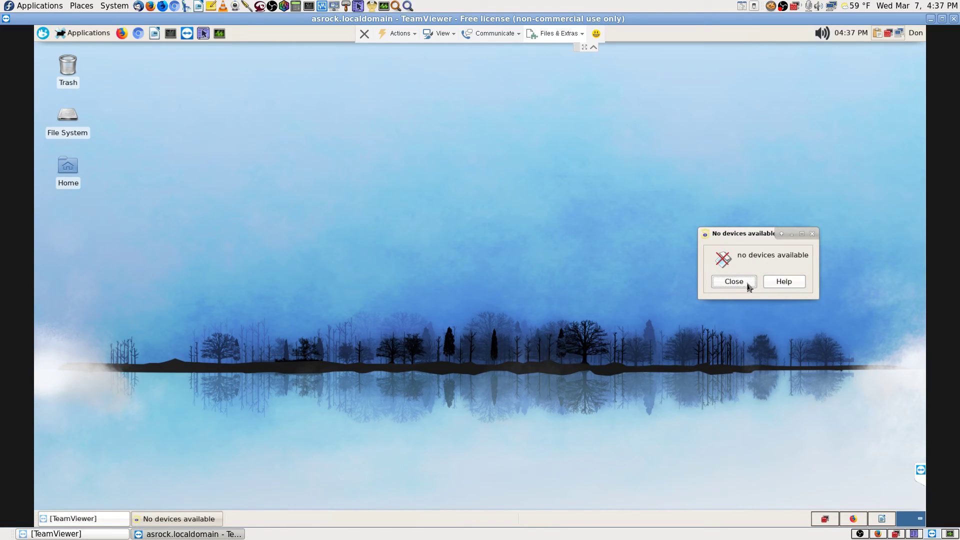
left_click(744, 283)
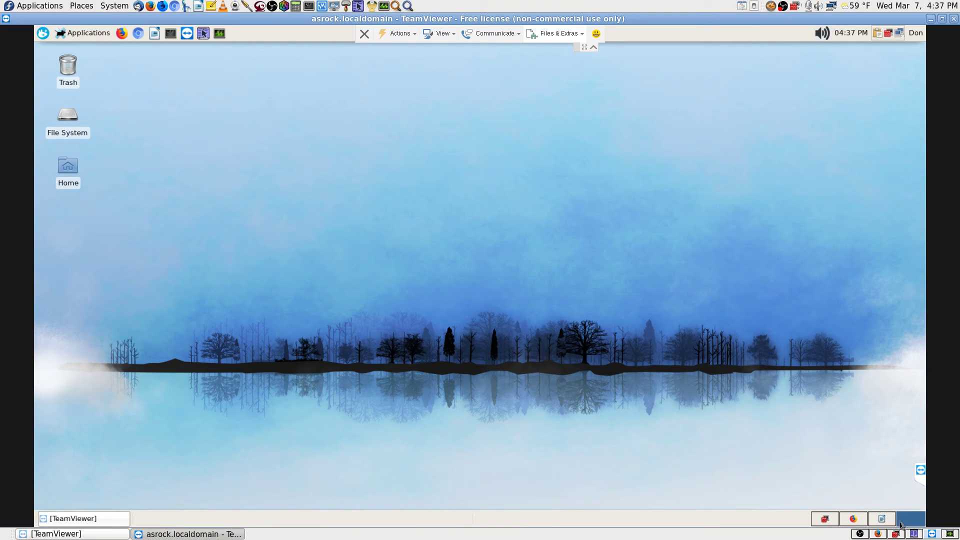
left_click(888, 520)
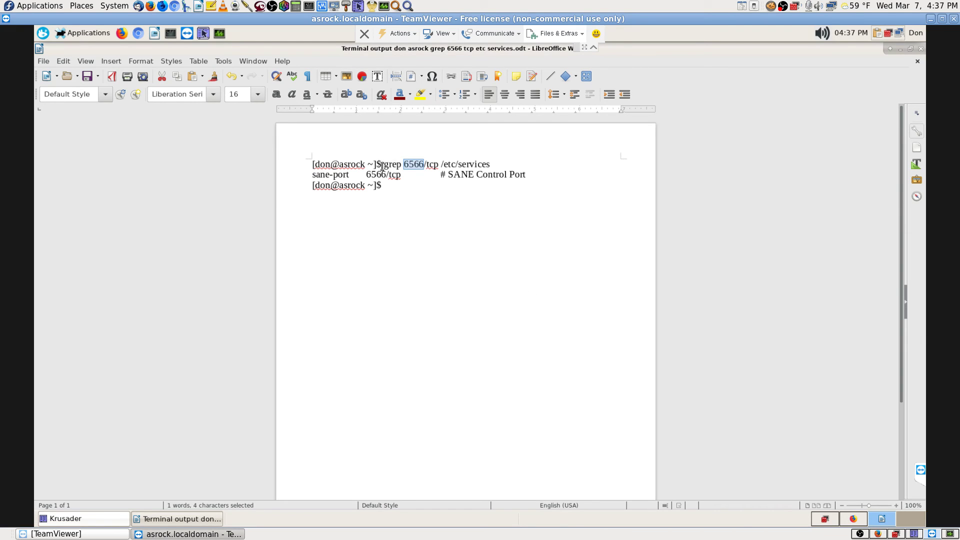
- Copy 'grep 6566/tcp /etc/services' from the Writer notes and return to the Firefox workspace
left_click_drag(385, 164, 491, 164)
right_click(482, 164)
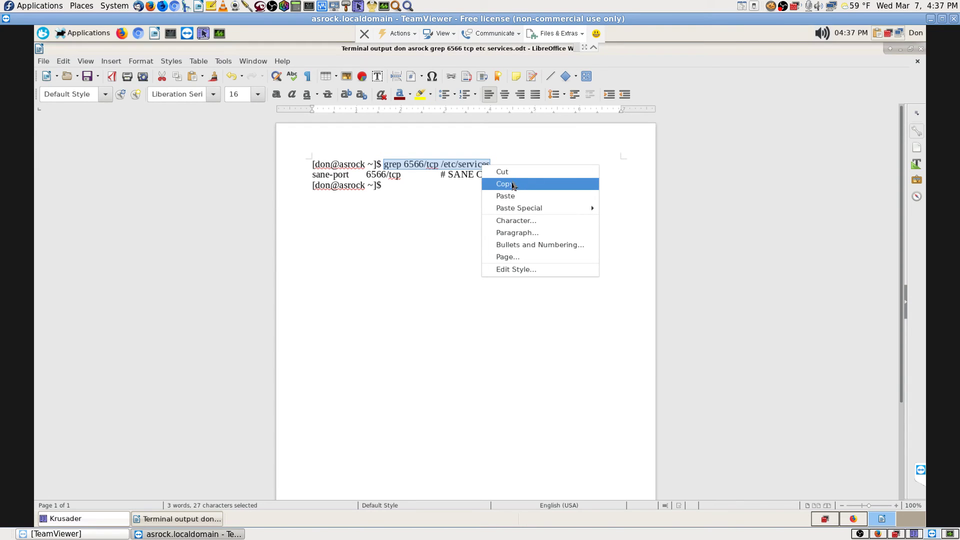
left_click(510, 187)
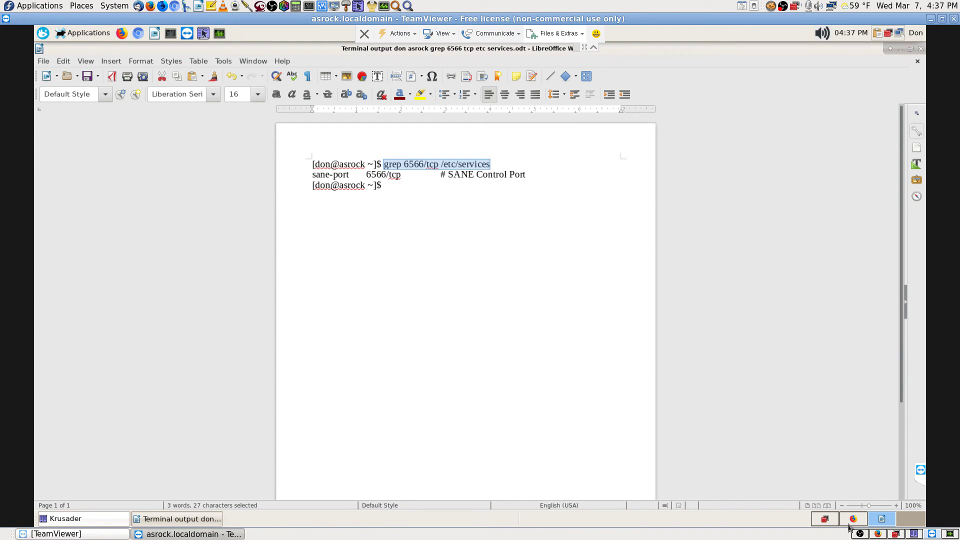
left_click(879, 535)
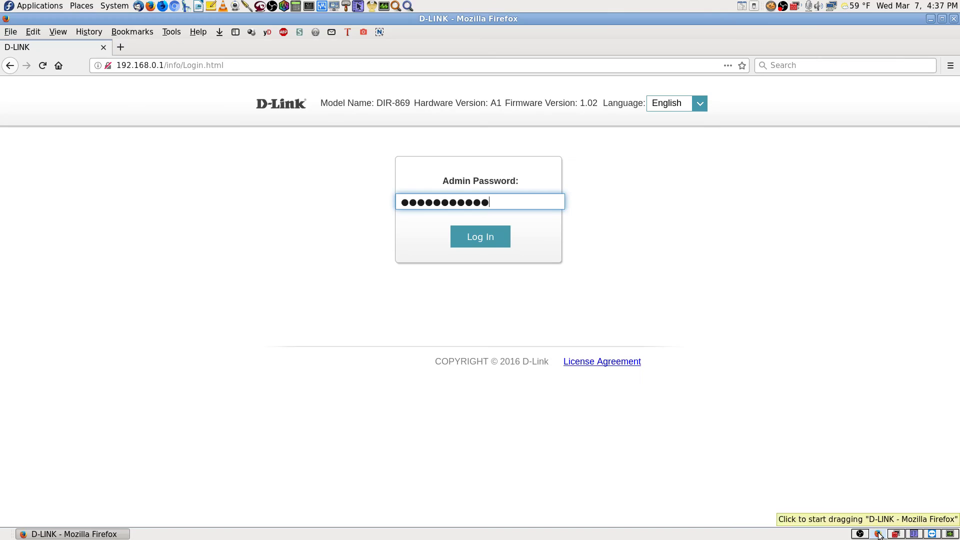
- In a new local terminal, run 'grep 6566/tcp /etc/services' to confirm the TCP sane-port entry
left_click(309, 6)
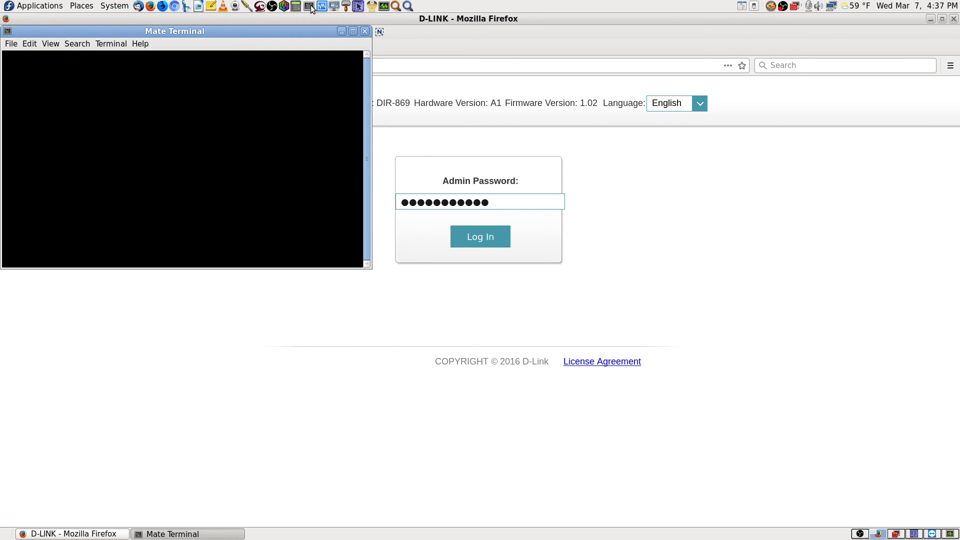
right_click(212, 95)
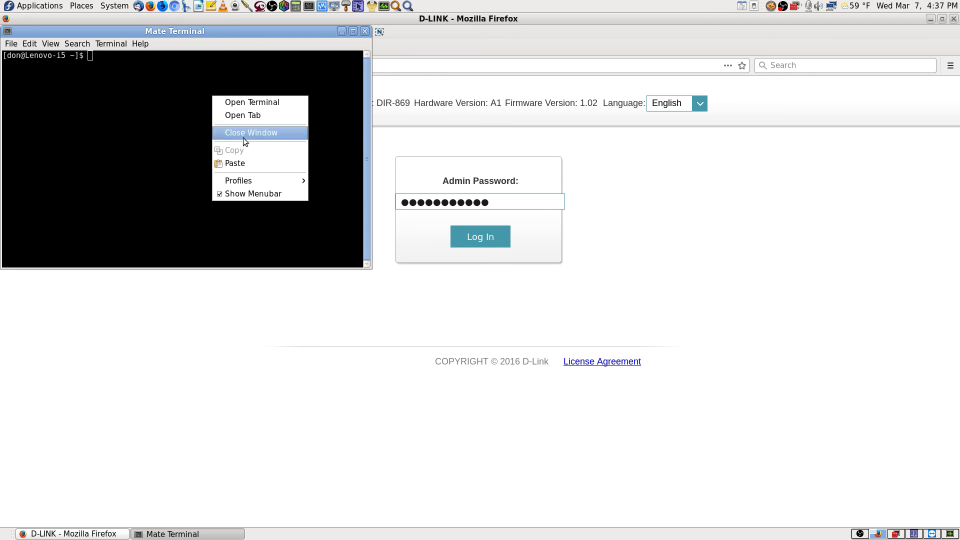
left_click(241, 164)
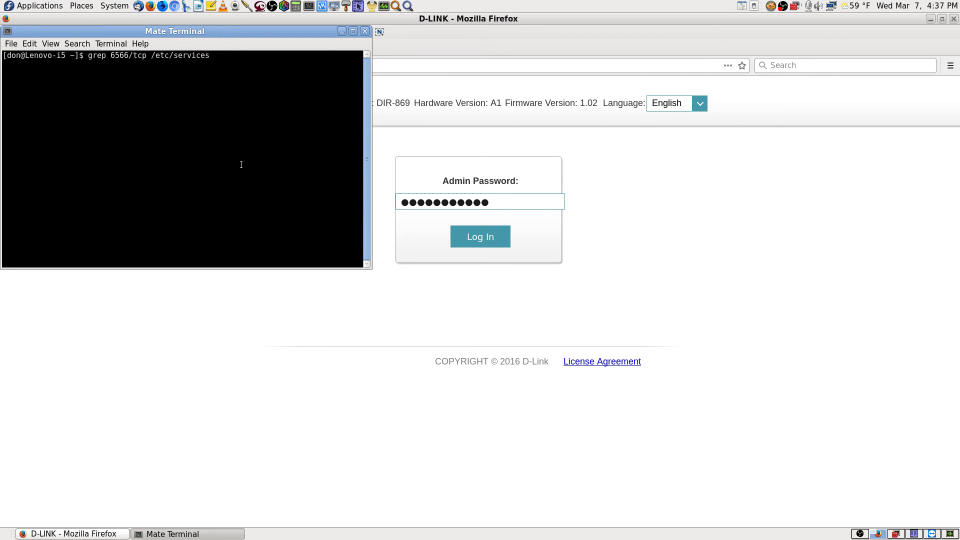
key("Return")
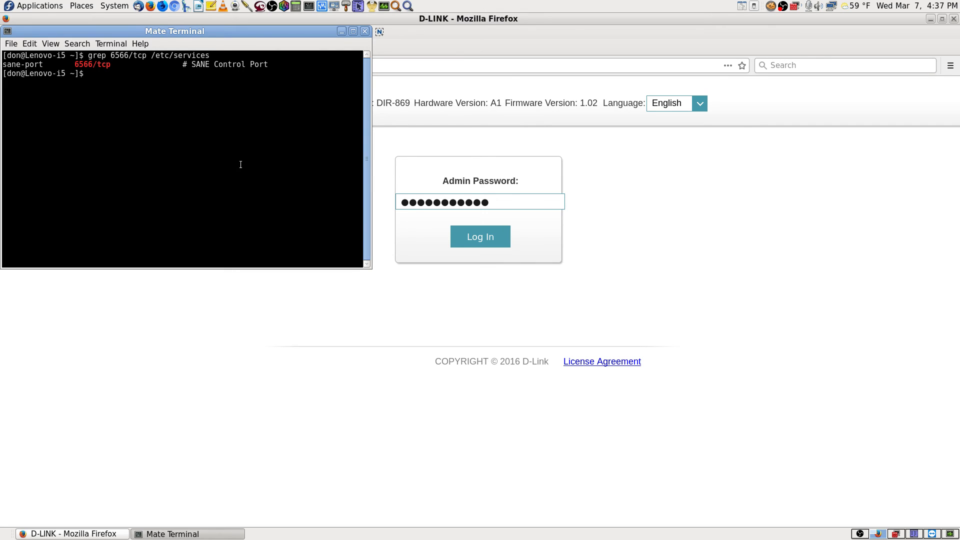
- Rerun the lookup as 'grep 6566/udp /etc/services', then close the local terminal
right_click(260, 150)
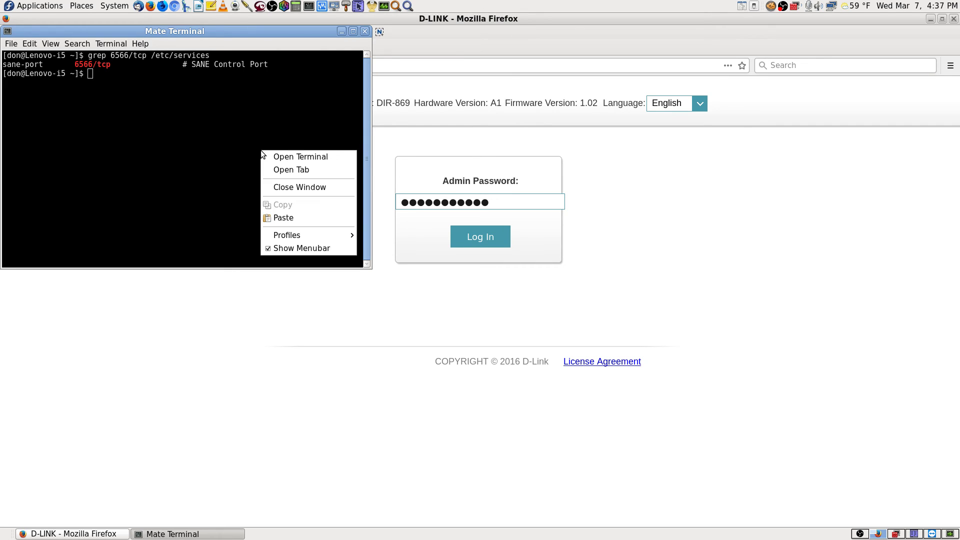
left_click(290, 212)
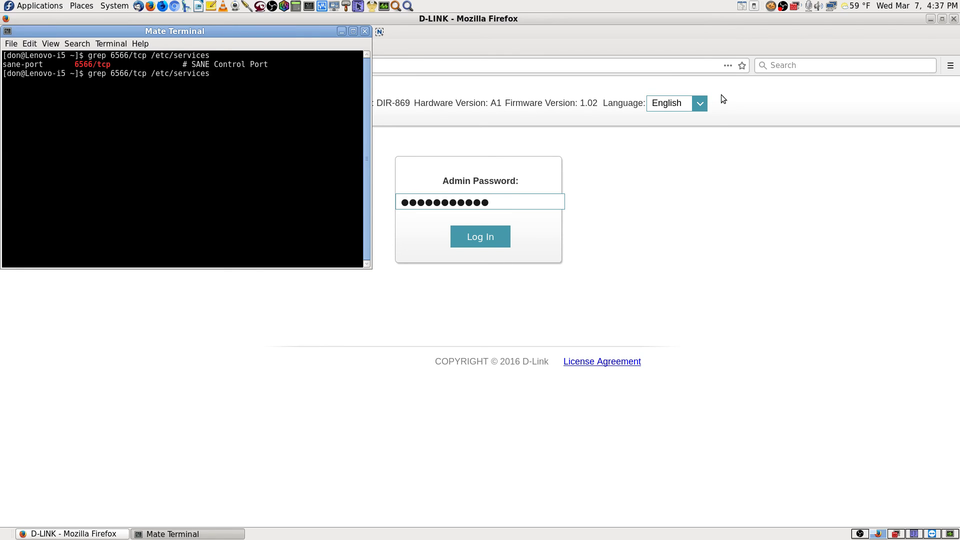
key("Left")
key("Left")
key("Left")
key("Left")
key("Left")
key("Left")
key("Left")
key("Left")
key("Left")
key("Left")
key("Left")
key("Left")
key("Left")
key("Left")
key("BackSpace")
type("\\")
key("BackSpace")
key("BackSpace")
type("ud")
key("Return")
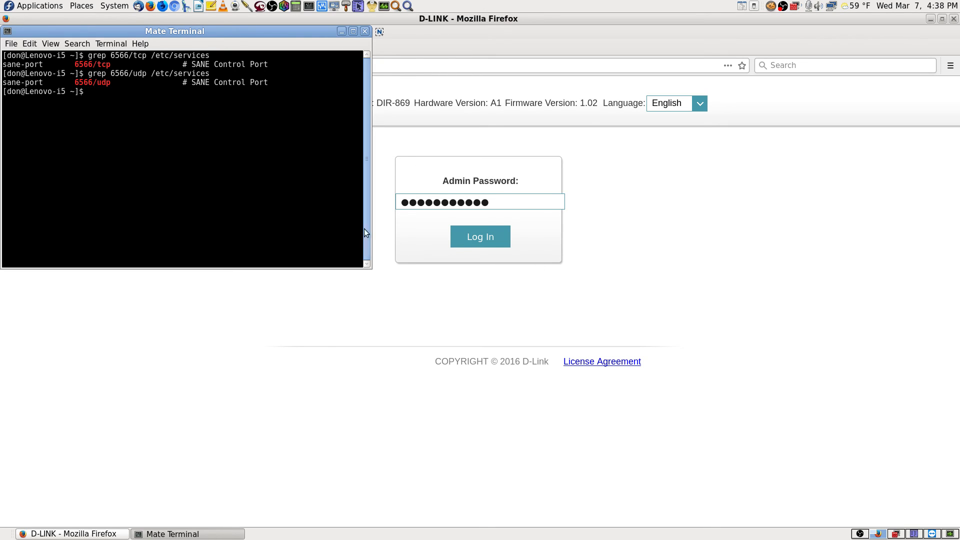
left_click(366, 31)
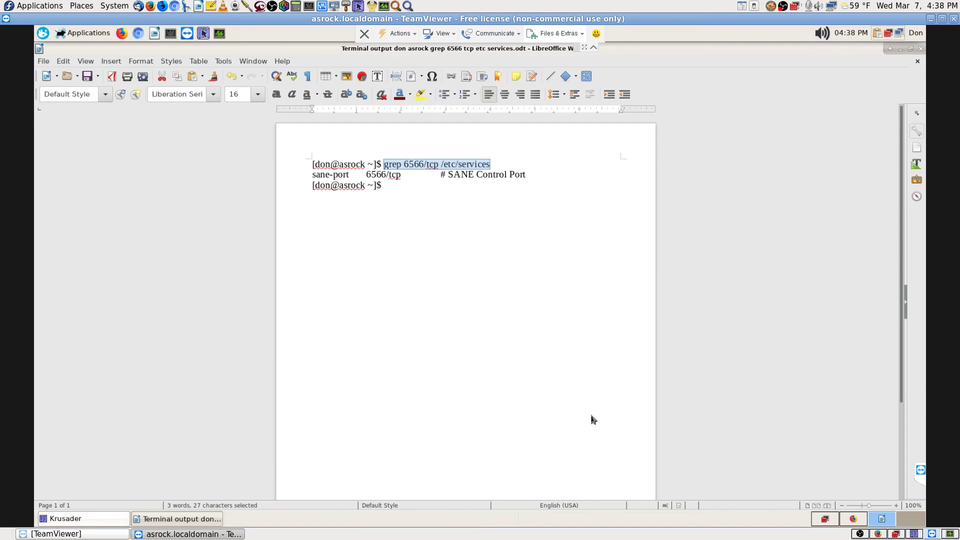
- In a remote terminal via TeamViewer, run 'grep 6566/tcp /etc/services' to confirm sane-port
left_click(171, 33)
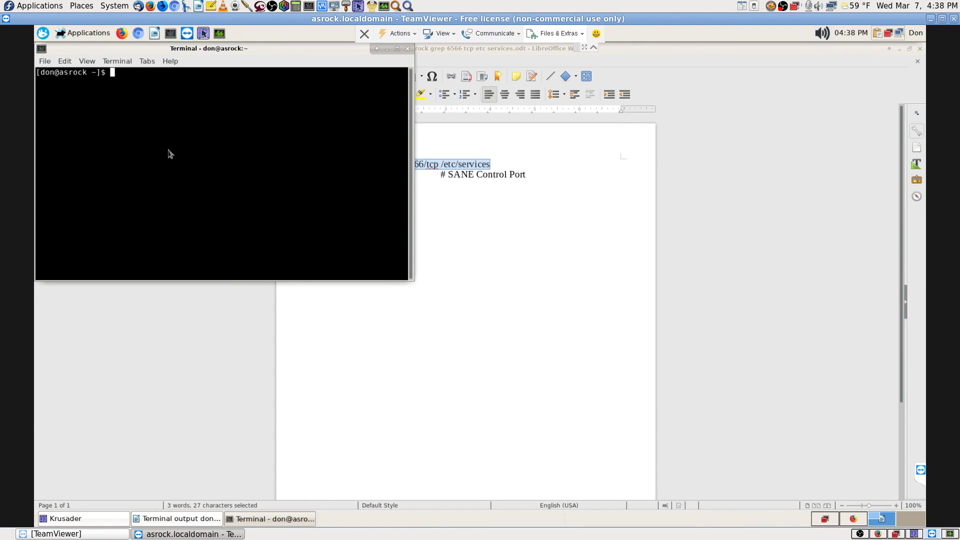
right_click(167, 150)
left_click(196, 195)
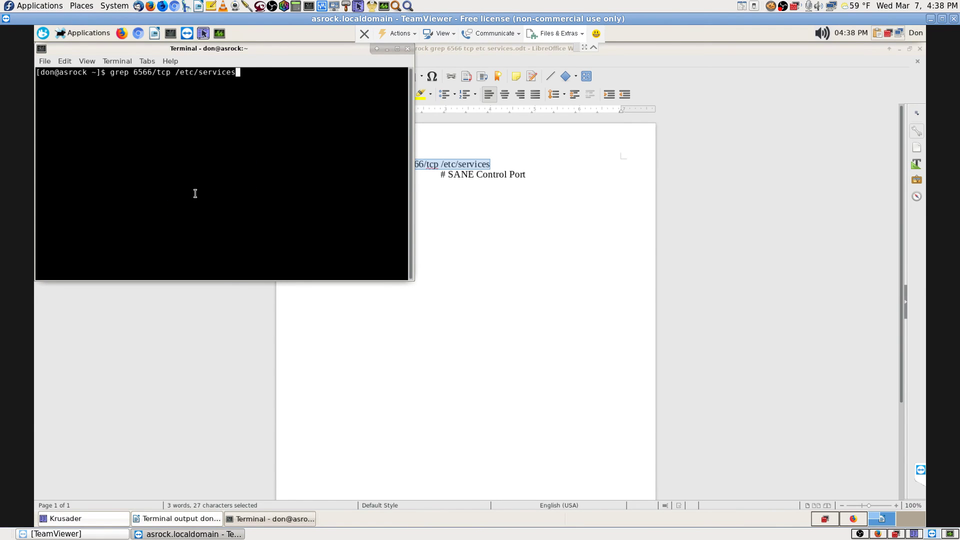
key("Return")
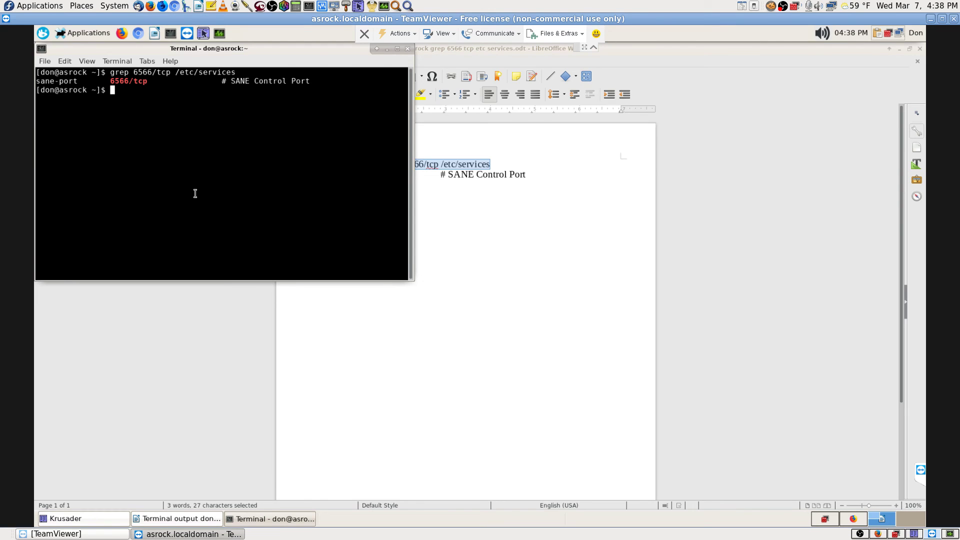
- Rerun it remotely as 'grep 6566/udp /etc/services', then close the terminal and return to the router page
right_click(195, 194)
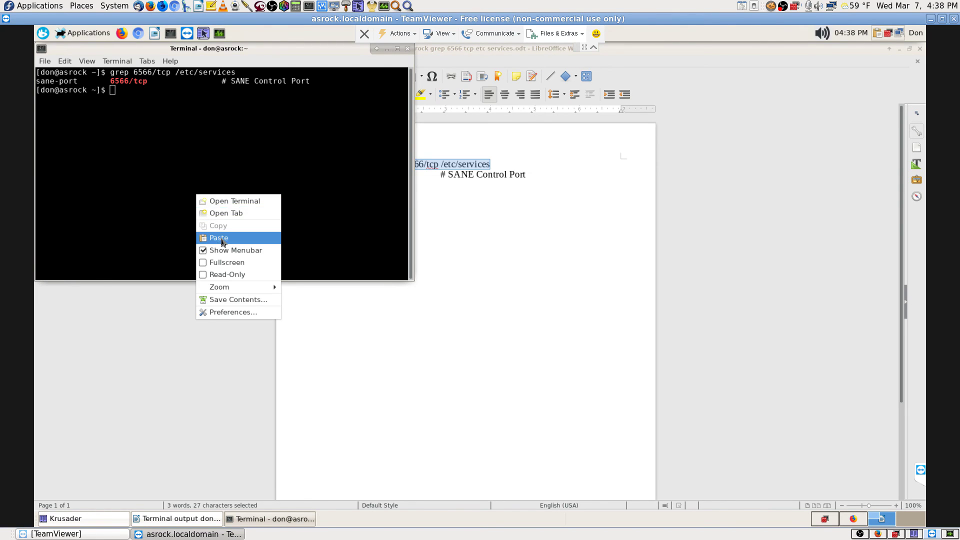
left_click(221, 239)
key("Left")
key("Left")
key("Left")
key("Left")
key("Left")
key("Left")
key("Left")
key("Left")
key("Left")
key("Left")
key("Left")
key("Left")
key("Left")
key("Left")
key("Left")
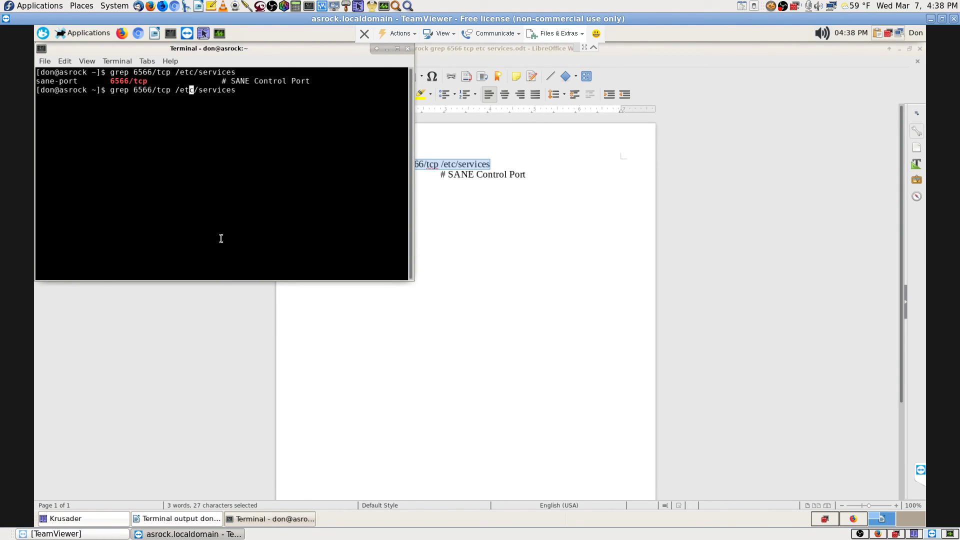
key("Left")
key("Left")
key("Delete")
key("Delete")
key("Delete")
type("udp")
key("Return")
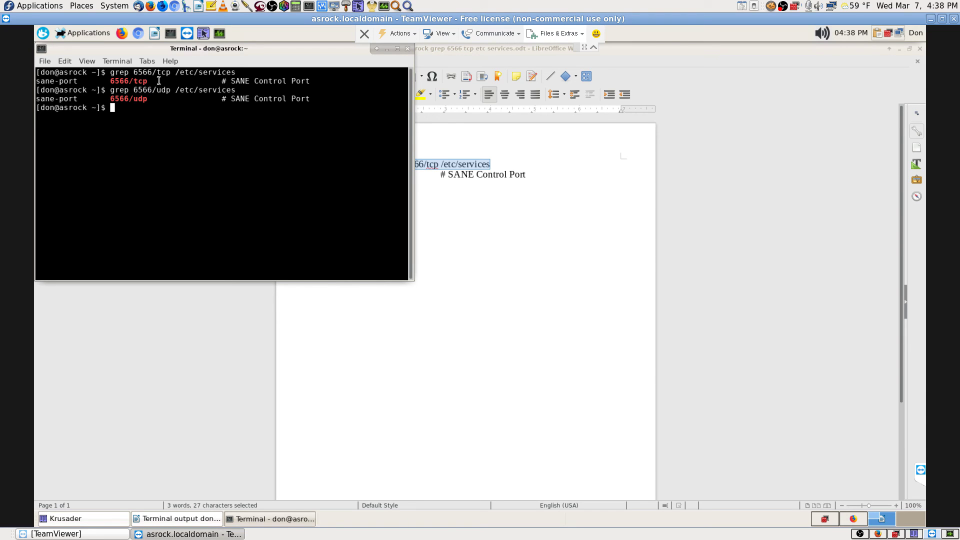
left_click(408, 49)
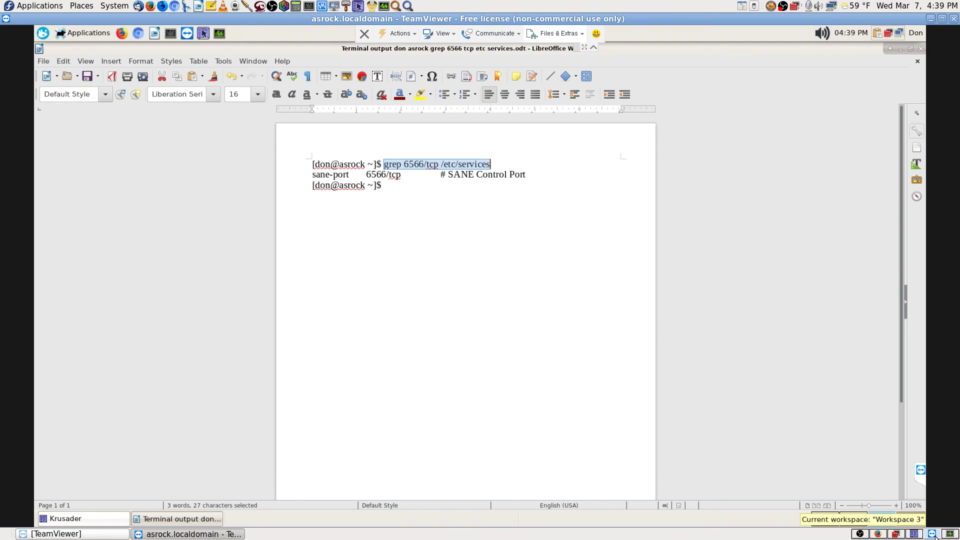
left_click(879, 536)
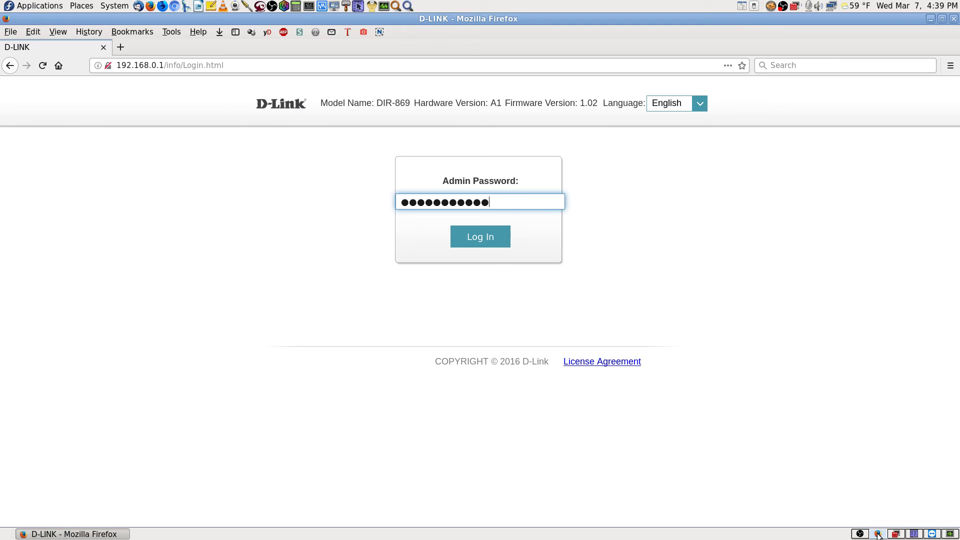
- Log into the D-Link router and go to Features > Port Forwarding
left_click(473, 234)
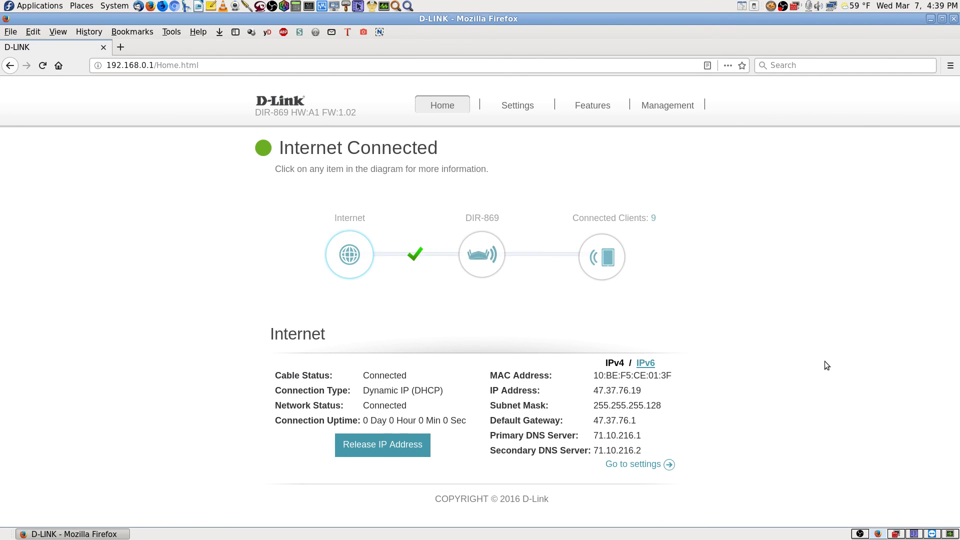
left_click(608, 262)
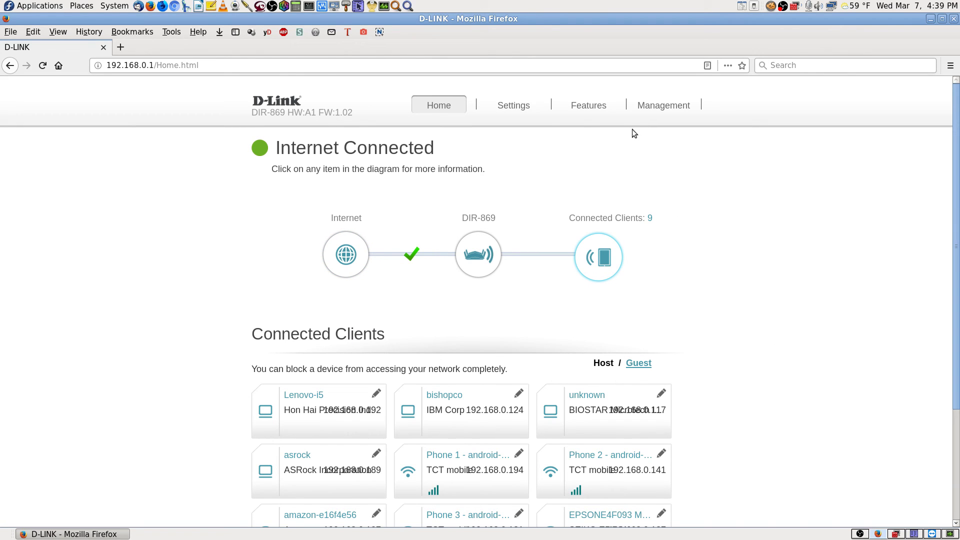
left_click(592, 106)
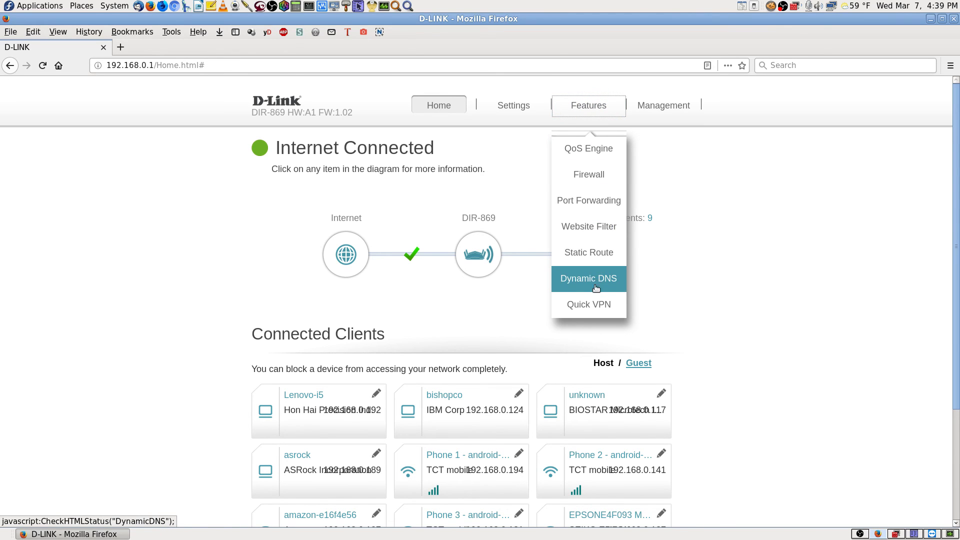
left_click(591, 201)
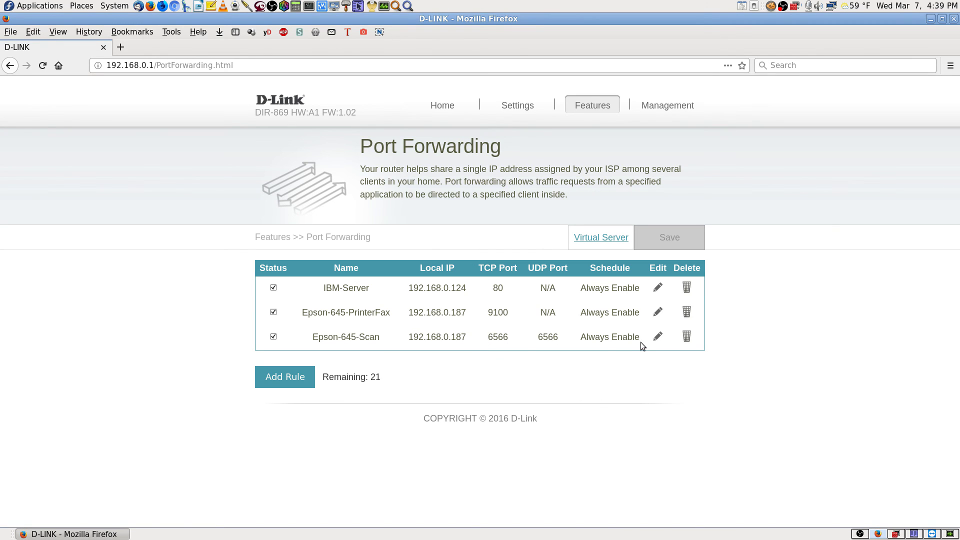
- Inspect the Epson-645-Scan and Epson-645-PrinterFax forwarding rules without changing them
left_click(657, 339)
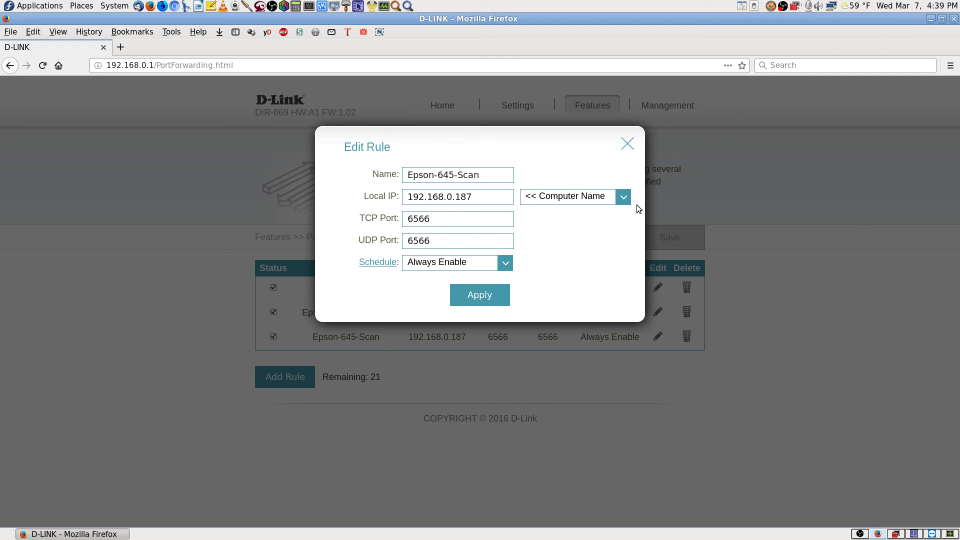
left_click(626, 145)
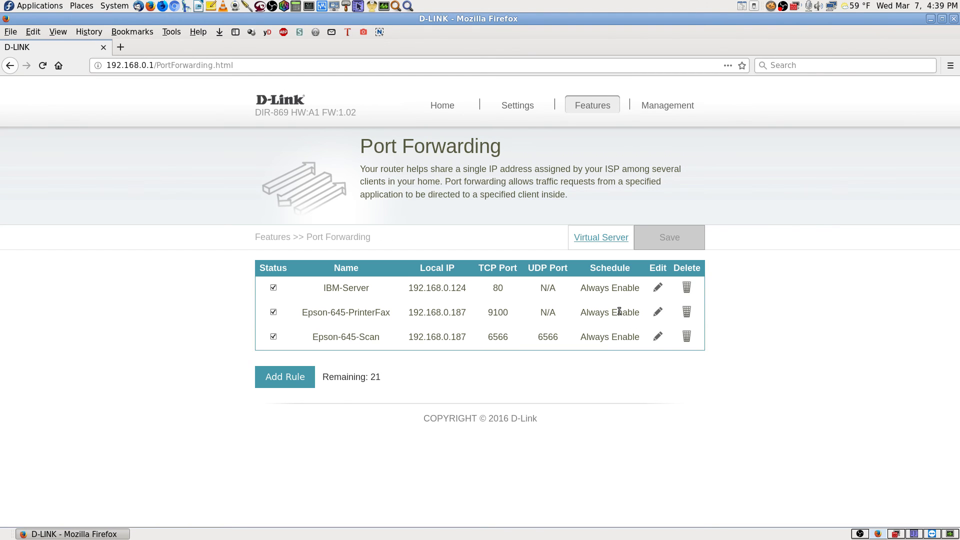
left_click(658, 312)
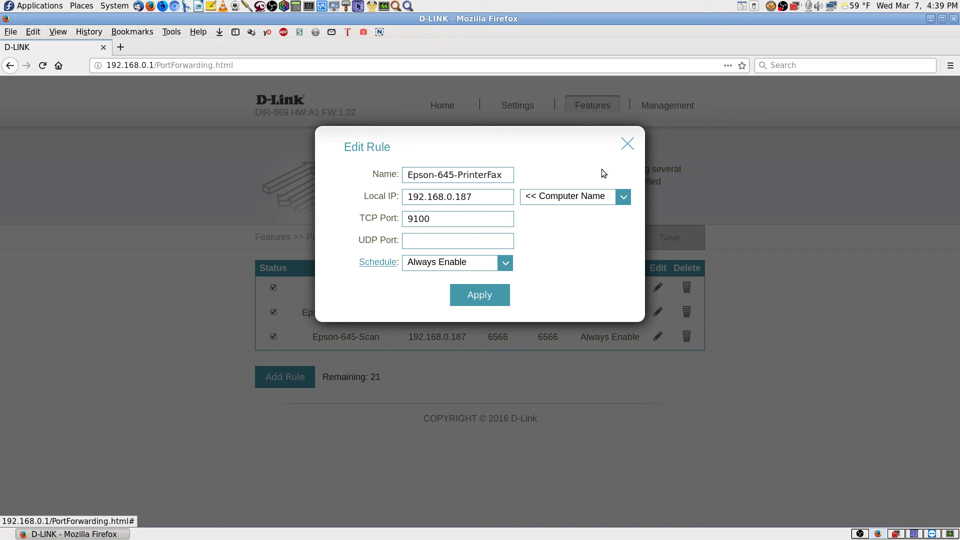
left_click(628, 144)
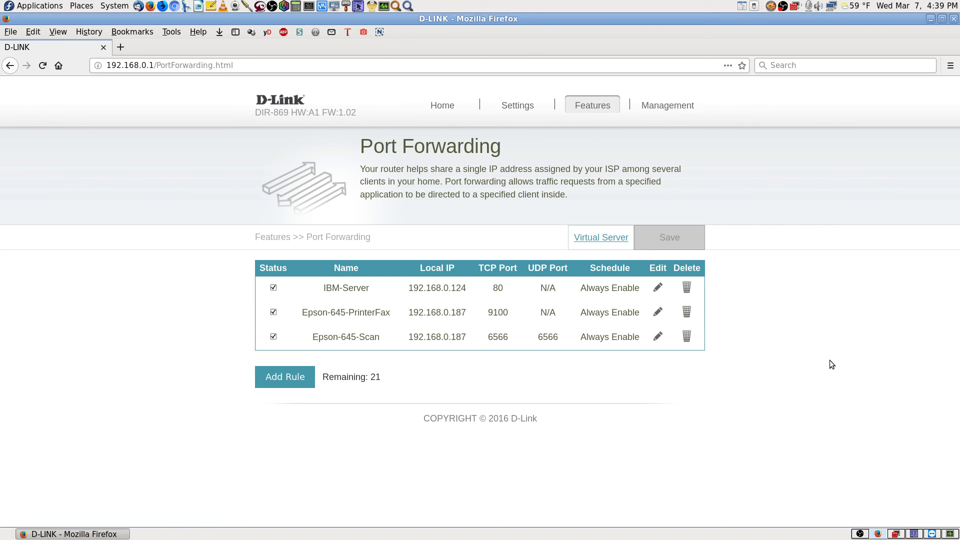
left_click(933, 533)
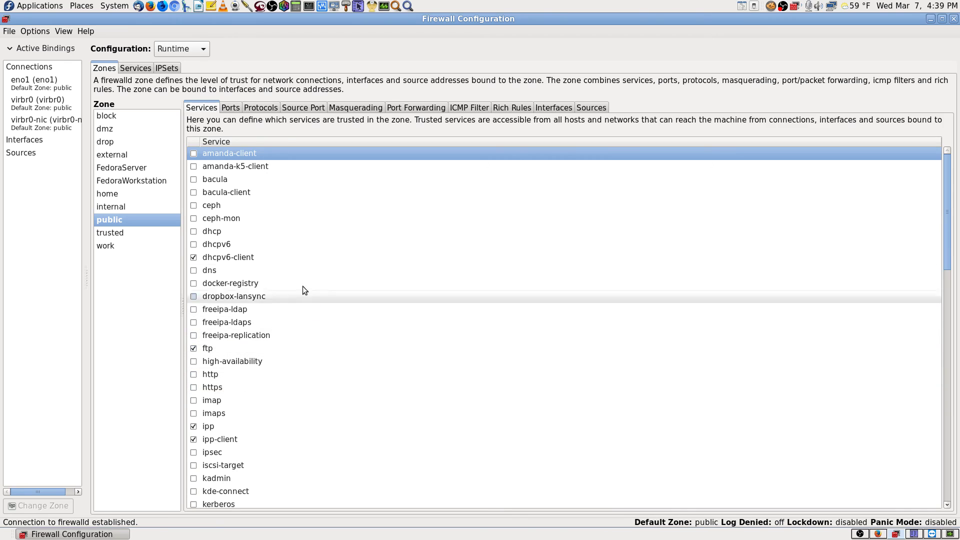
- Check the public zone's Ports list in Firewall Configuration, then close the window
left_click(233, 109)
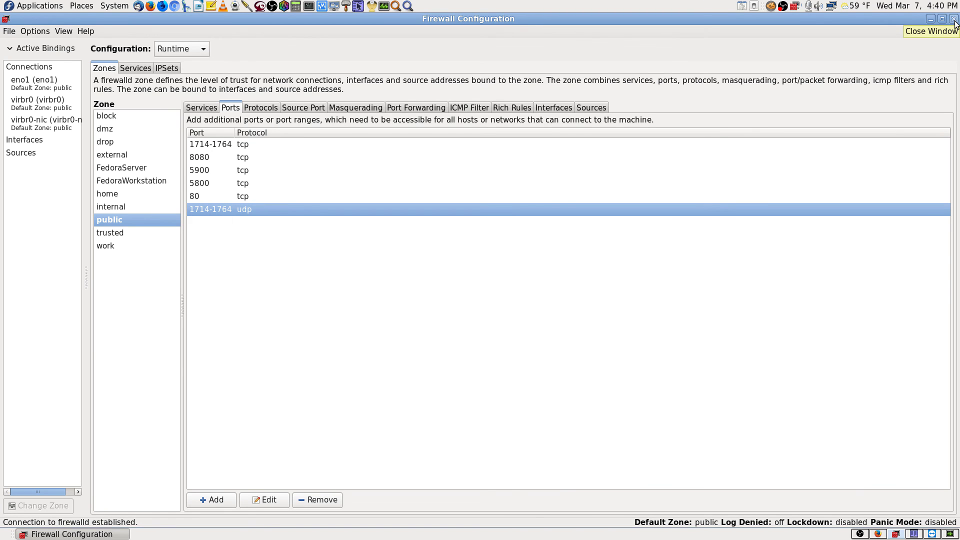
left_click(931, 534)
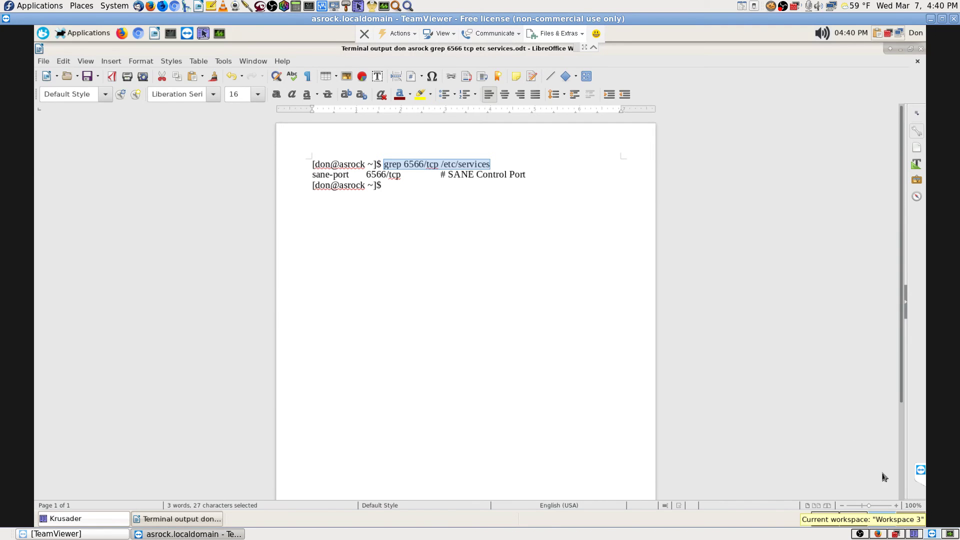
left_click(825, 257)
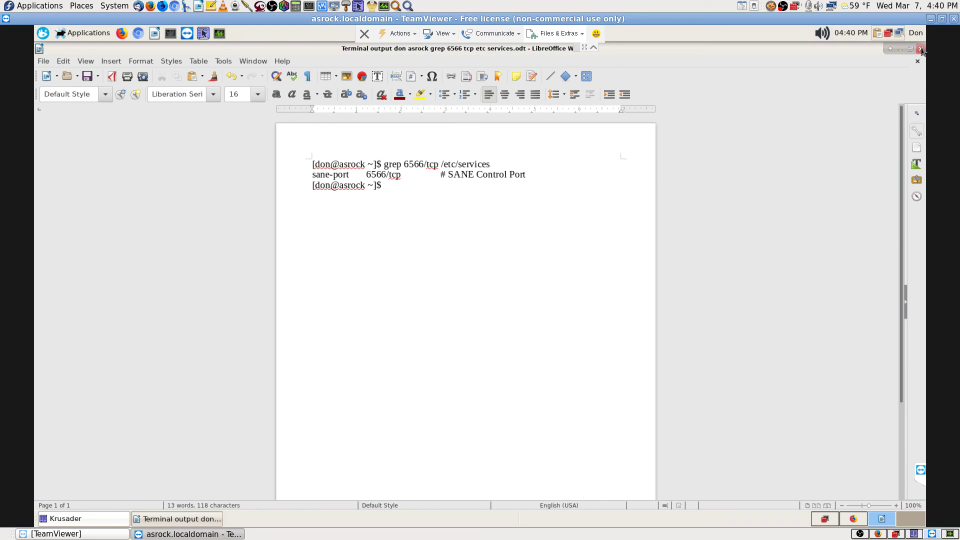
left_click(859, 534)
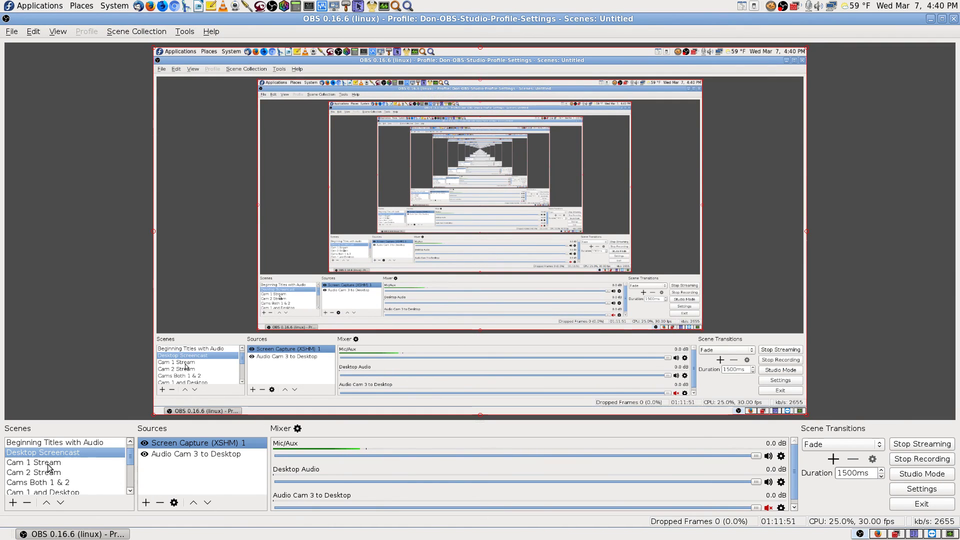
left_click(48, 470)
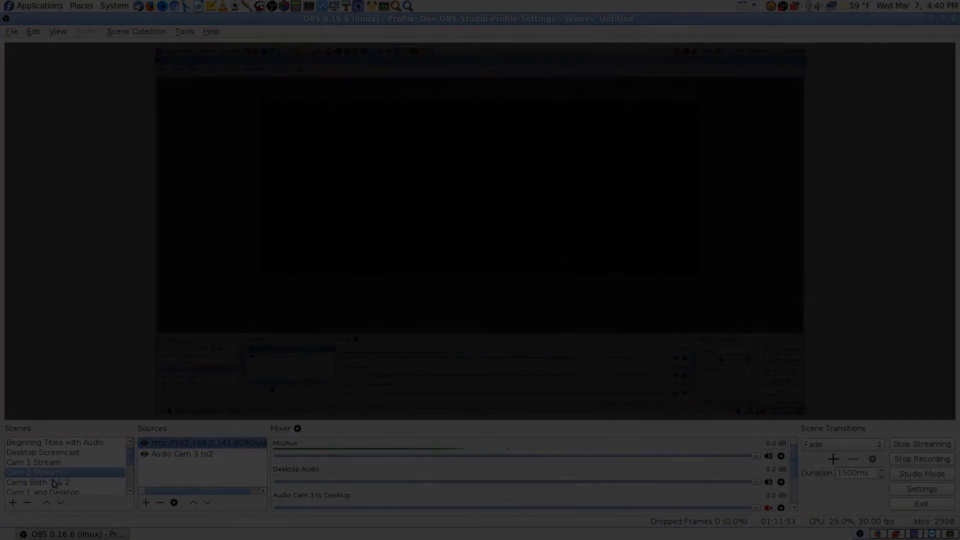
left_click(54, 483)
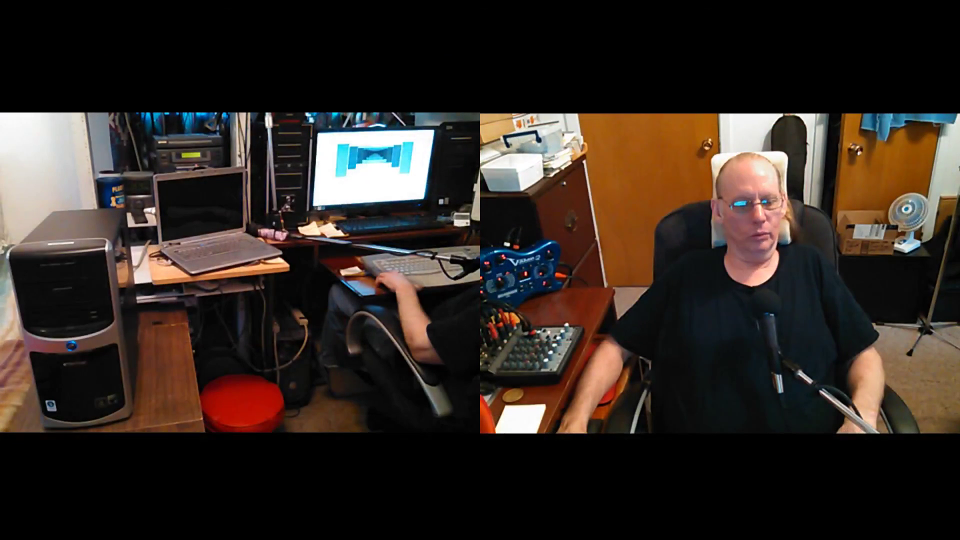